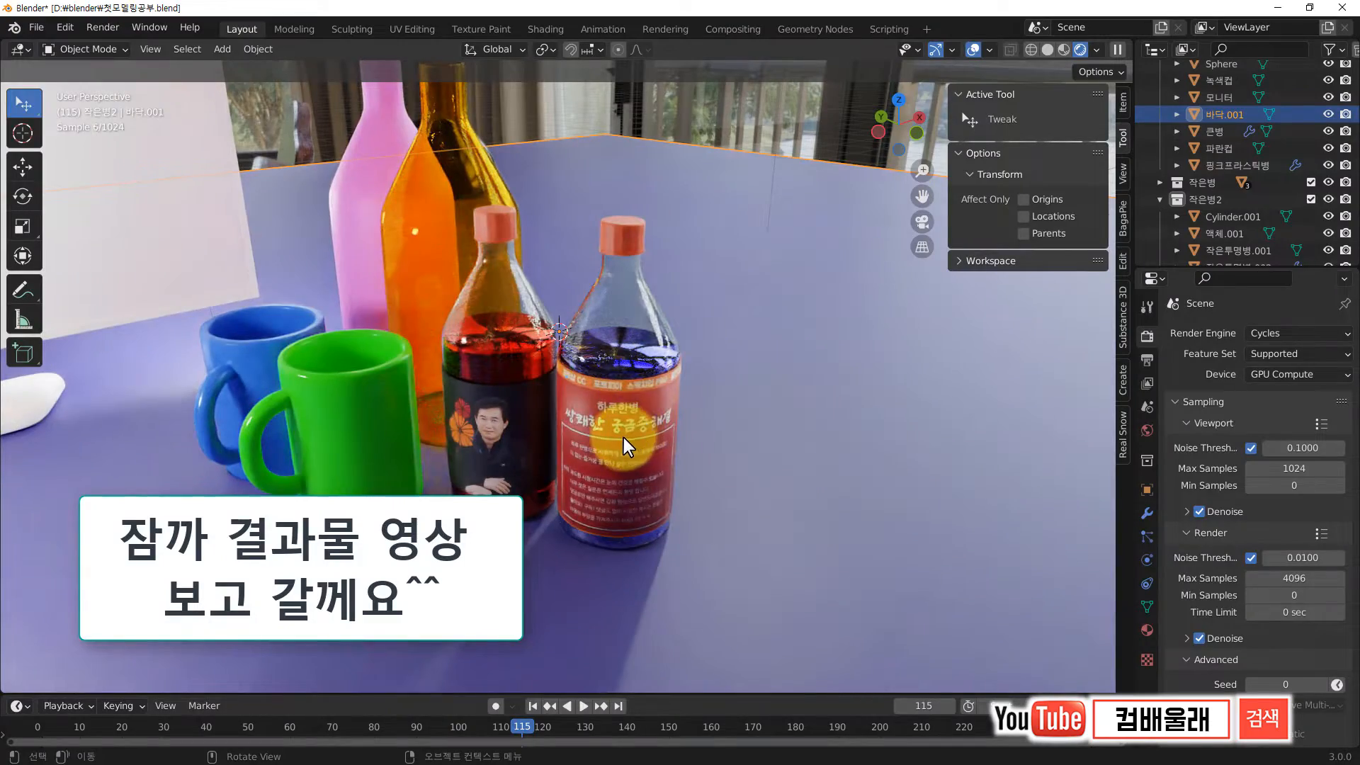
pyautogui.keyDown('shift'); pyautogui.moveTo(627, 437); pyautogui.dragTo(700, 461, button='middle'); pyautogui.keyUp('shift')
pyautogui.scroll(4, 755, 479)
pyautogui.keyDown('shift'); pyautogui.moveTo(816, 499); pyautogui.dragTo(716, 461, button='middle'); pyautogui.keyUp('shift')
pyautogui.scroll(-3, 745, 461)
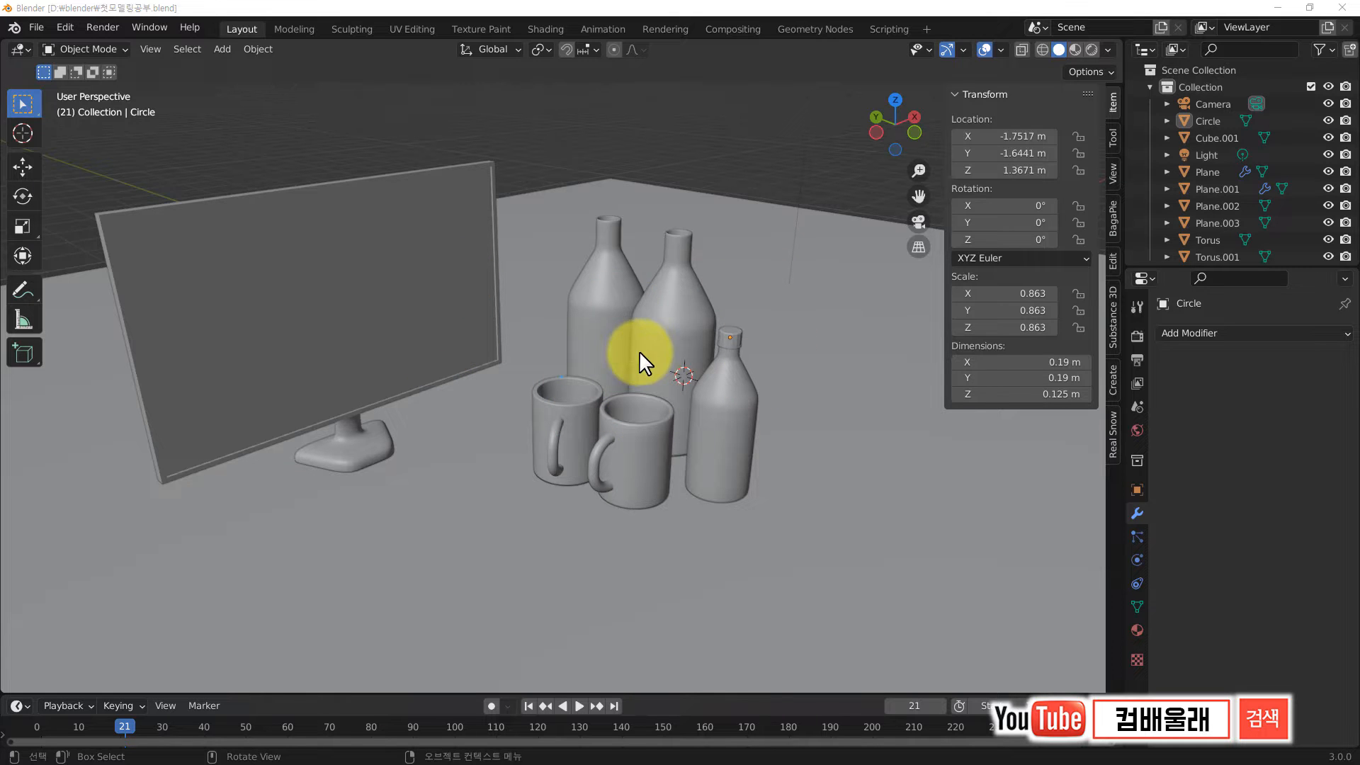
# Step: Compare the viewport in wireframe, solid, material preview and rendered shading, and finish in Material Preview
pyautogui.click(1042, 49)
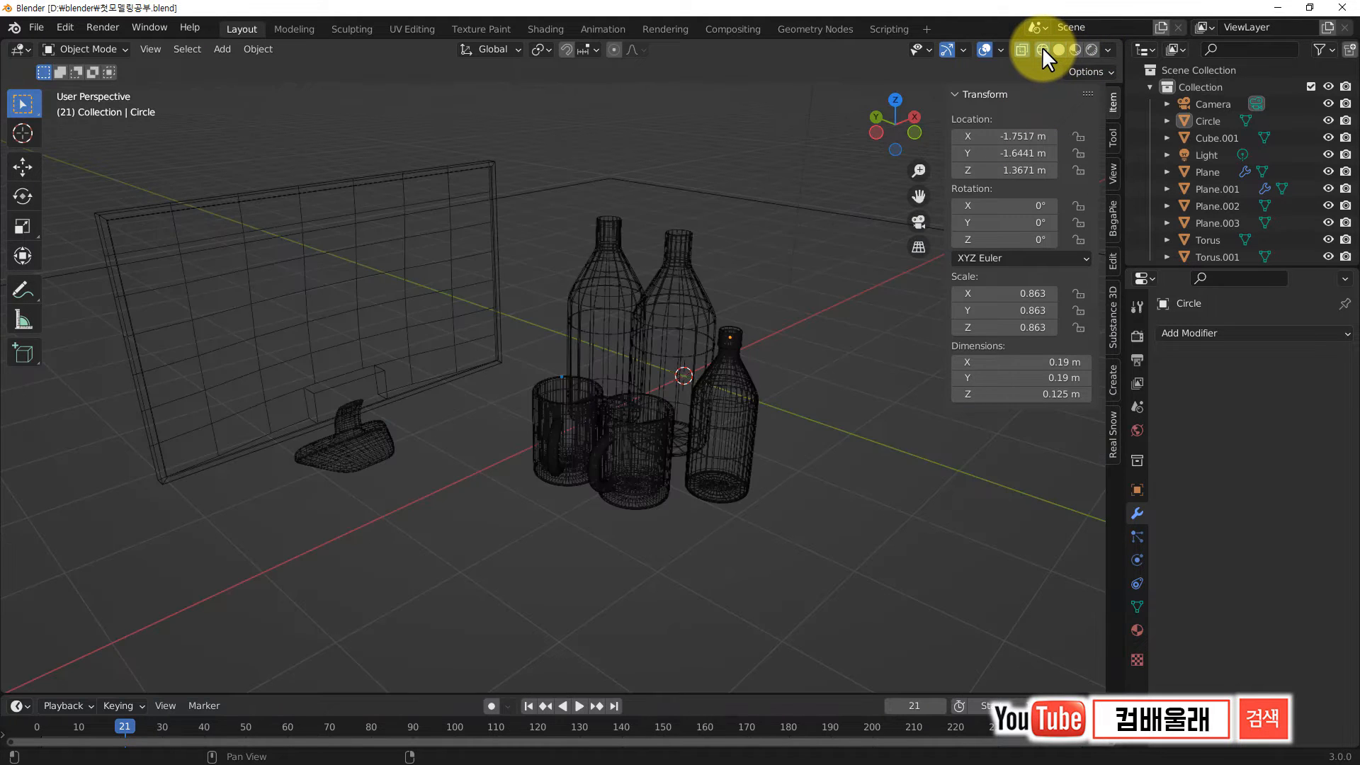
pyautogui.click(1058, 48)
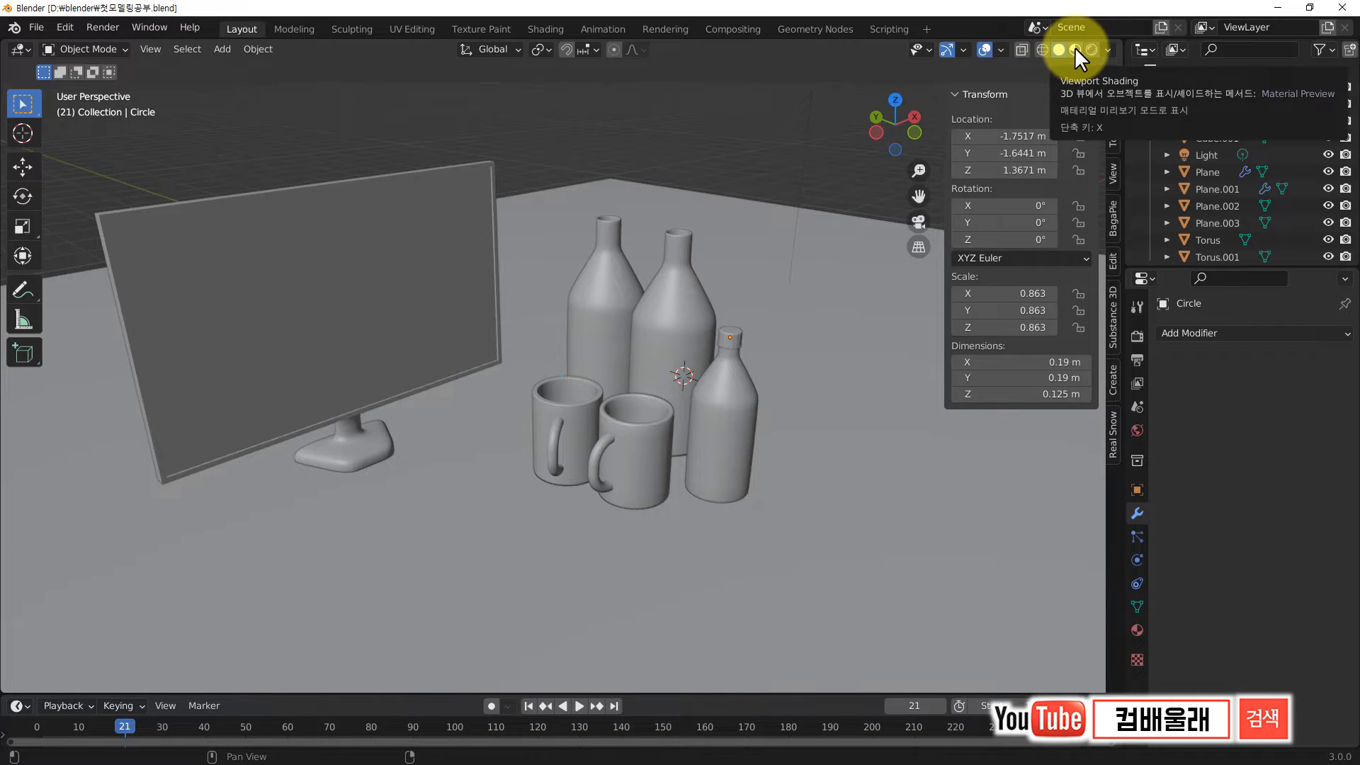
pyautogui.click(1075, 48)
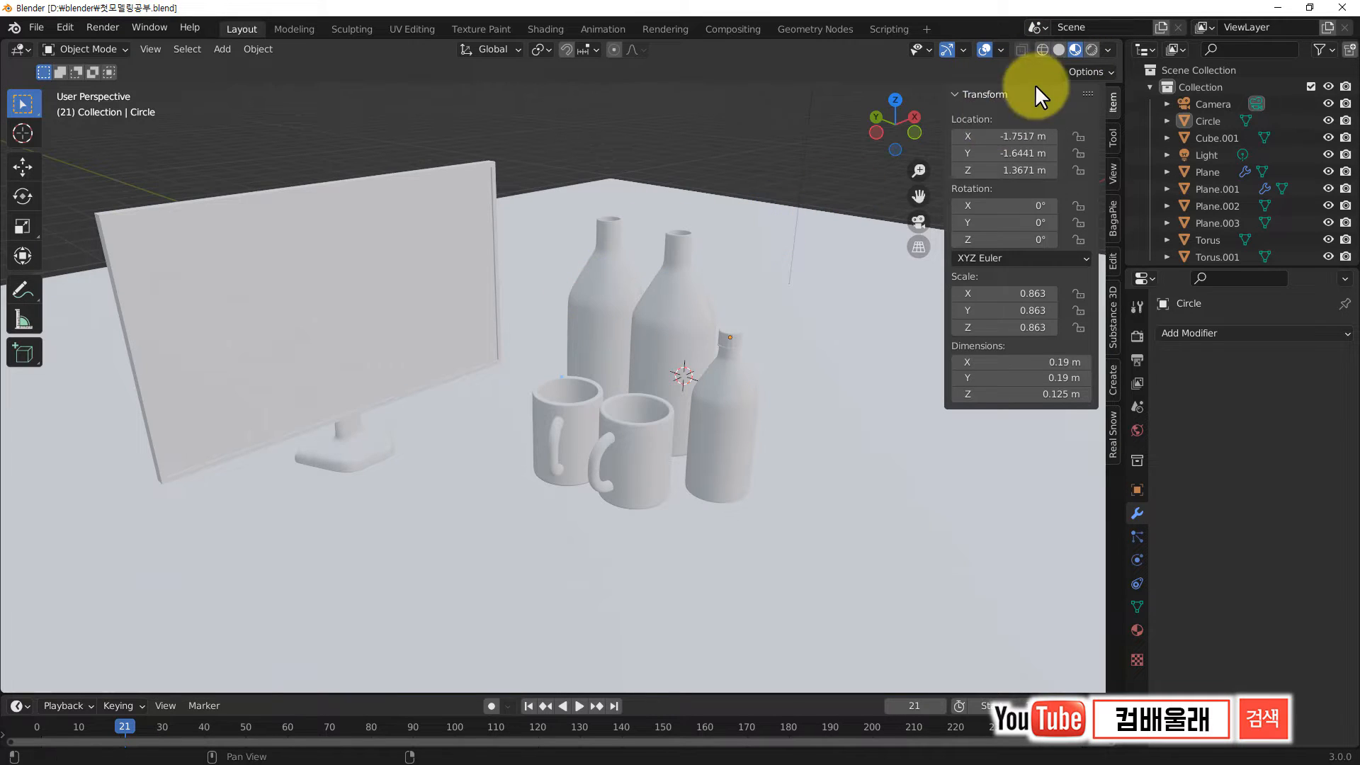
pyautogui.click(1091, 49)
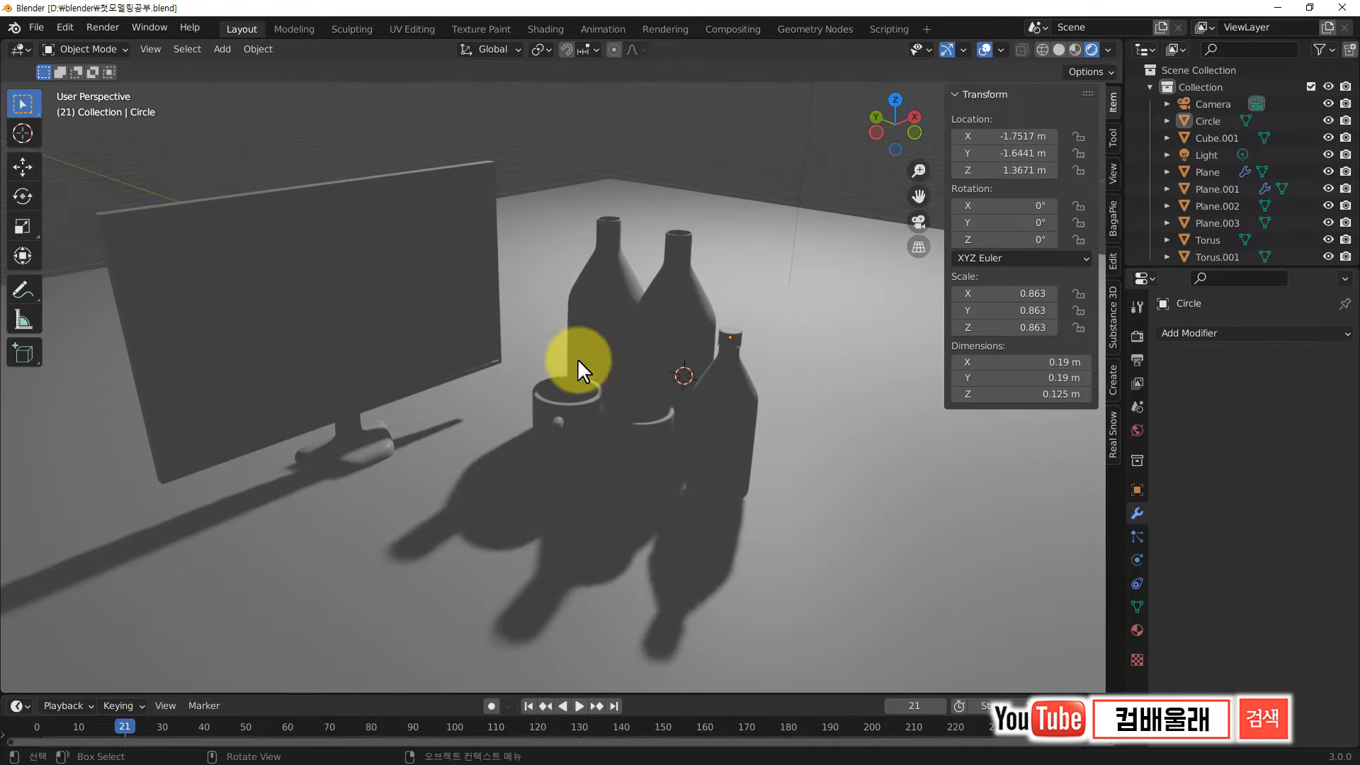
pyautogui.click(1059, 49)
pyautogui.click(1074, 48)
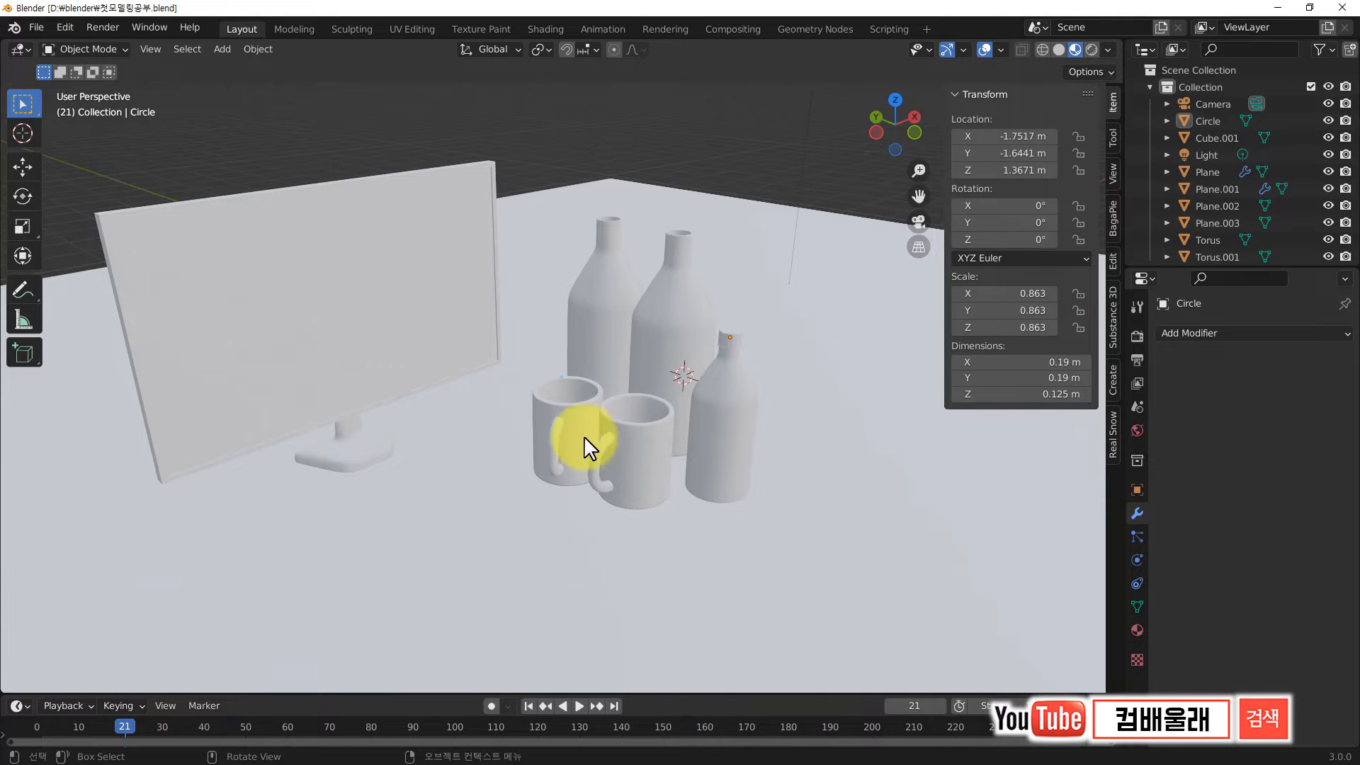
# Step: Isolate the mug nearest the monitor in local view and give it a new material
pyautogui.click(628, 454)
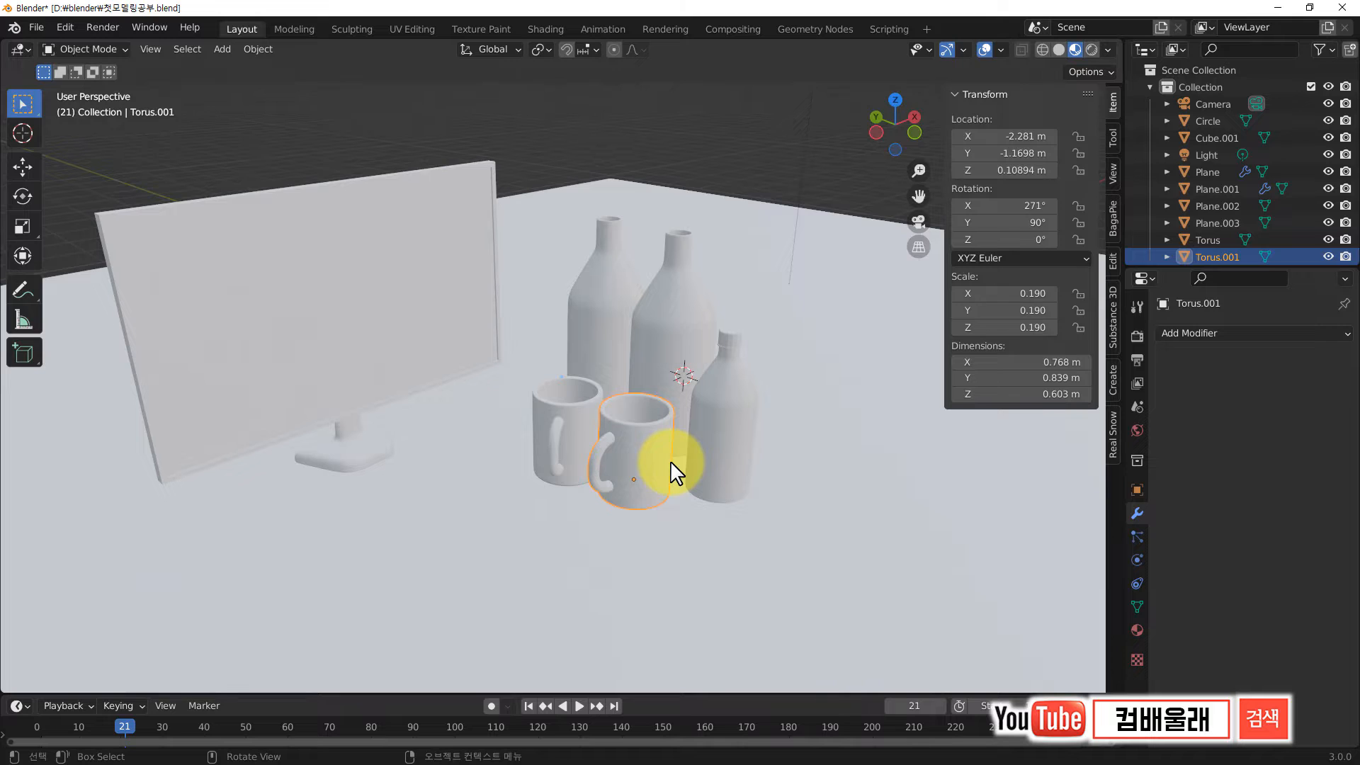
pyautogui.click(559, 426)
pyautogui.scroll(2, 584, 452)
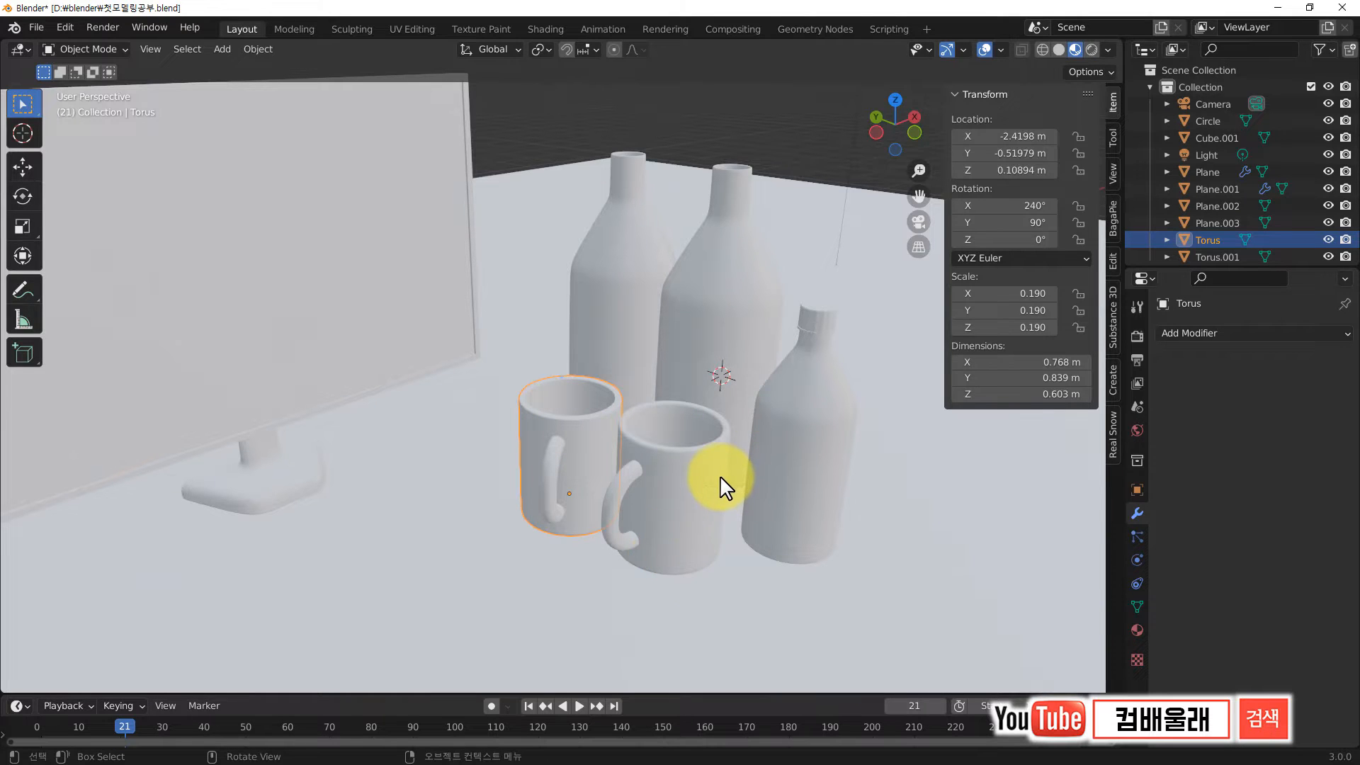
pyautogui.press('KP_Divide')
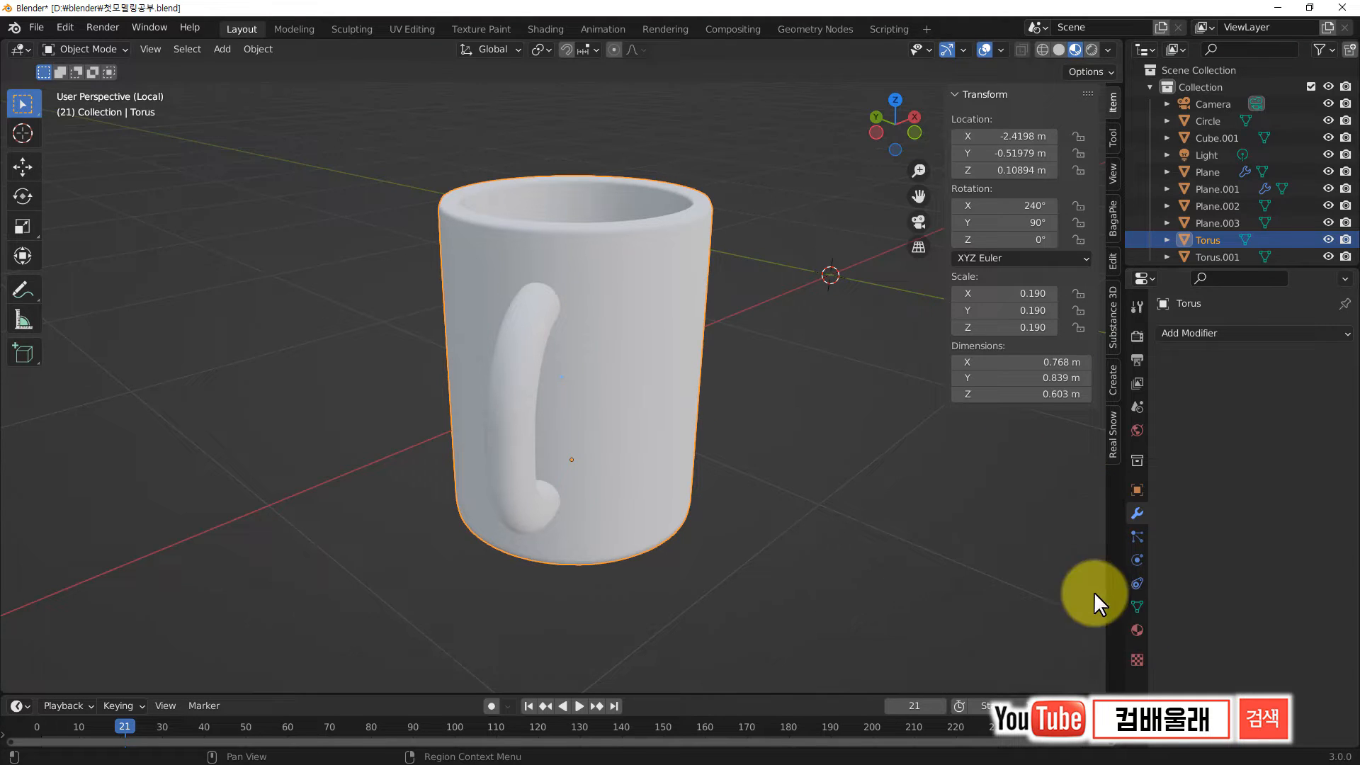
pyautogui.click(1136, 631)
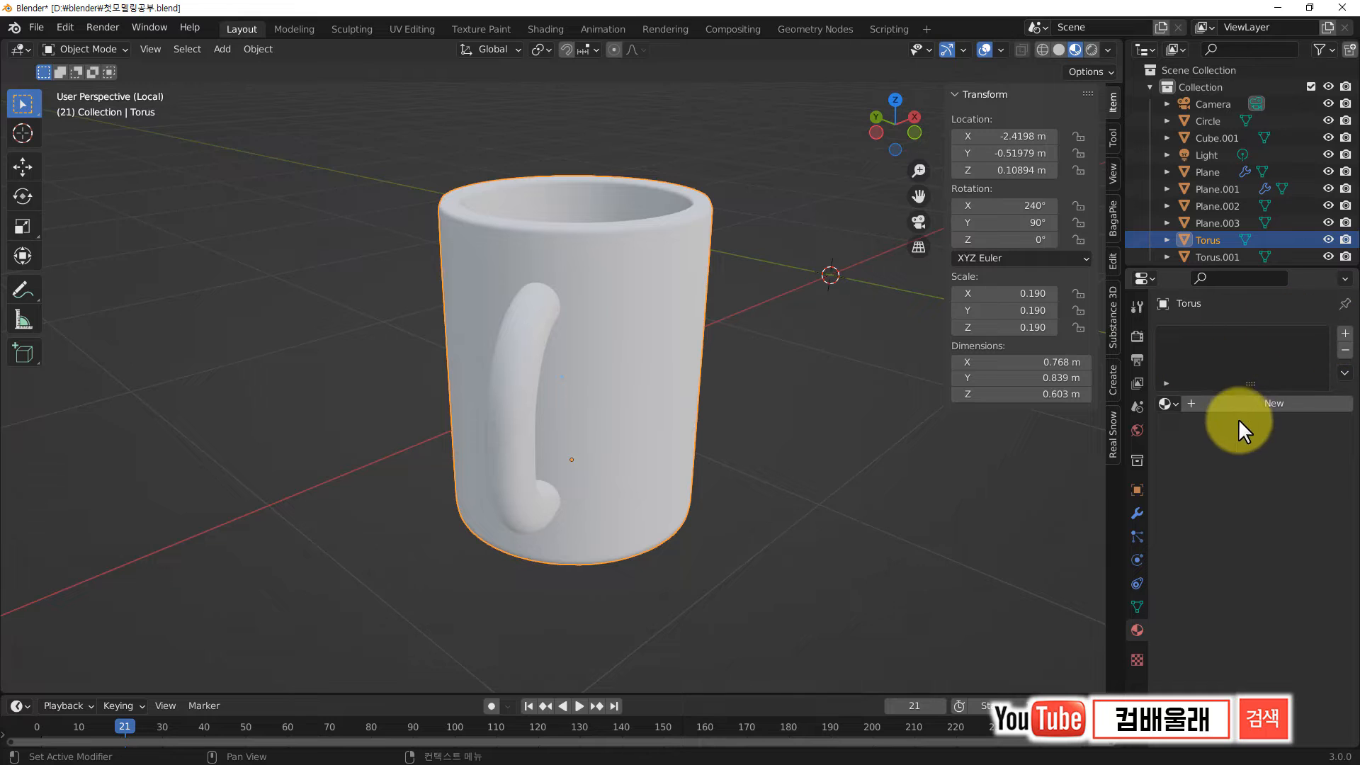
pyautogui.click(1273, 403)
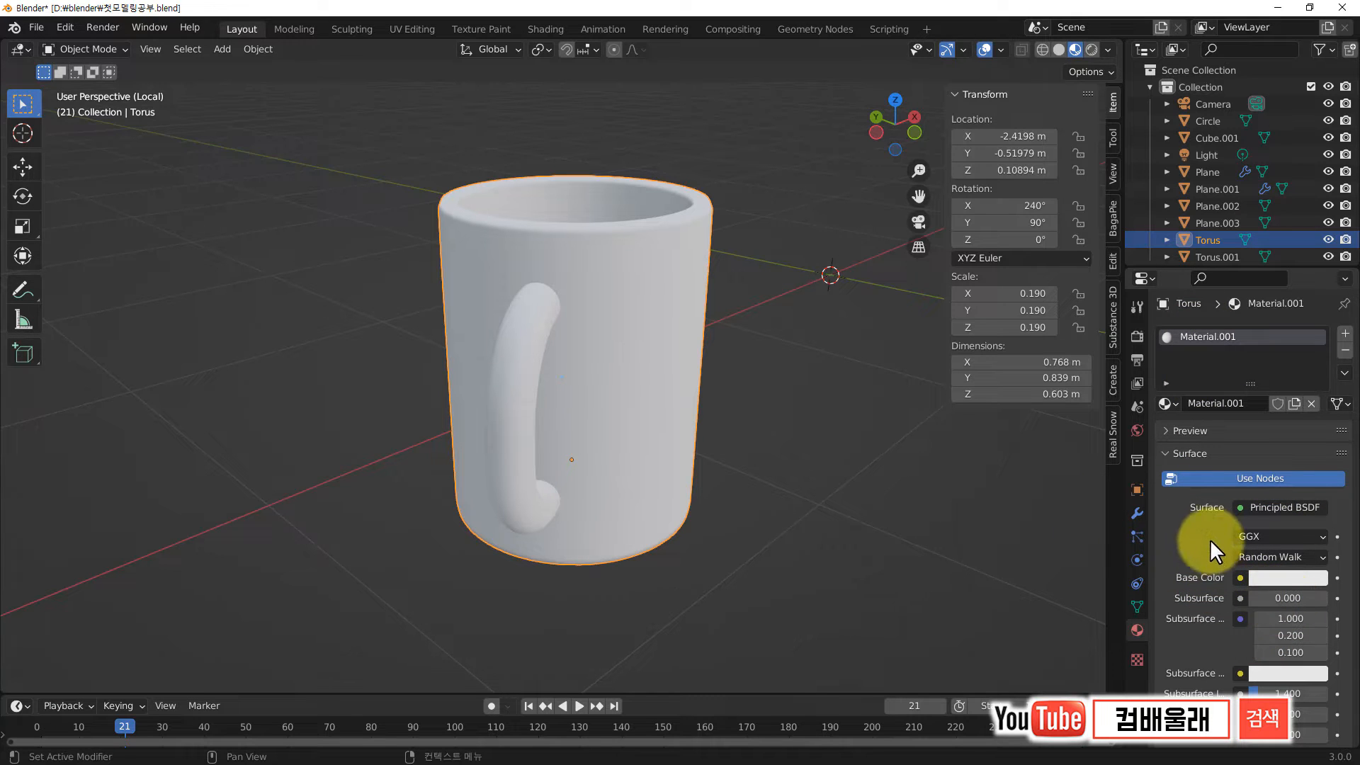
# Step: Look through the new material's Principled BSDF settings and the list of available surface shaders
pyautogui.scroll(-2, 1255, 566)
pyautogui.scroll(-8, 1260, 564)
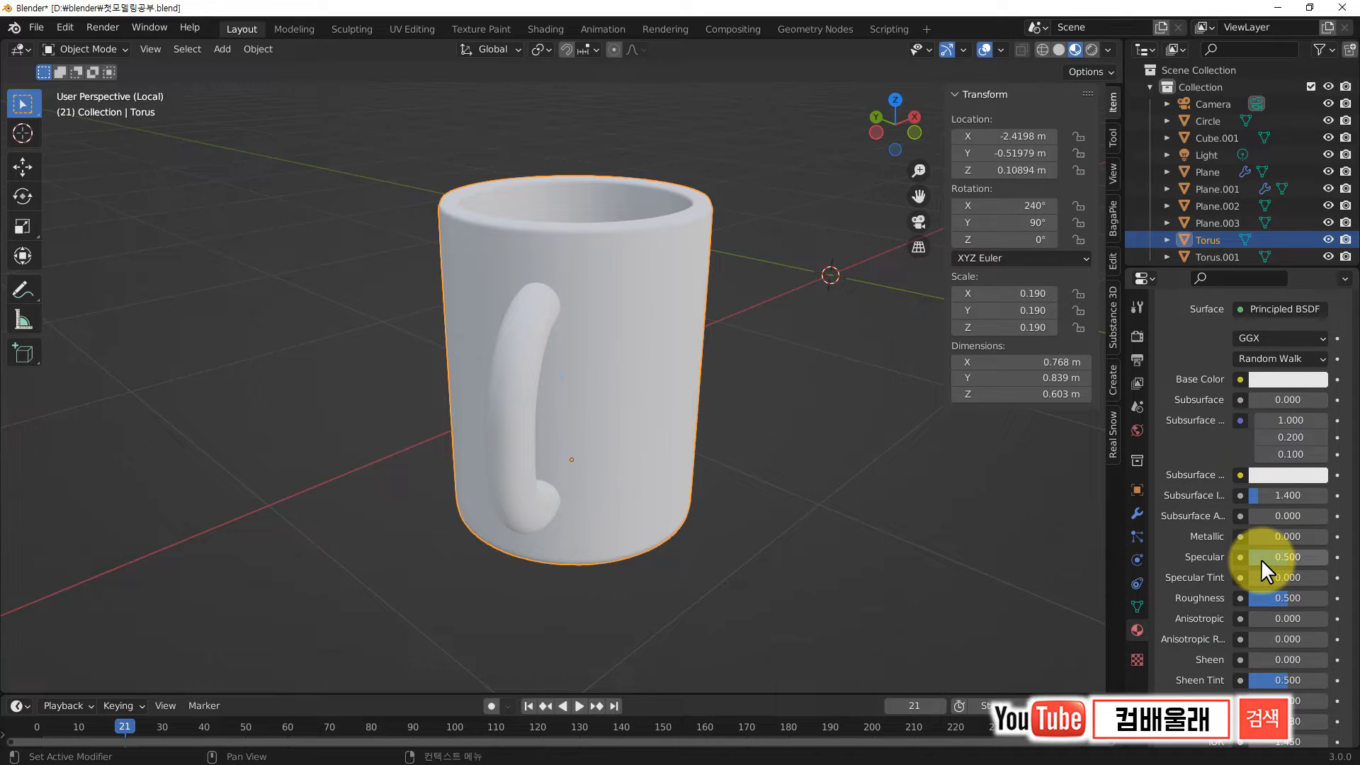
pyautogui.scroll(-13, 1259, 566)
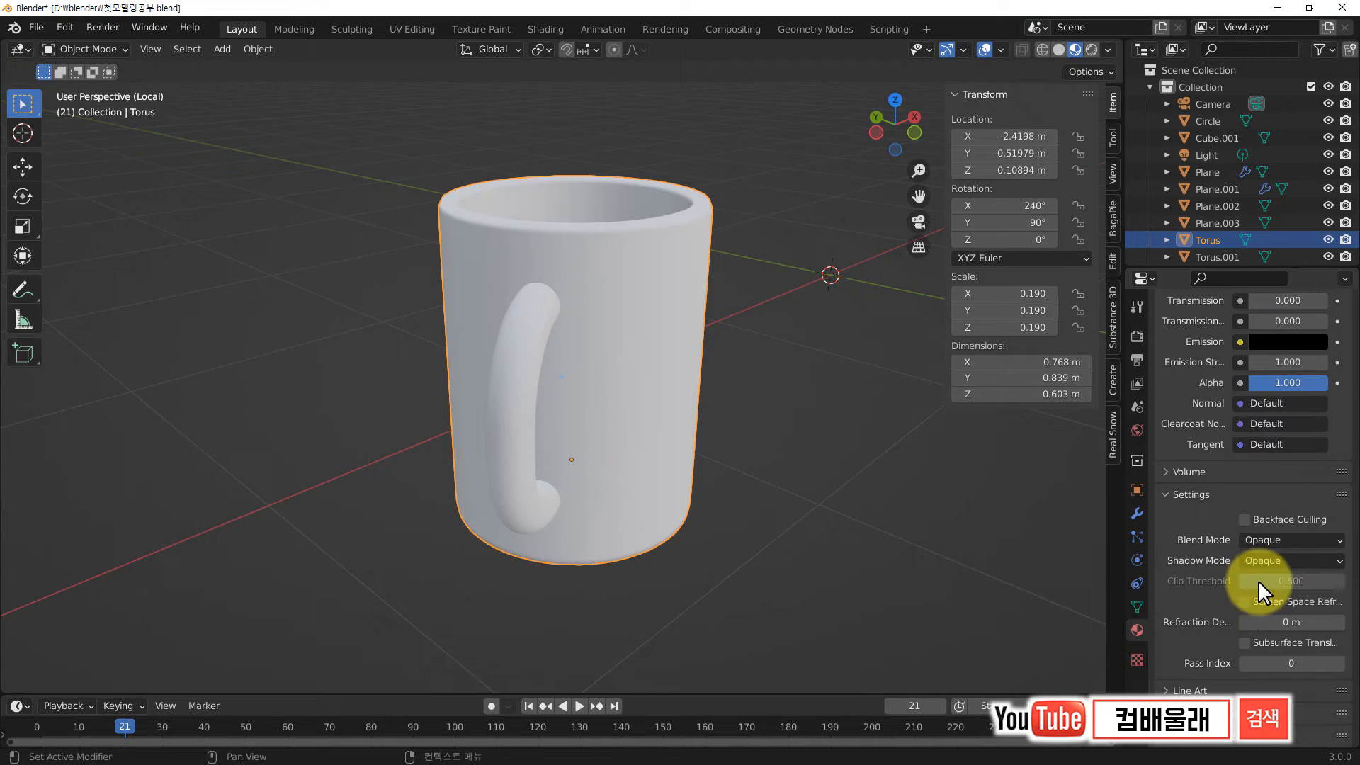
pyautogui.scroll(12, 1260, 589)
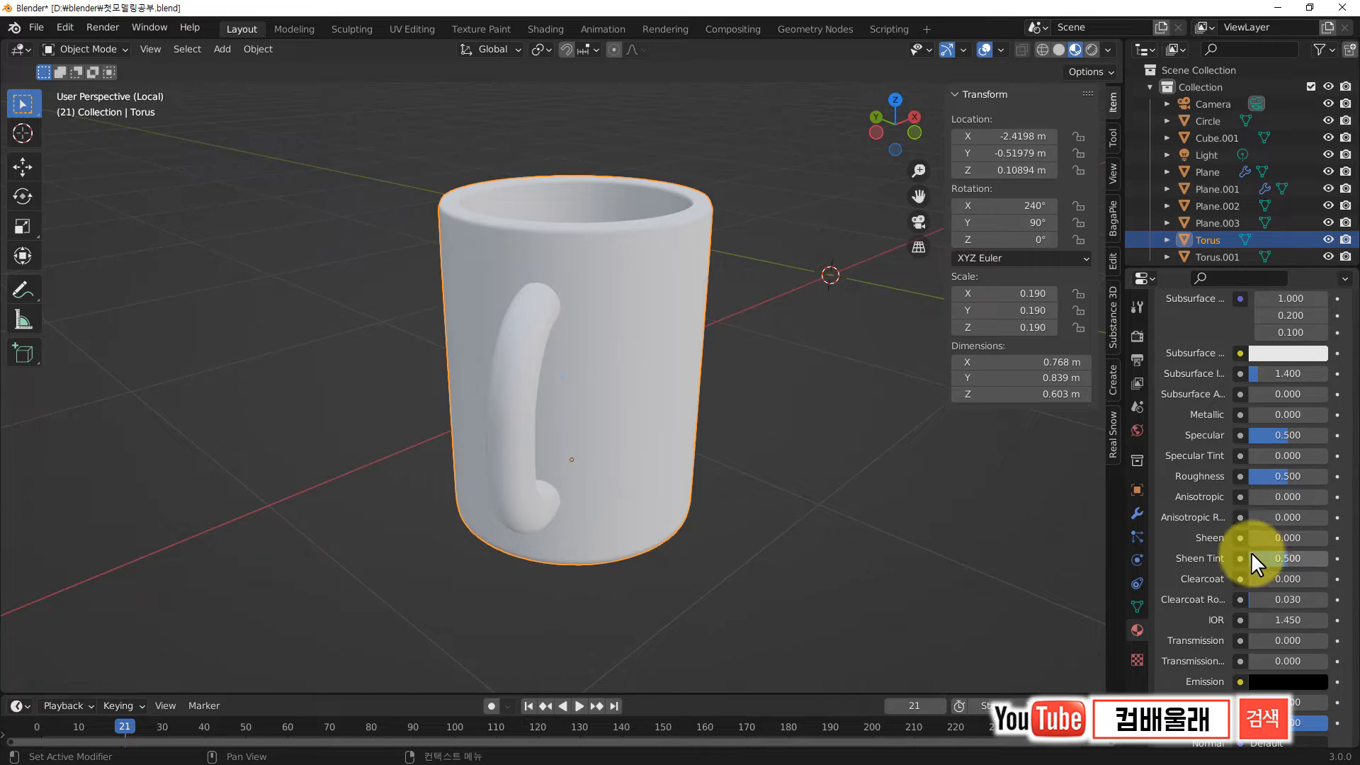
pyautogui.scroll(8, 1264, 469)
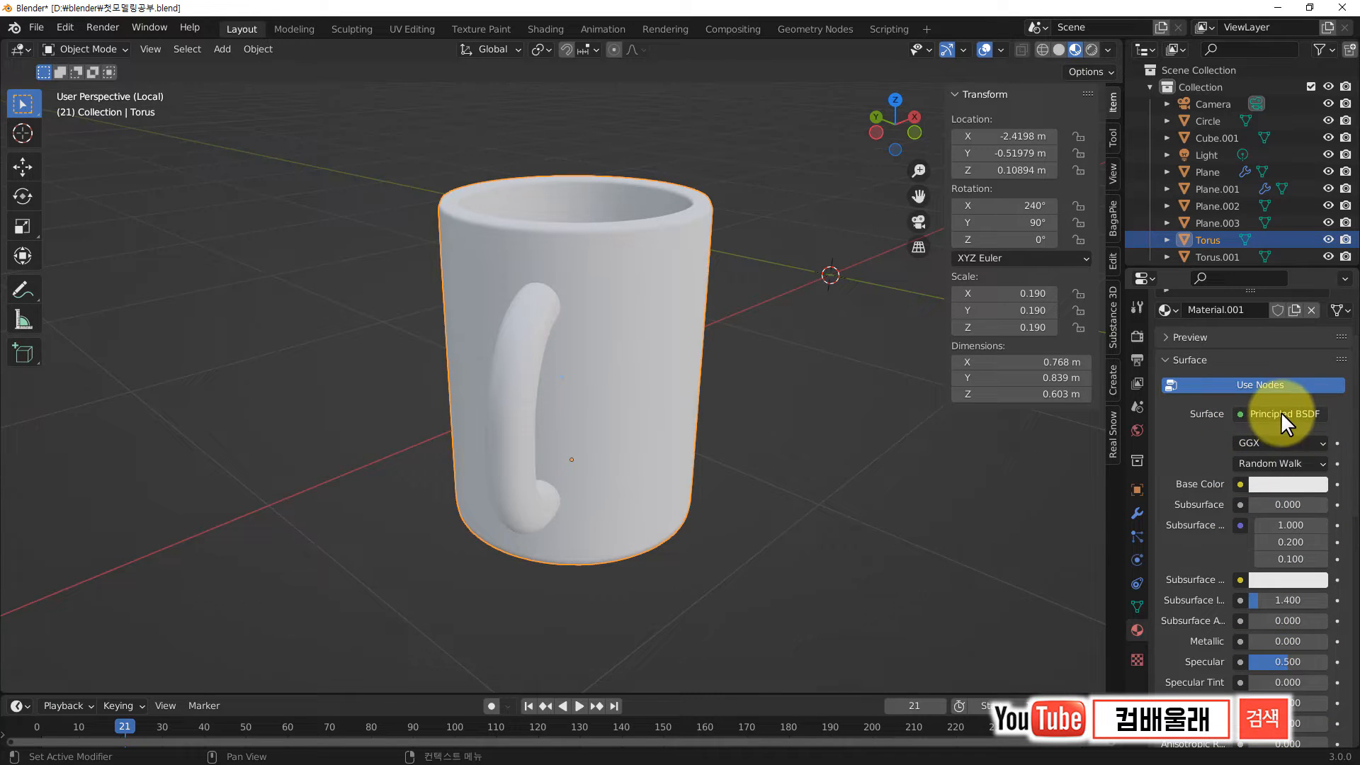
pyautogui.click(1267, 413)
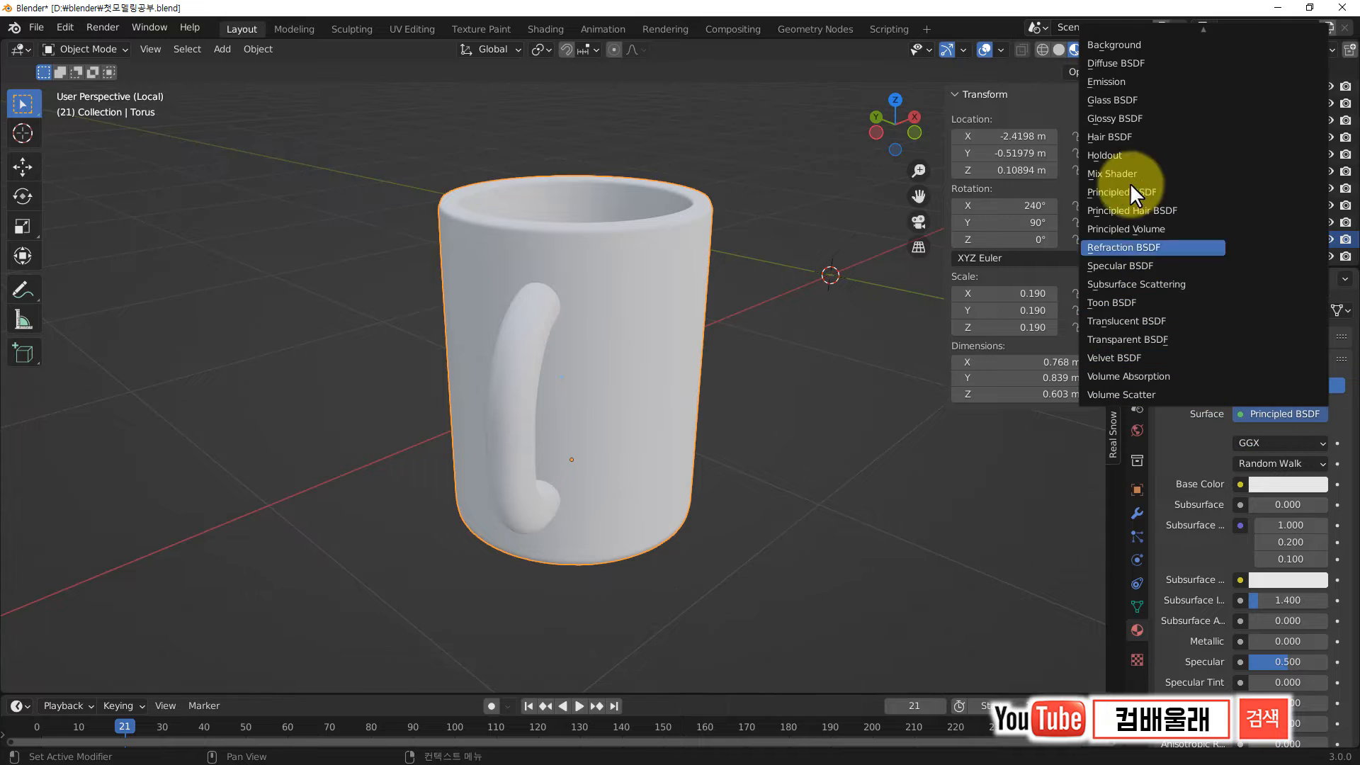
pyautogui.click(1268, 415)
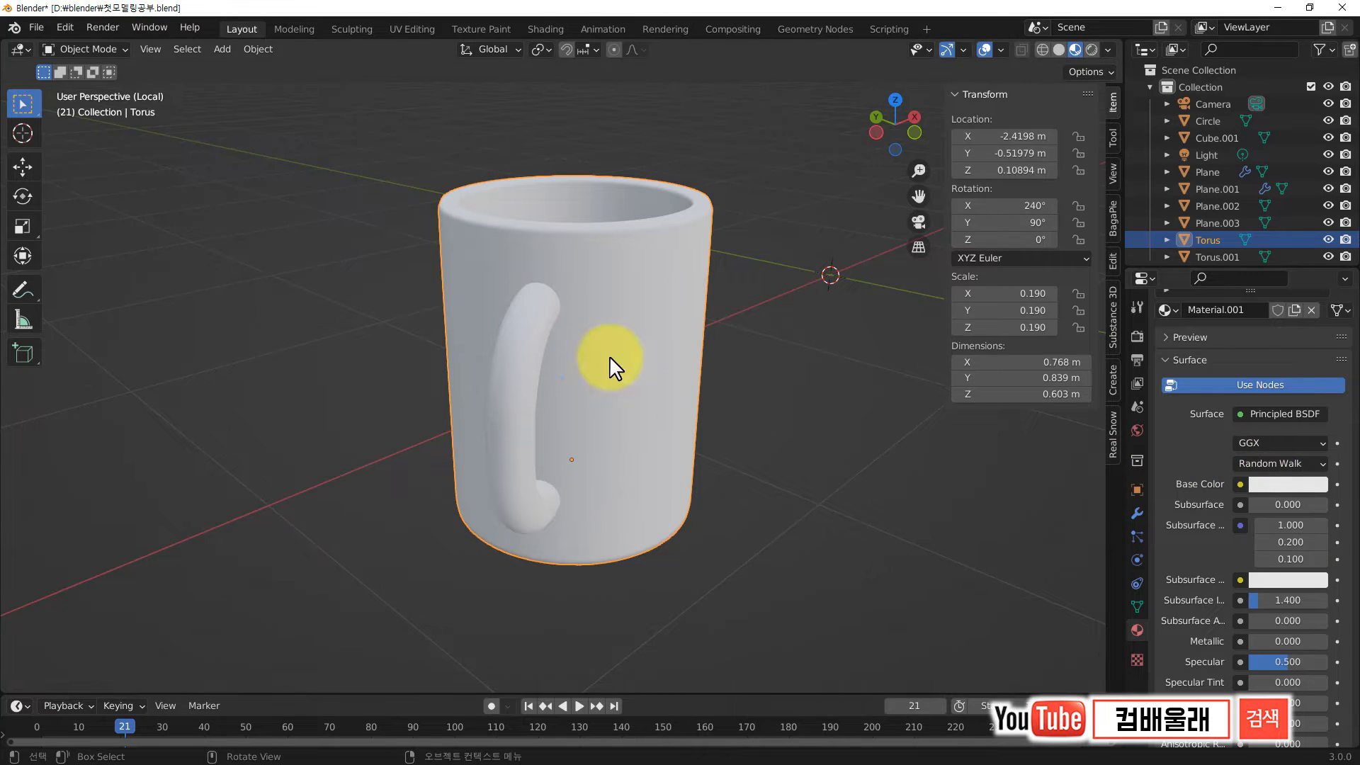
# Step: Set the mug material's base color to a slightly darkened blue with hue 0.648 and saturation 0.972
pyautogui.click(1272, 483)
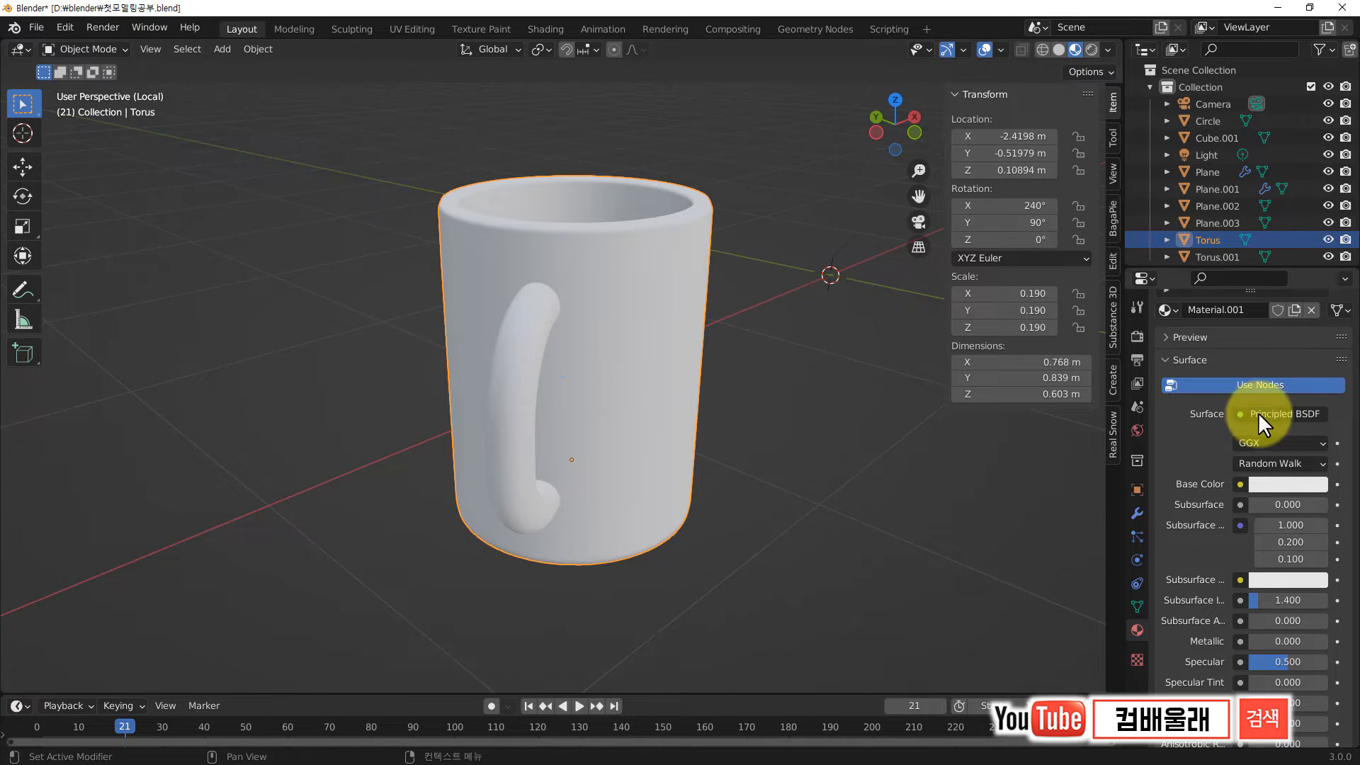
pyautogui.click(1277, 486)
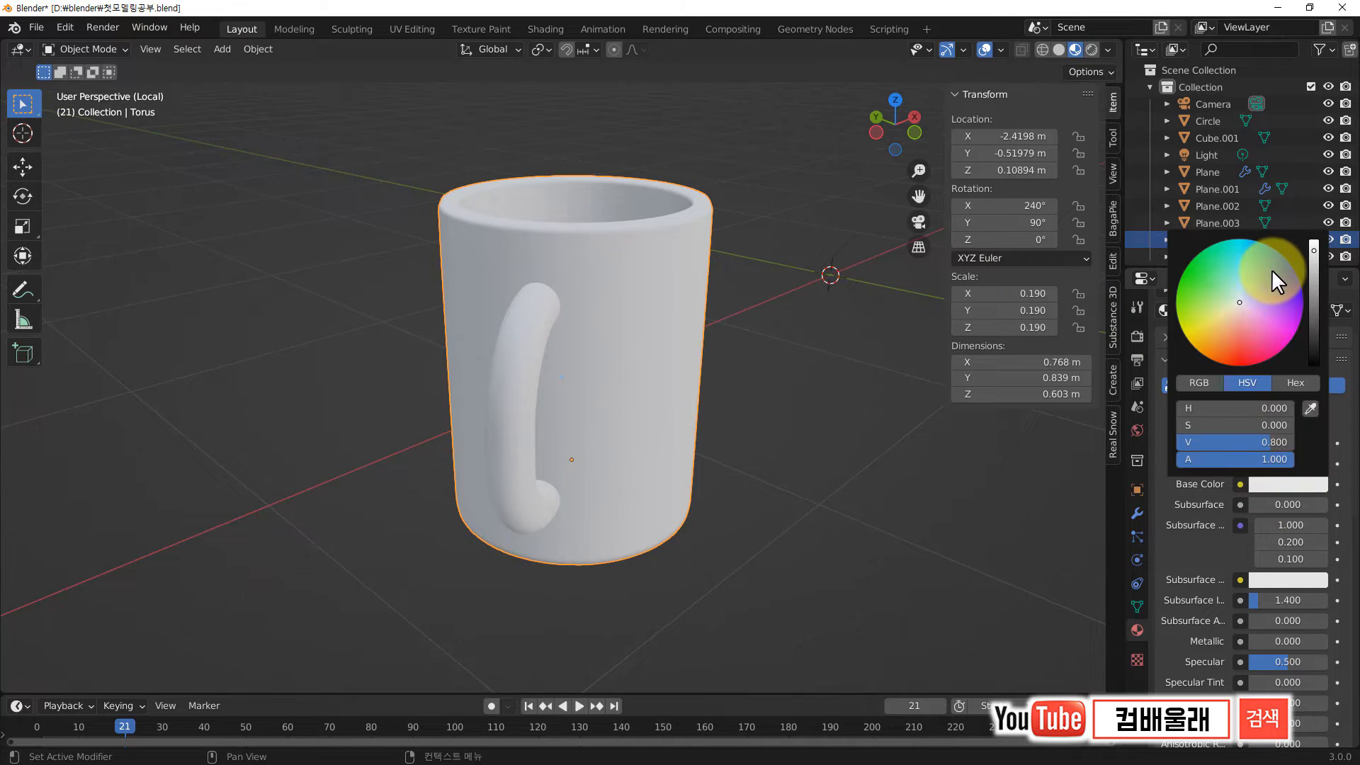
pyautogui.click(1273, 269)
pyautogui.moveTo(1277, 266); pyautogui.dragTo(1274, 264)
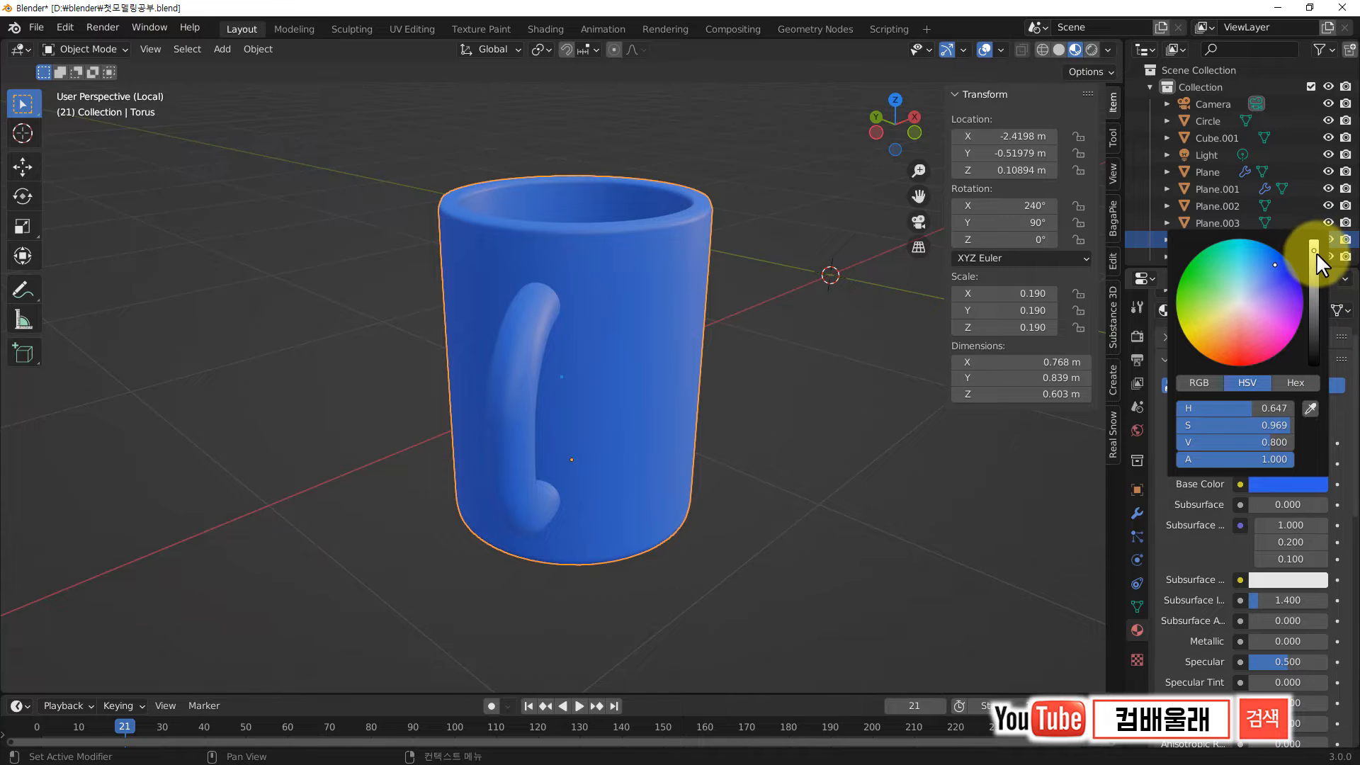
pyautogui.moveTo(1312, 249)
pyautogui.mouseDown()
pyautogui.moveTo(1314, 359)
pyautogui.moveTo(1314, 236)
pyautogui.mouseUp()
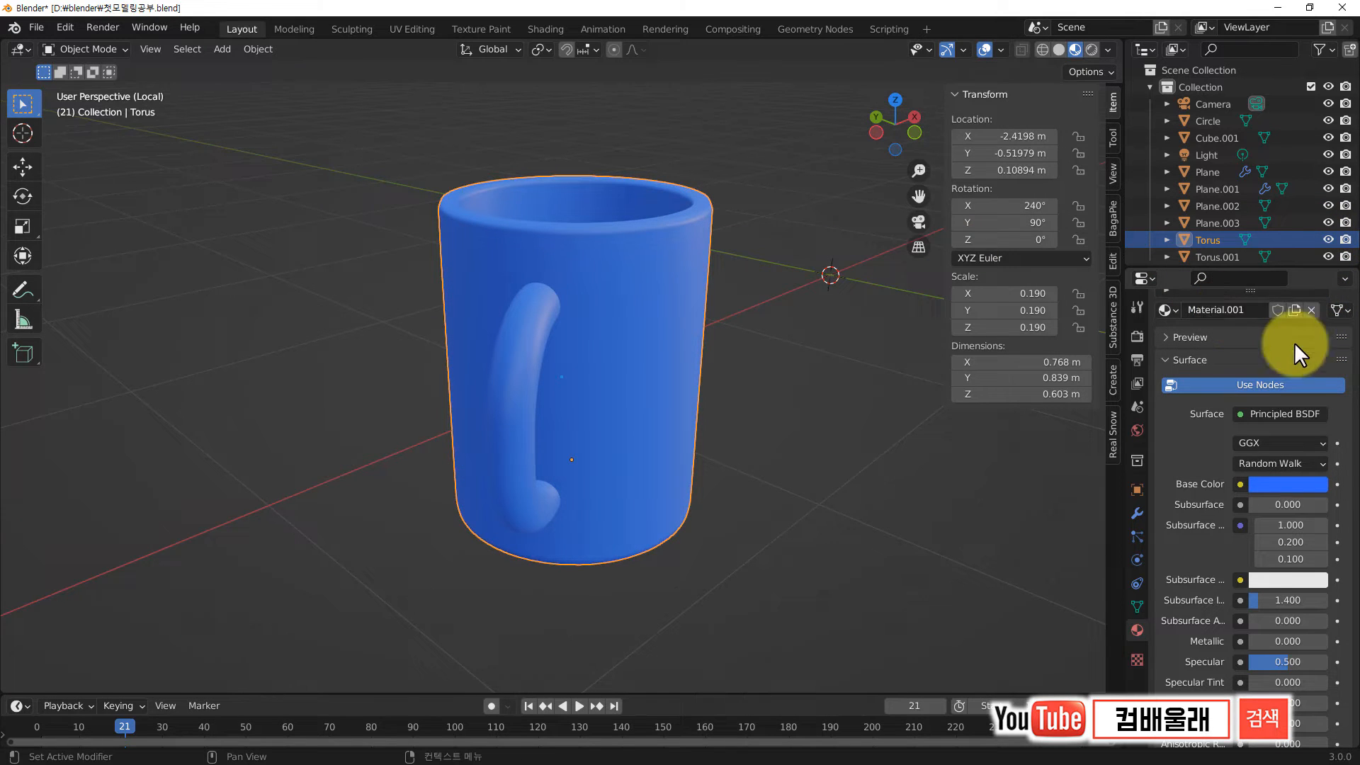
pyautogui.click(1306, 481)
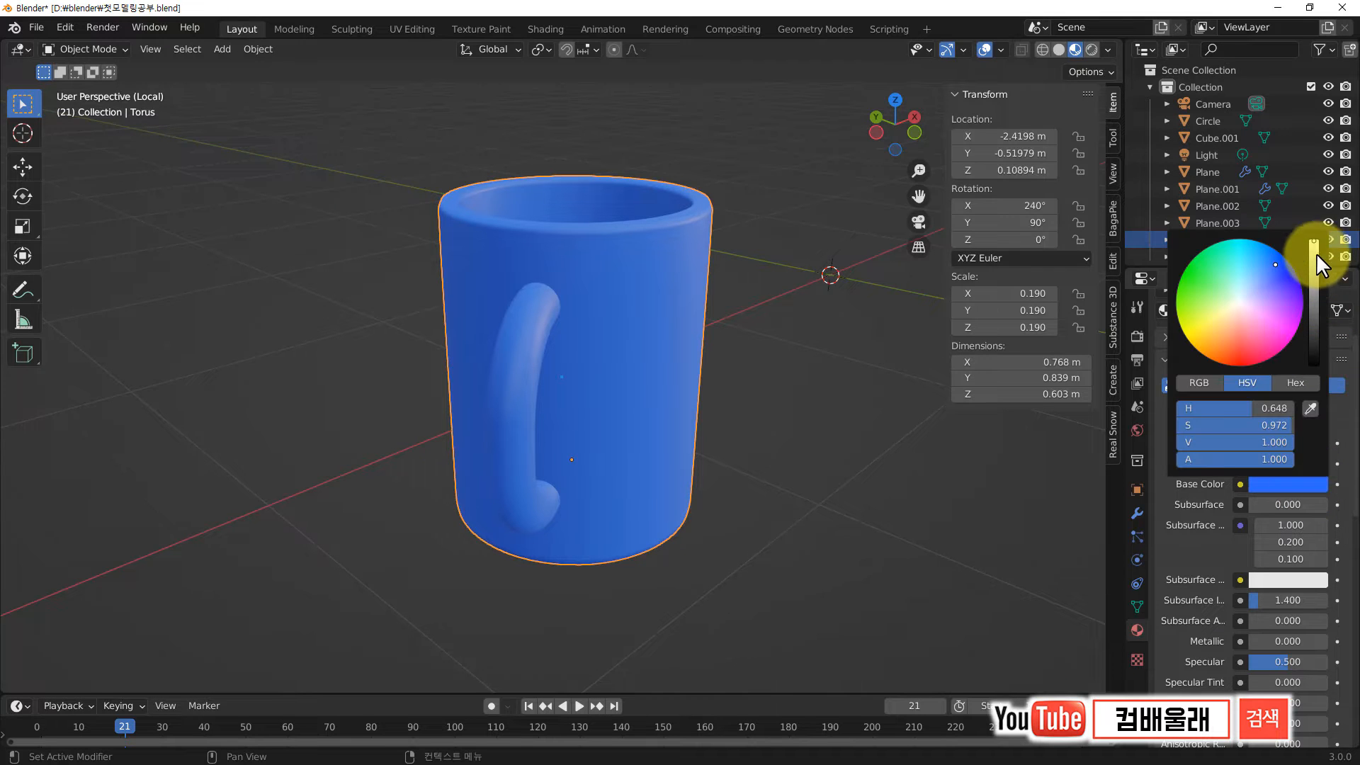
pyautogui.moveTo(1314, 249); pyautogui.dragTo(1313, 264)
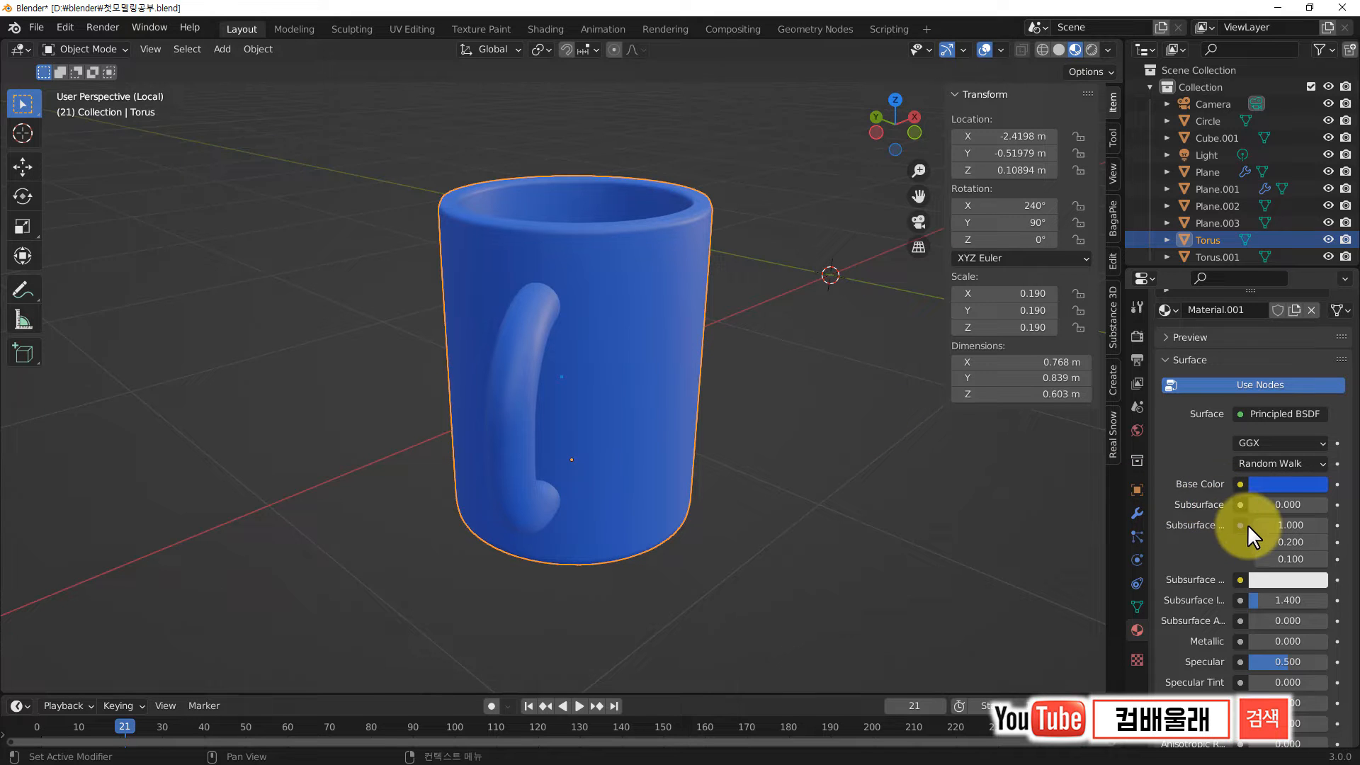
# Step: Widen the material properties area and set the mug material's Metallic to 0.239 after trying the full value of 1
pyautogui.scroll(-2, 1250, 521)
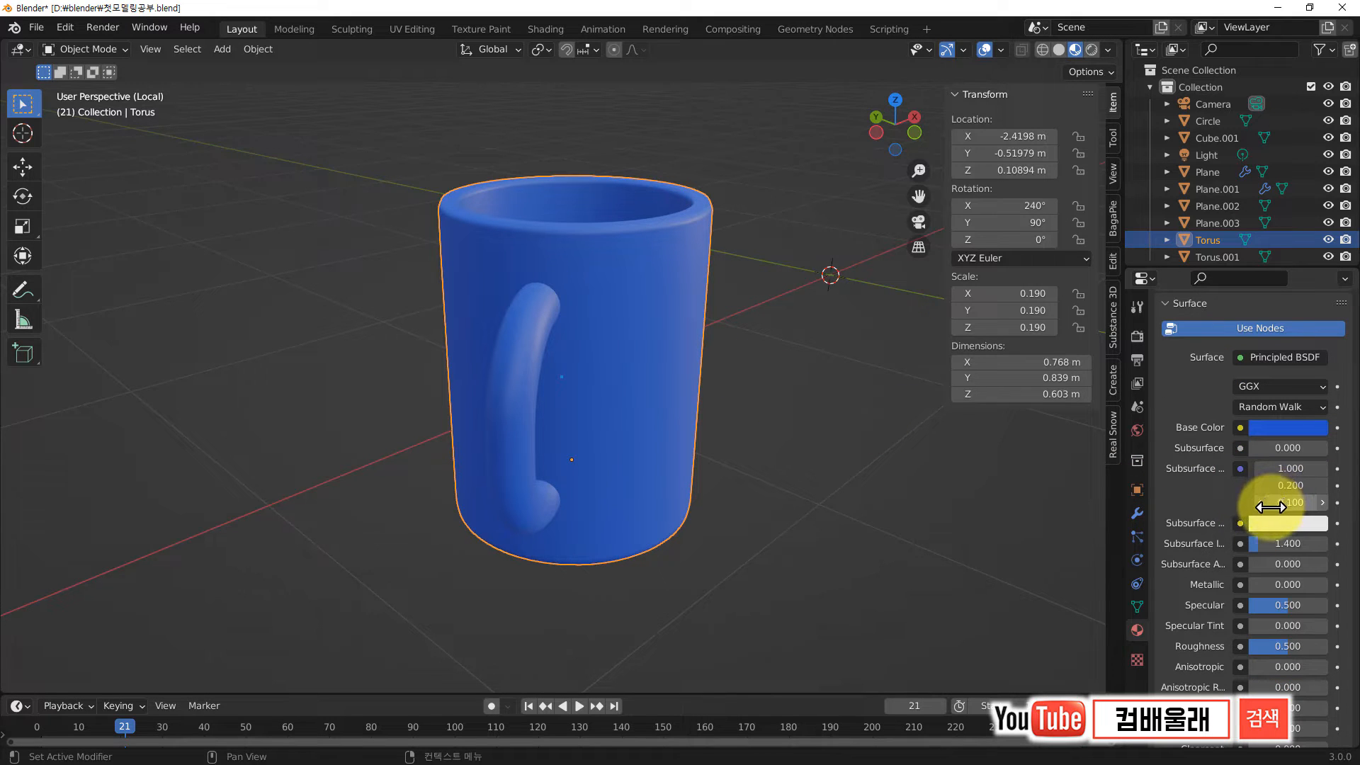
pyautogui.scroll(-2, 1270, 507)
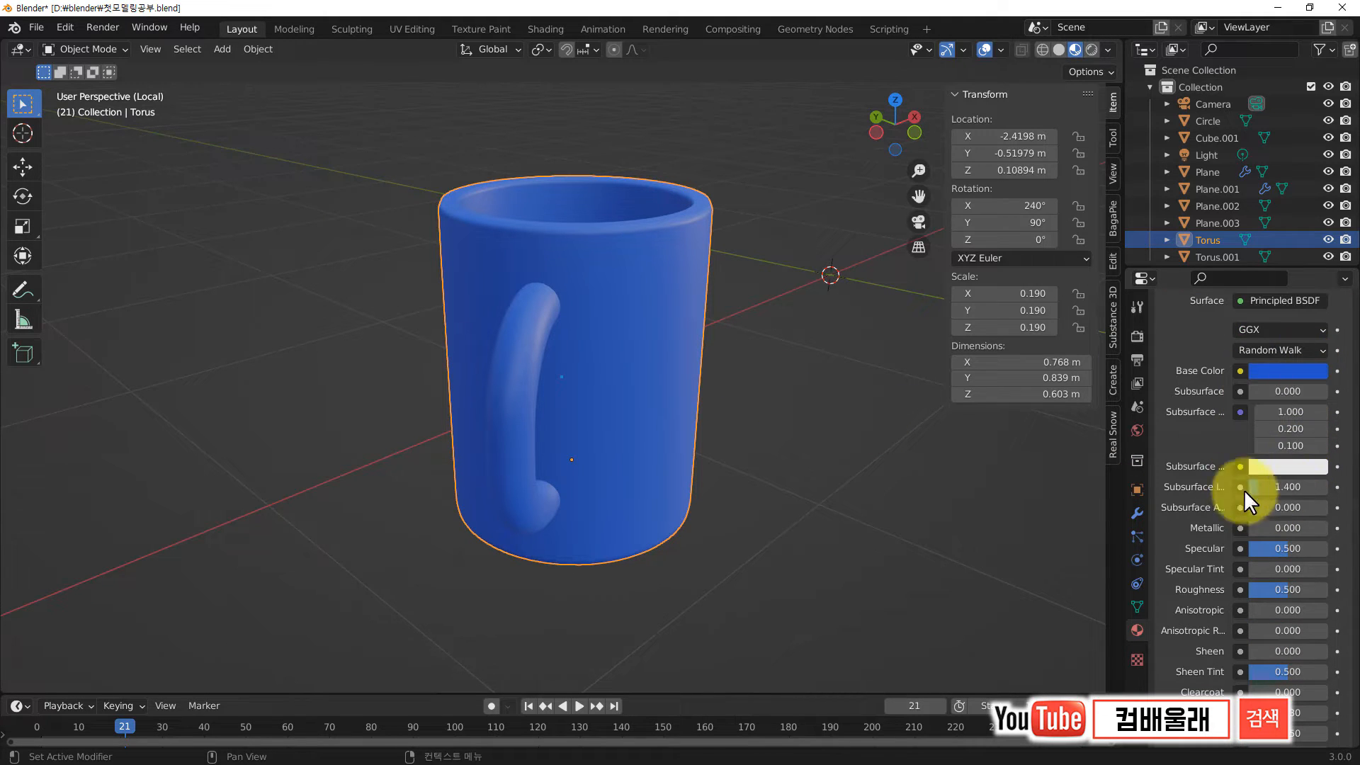
pyautogui.scroll(-1, 1261, 508)
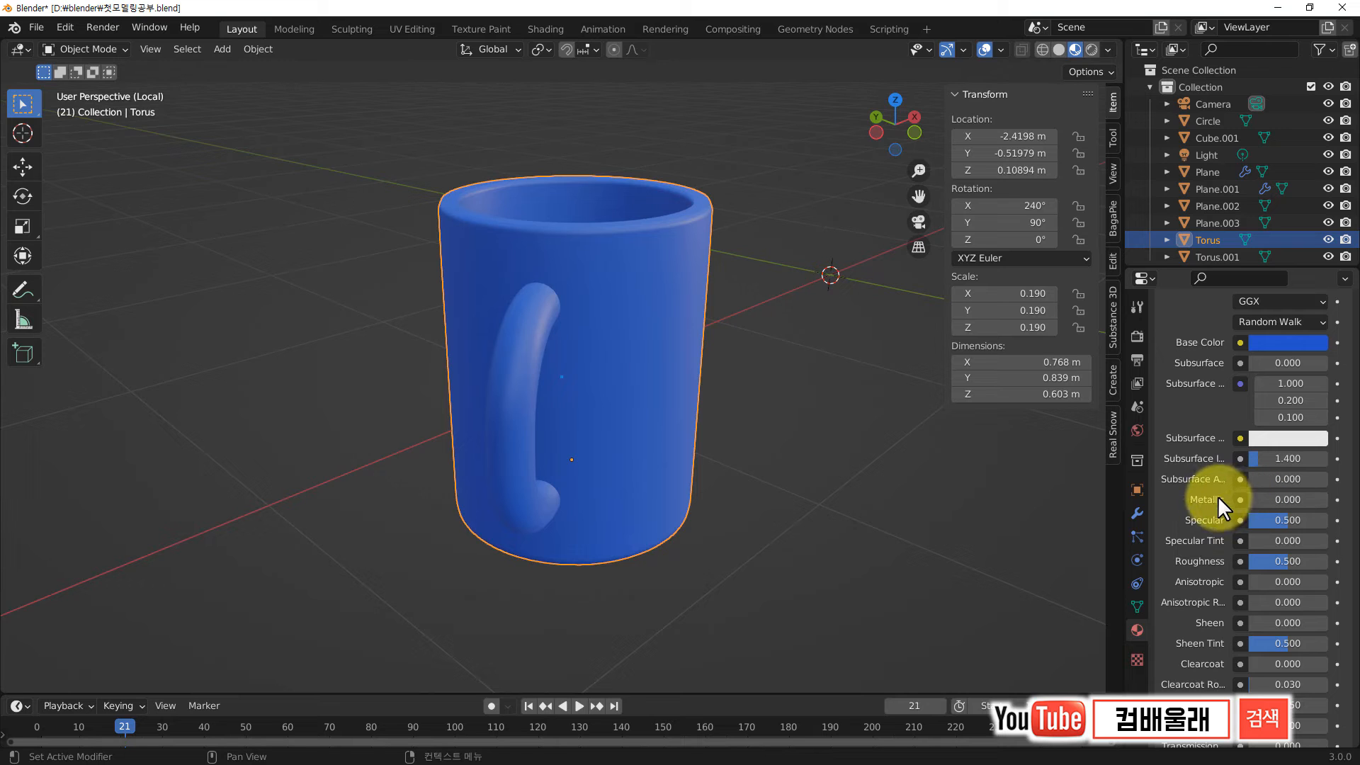
pyautogui.moveTo(1148, 496); pyautogui.dragTo(1133, 496)
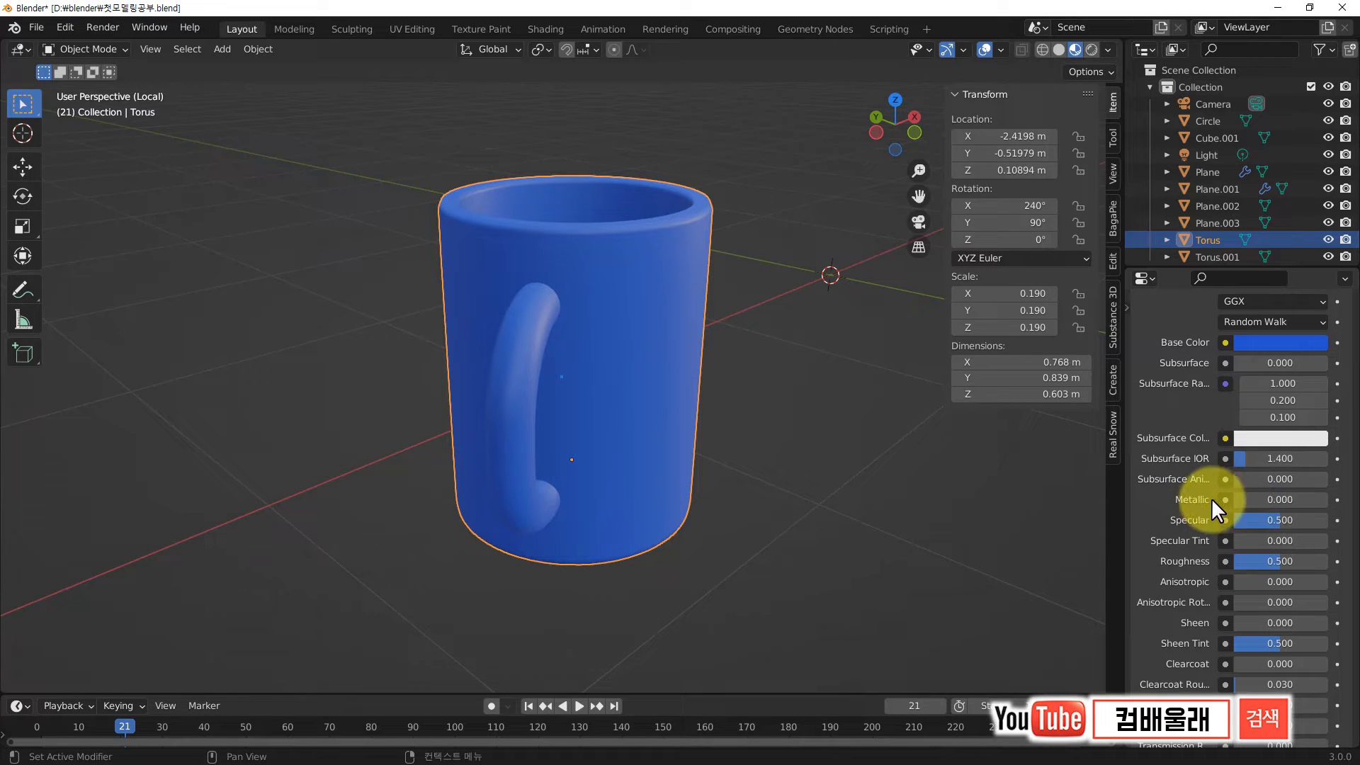
pyautogui.moveTo(1239, 499); pyautogui.dragTo(1347, 499)
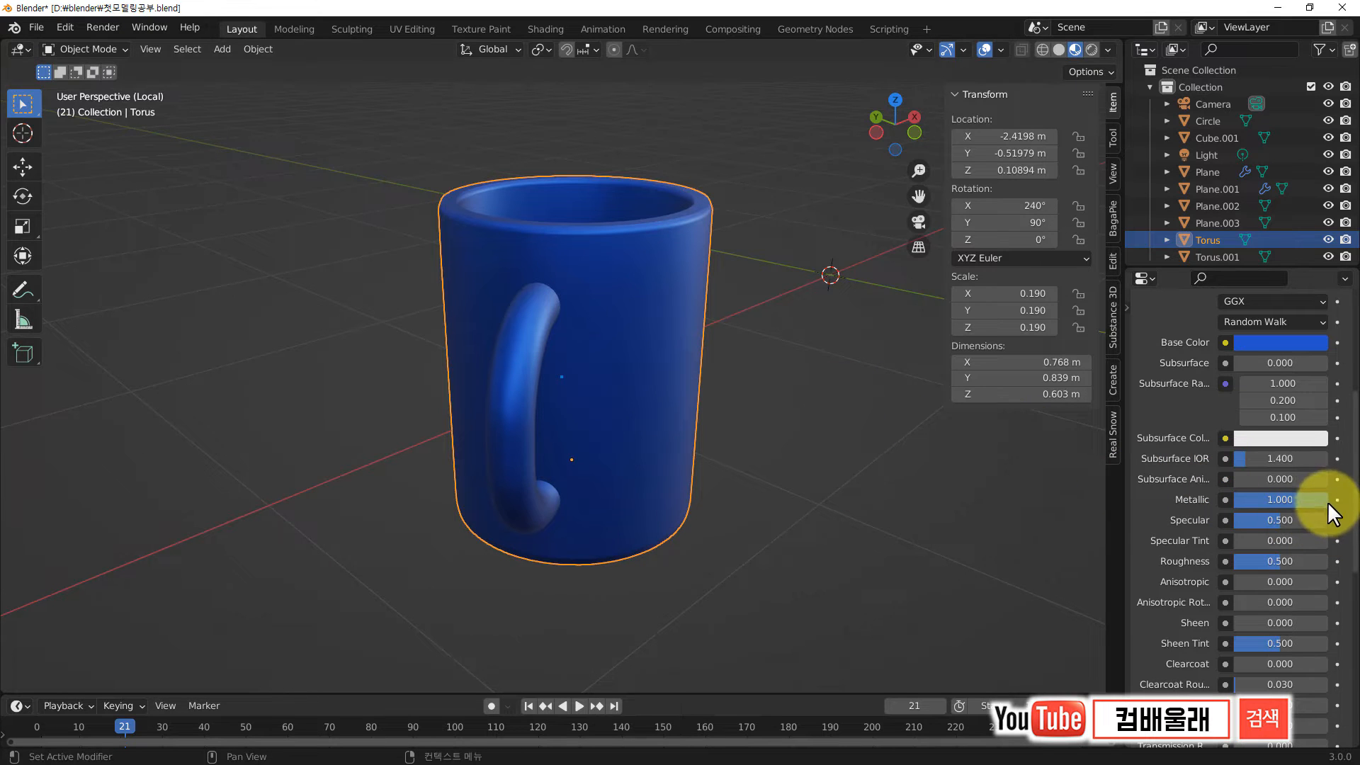
pyautogui.moveTo(1322, 497); pyautogui.dragTo(1273, 495)
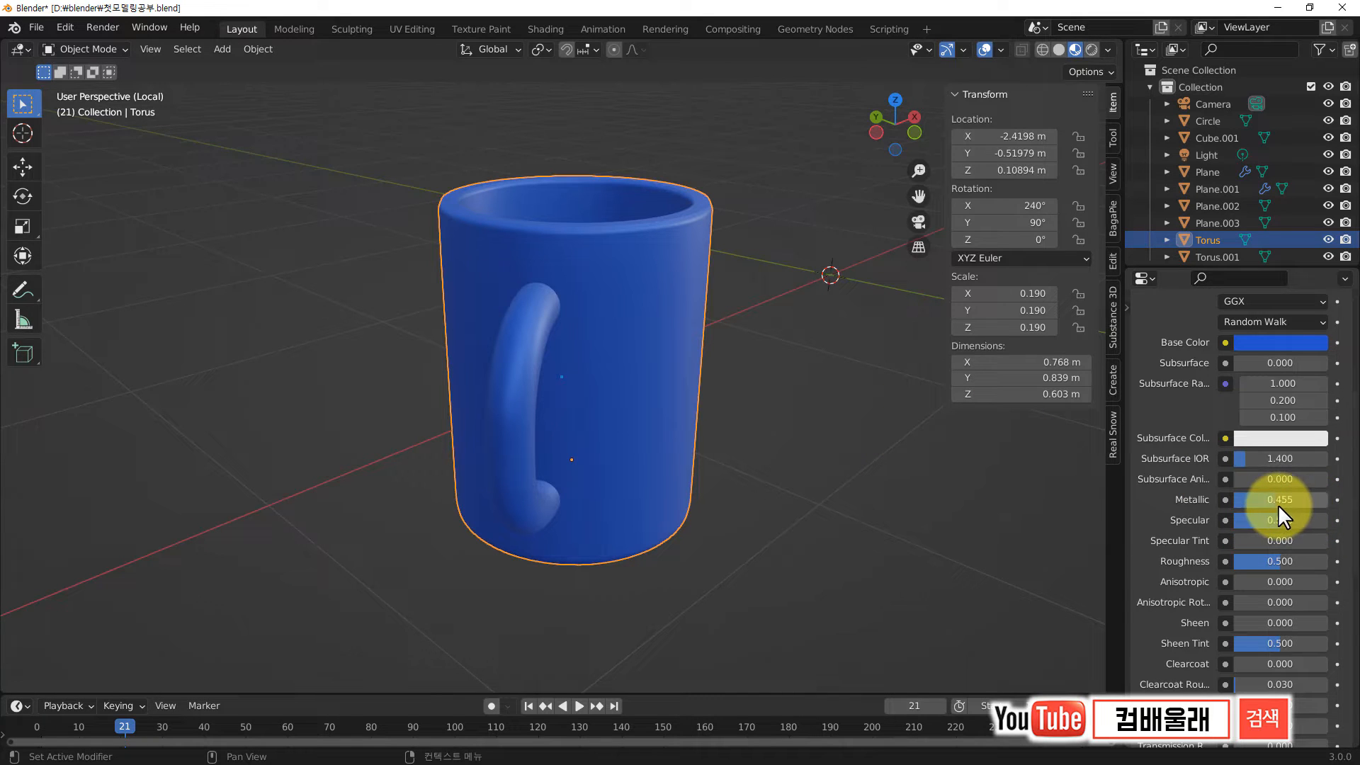
pyautogui.moveTo(1270, 499)
pyautogui.mouseDown()
pyautogui.moveTo(1245, 499)
pyautogui.moveTo(1289, 499)
pyautogui.moveTo(1236, 499)
pyautogui.moveTo(1298, 499)
pyautogui.moveTo(1214, 490)
pyautogui.moveTo(1257, 499)
pyautogui.mouseUp()
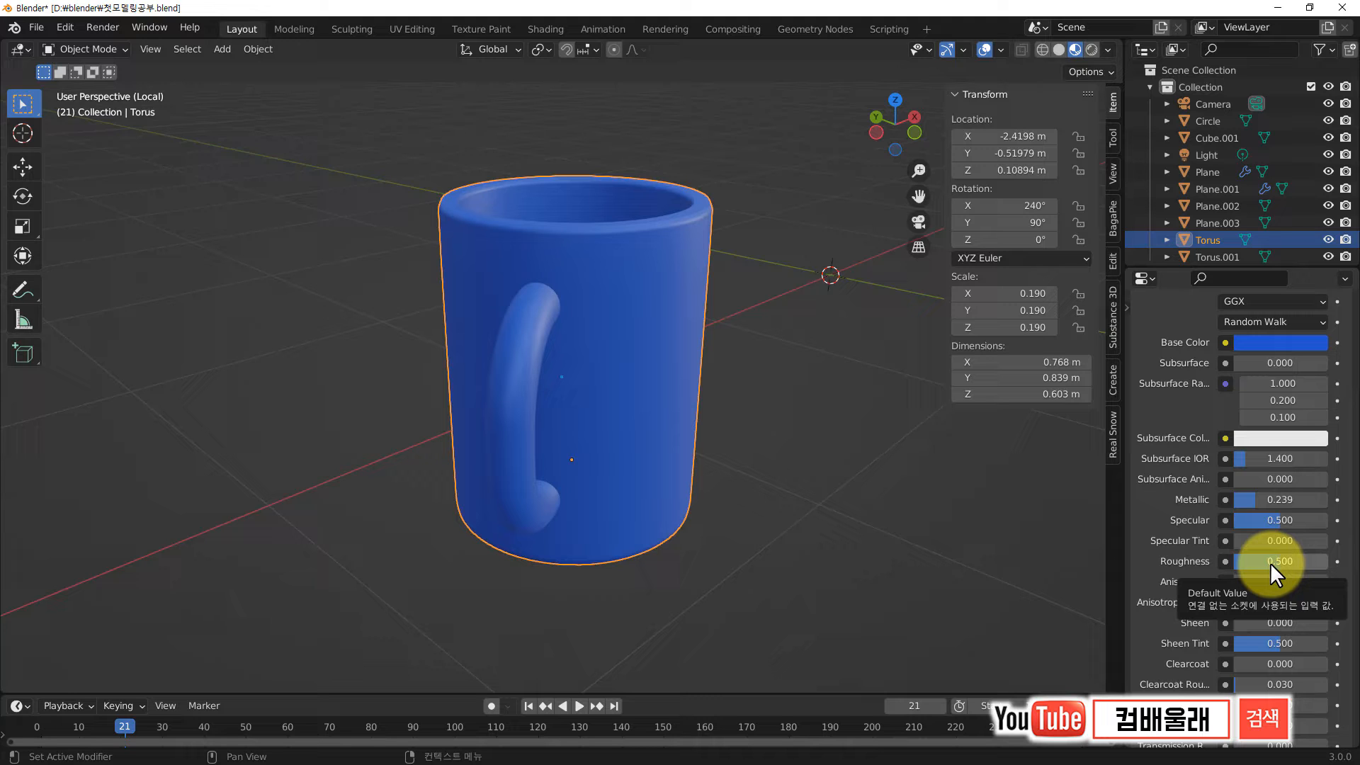
# Step: Test the mug material's Roughness at 0 and 1, and settle on 0.194 for a glossy finish
pyautogui.moveTo(1269, 563); pyautogui.dragTo(1184, 559)
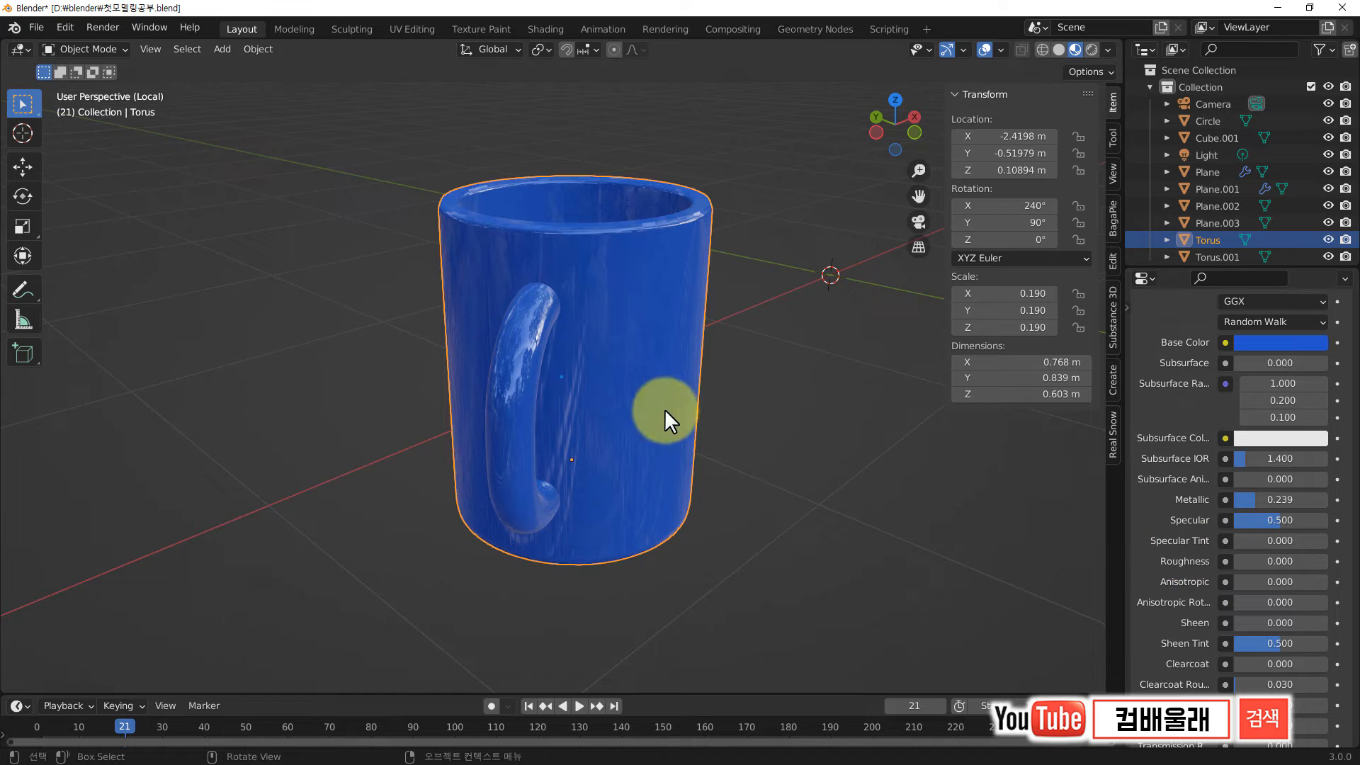
pyautogui.moveTo(554, 321); pyautogui.dragTo(588, 340, button='middle')
pyautogui.moveTo(1236, 558); pyautogui.dragTo(1344, 561)
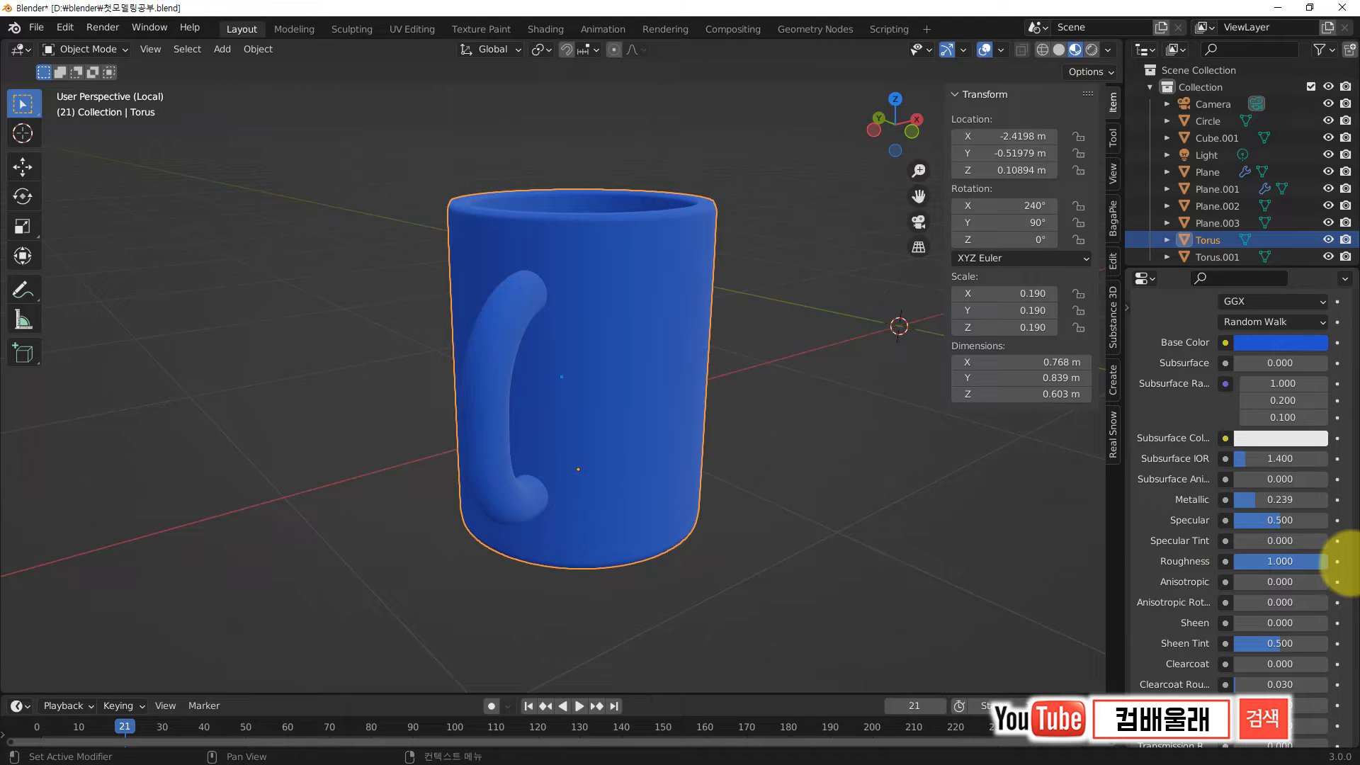
pyautogui.moveTo(639, 418); pyautogui.dragTo(603, 367, button='middle')
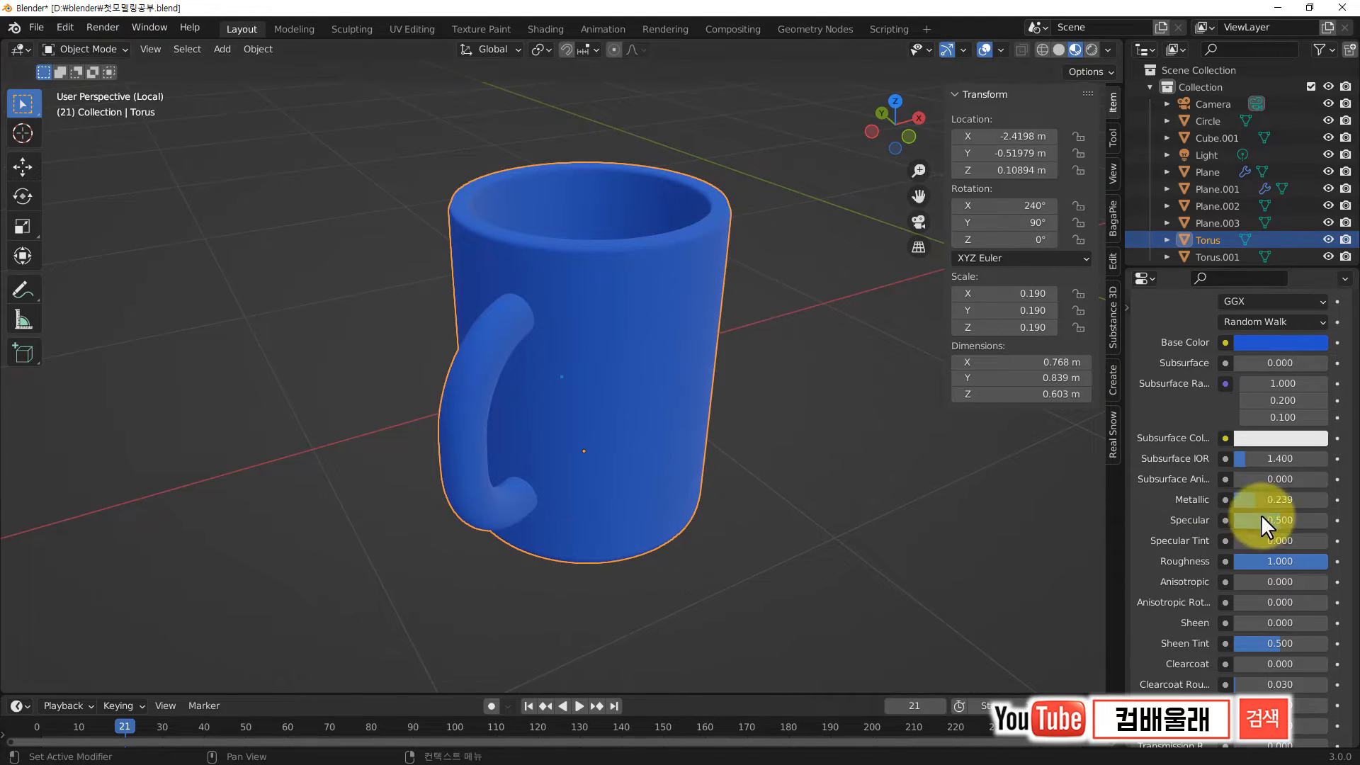
pyautogui.moveTo(1320, 563); pyautogui.dragTo(1245, 564)
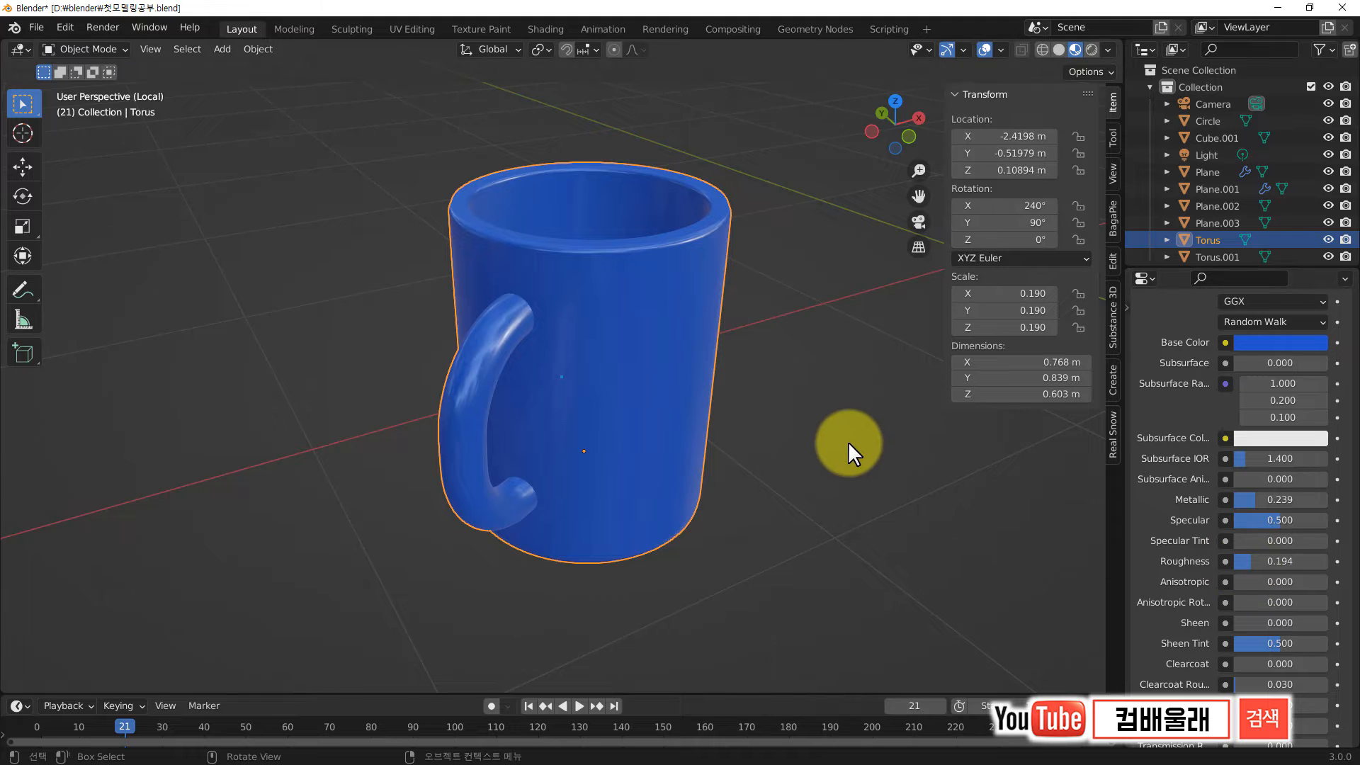
pyautogui.moveTo(820, 442)
pyautogui.mouseDown(button='middle')
pyautogui.moveTo(692, 410)
pyautogui.moveTo(732, 444)
pyautogui.moveTo(806, 448)
pyautogui.moveTo(597, 400)
pyautogui.moveTo(710, 403)
pyautogui.moveTo(612, 410)
pyautogui.moveTo(650, 413)
pyautogui.moveTo(639, 405)
pyautogui.moveTo(692, 325)
pyautogui.moveTo(623, 456)
pyautogui.moveTo(563, 381)
pyautogui.moveTo(585, 393)
pyautogui.mouseUp(button='middle')
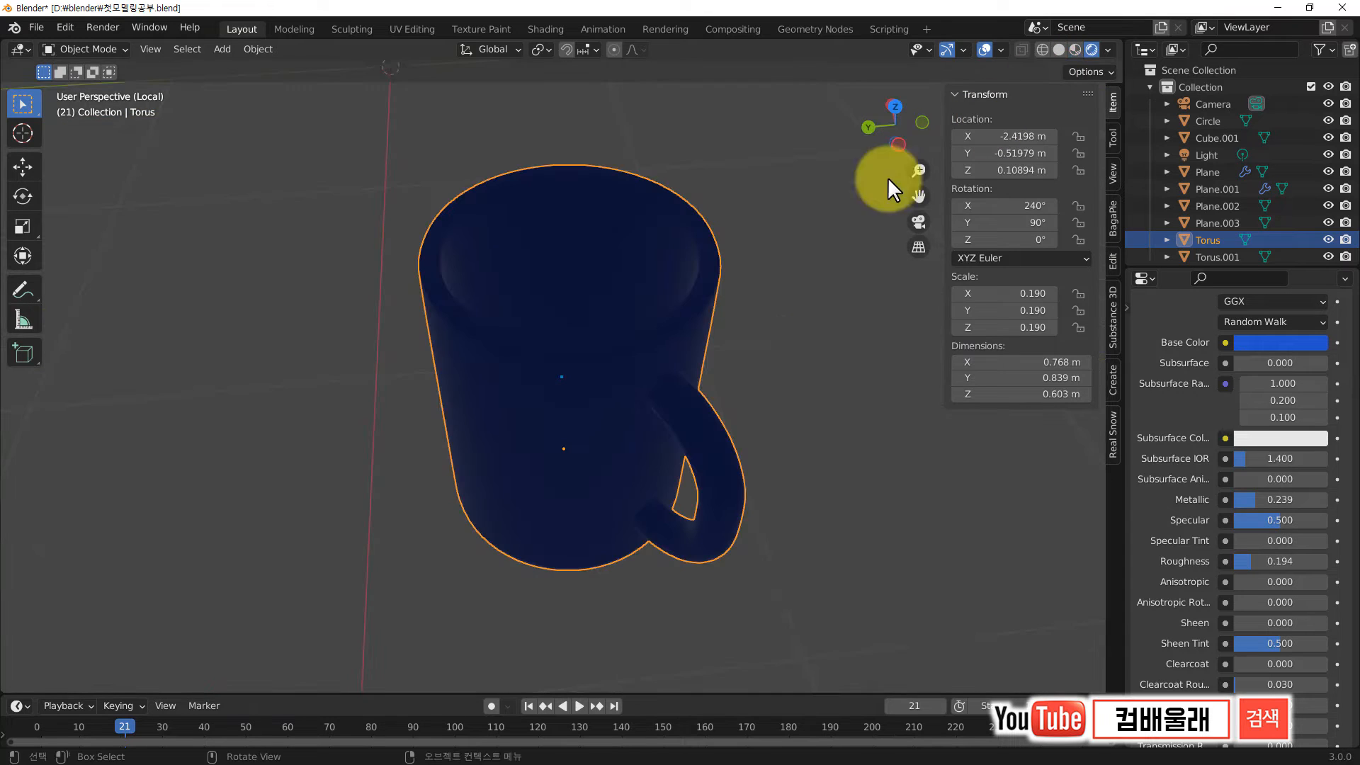
# Step: Add a point light and move it above and to one side of the mug, at about X -2.13, Y 1.37, Z 1.16 m
pyautogui.moveTo(737, 325); pyautogui.dragTo(487, 350, button='middle')
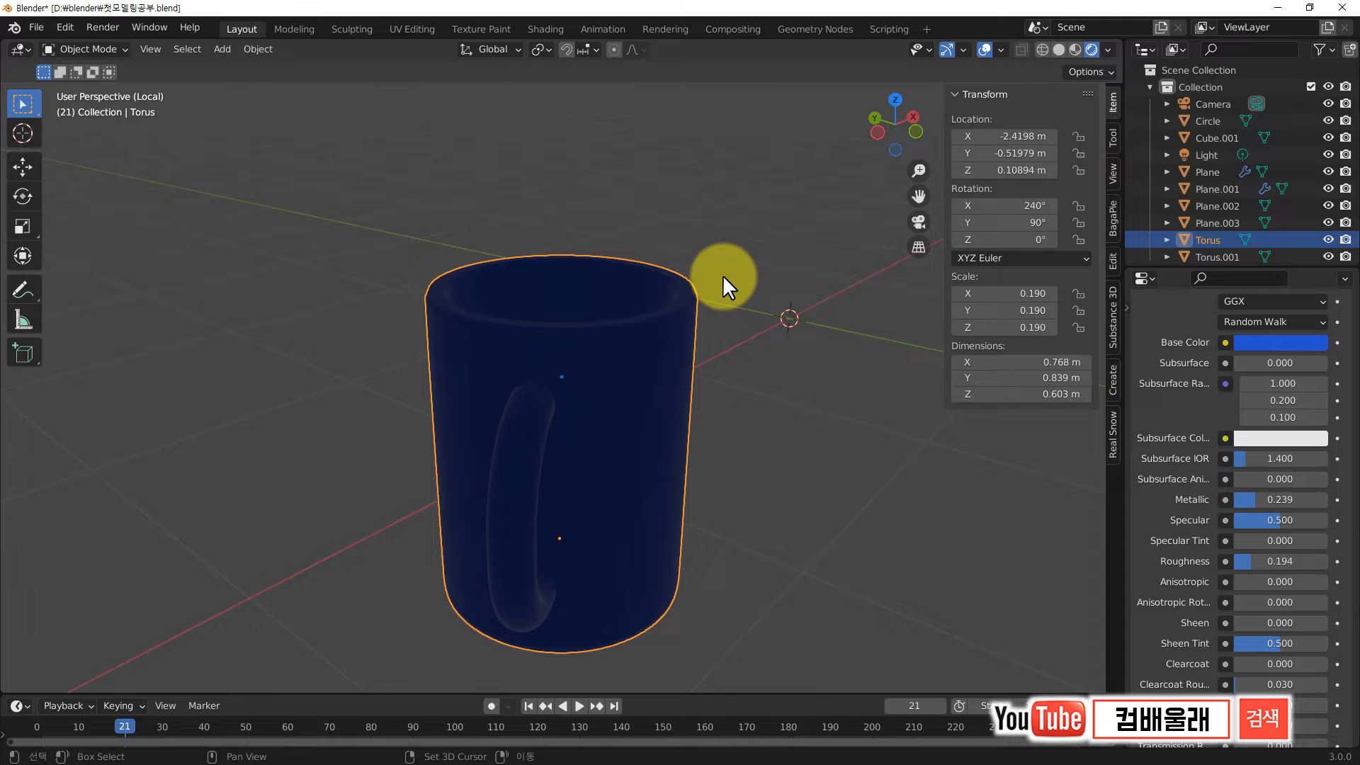
pyautogui.hotkey('shift', 'a')
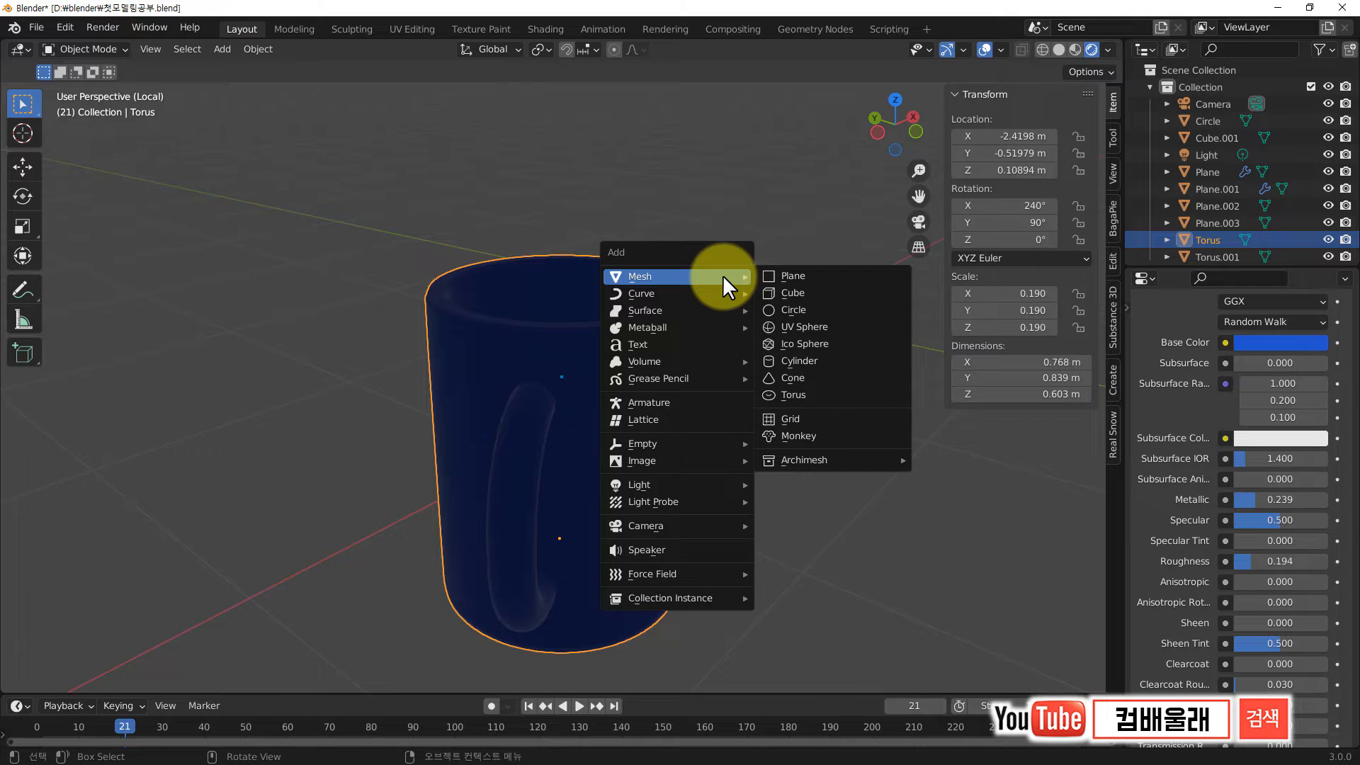
pyautogui.moveTo(681, 485)
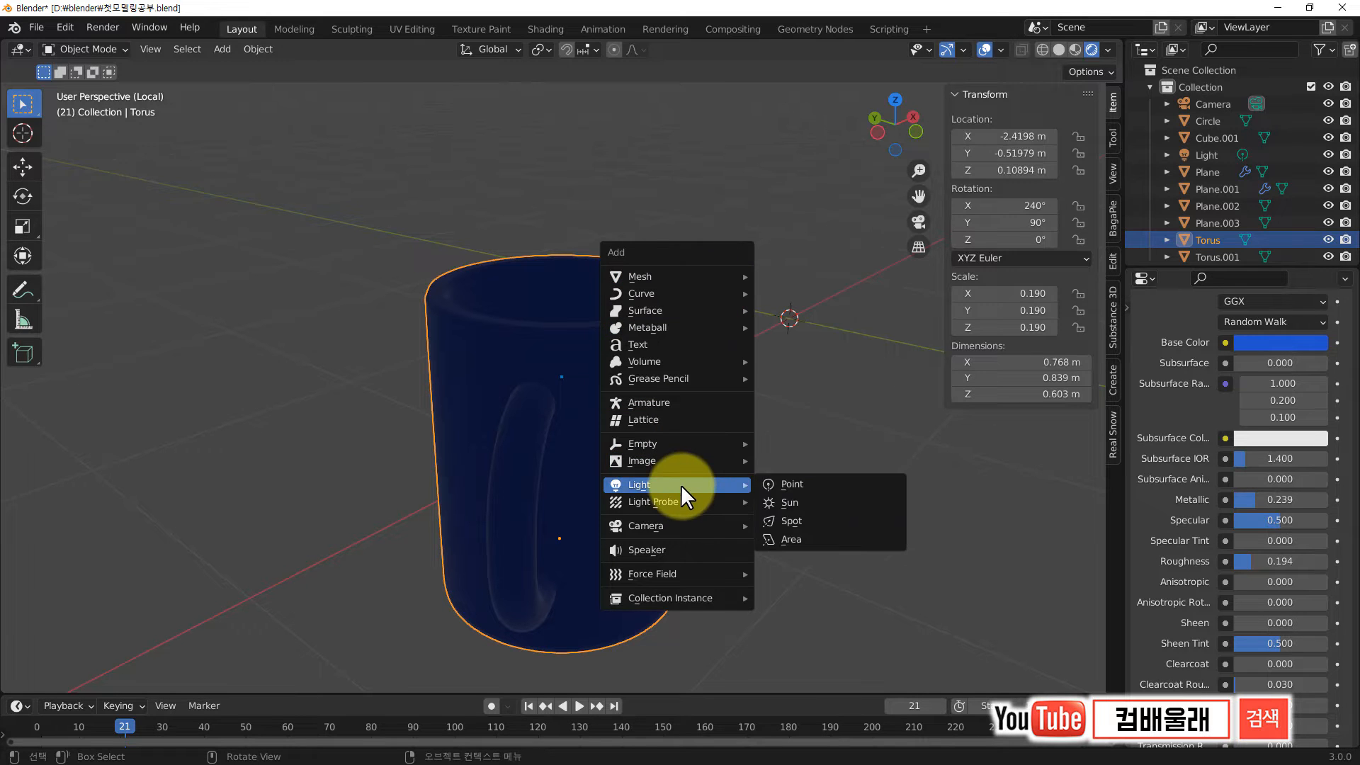
pyautogui.click(790, 484)
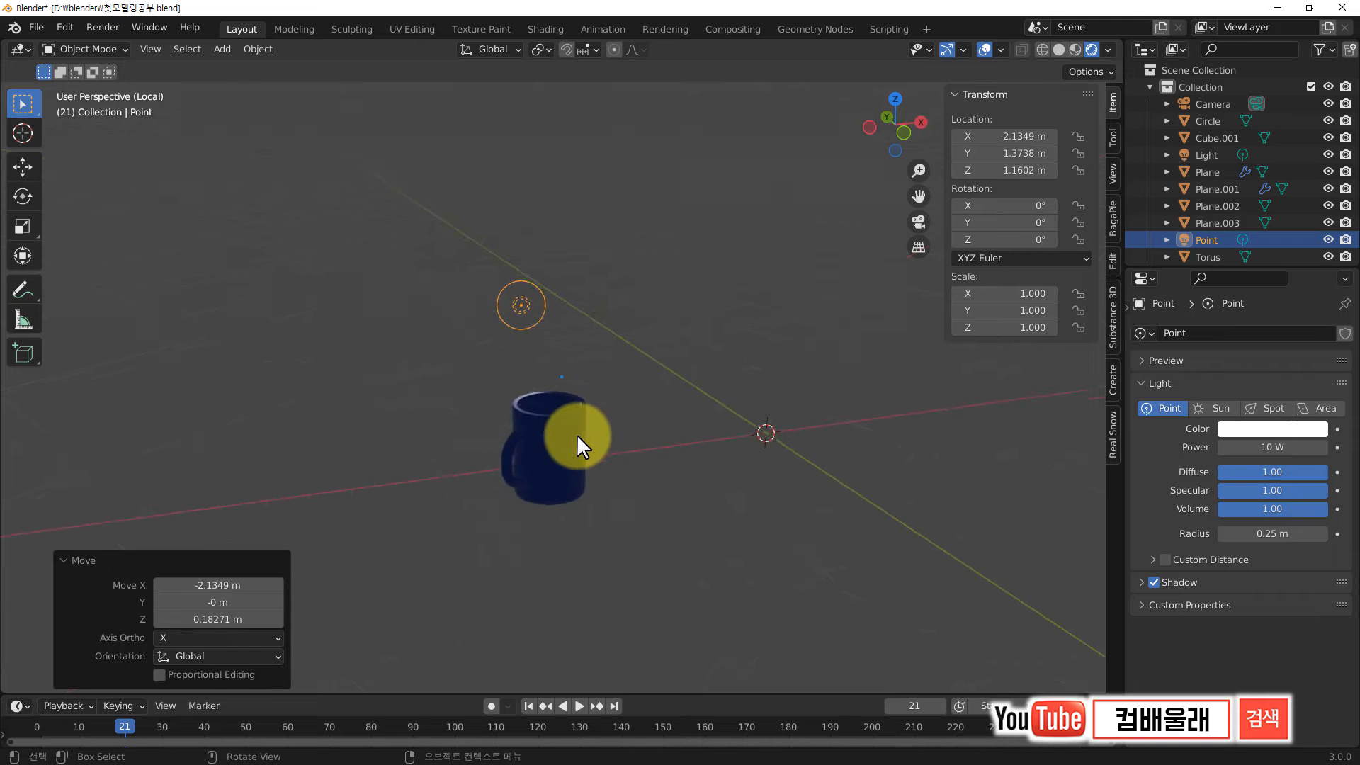
pyautogui.scroll(1, 582, 439)
pyautogui.scroll(1, 582, 439)
pyautogui.moveTo(581, 443)
pyautogui.mouseDown(button='middle')
pyautogui.moveTo(614, 433)
pyautogui.moveTo(592, 431)
pyautogui.mouseUp(button='middle')
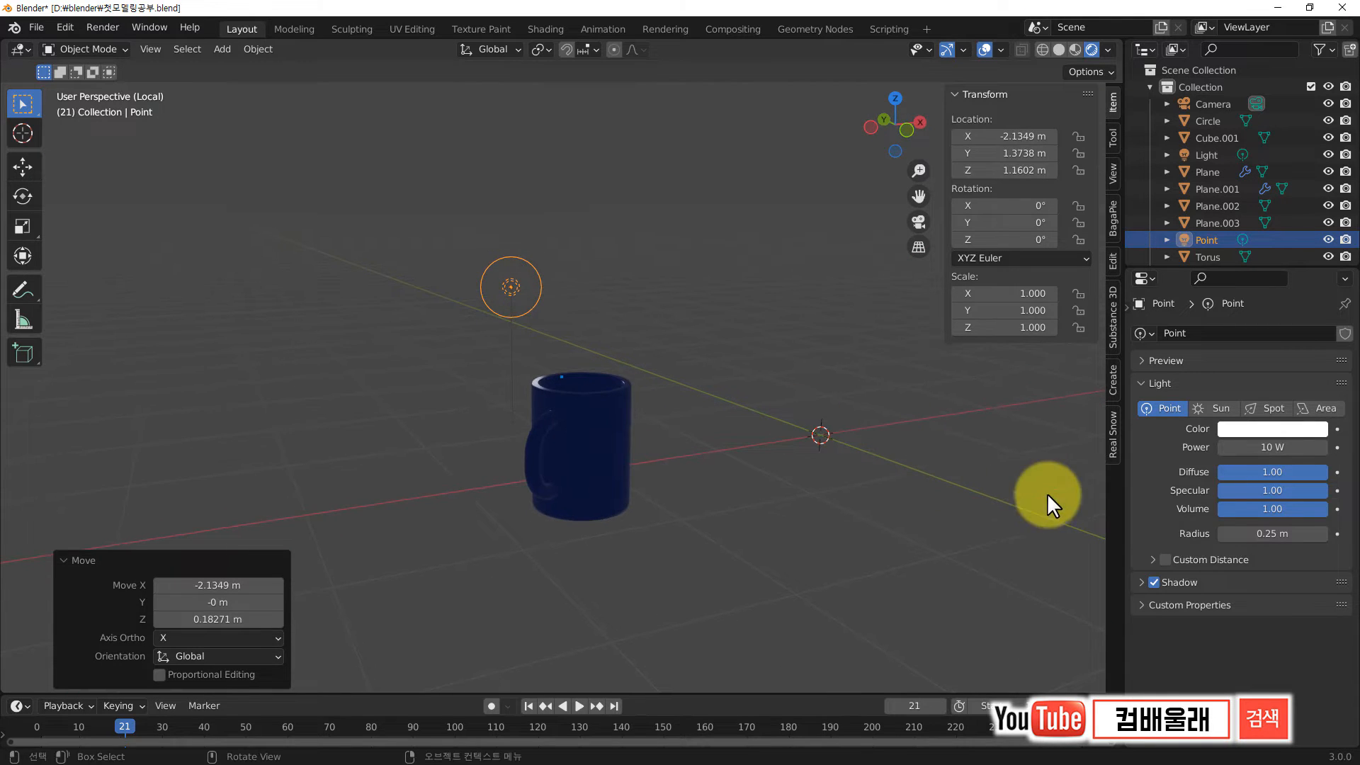
# Step: Set the point light's power to 500 W
pyautogui.click(511, 291)
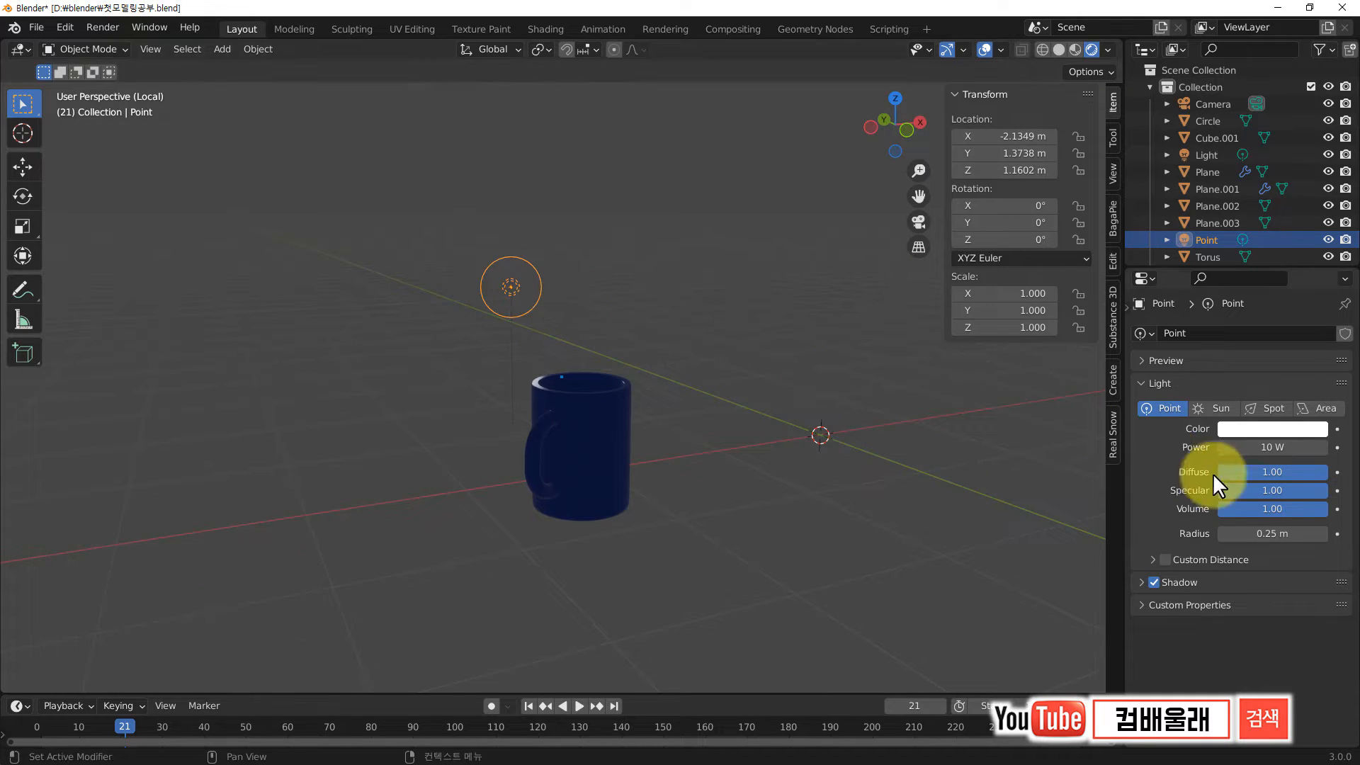
pyautogui.click(1267, 447)
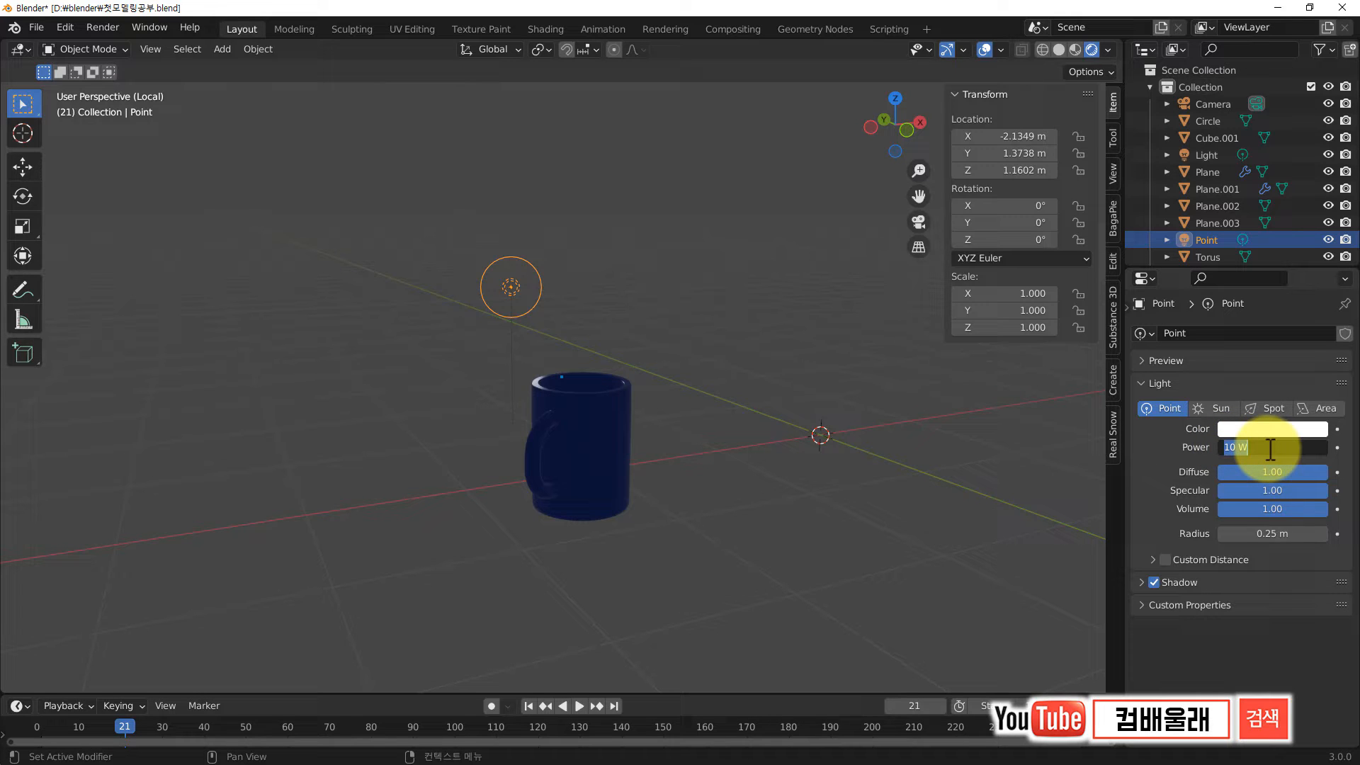
pyautogui.write('500')
pyautogui.press('Return')
# Step: Duplicate the point light and move the copy about -2.99 m along Y to the mug's opposite side
pyautogui.moveTo(711, 383); pyautogui.dragTo(474, 126, button='middle')
pyautogui.hotkey('shift', 'd')
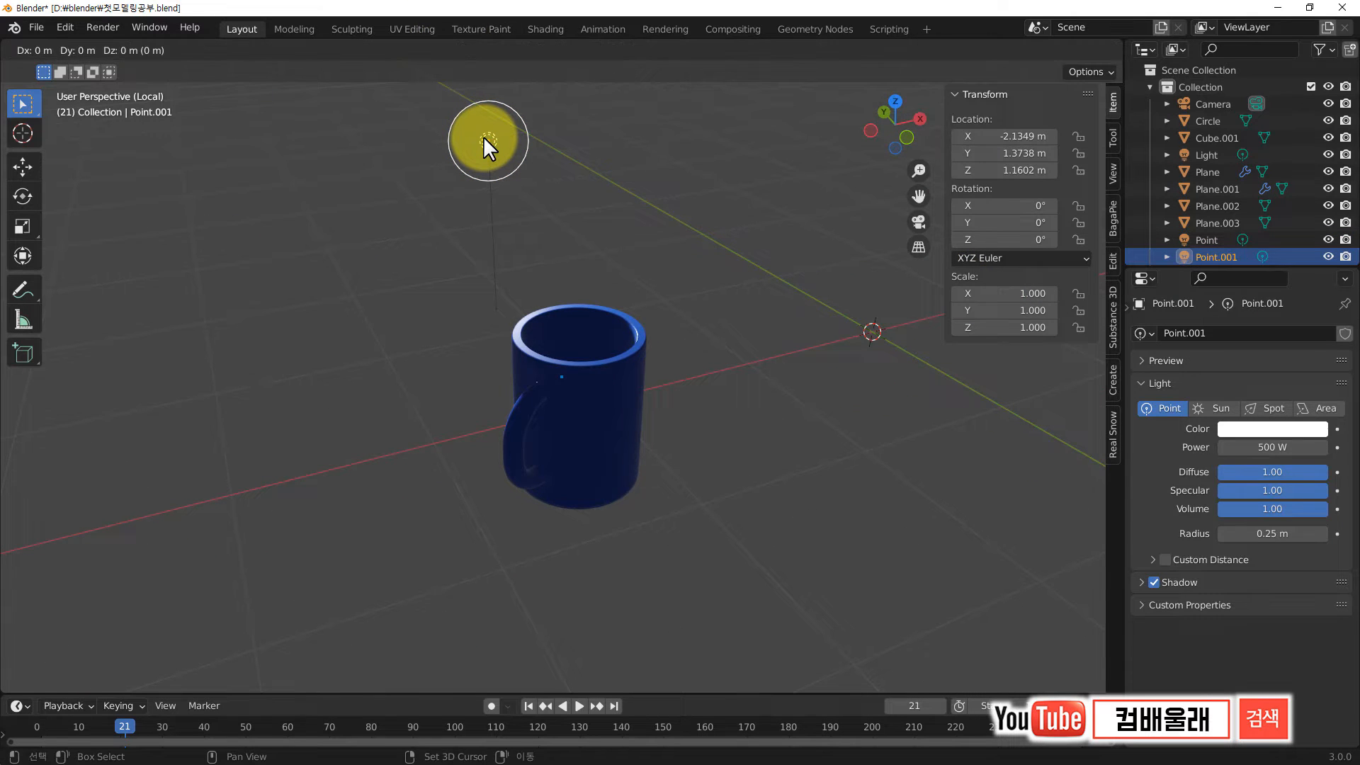
pyautogui.press('y')
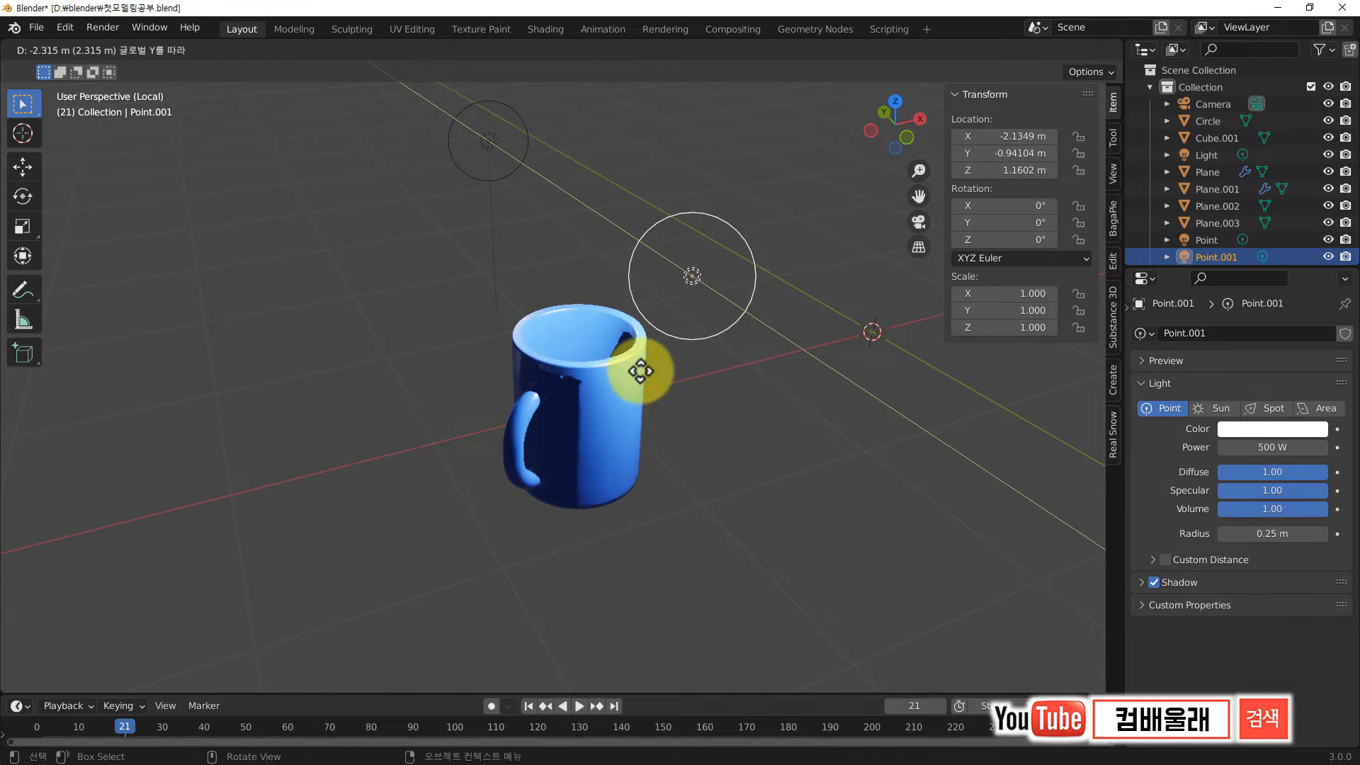
pyautogui.click(727, 454)
pyautogui.moveTo(511, 525); pyautogui.dragTo(557, 405, button='middle')
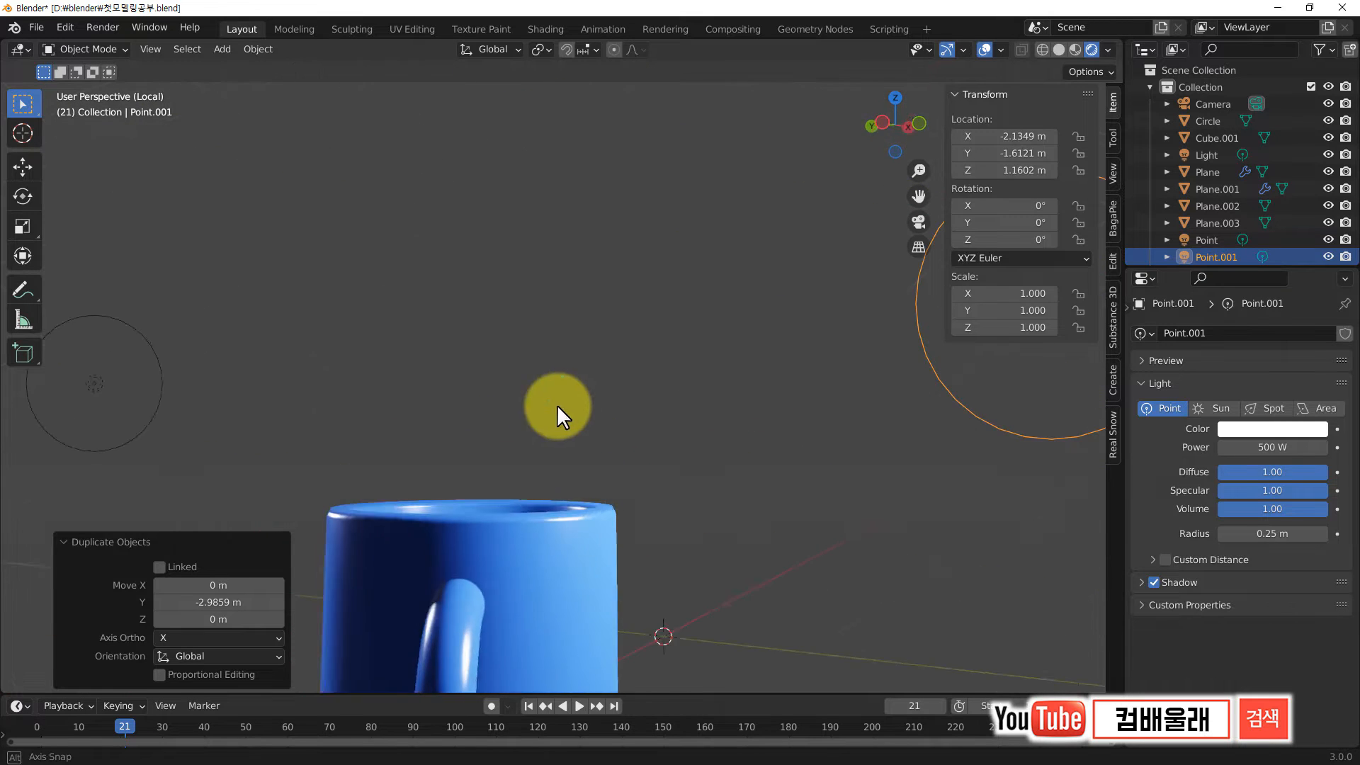
# Step: Set the render engine to Cycles with GPU Compute as the device and view the mug from different angles
pyautogui.click(1067, 335)
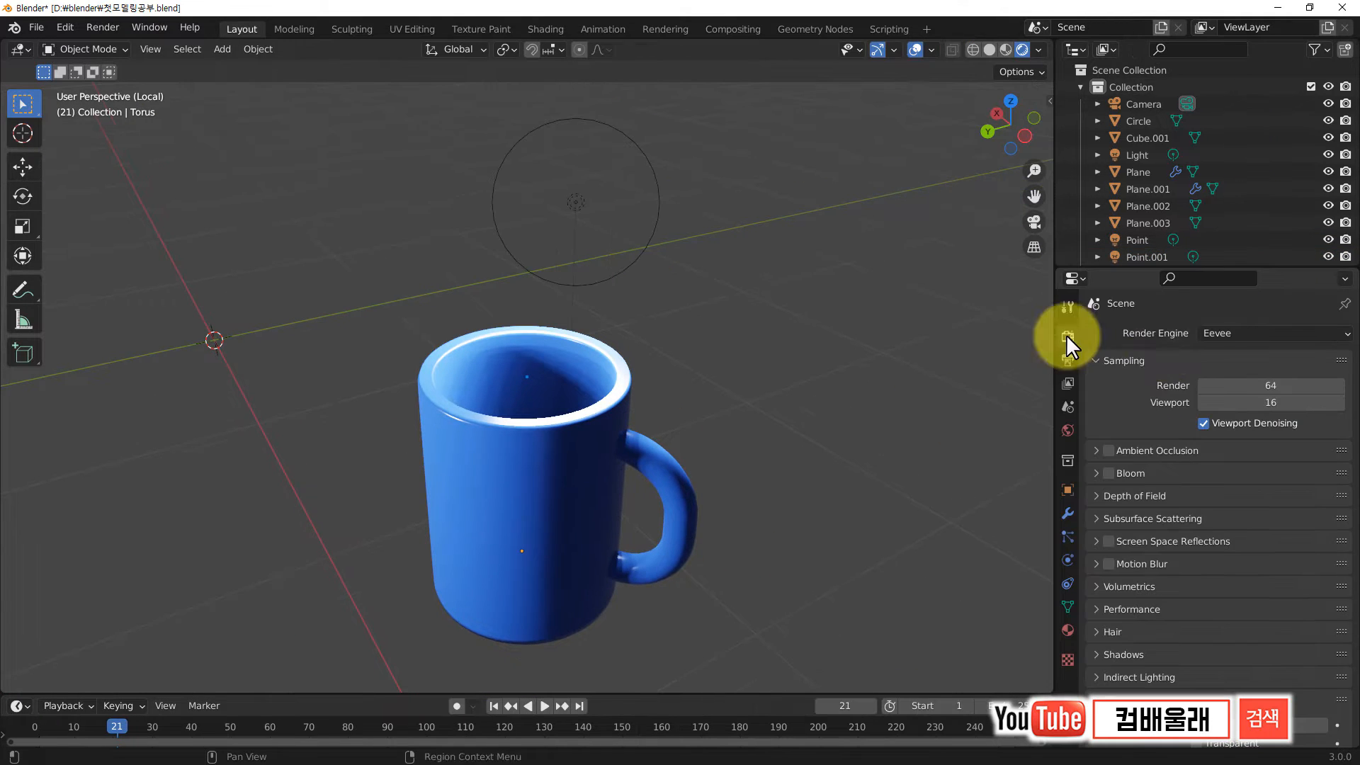
pyautogui.click(1222, 334)
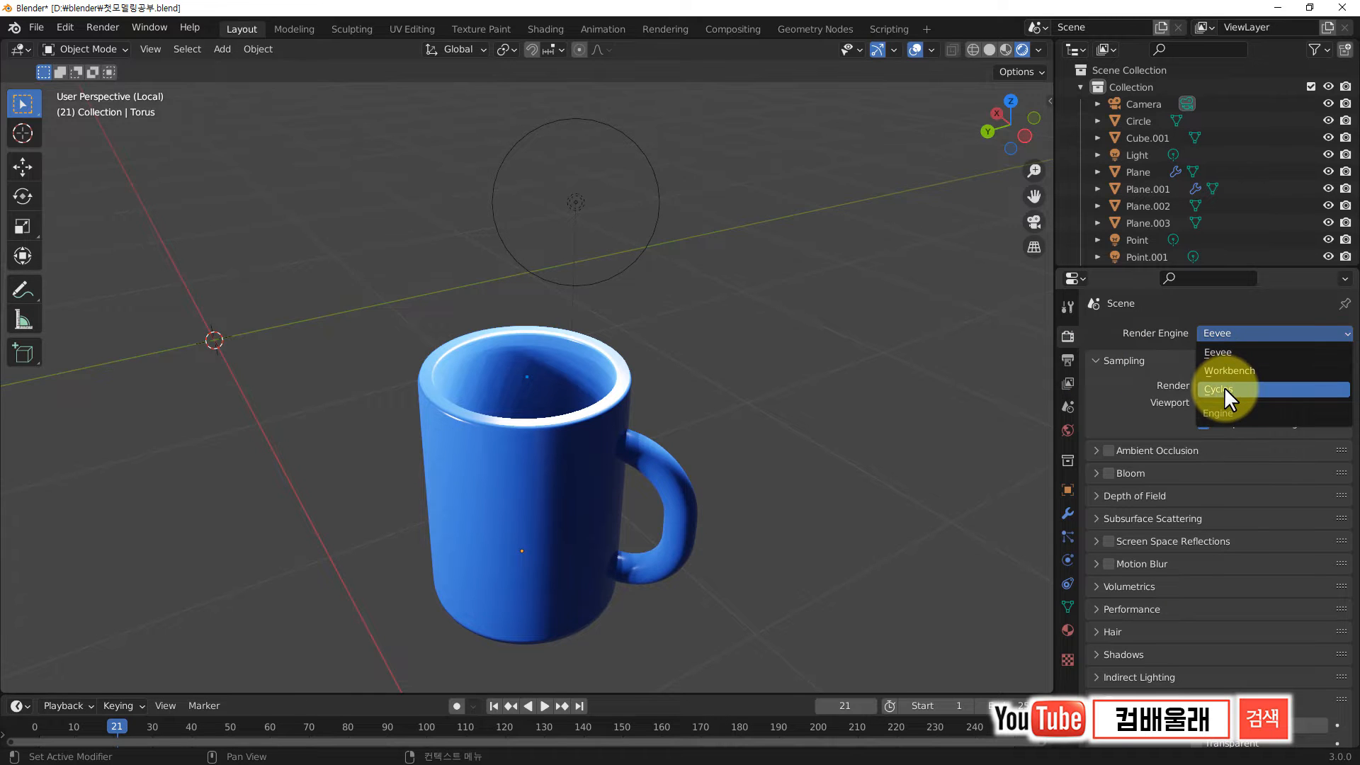
pyautogui.click(1224, 388)
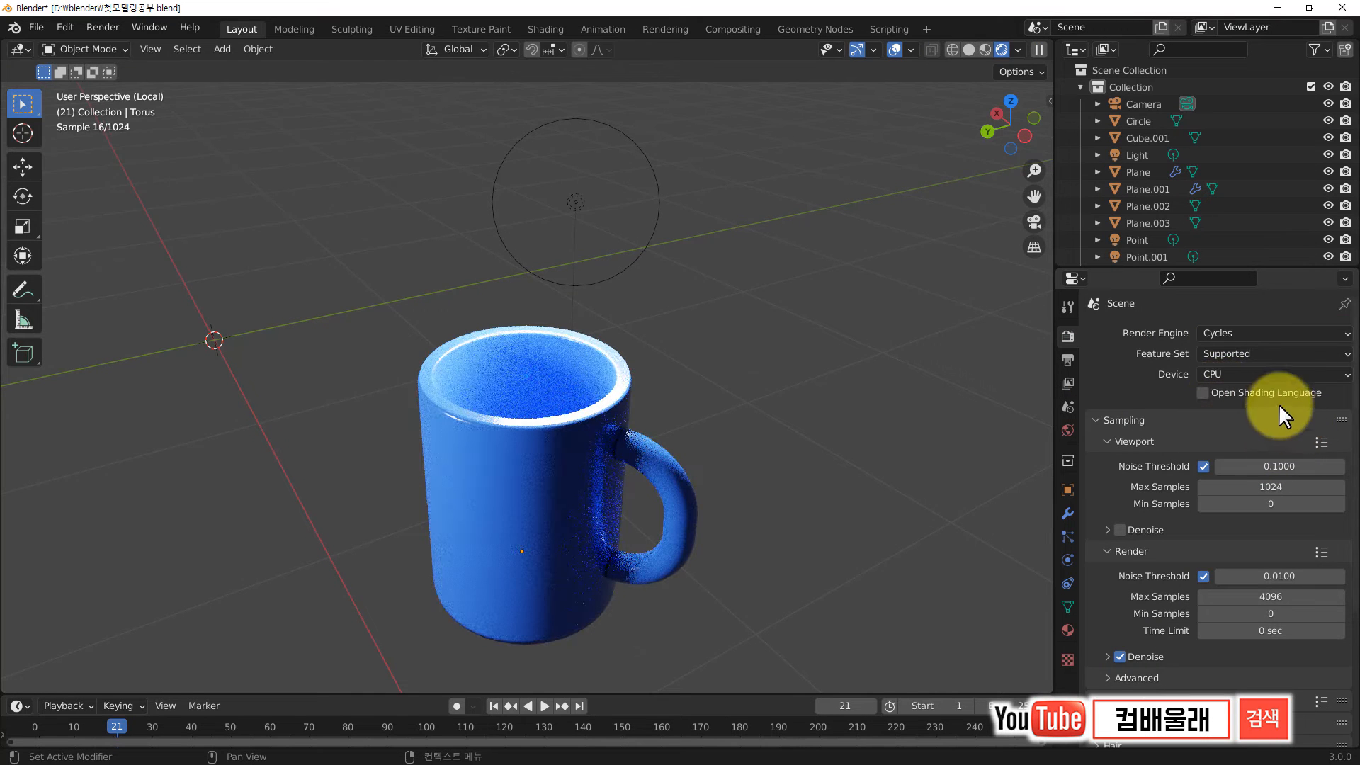
pyautogui.click(1273, 375)
pyautogui.click(1238, 409)
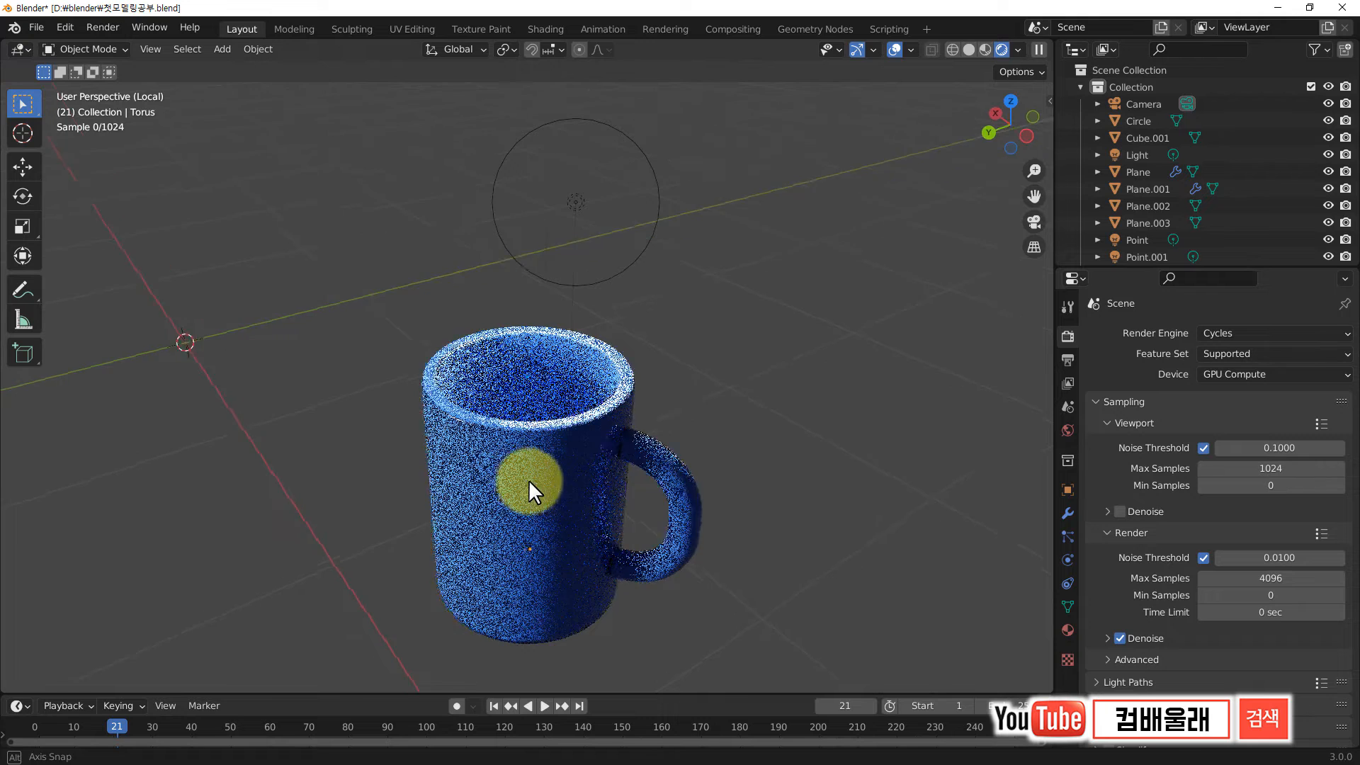
pyautogui.moveTo(529, 479); pyautogui.dragTo(580, 494, button='middle')
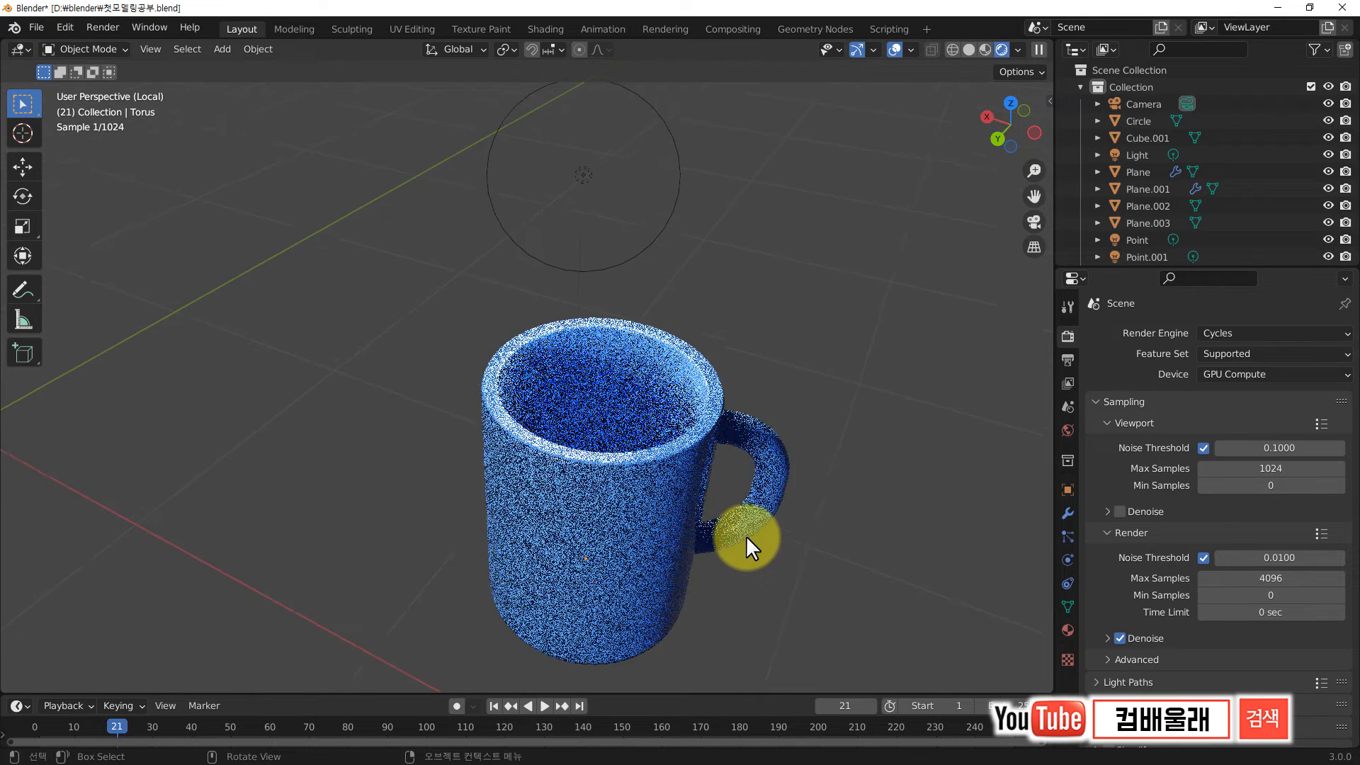
pyautogui.moveTo(731, 544); pyautogui.dragTo(643, 482, button='middle')
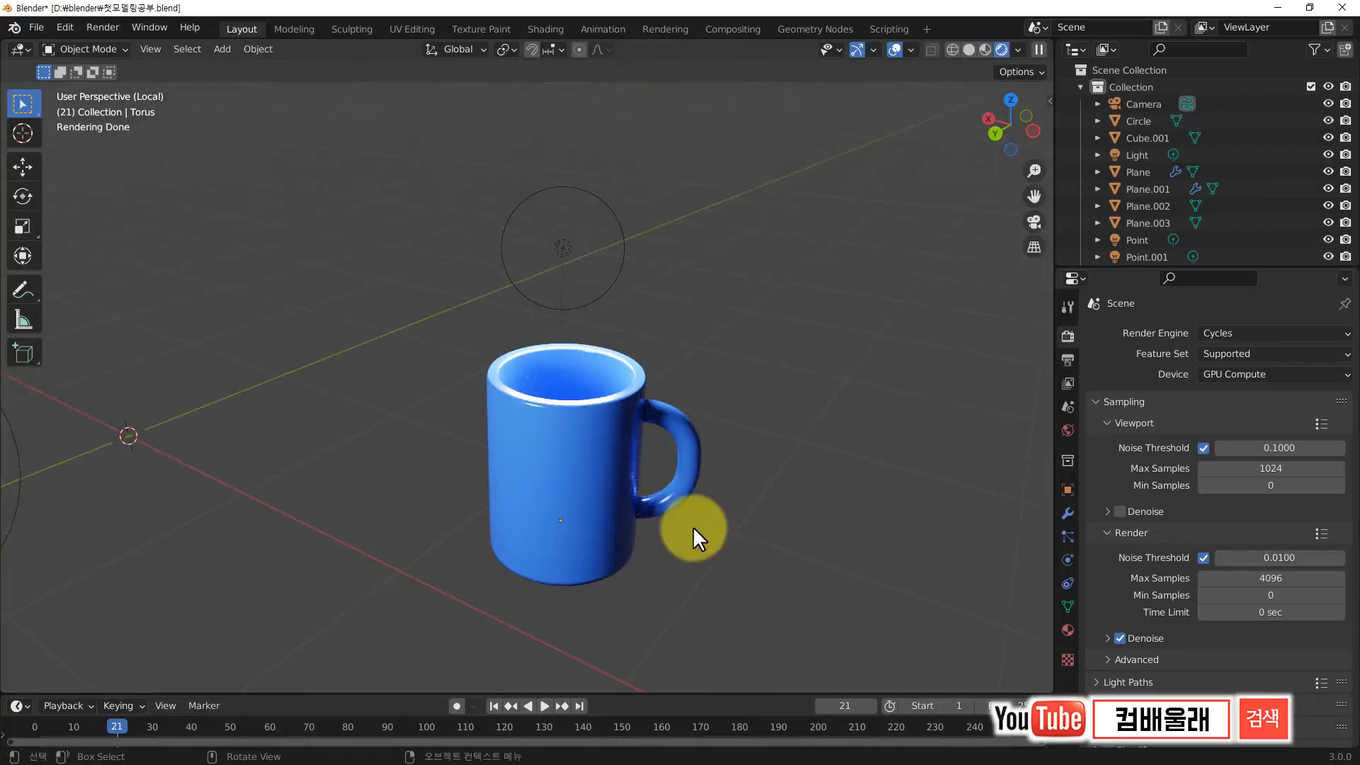
# Step: Leave the mug's local view to show the whole scene and set the render engine to Eevee
pyautogui.press('KP_Divide')
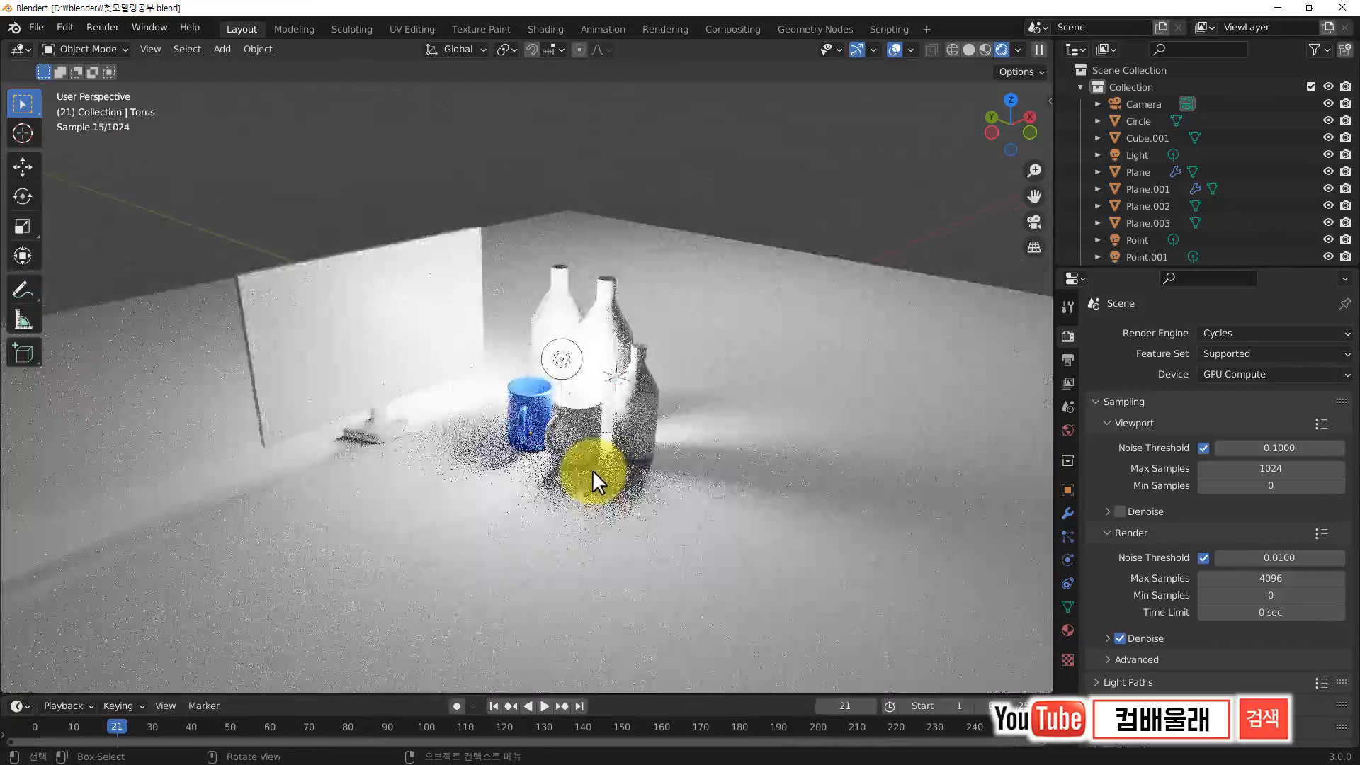
pyautogui.scroll(6, 589, 471)
pyautogui.moveTo(592, 479)
pyautogui.mouseDown(button='middle')
pyautogui.moveTo(628, 498)
pyautogui.moveTo(614, 489)
pyautogui.mouseUp(button='middle')
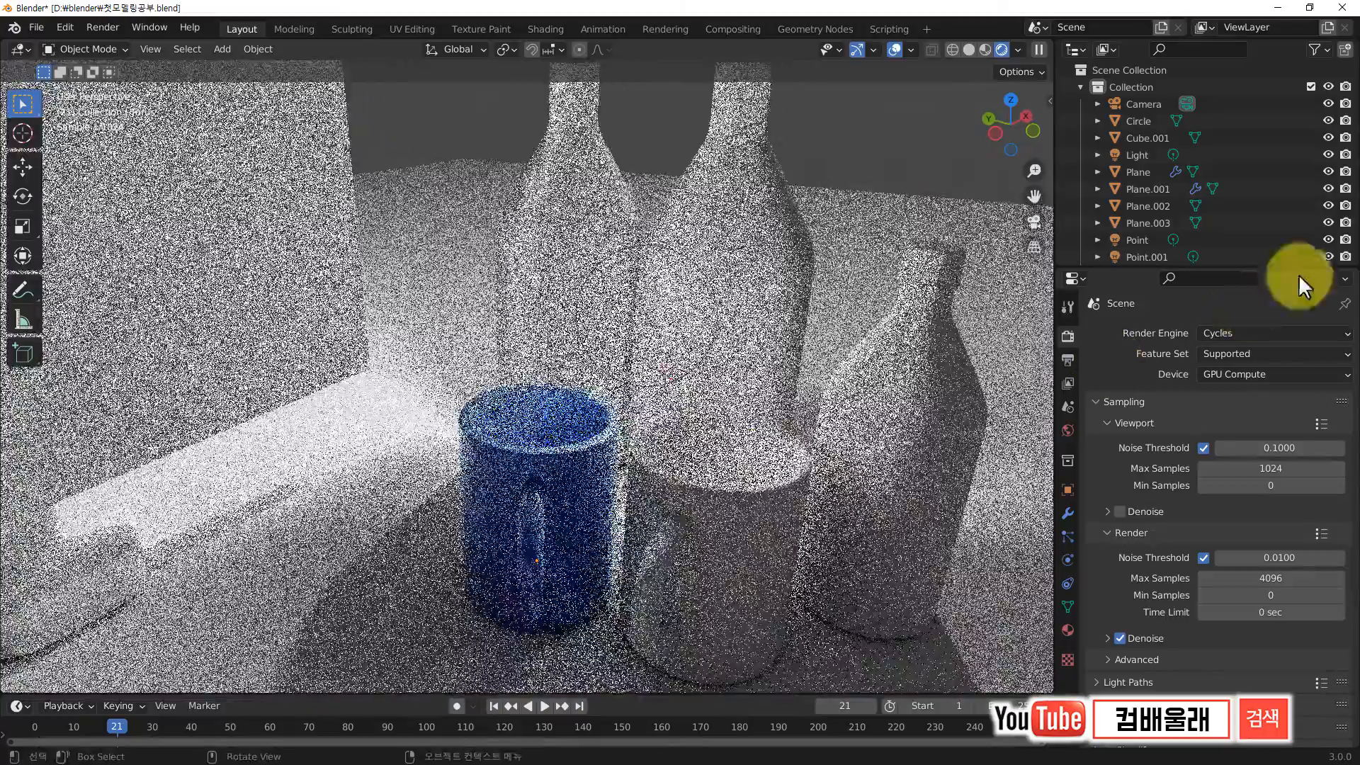
pyautogui.click(1219, 333)
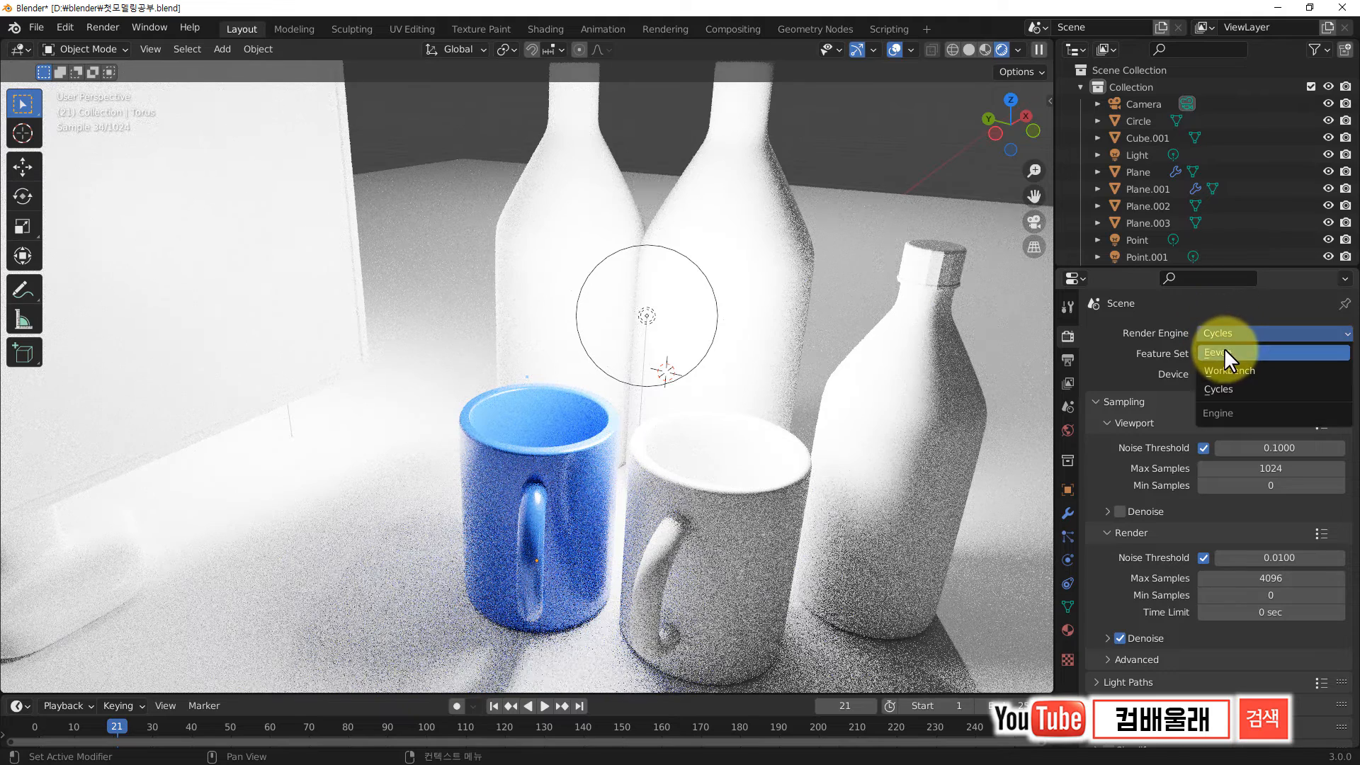
pyautogui.click(1224, 350)
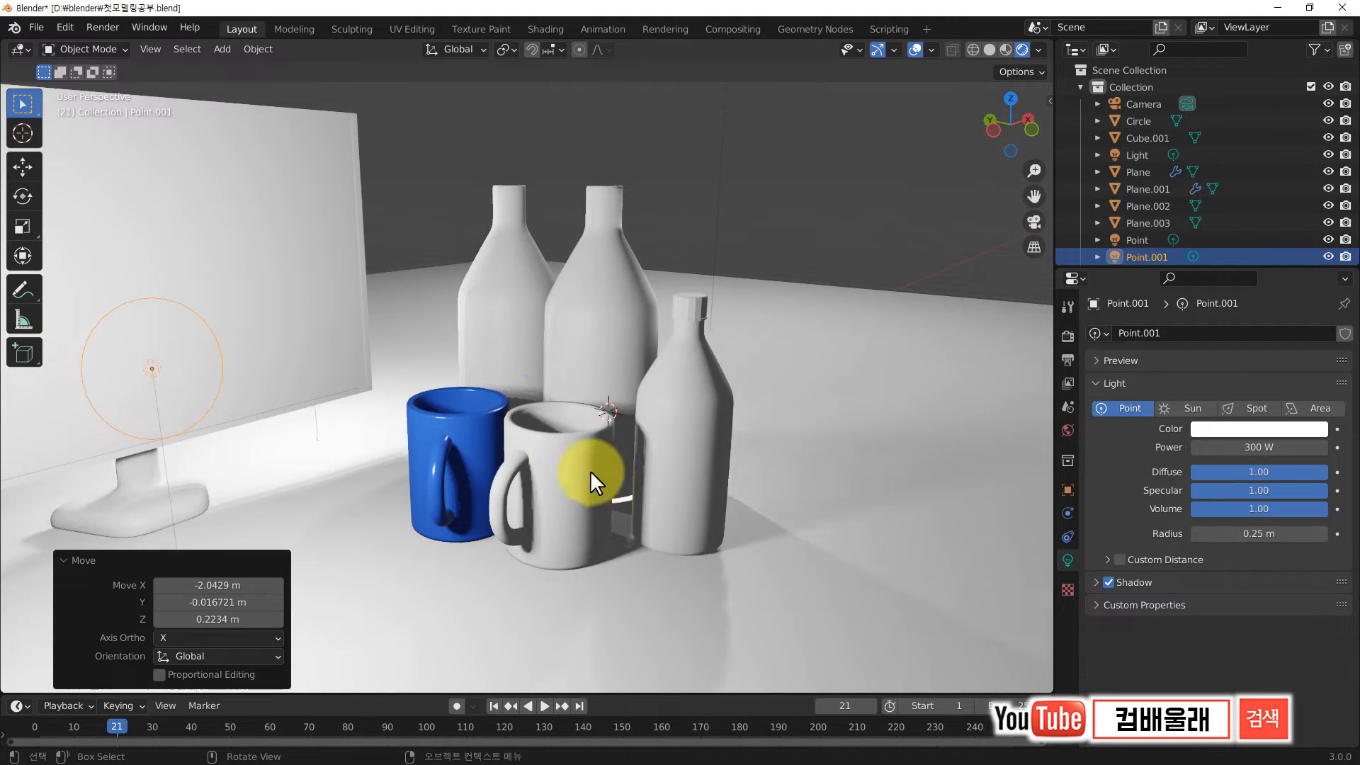
# Step: Rename the blue mug's material to 파랑컵
pyautogui.click(461, 428)
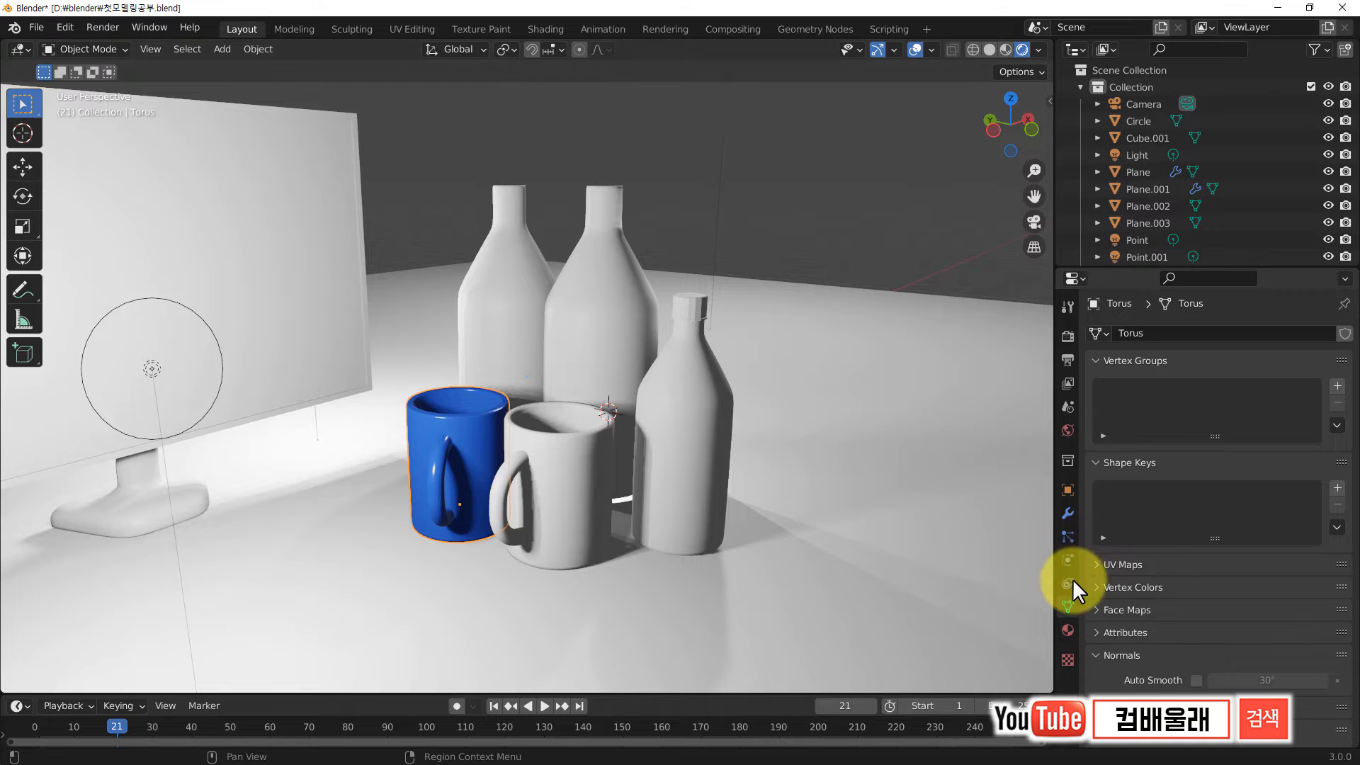
pyautogui.click(1067, 630)
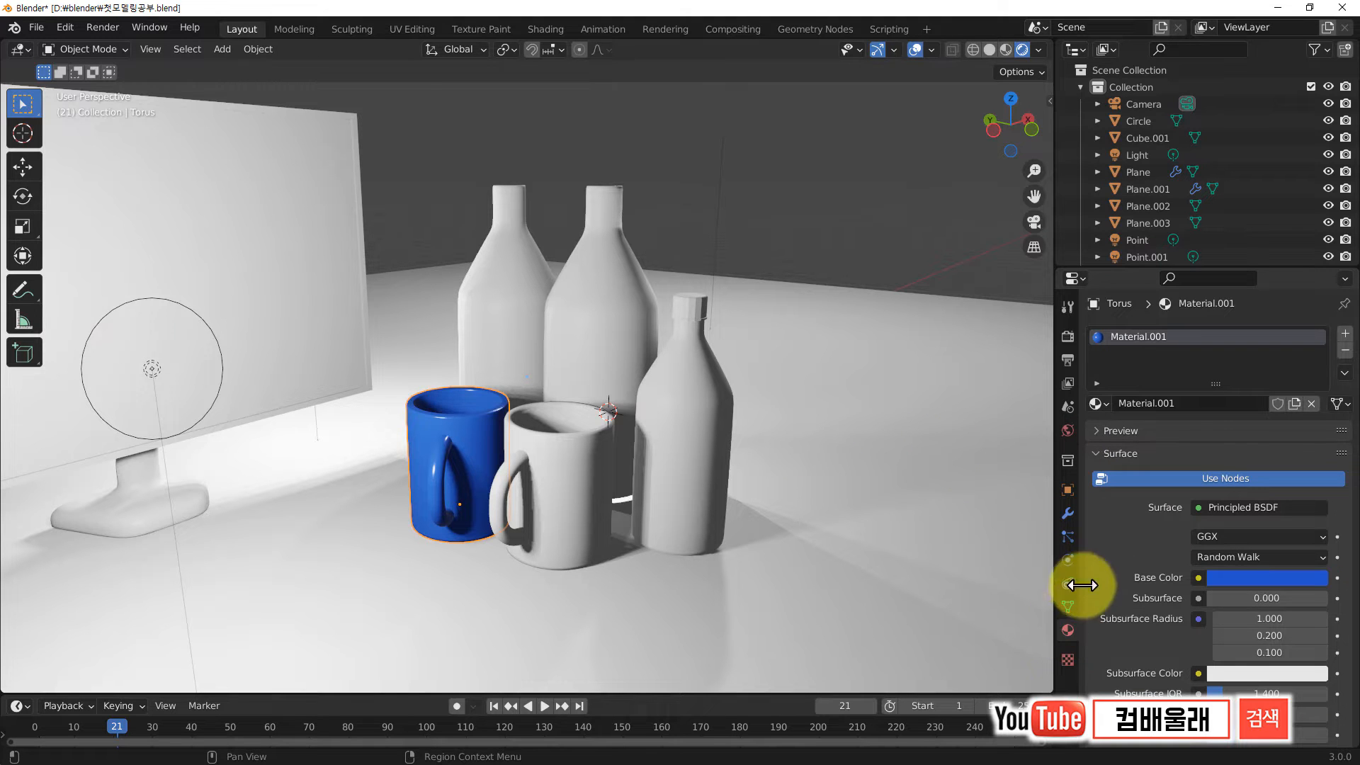
pyautogui.doubleClick(1132, 337)
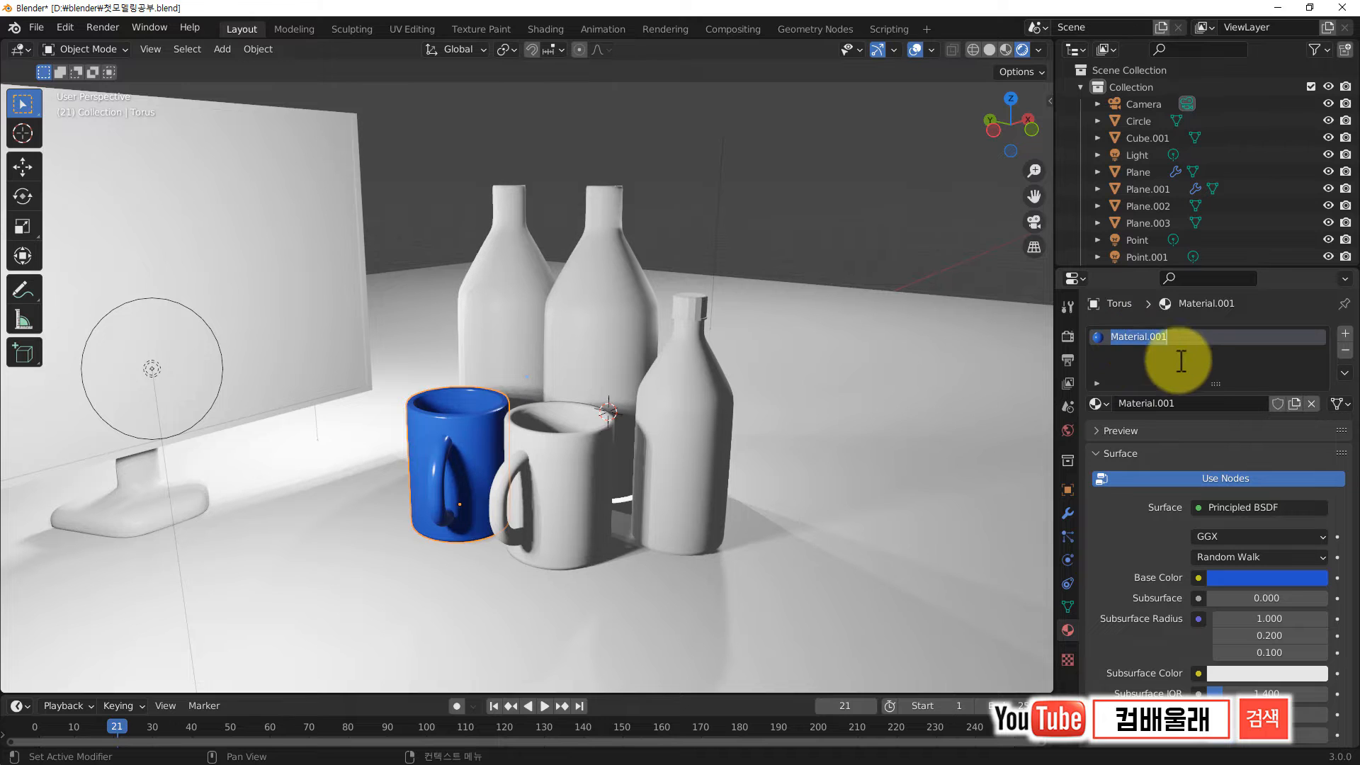
pyautogui.press('BackSpace')
pyautogui.write('파랑컵')
pyautogui.press('Return')
# Step: Create a new material on the uncoloured mug beside the blue one and name it 녹색컵
pyautogui.click(561, 456)
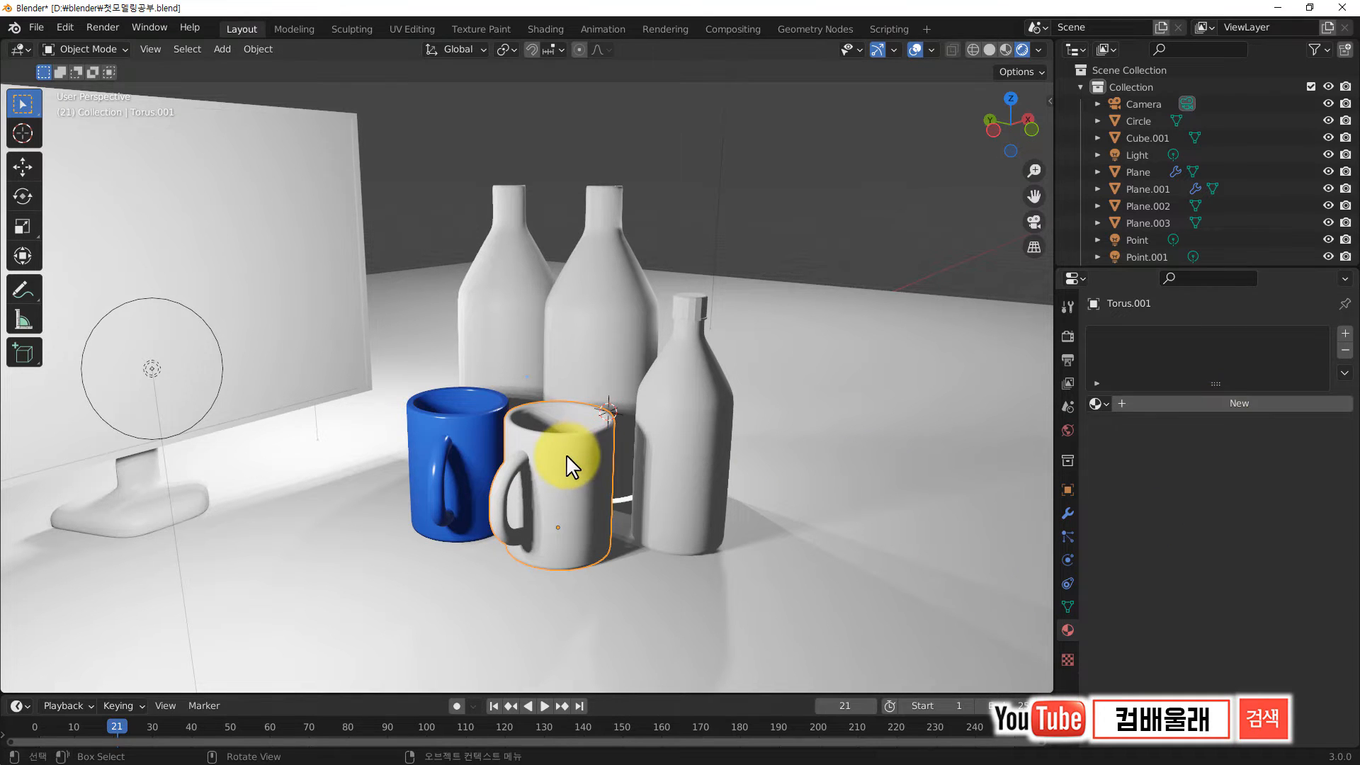
pyautogui.click(462, 427)
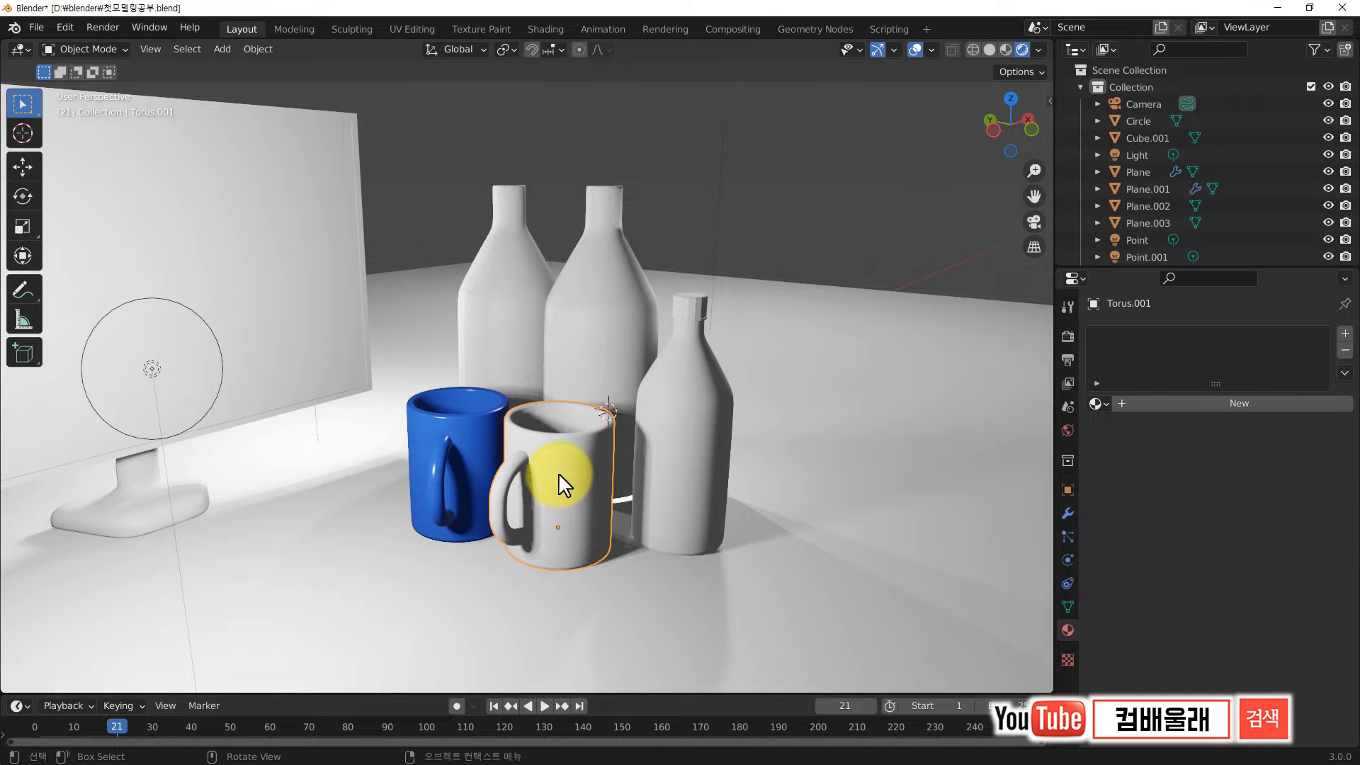
pyautogui.click(558, 475)
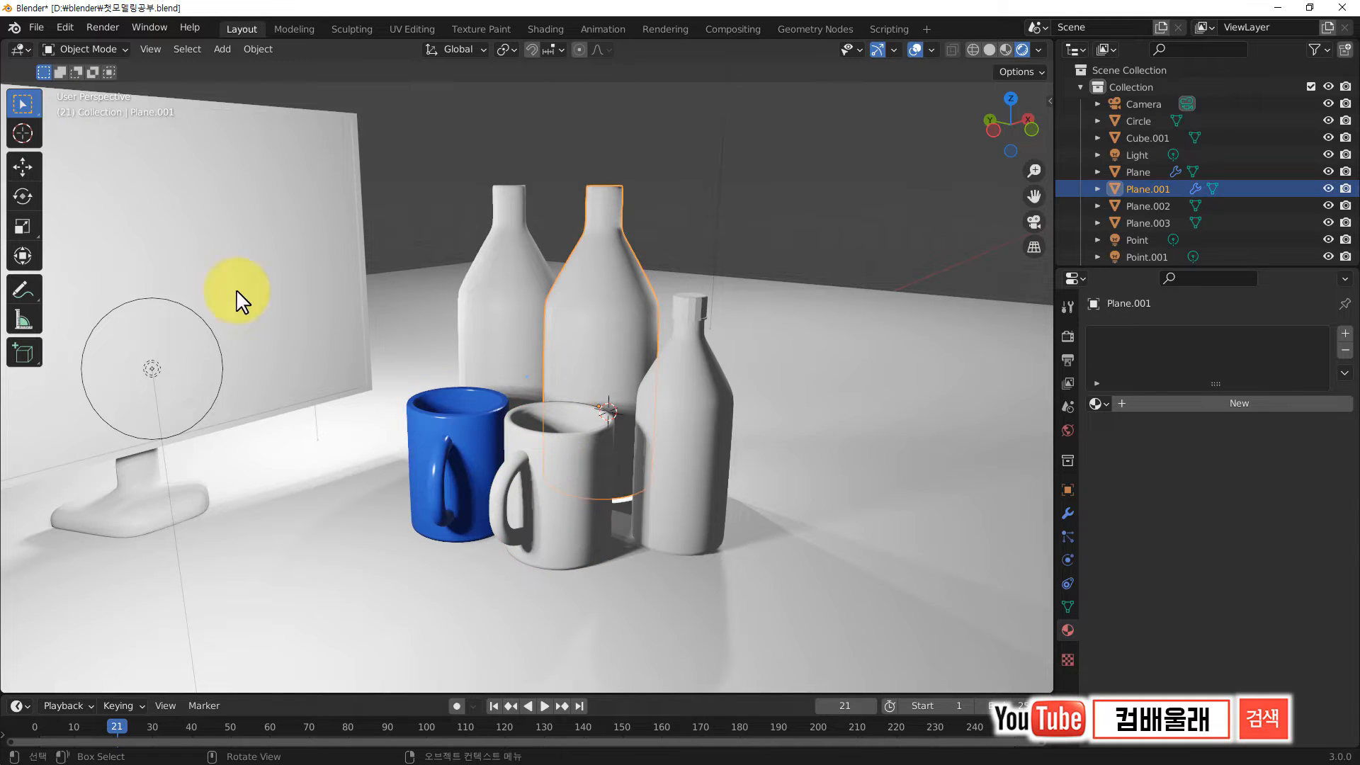
pyautogui.click(545, 520)
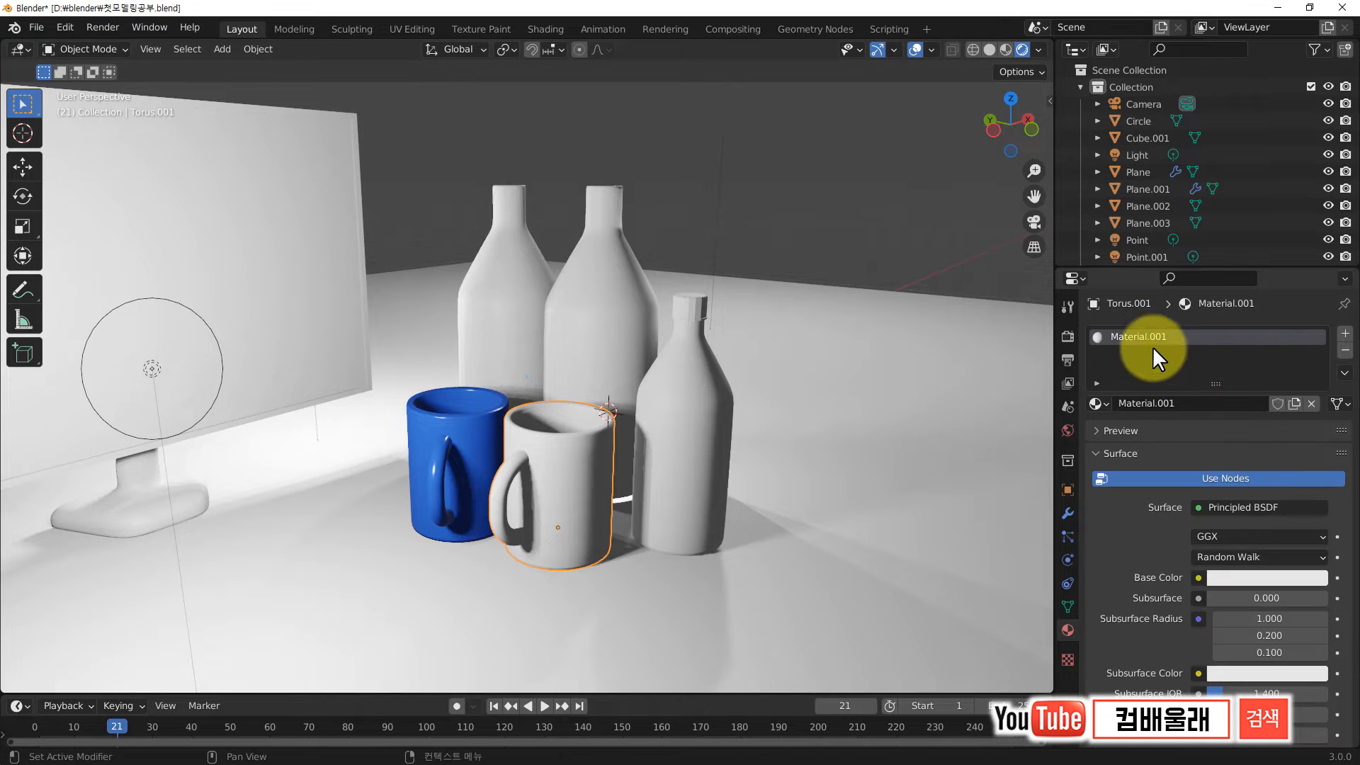
pyautogui.doubleClick(1143, 337)
pyautogui.write('녹색컵')
pyautogui.press('Return')
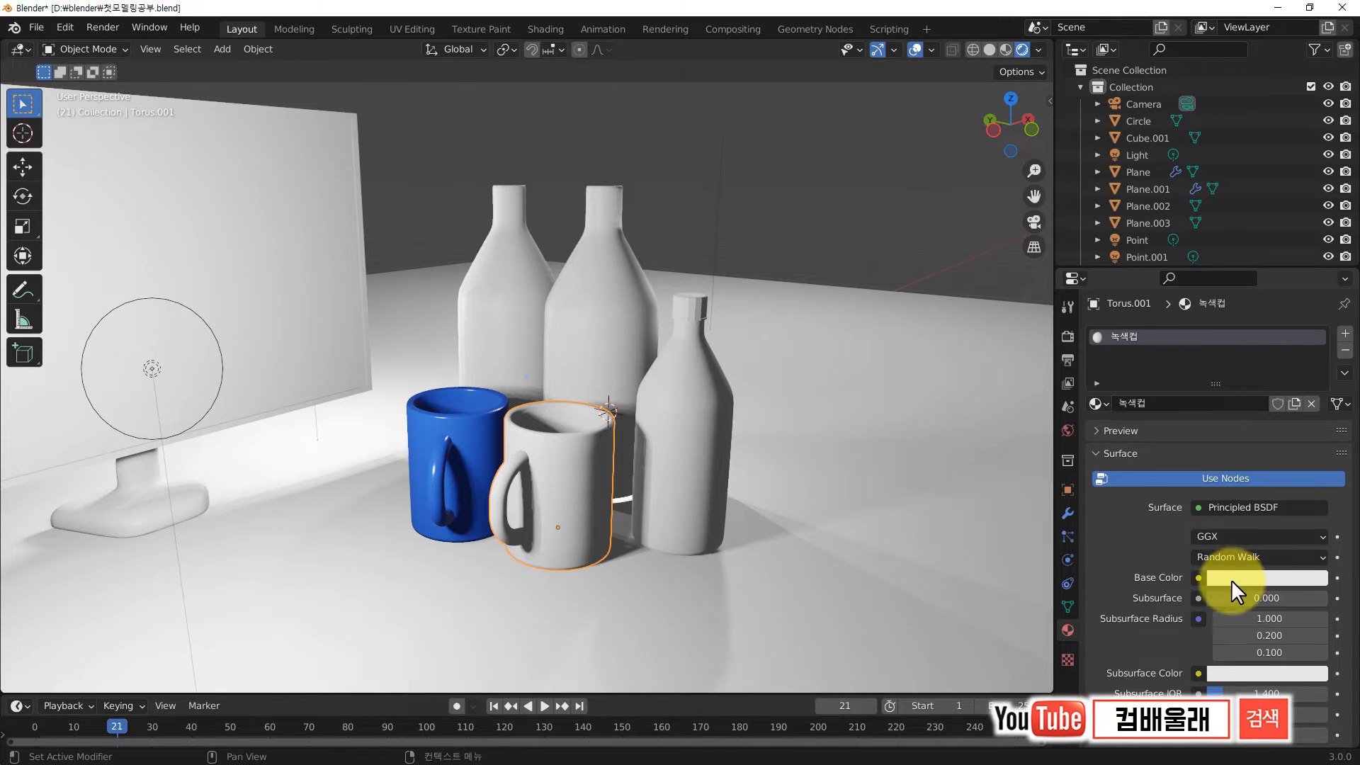
# Step: Set the 녹색컵 material's base color to green with hue 0.333 and saturation 0.983, and look through its other surface settings
pyautogui.click(1231, 578)
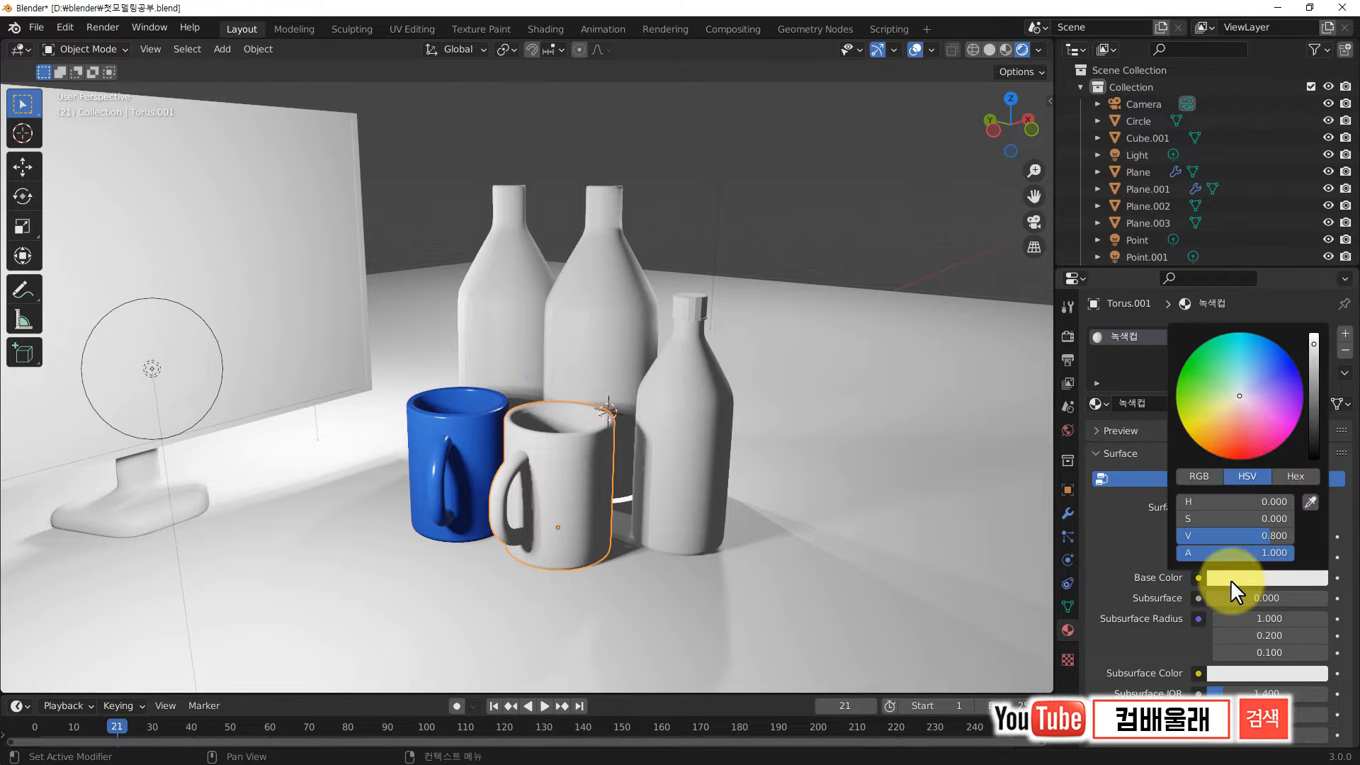
pyautogui.click(1194, 372)
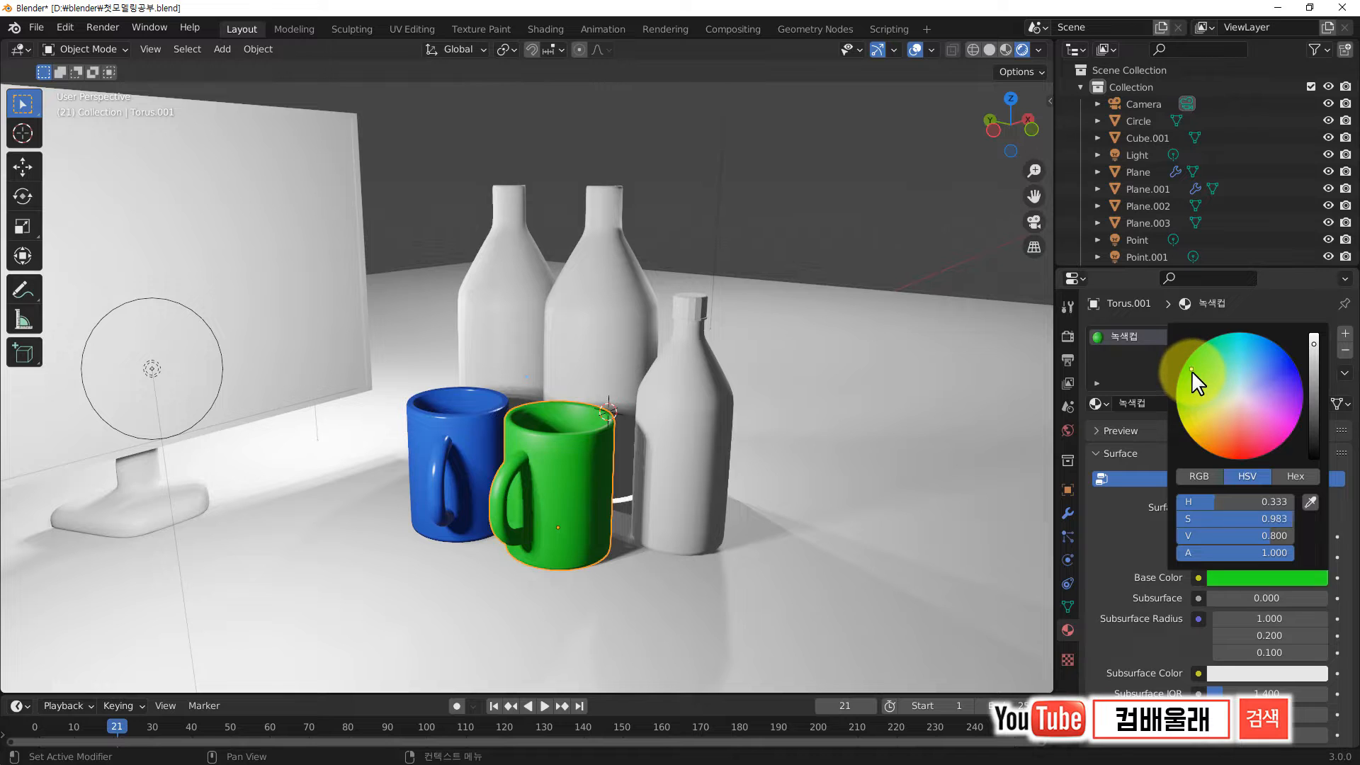
pyautogui.scroll(-4, 1129, 523)
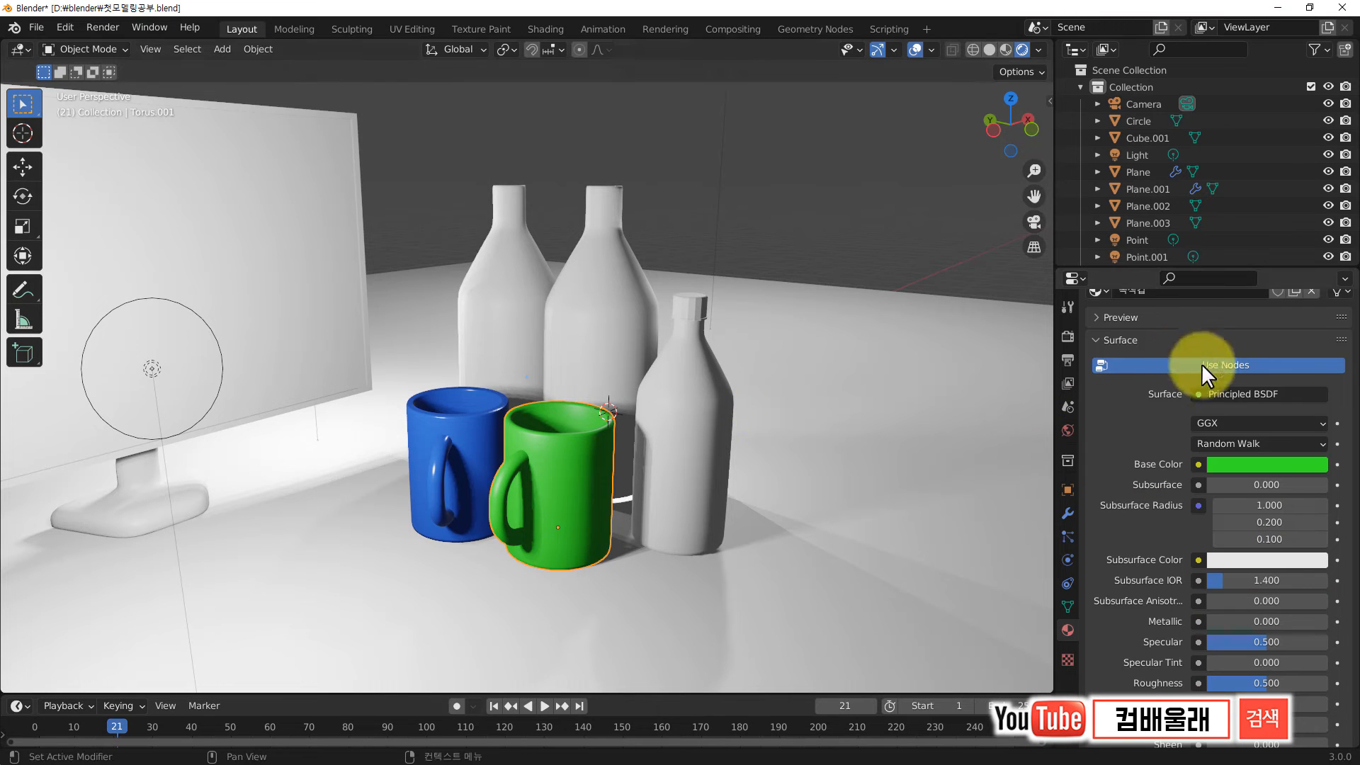
pyautogui.scroll(-4, 1174, 568)
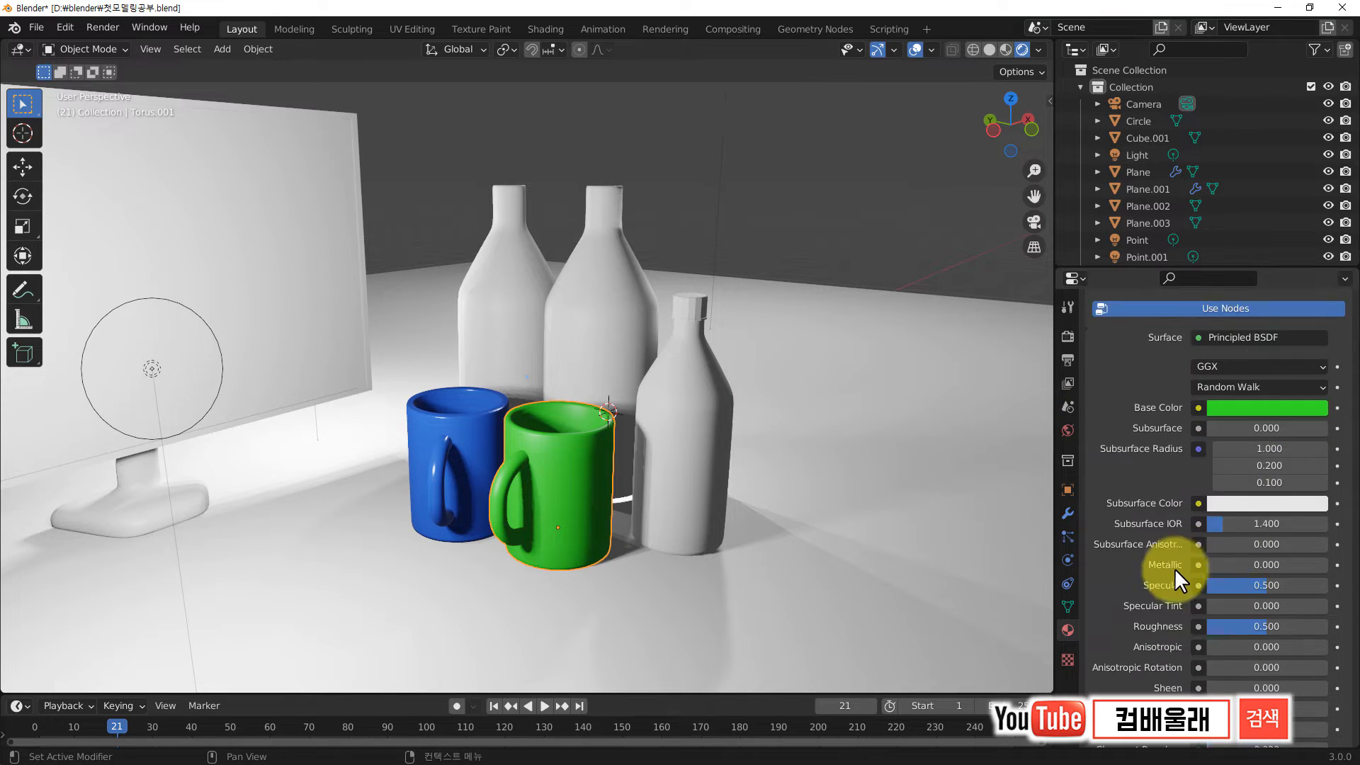
pyautogui.scroll(7, 1141, 540)
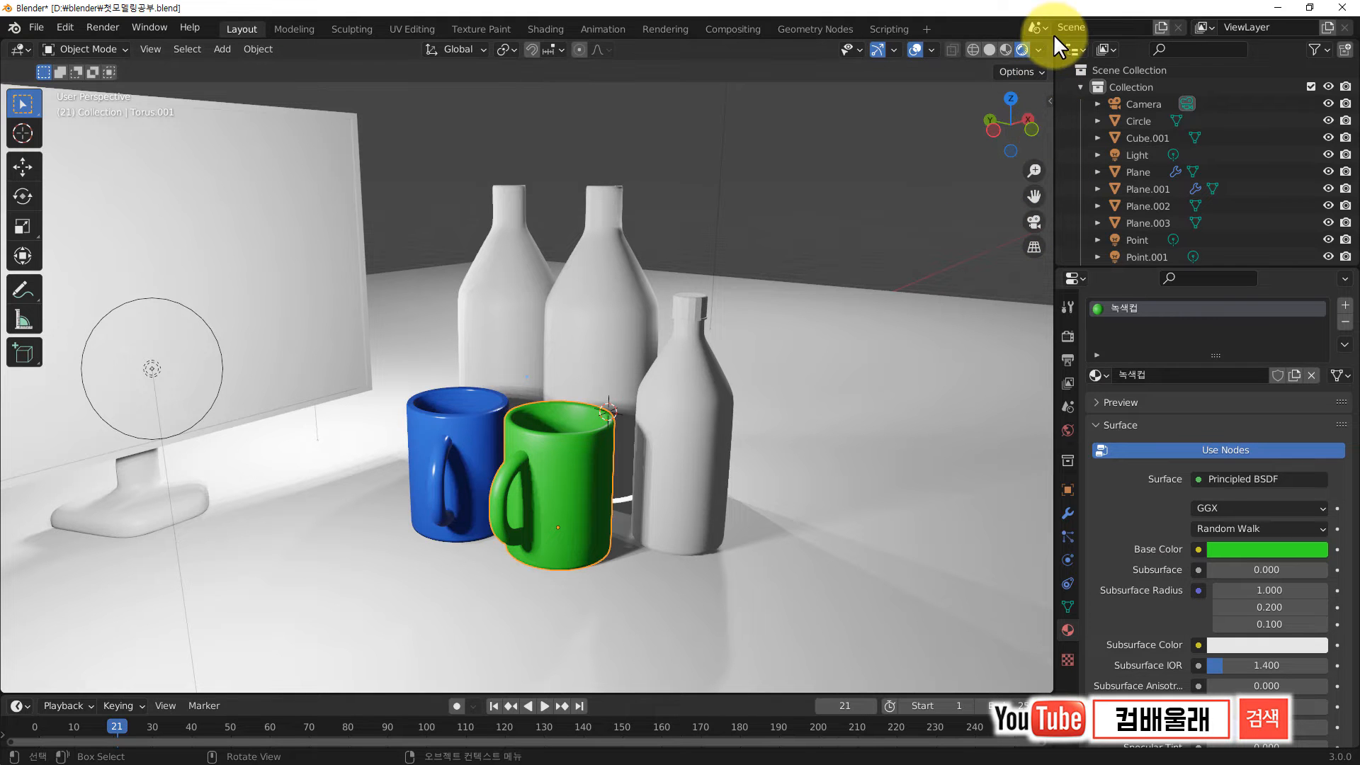
# Step: Split the 3D viewport vertically into two areas and join them back into one
pyautogui.moveTo(1055, 41); pyautogui.dragTo(527, 119)
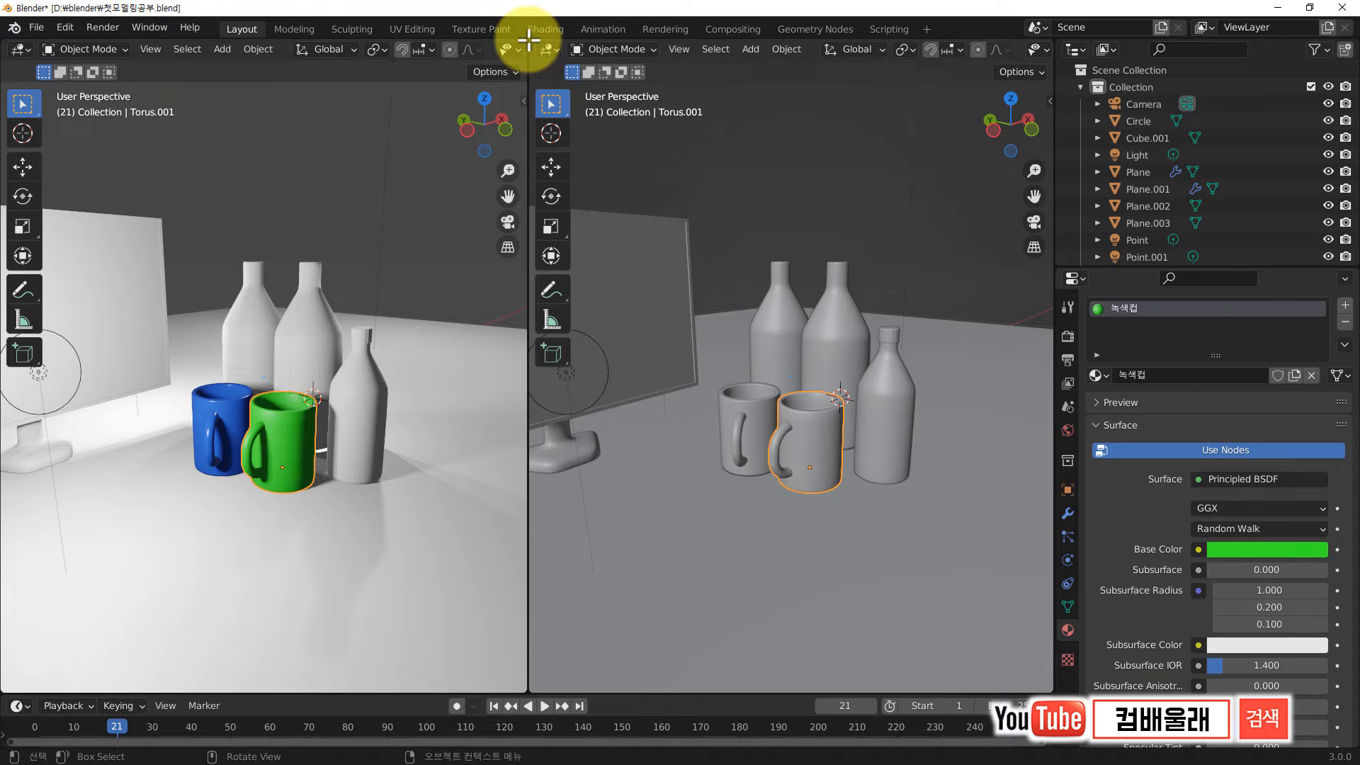
pyautogui.rightClick(529, 84)
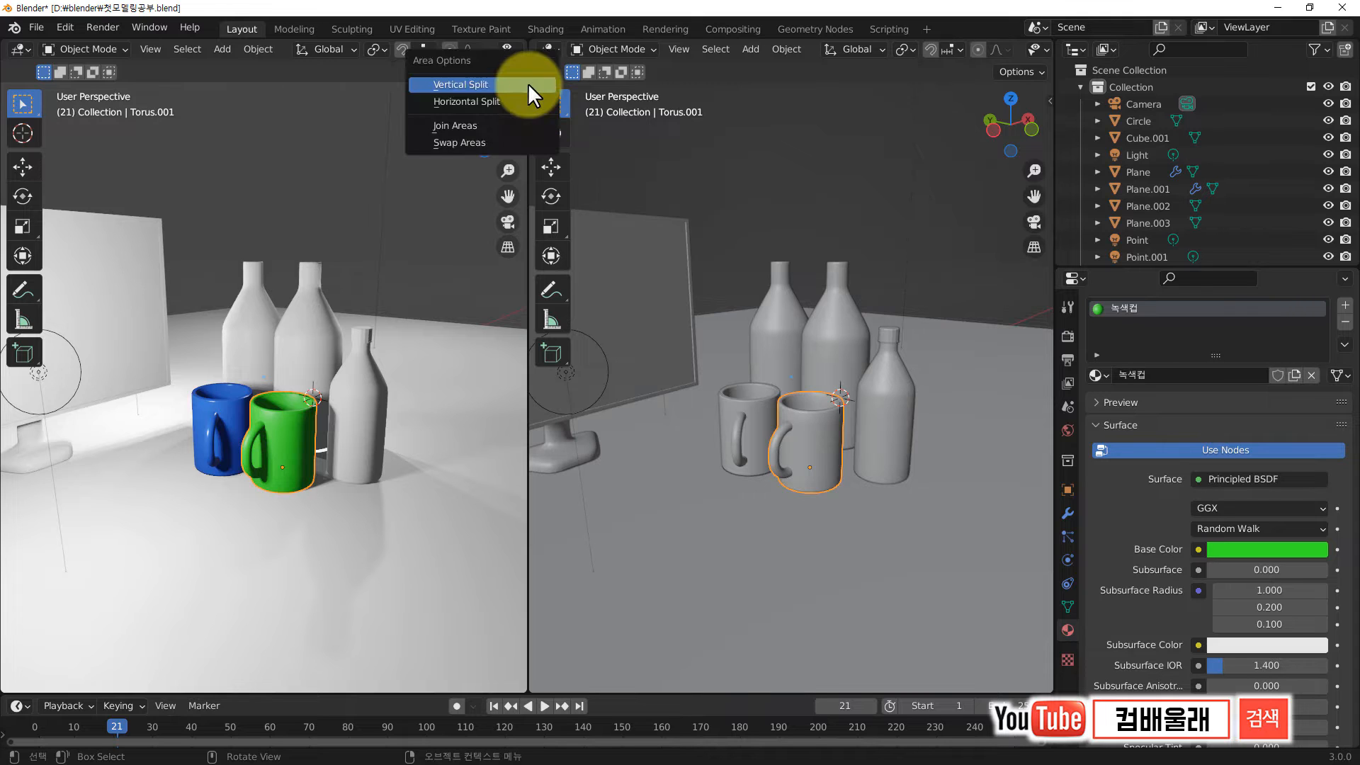
pyautogui.click(518, 126)
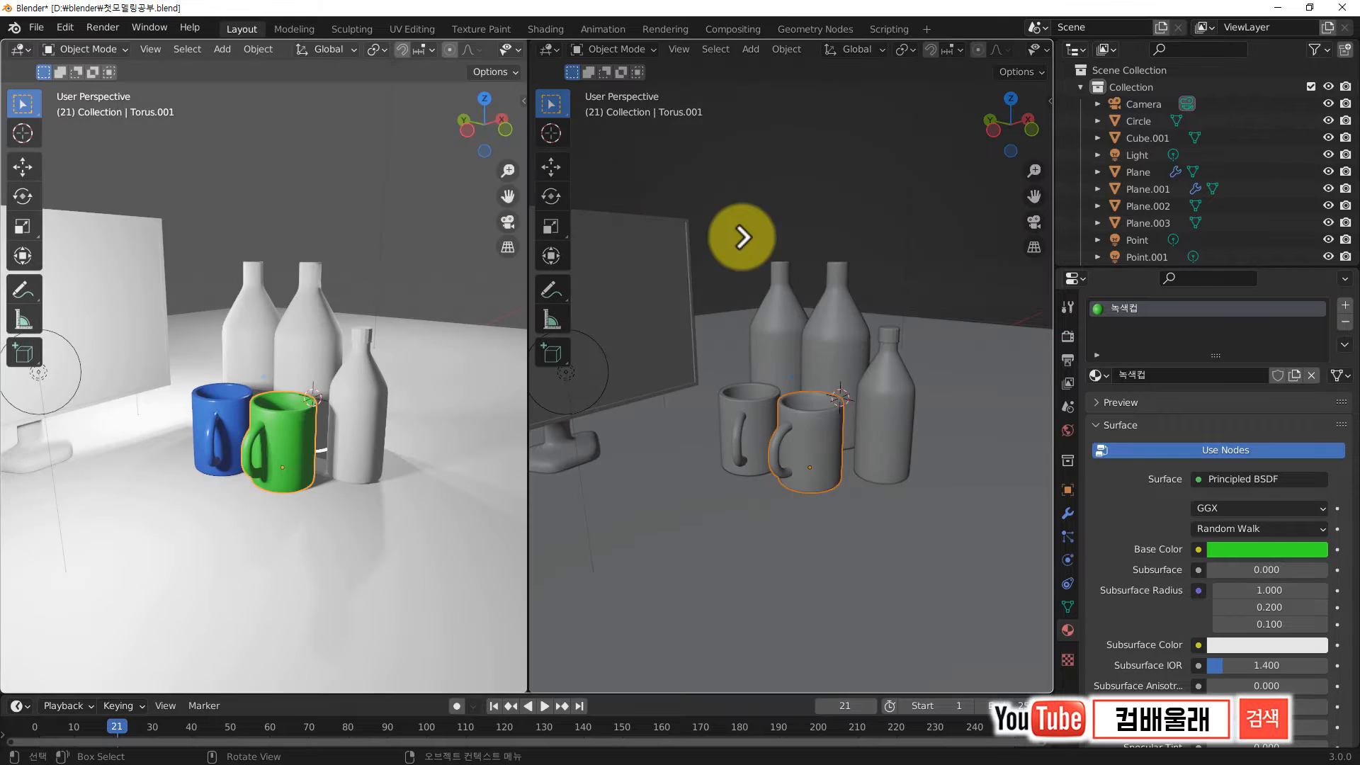
pyautogui.click(740, 235)
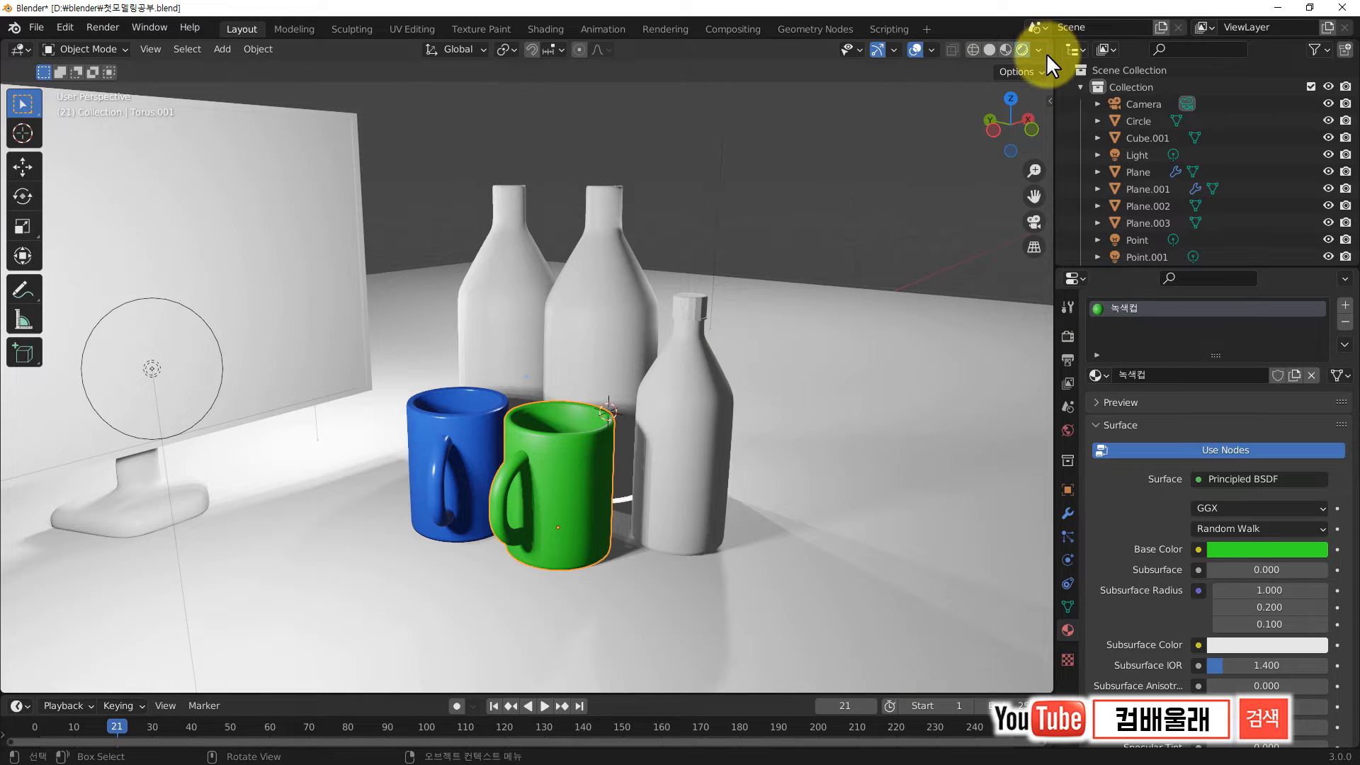
# Step: Split the 3D viewport vertically in two and turn the new second area into a Shader Editor
pyautogui.moveTo(1055, 43); pyautogui.dragTo(536, 92)
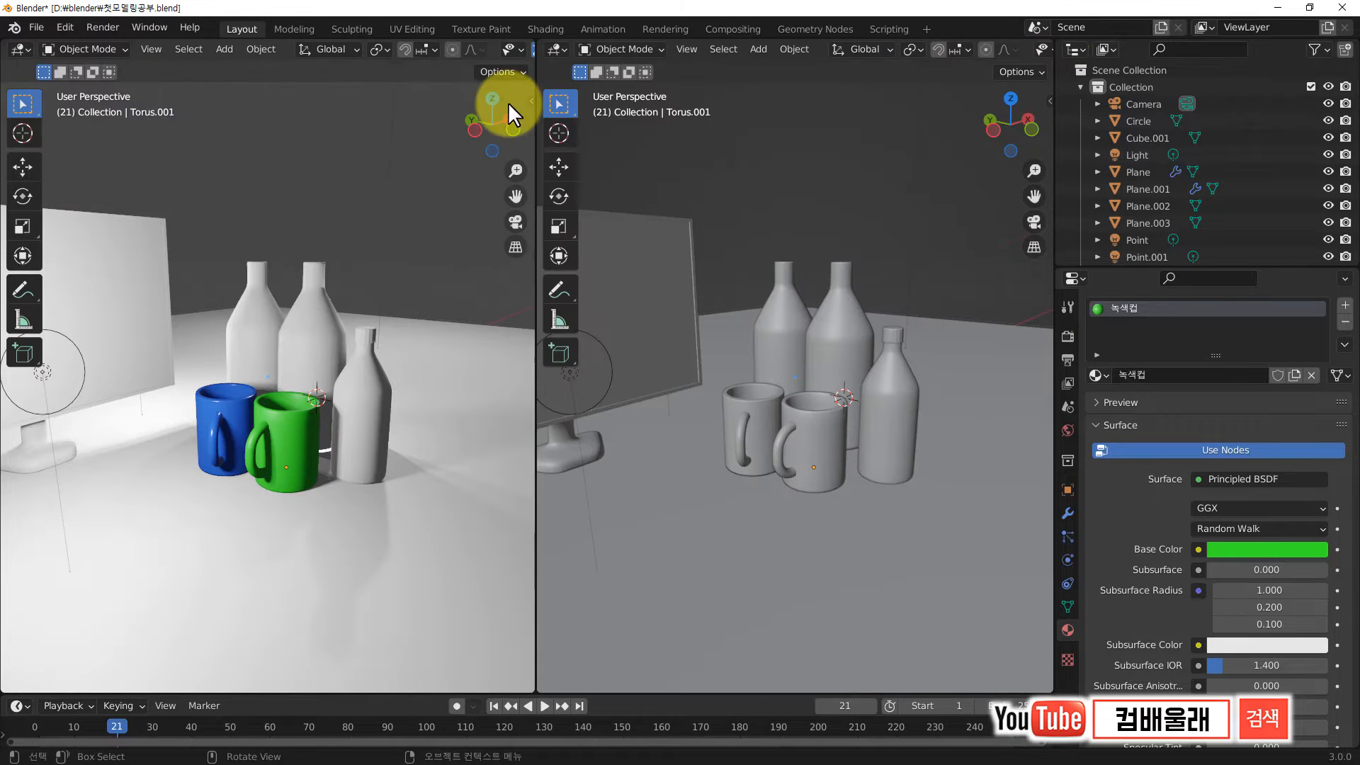
pyautogui.click(29, 50)
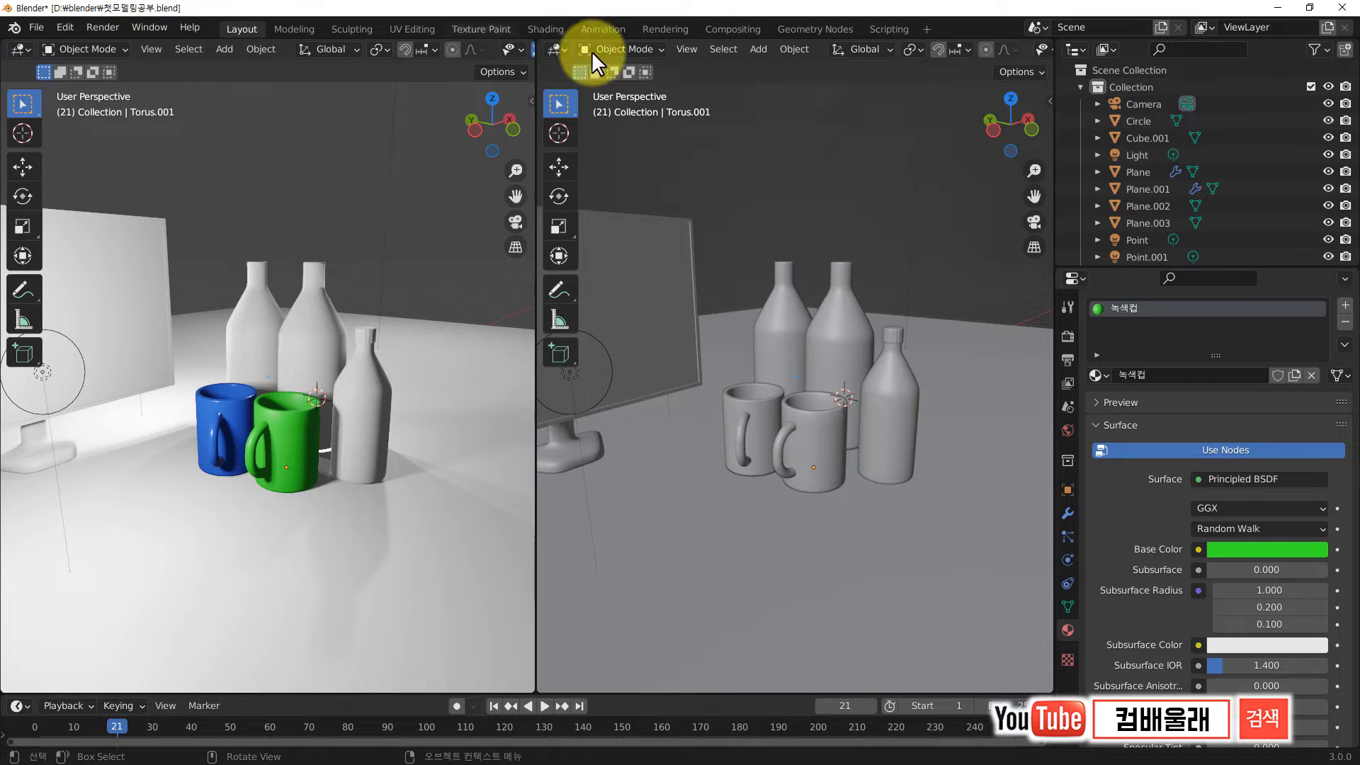
pyautogui.click(560, 49)
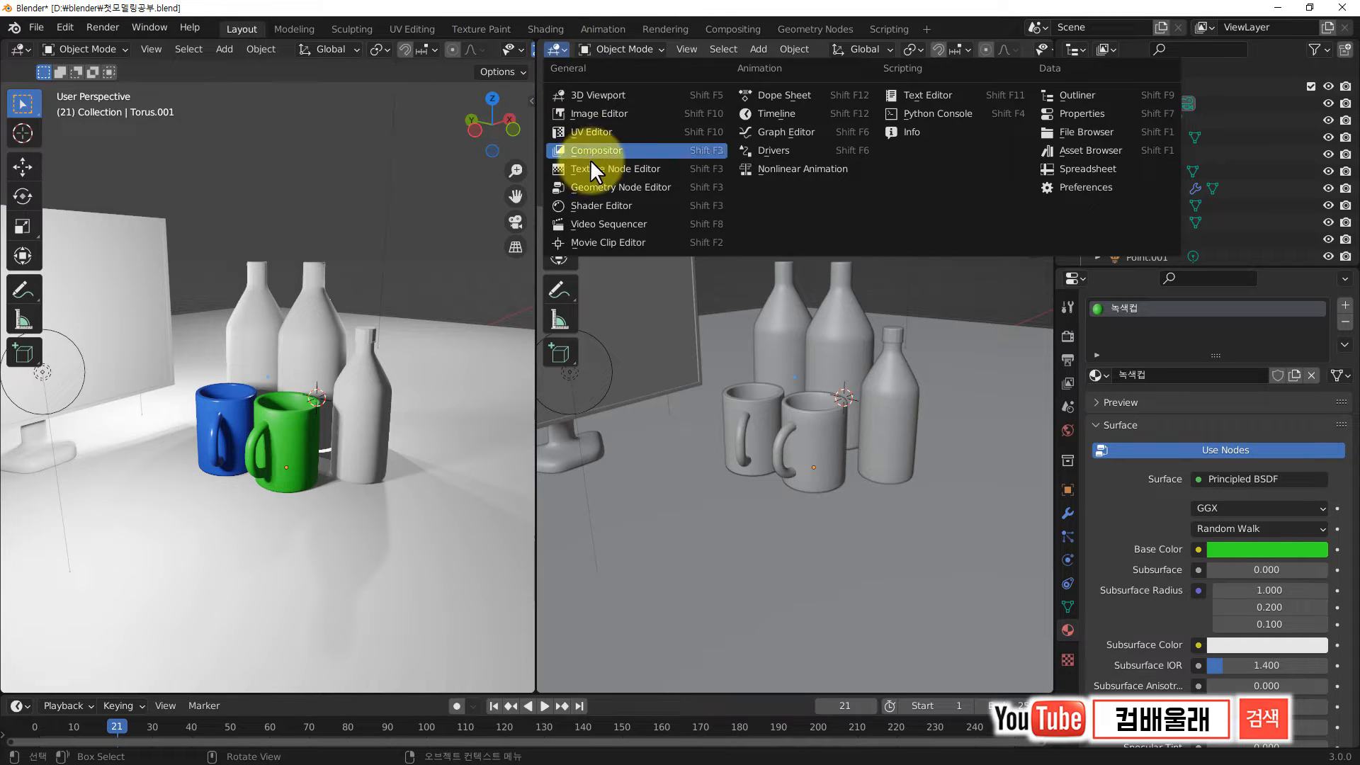
pyautogui.click(589, 204)
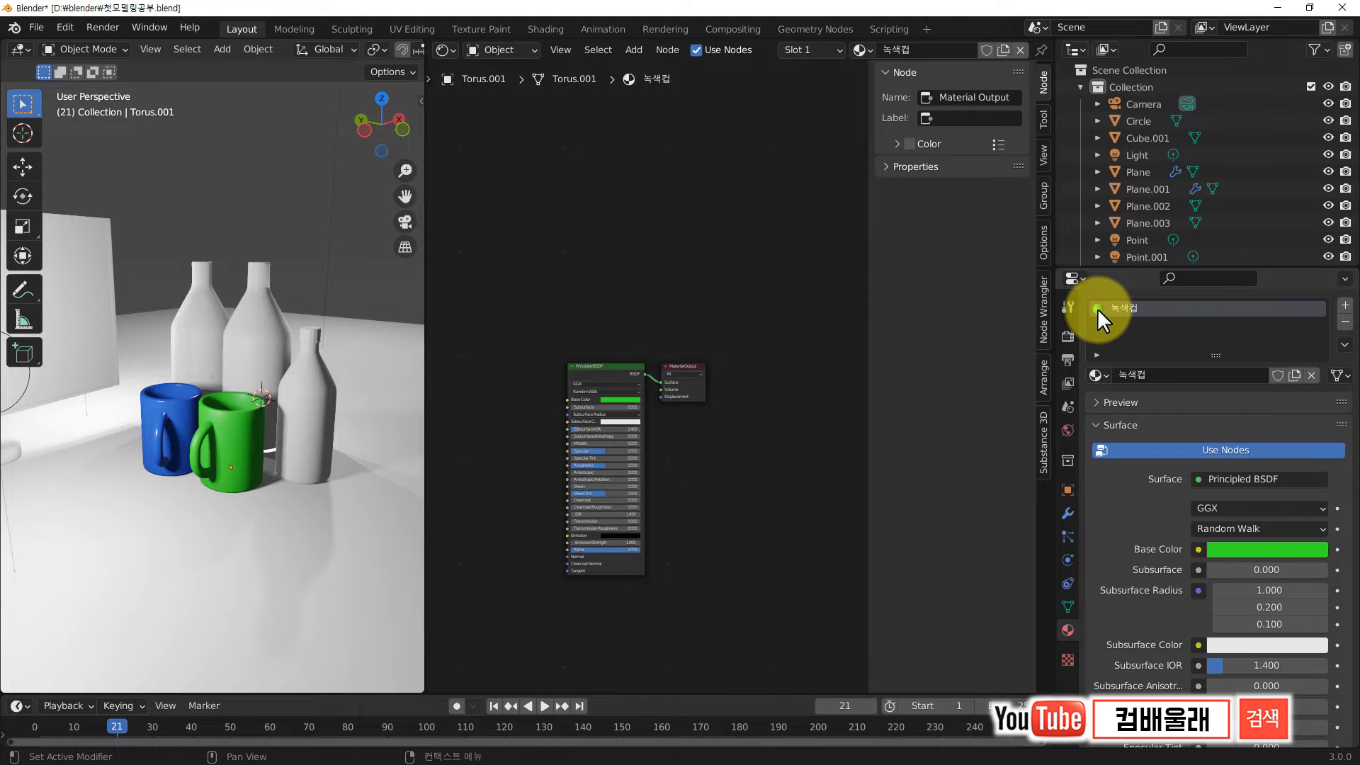
# Step: Remove the 녹색컵 material slot from the green mug
pyautogui.click(1344, 323)
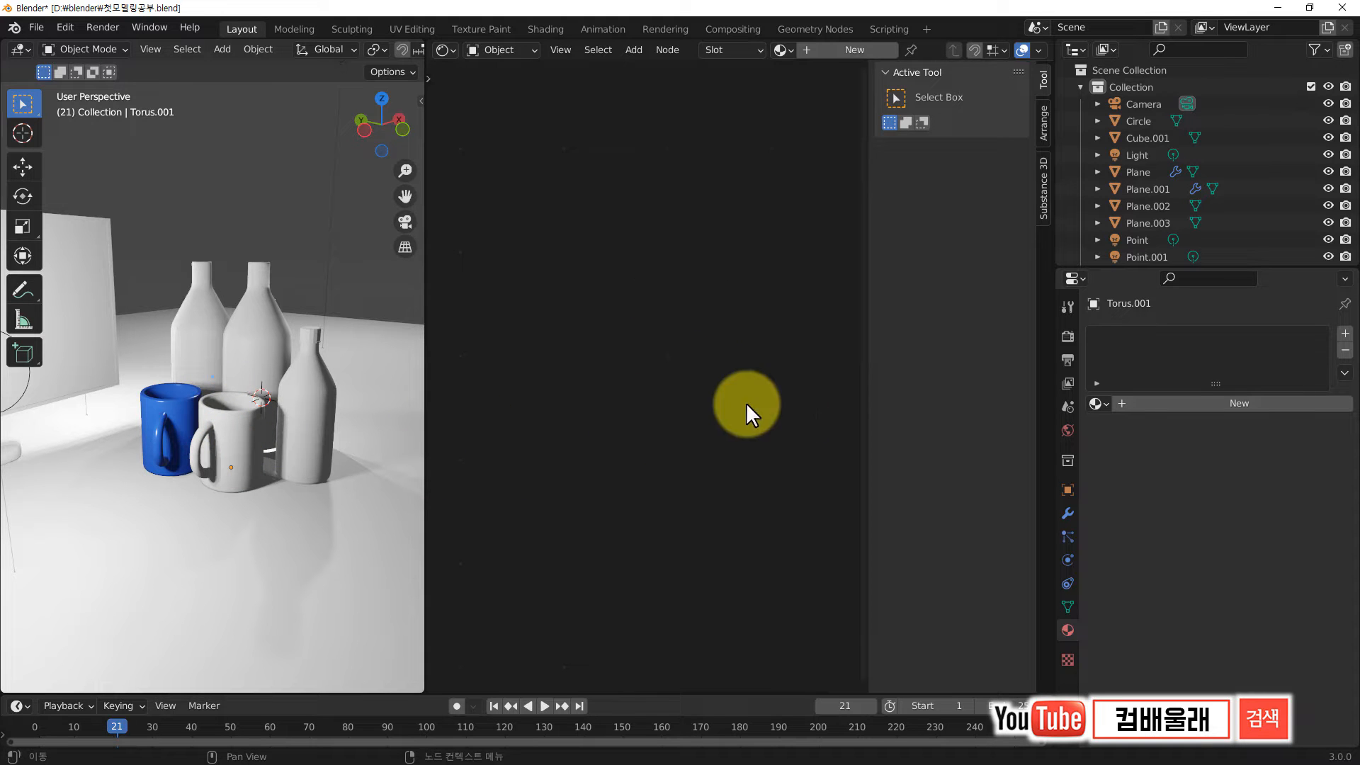
# Step: Try creating a new material on the mug from the Shader Editor, undo it, and look through the existing materials
pyautogui.click(824, 48)
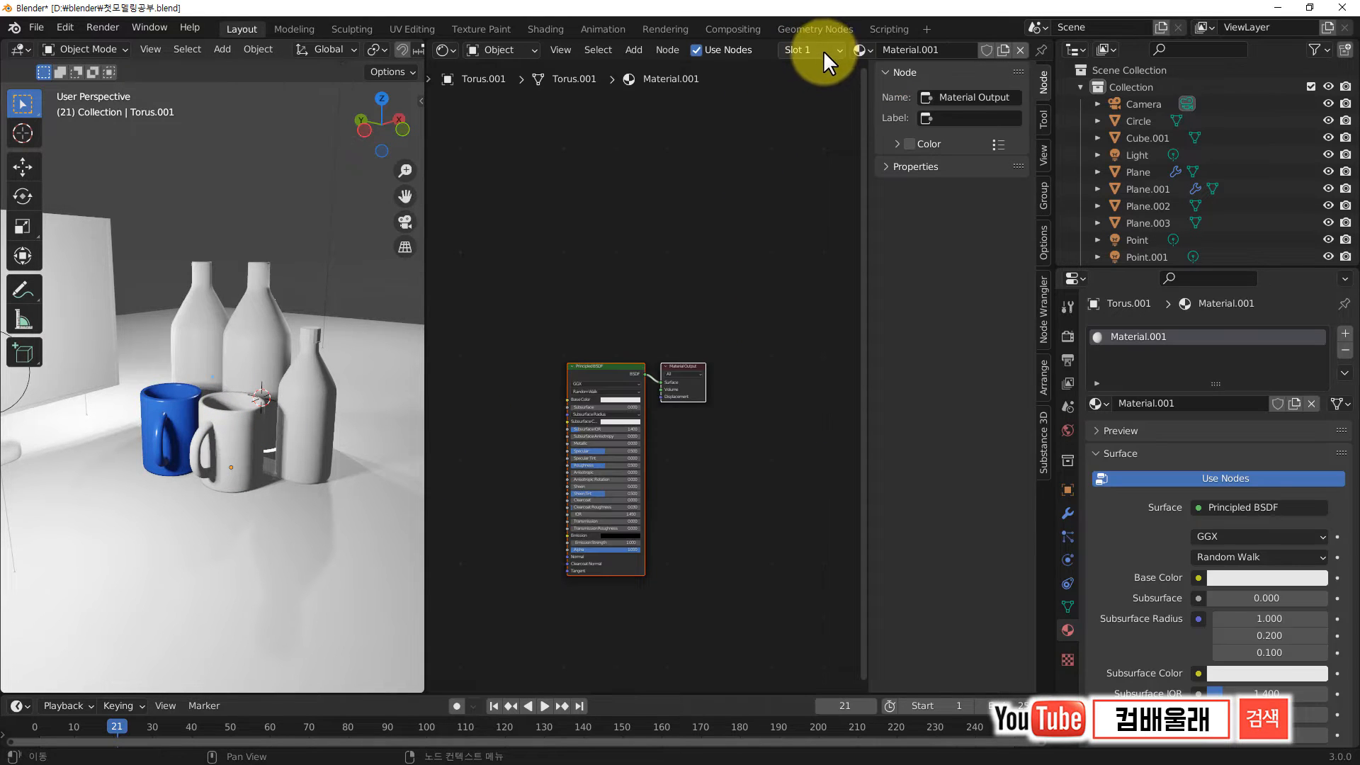
pyautogui.hotkey('ctrl', 'z')
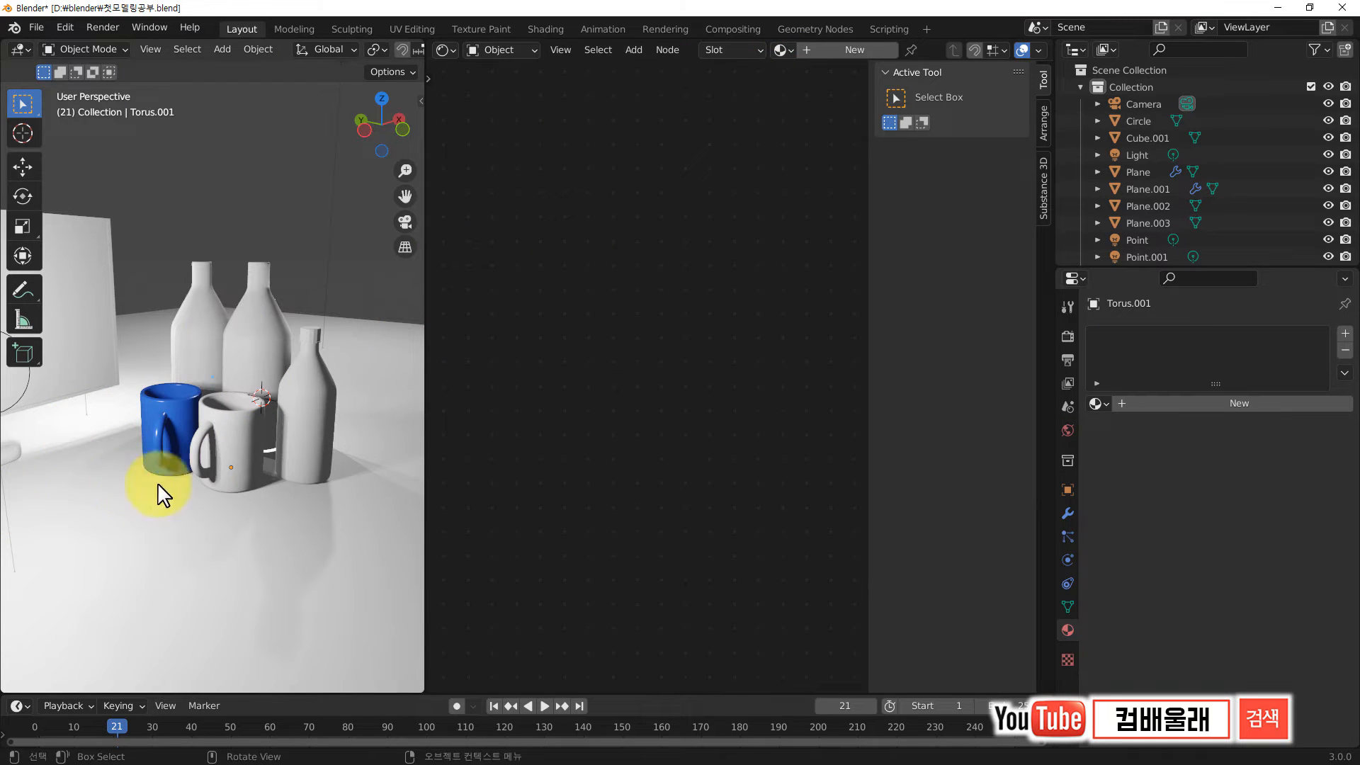
pyautogui.click(788, 50)
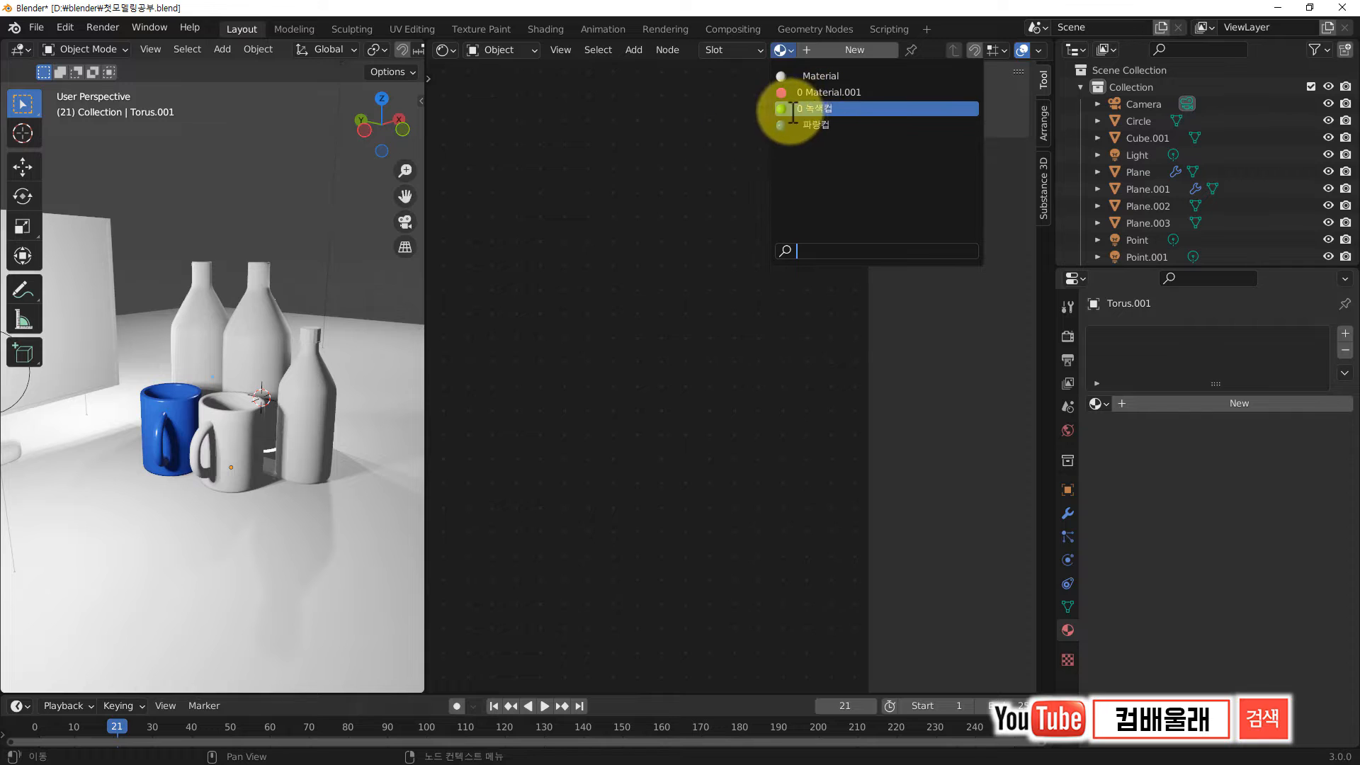
pyautogui.click(712, 155)
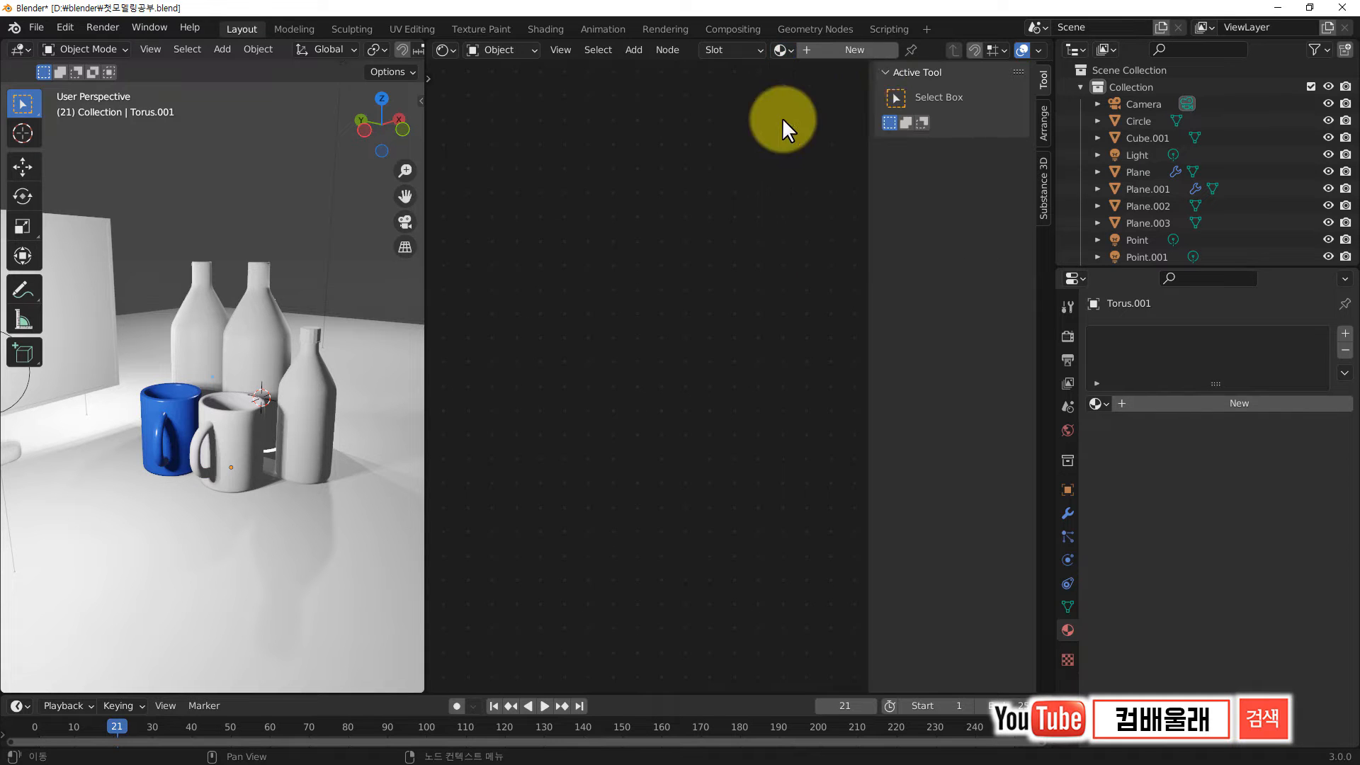
# Step: Create a new material on the mug from the Shader Editor and name it 녹색머그컵
pyautogui.click(816, 53)
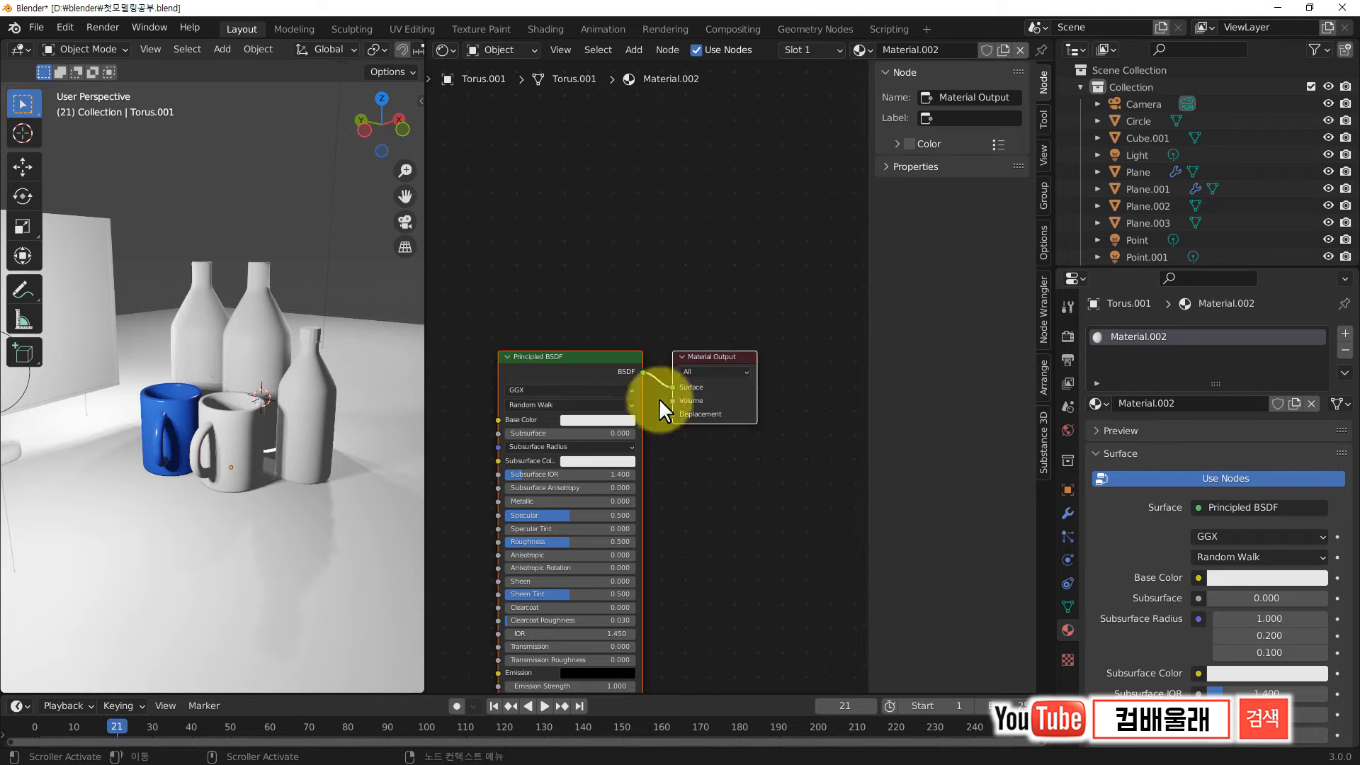
pyautogui.moveTo(593, 357); pyautogui.dragTo(663, 203)
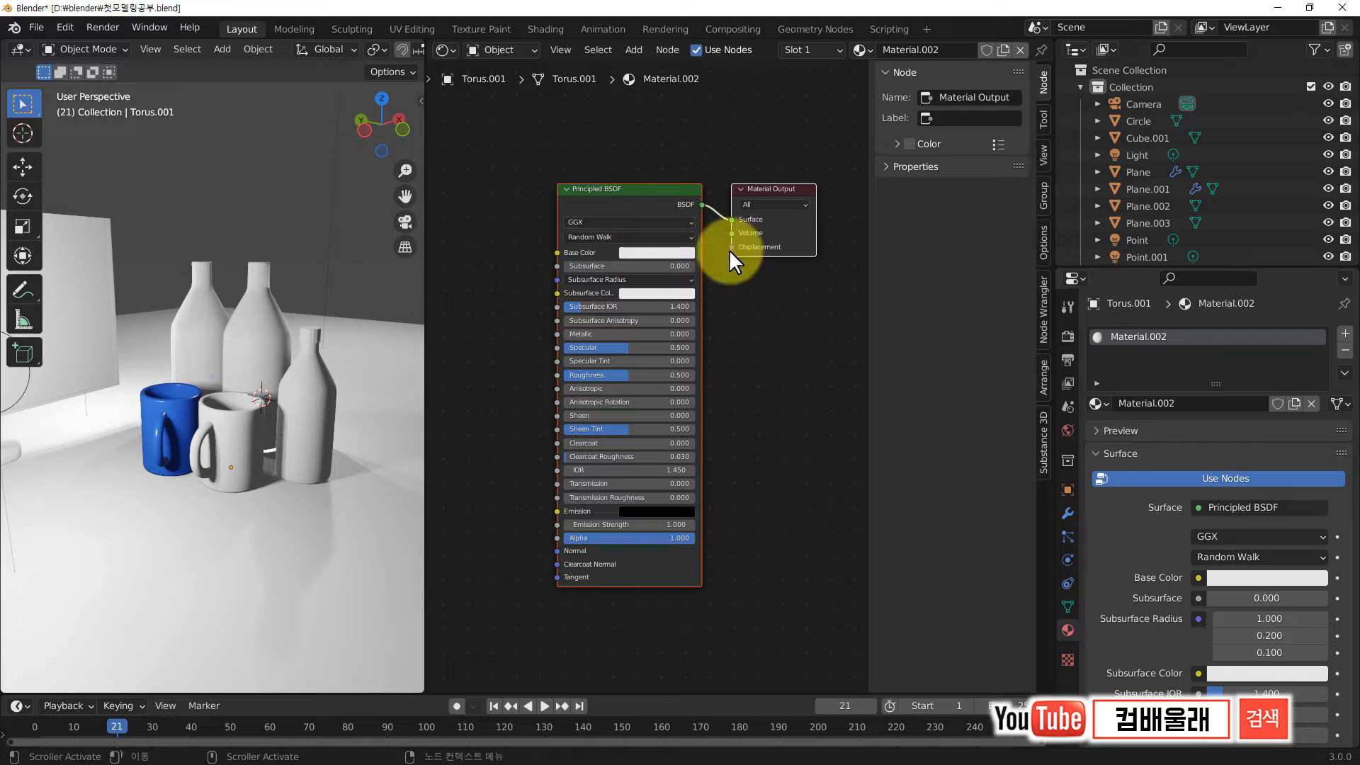
pyautogui.doubleClick(1150, 336)
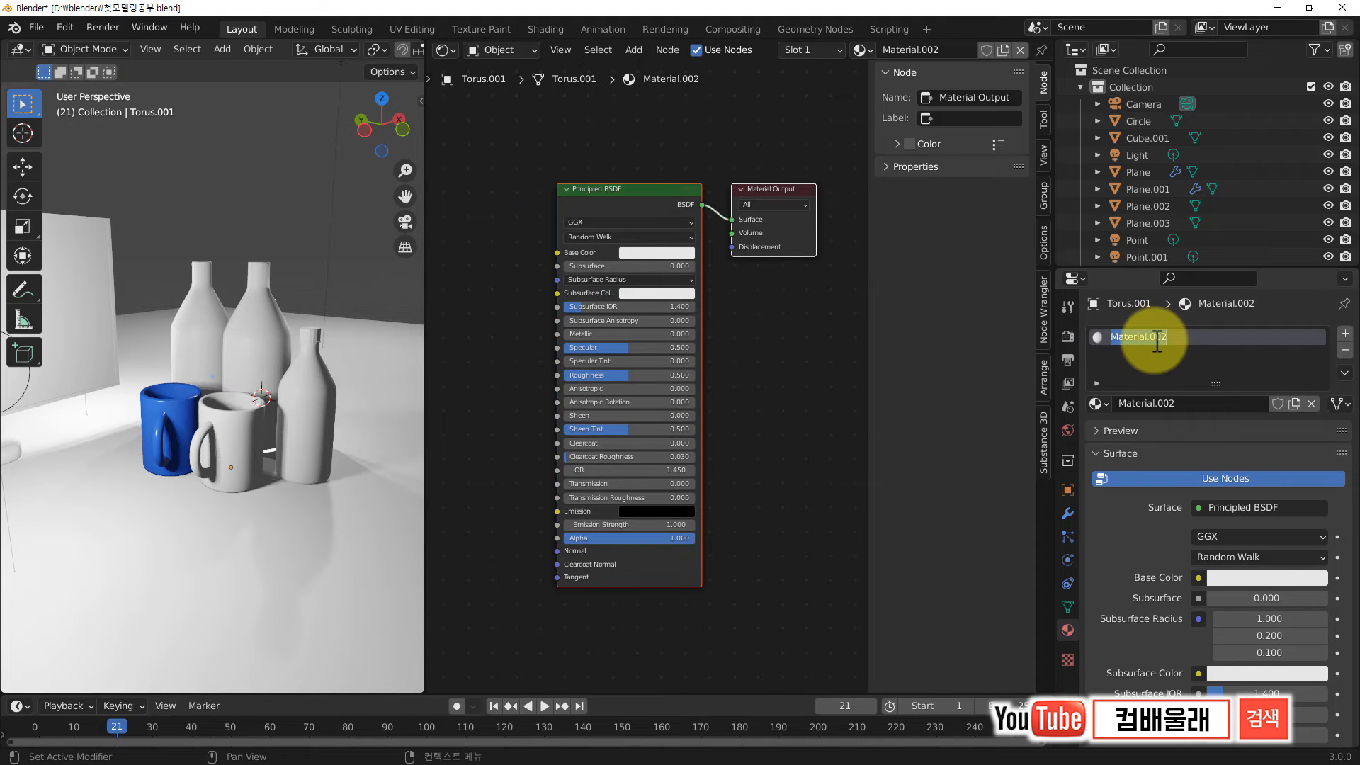
pyautogui.write('녹색머그컵')
pyautogui.press('Return')
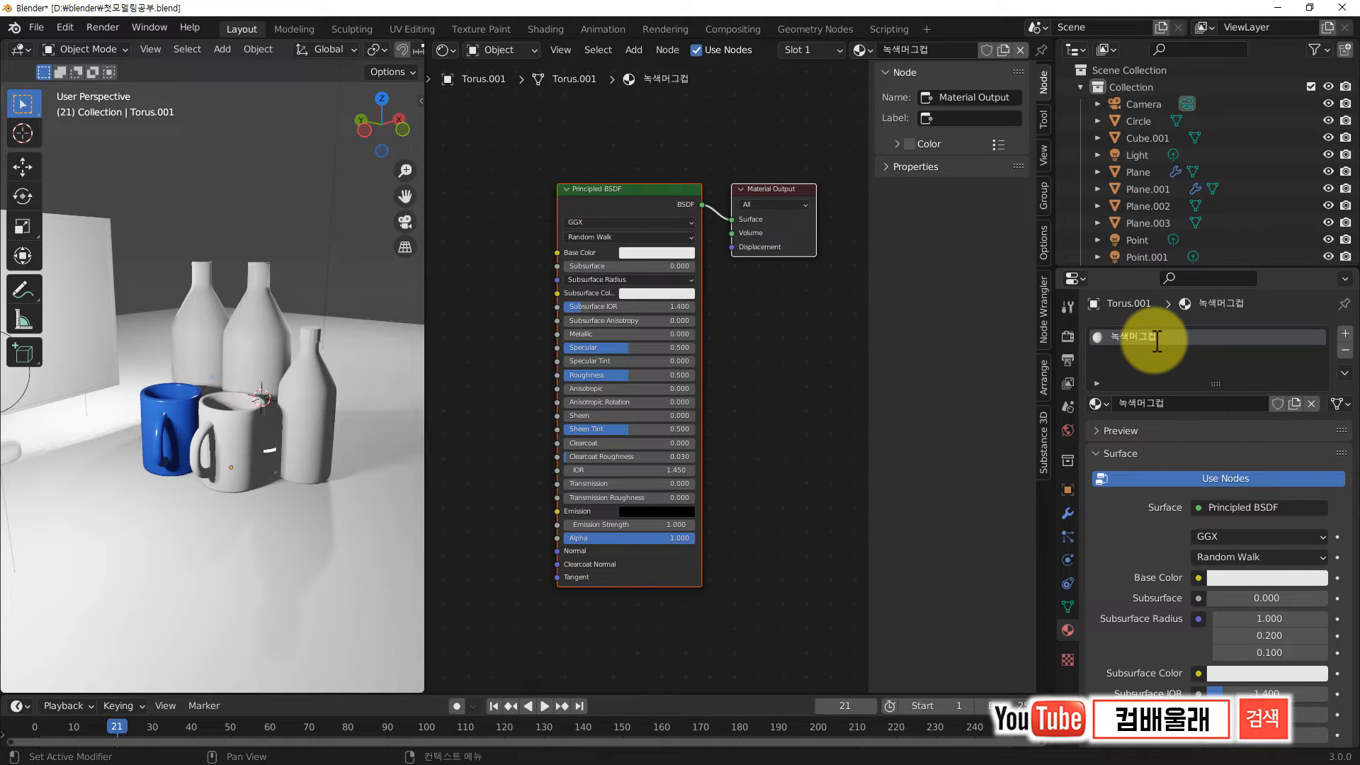
# Step: Set the Principled BSDF node's base color of 녹색머그컵 to green and look through the matching material properties
pyautogui.scroll(2, 626, 313)
pyautogui.scroll(3, 628, 305)
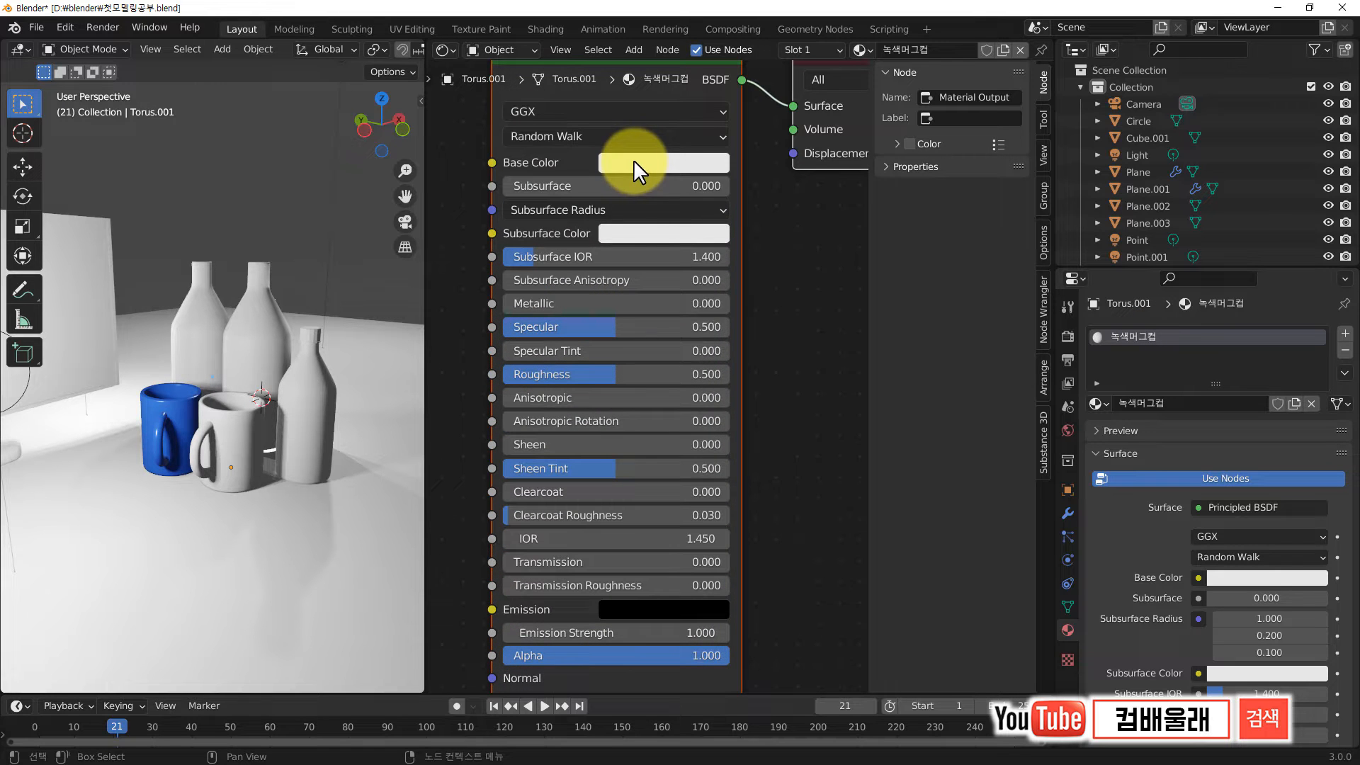
pyautogui.click(633, 159)
pyautogui.moveTo(647, 262); pyautogui.dragTo(615, 235)
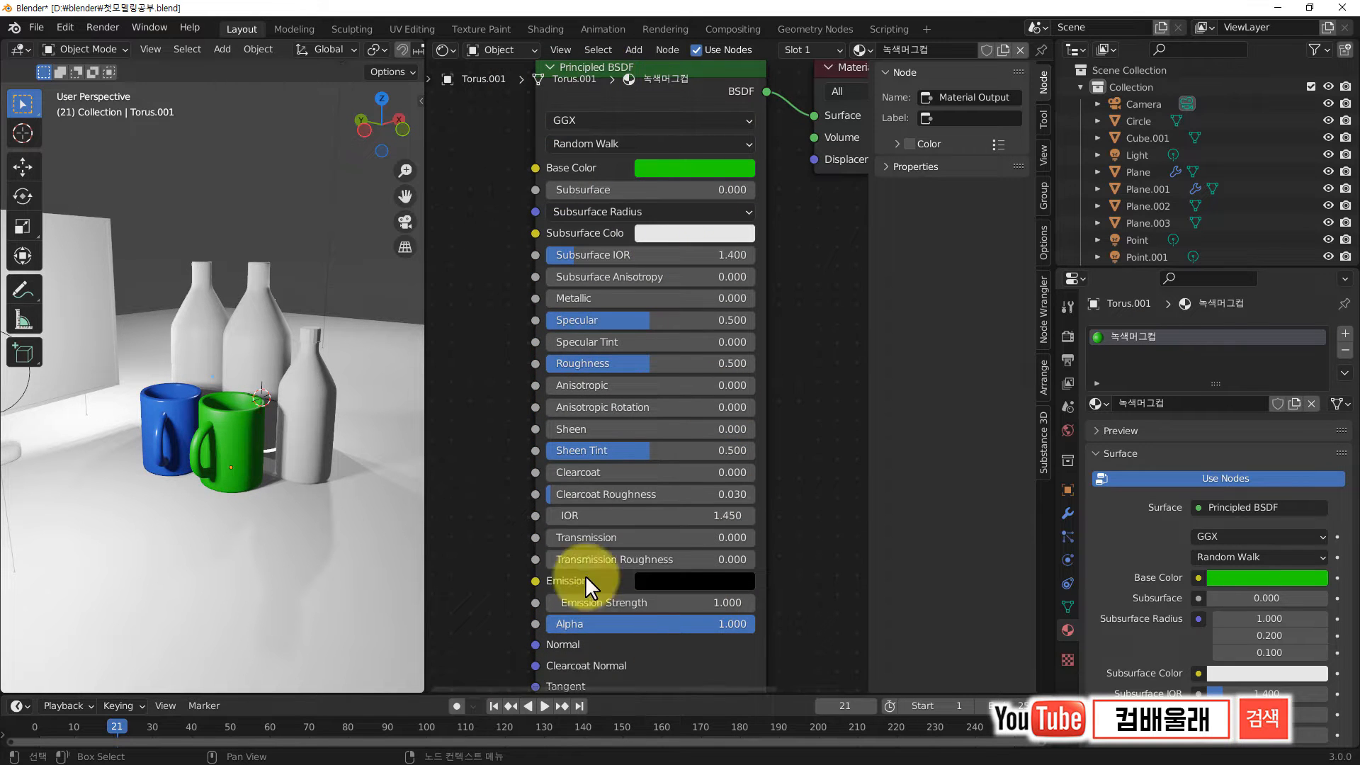
pyautogui.scroll(-4, 1243, 559)
pyautogui.scroll(-8, 1239, 558)
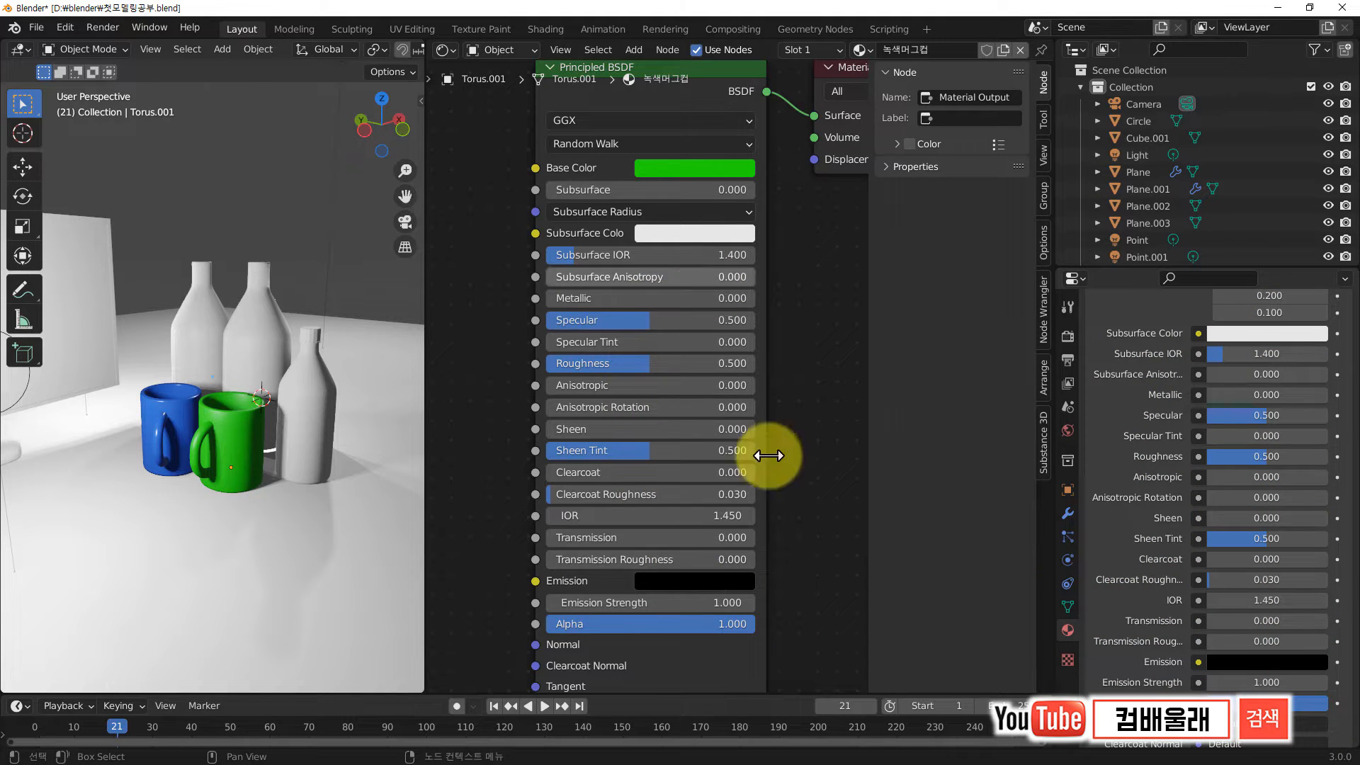
# Step: Hide the Shader Editor's sidebar to make room for the material nodes
pyautogui.scroll(-2, 584, 168)
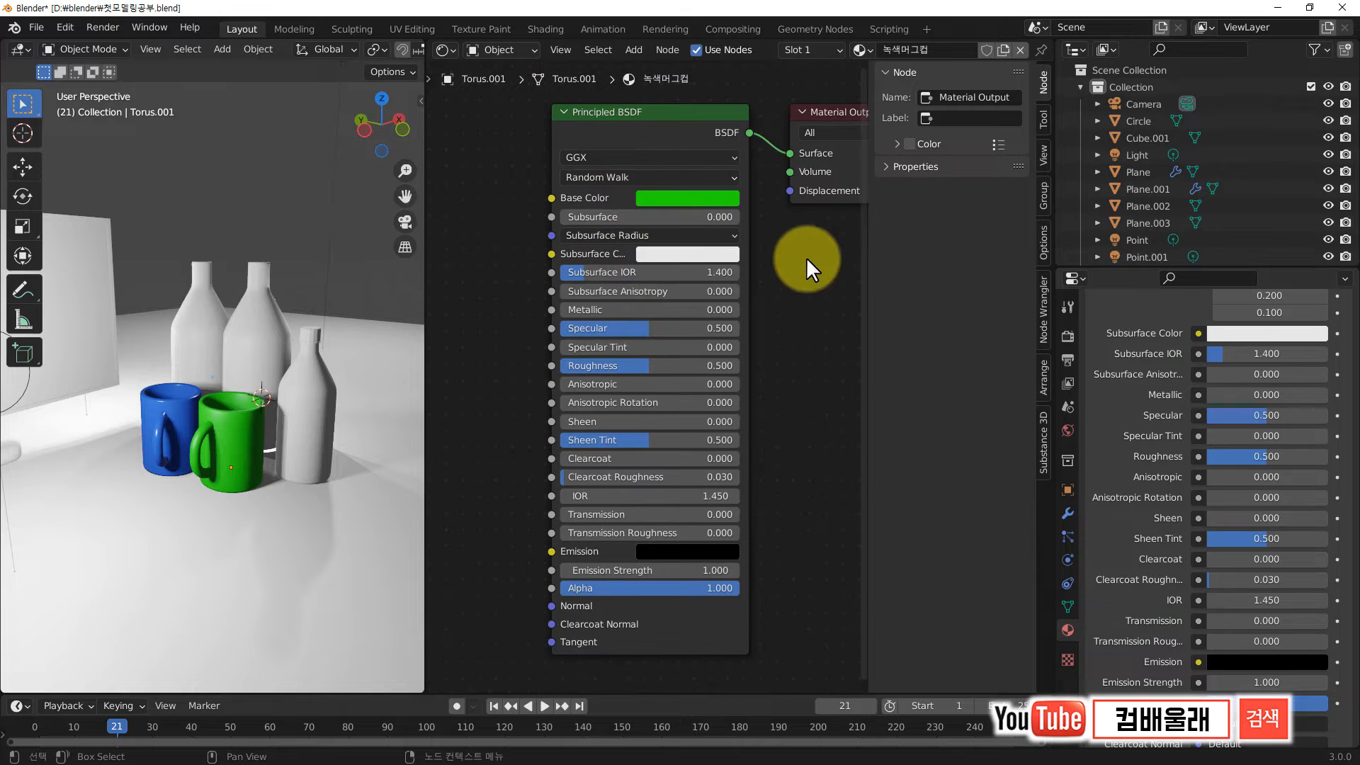
pyautogui.press('n')
pyautogui.scroll(-1, 632, 252)
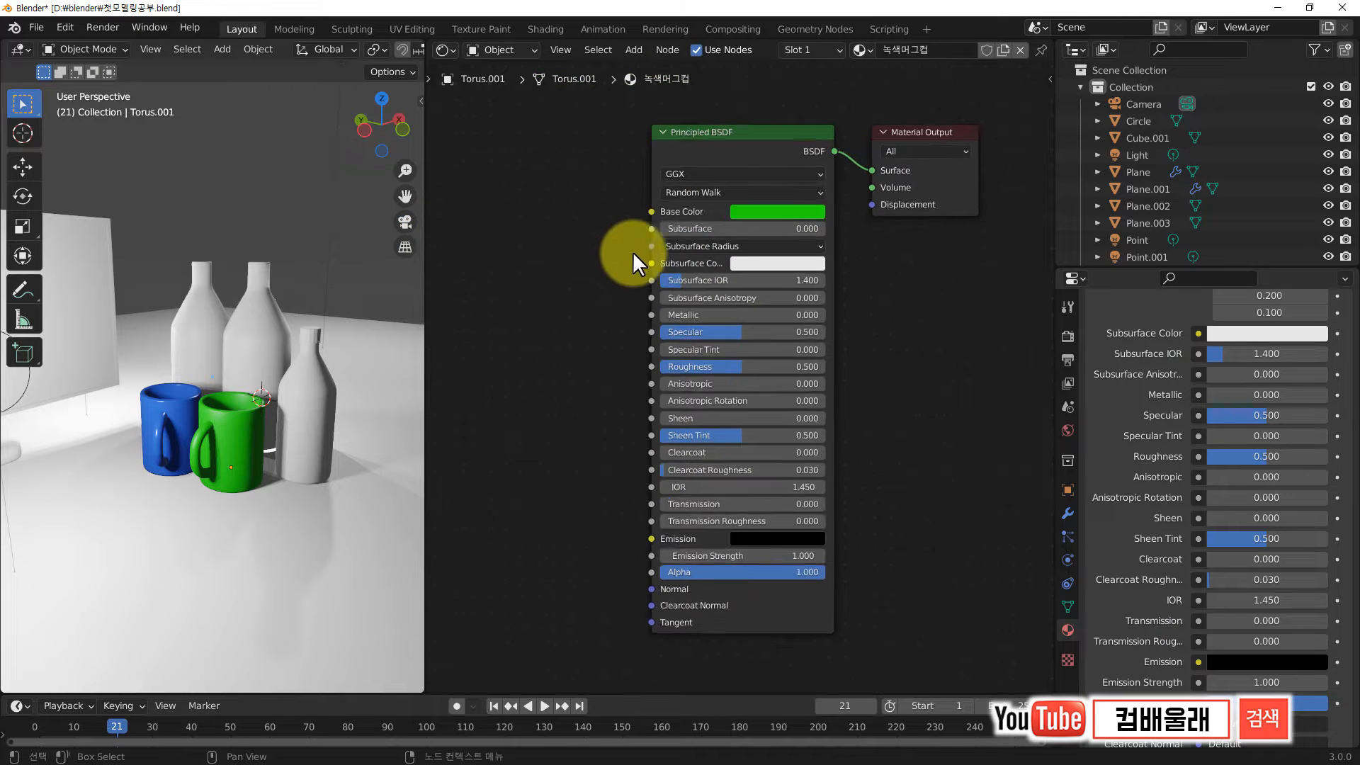
pyautogui.moveTo(594, 303)
pyautogui.mouseDown(button='middle')
pyautogui.moveTo(753, 288)
pyautogui.moveTo(507, 291)
pyautogui.moveTo(580, 292)
pyautogui.mouseUp(button='middle')
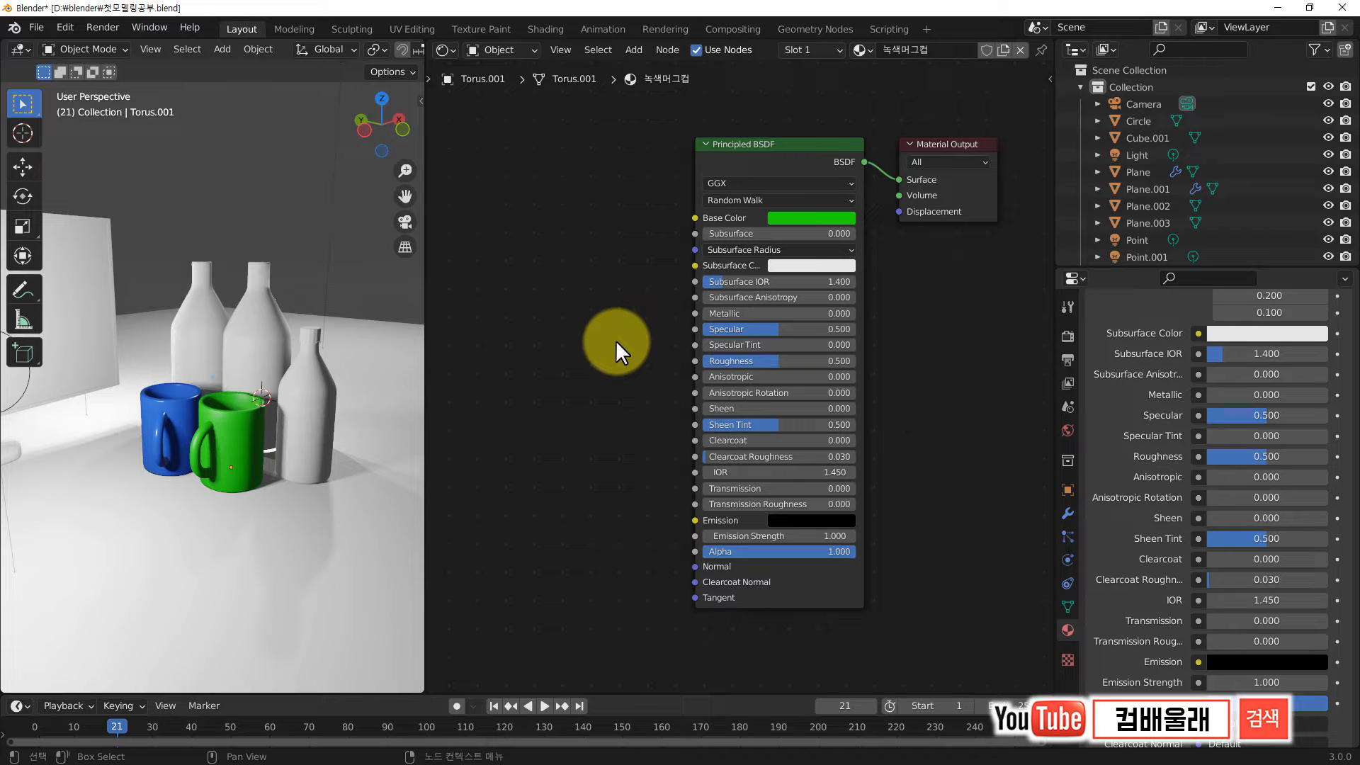
# Step: Set the roughness of 녹색머그컵 to about 0.107 and its metallic value to about 0.042 in the Principled BSDF node
pyautogui.scroll(2, 614, 340)
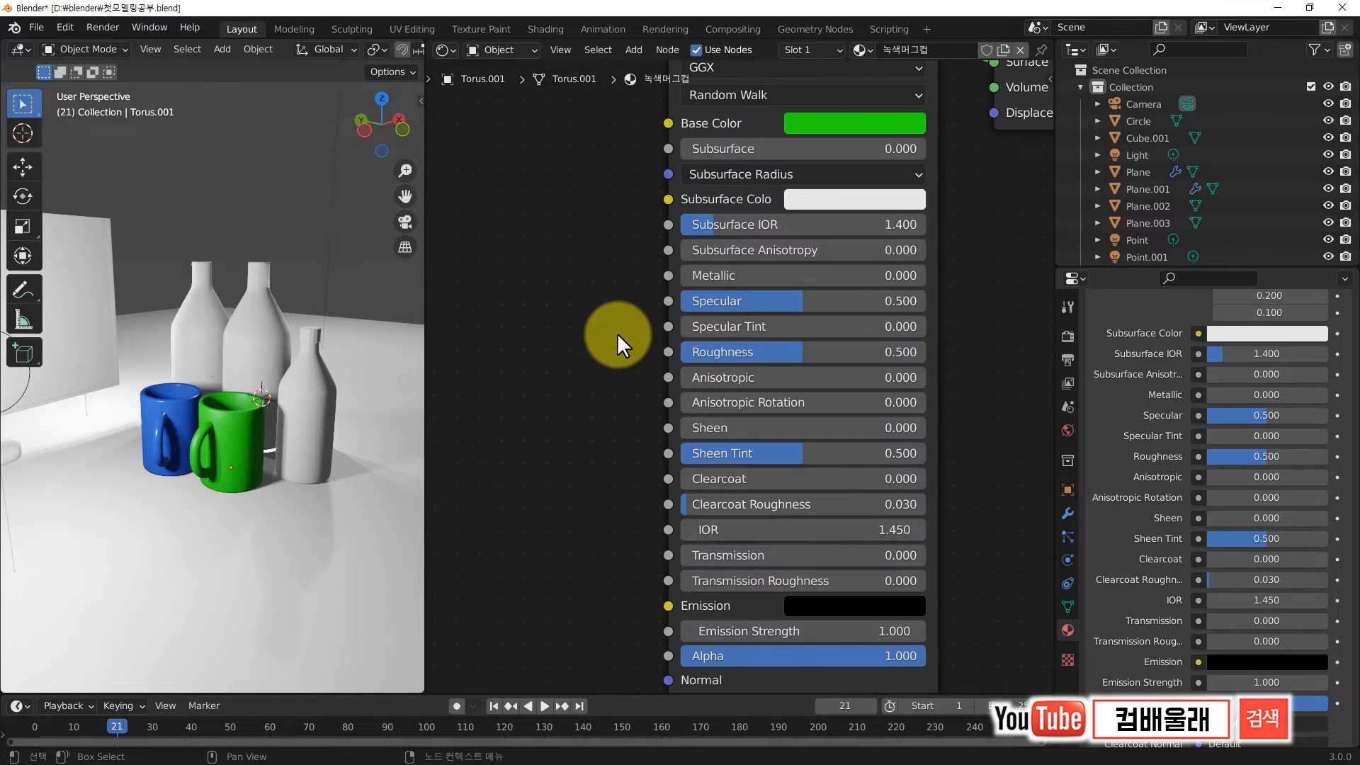
pyautogui.scroll(1, 617, 332)
pyautogui.scroll(-2, 618, 330)
pyautogui.moveTo(792, 354); pyautogui.dragTo(688, 369)
pyautogui.scroll(1, 716, 255)
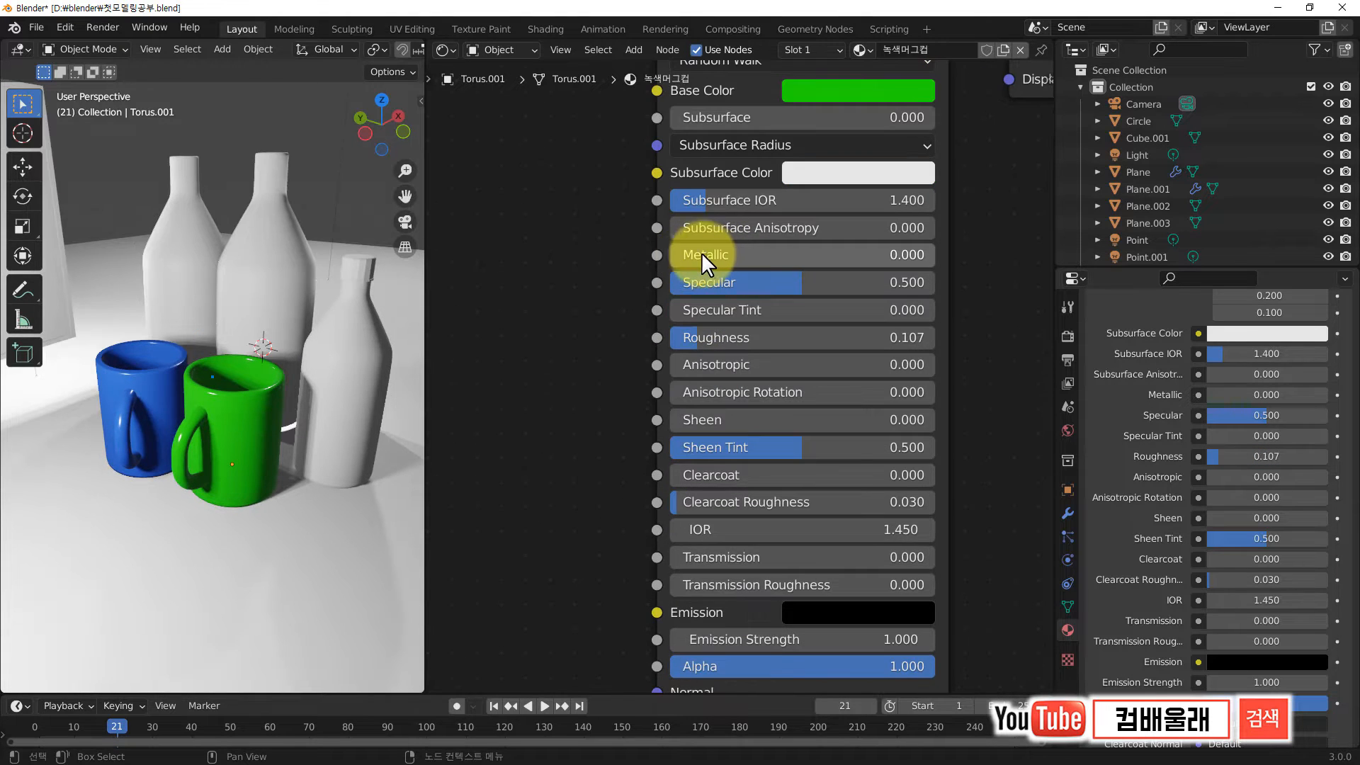
pyautogui.moveTo(679, 253); pyautogui.dragTo(690, 254)
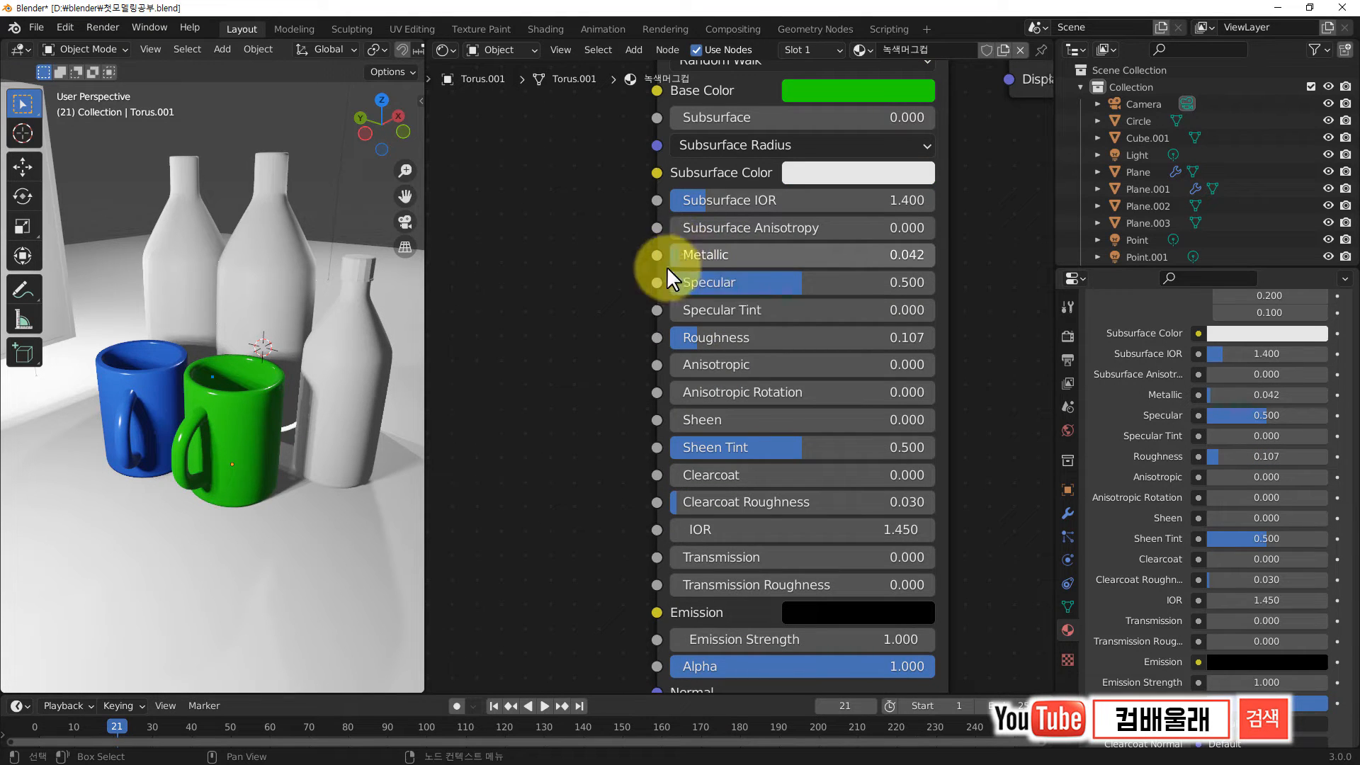
pyautogui.scroll(-1, 279, 395)
pyautogui.scroll(4, 278, 395)
pyautogui.moveTo(278, 395); pyautogui.dragTo(256, 398, button='middle')
pyautogui.scroll(-7, 711, 360)
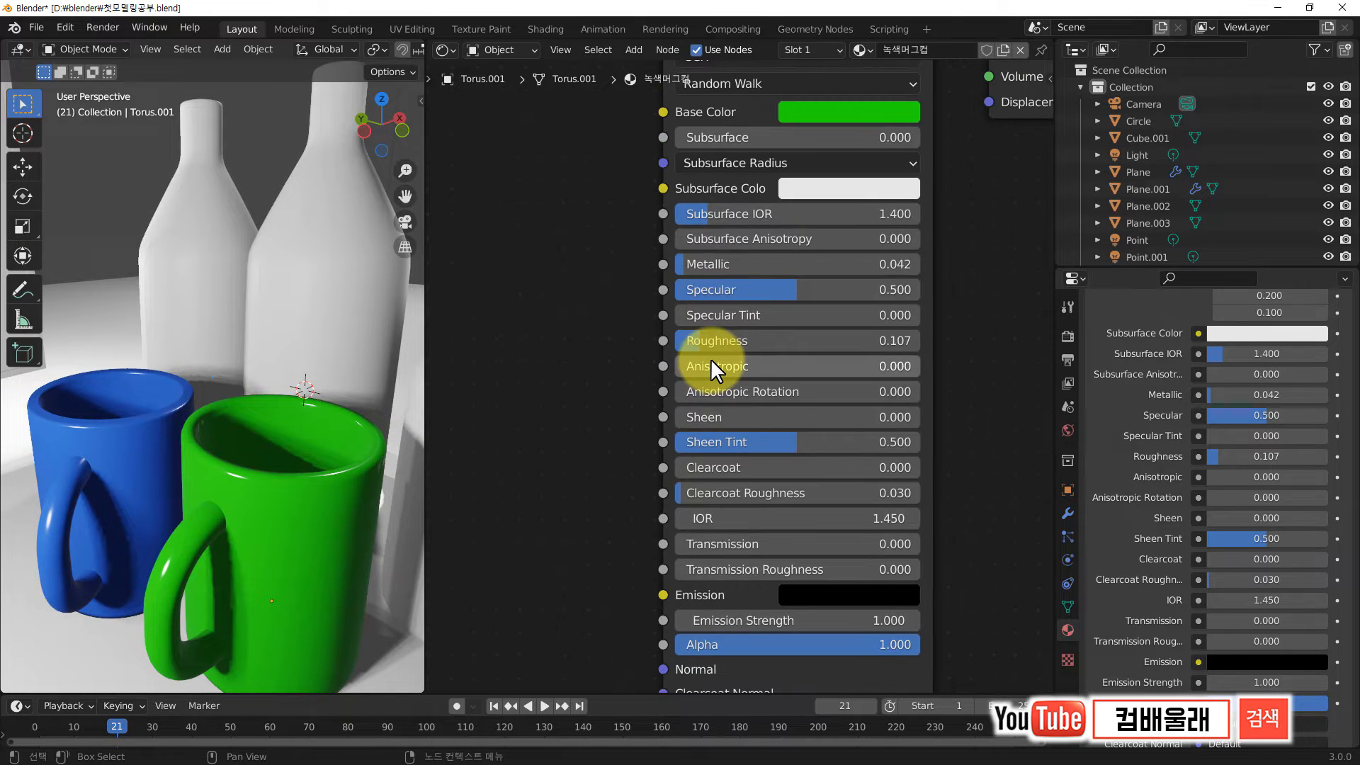
# Step: Select the bottle behind the green mug and change its material's surface shader to Glass BSDF
pyautogui.scroll(-2, 333, 419)
pyautogui.moveTo(333, 420); pyautogui.dragTo(361, 421, button='middle')
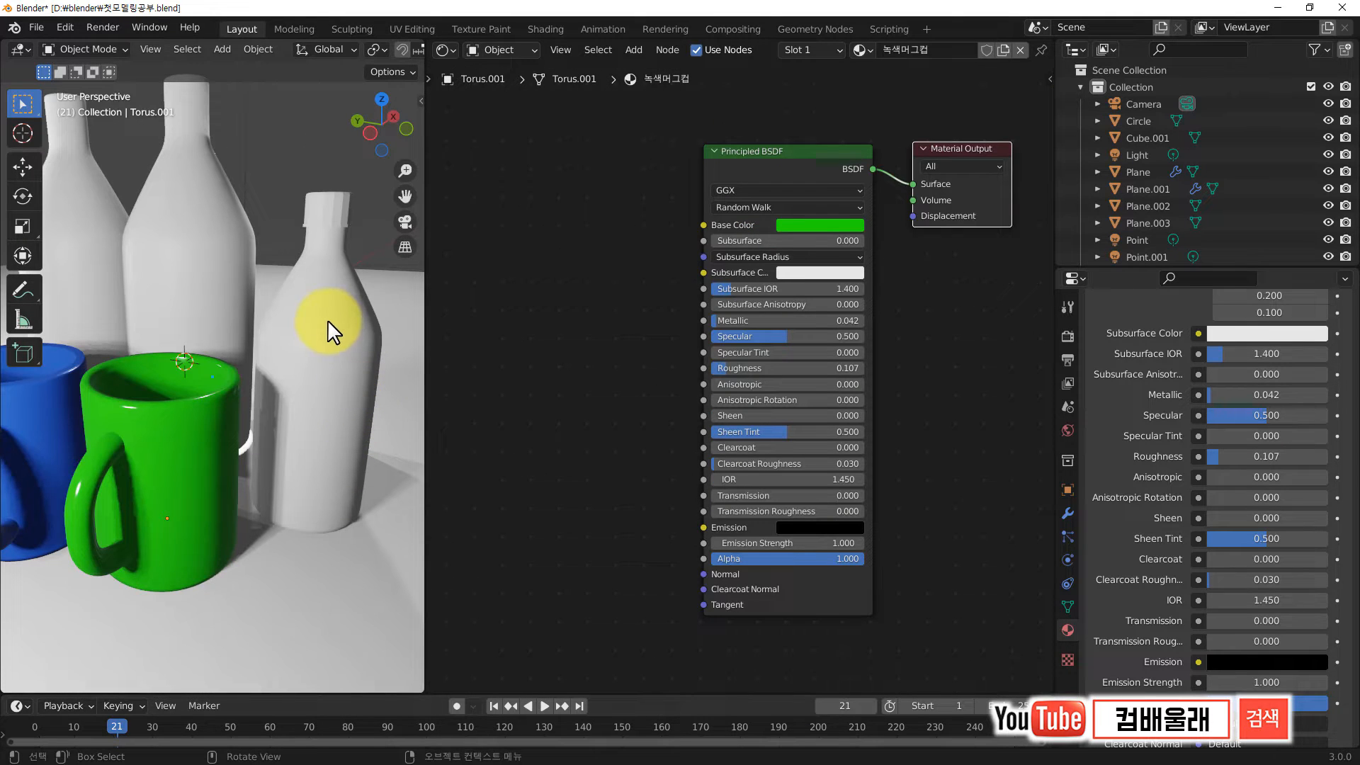
pyautogui.click(173, 261)
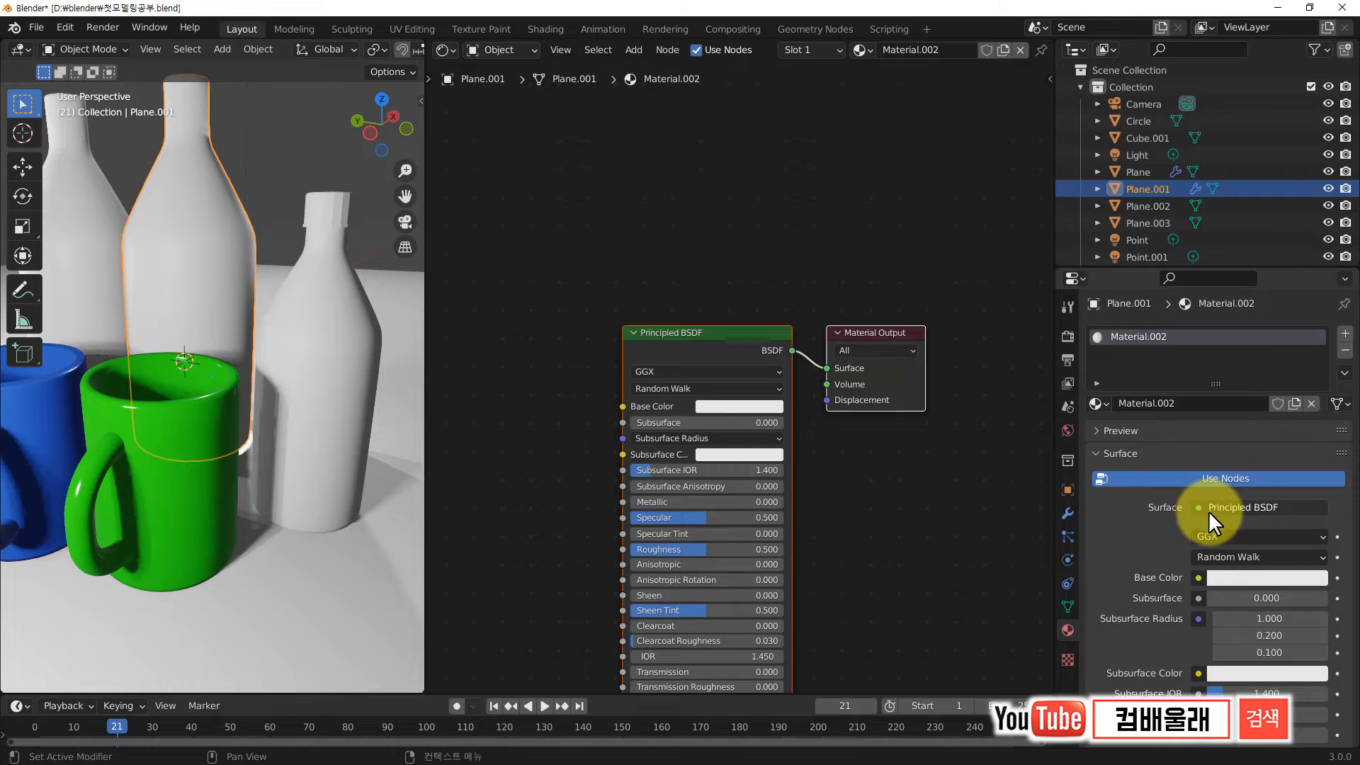
pyautogui.scroll(-5, 1204, 510)
pyautogui.click(1244, 364)
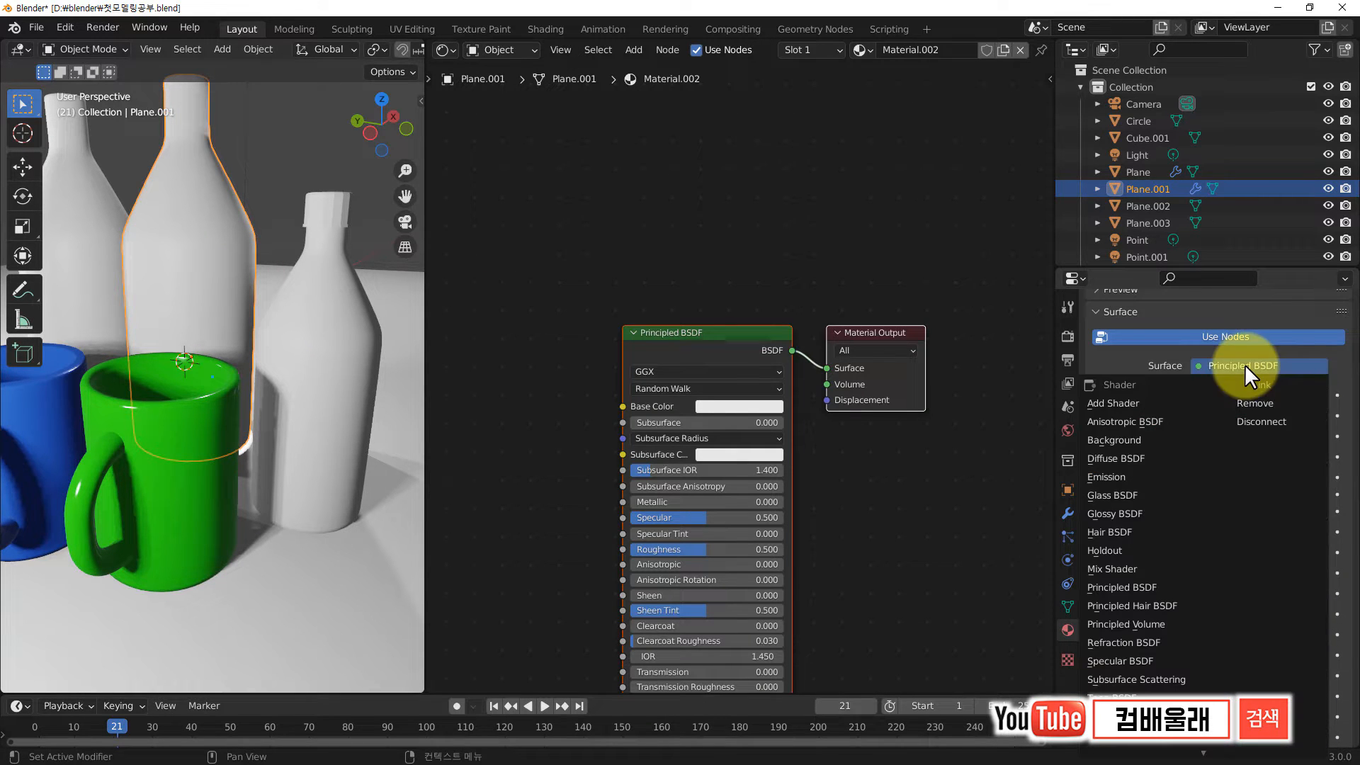
pyautogui.click(1119, 495)
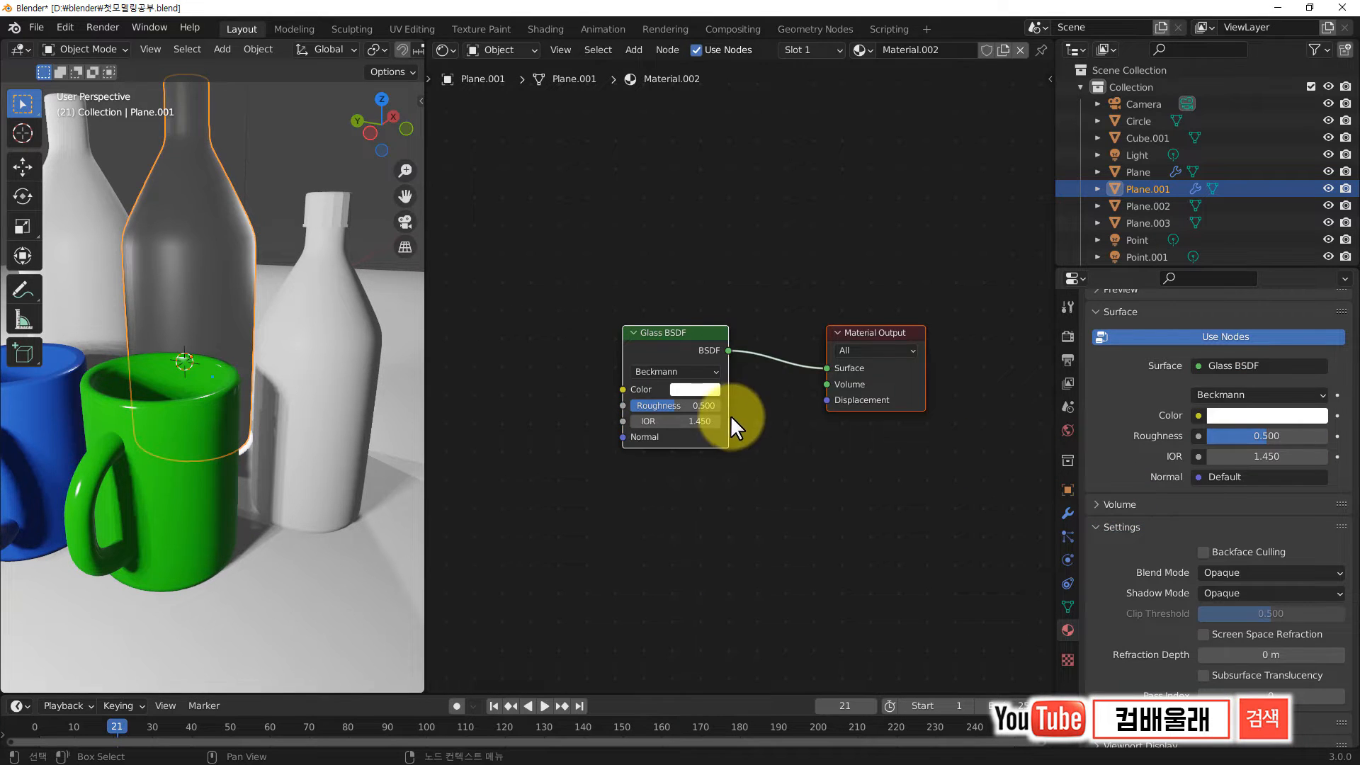
# Step: Switch the scene's render engine to Cycles to preview the glass bottle
pyautogui.moveTo(142, 199)
pyautogui.mouseDown(button='middle')
pyautogui.moveTo(161, 266)
pyautogui.moveTo(124, 222)
pyautogui.moveTo(180, 236)
pyautogui.moveTo(230, 278)
pyautogui.moveTo(173, 233)
pyautogui.moveTo(213, 316)
pyautogui.moveTo(255, 339)
pyautogui.mouseUp(button='middle')
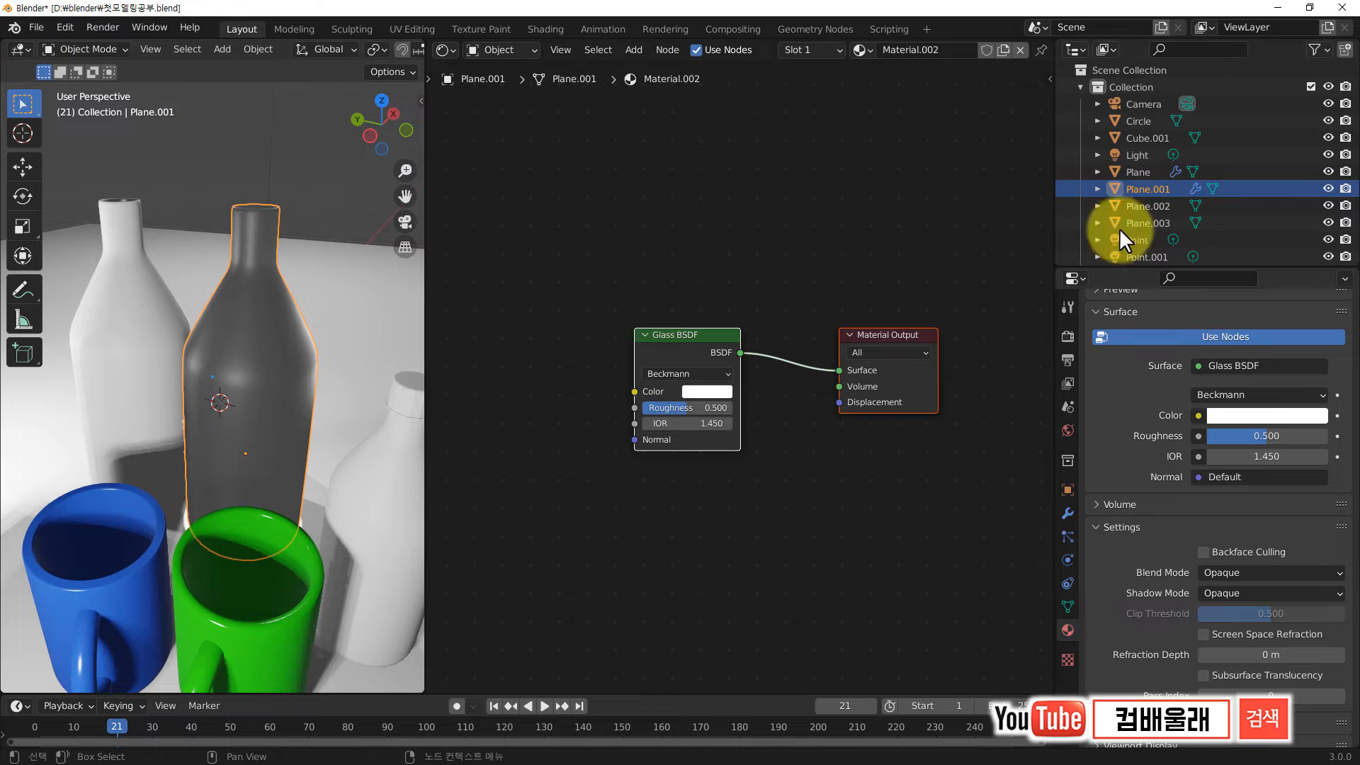
pyautogui.click(1068, 336)
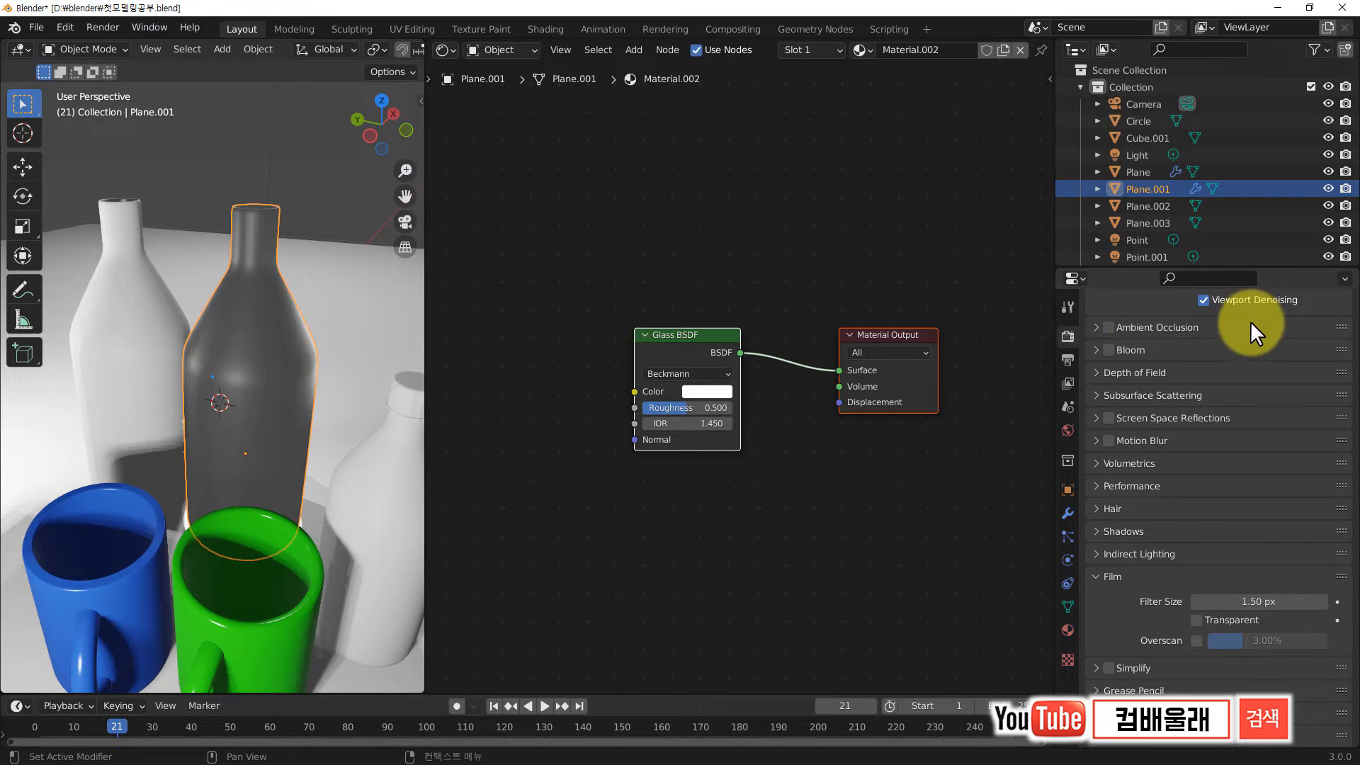
pyautogui.scroll(4, 1233, 350)
pyautogui.click(1221, 333)
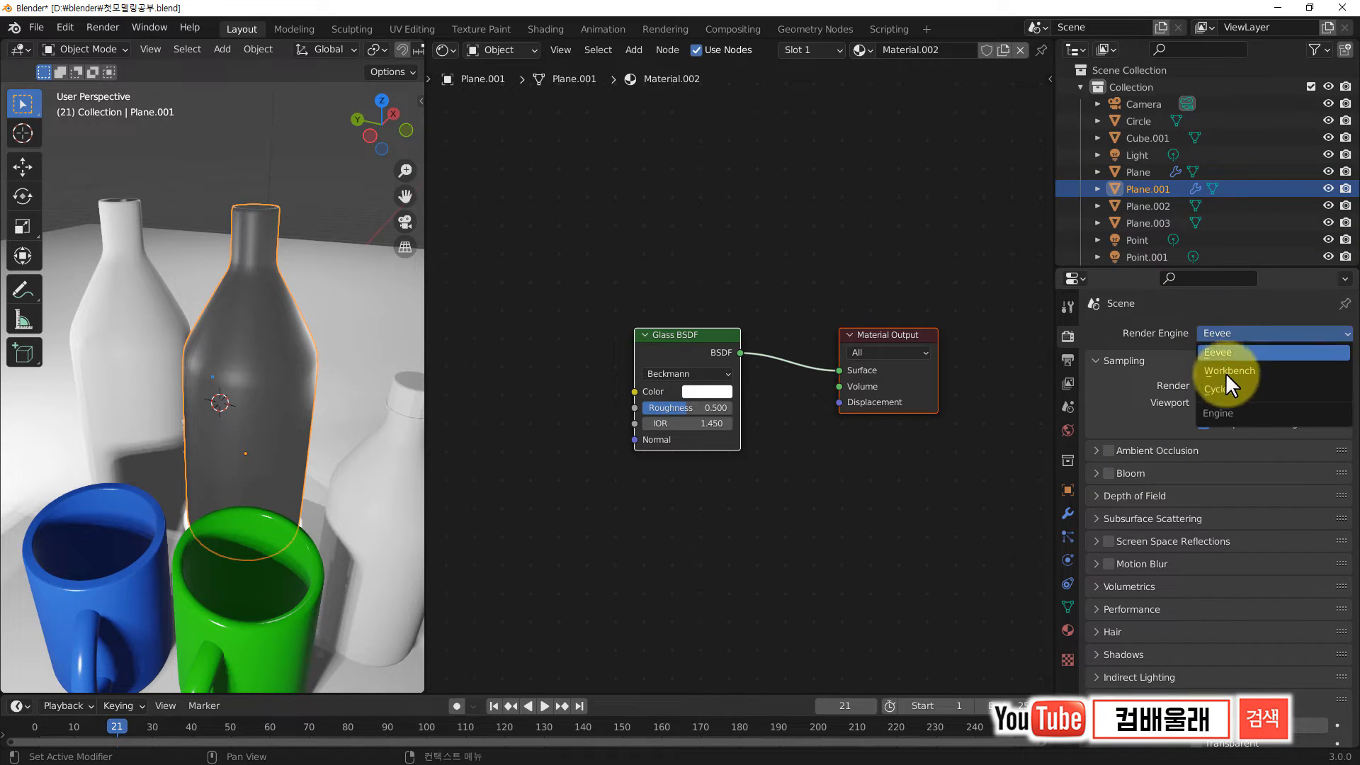
pyautogui.click(1224, 385)
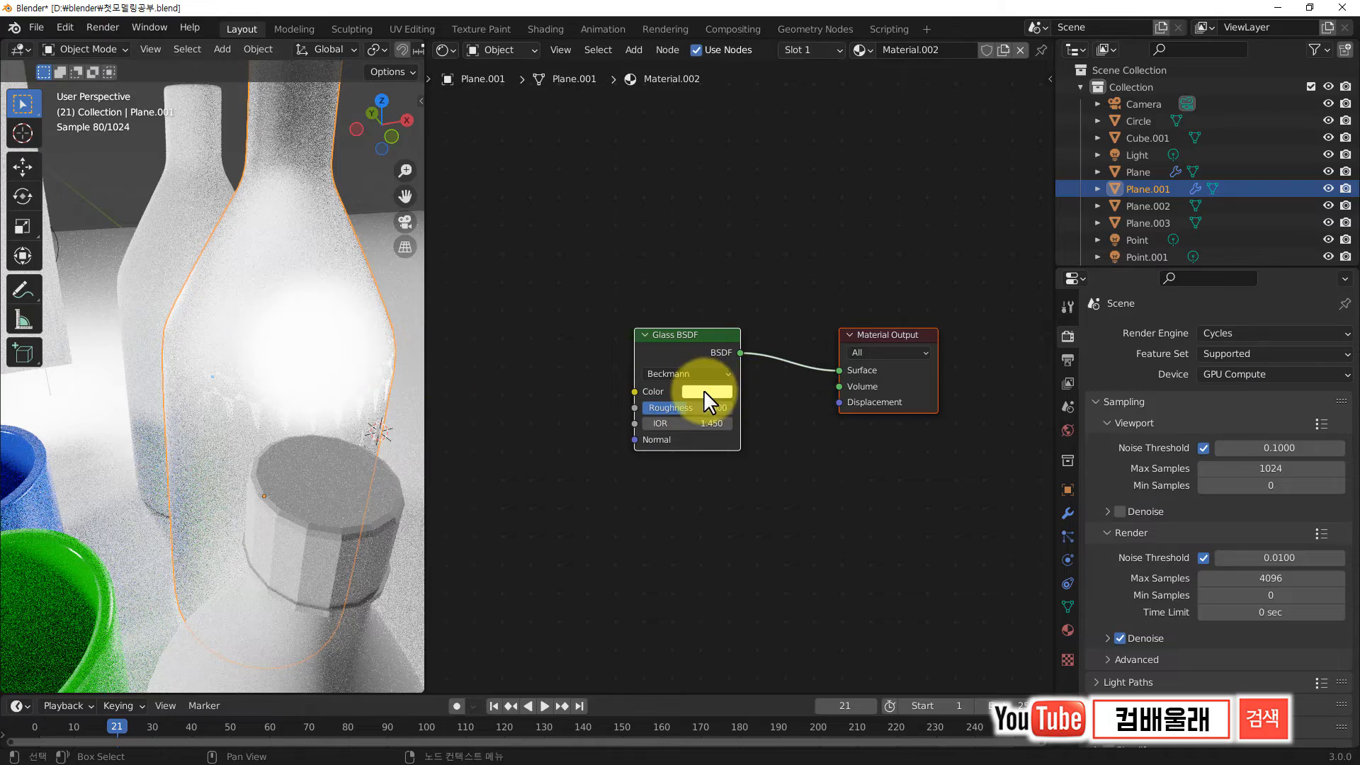
# Step: Tint the rear bottle's Glass BSDF color yellow-orange and check the coloured glass among the surrounding objects
pyautogui.click(705, 391)
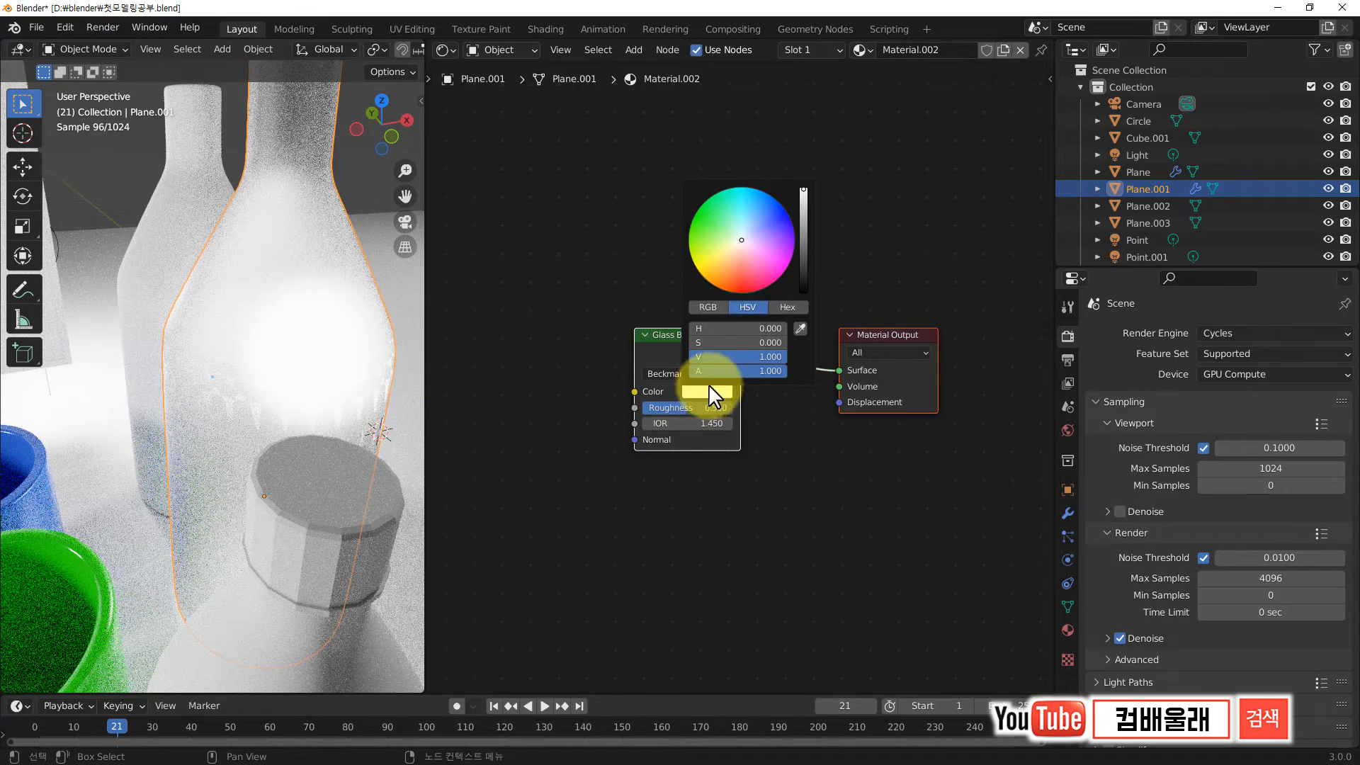
pyautogui.click(725, 272)
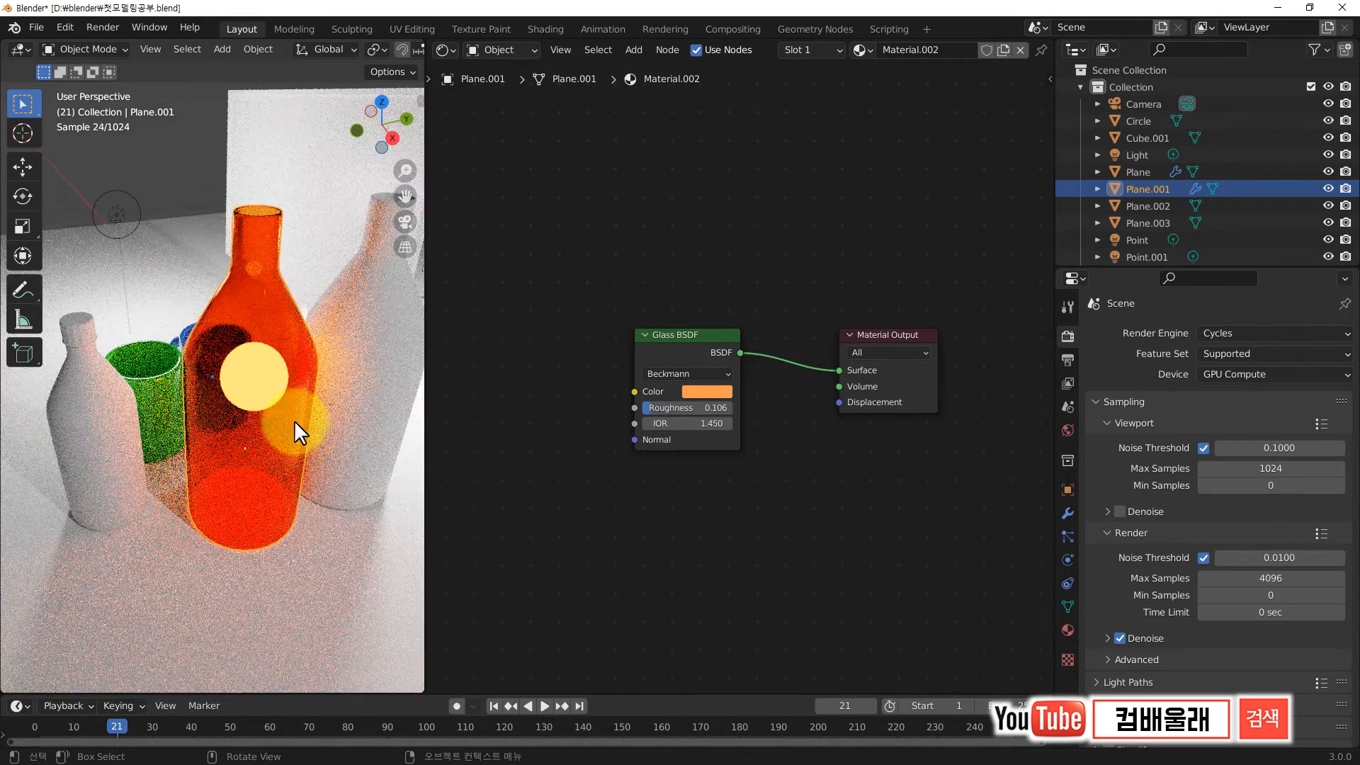
pyautogui.scroll(-3, 241, 406)
pyautogui.moveTo(240, 405); pyautogui.dragTo(244, 376, button='middle')
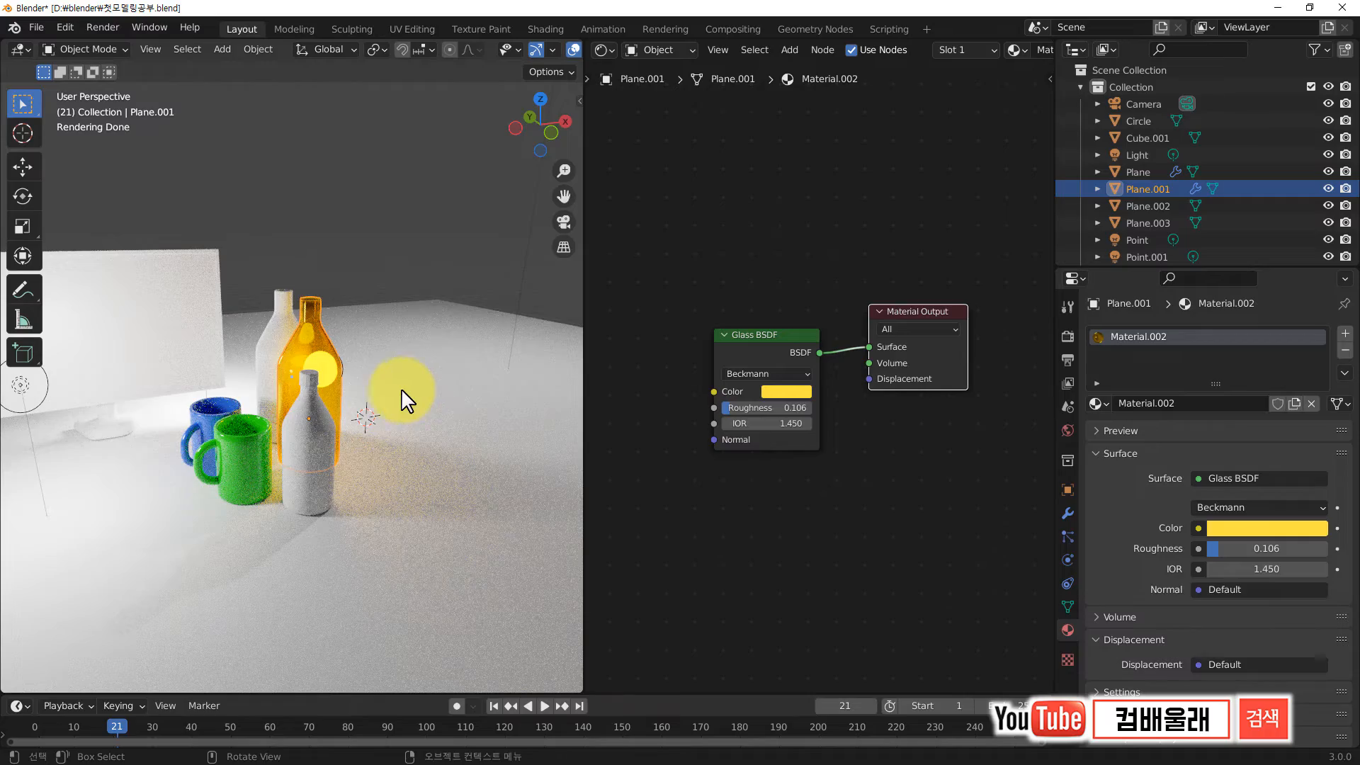
pyautogui.scroll(5, 401, 388)
pyautogui.moveTo(432, 408); pyautogui.dragTo(428, 349, button='middle')
pyautogui.scroll(-3, 1186, 249)
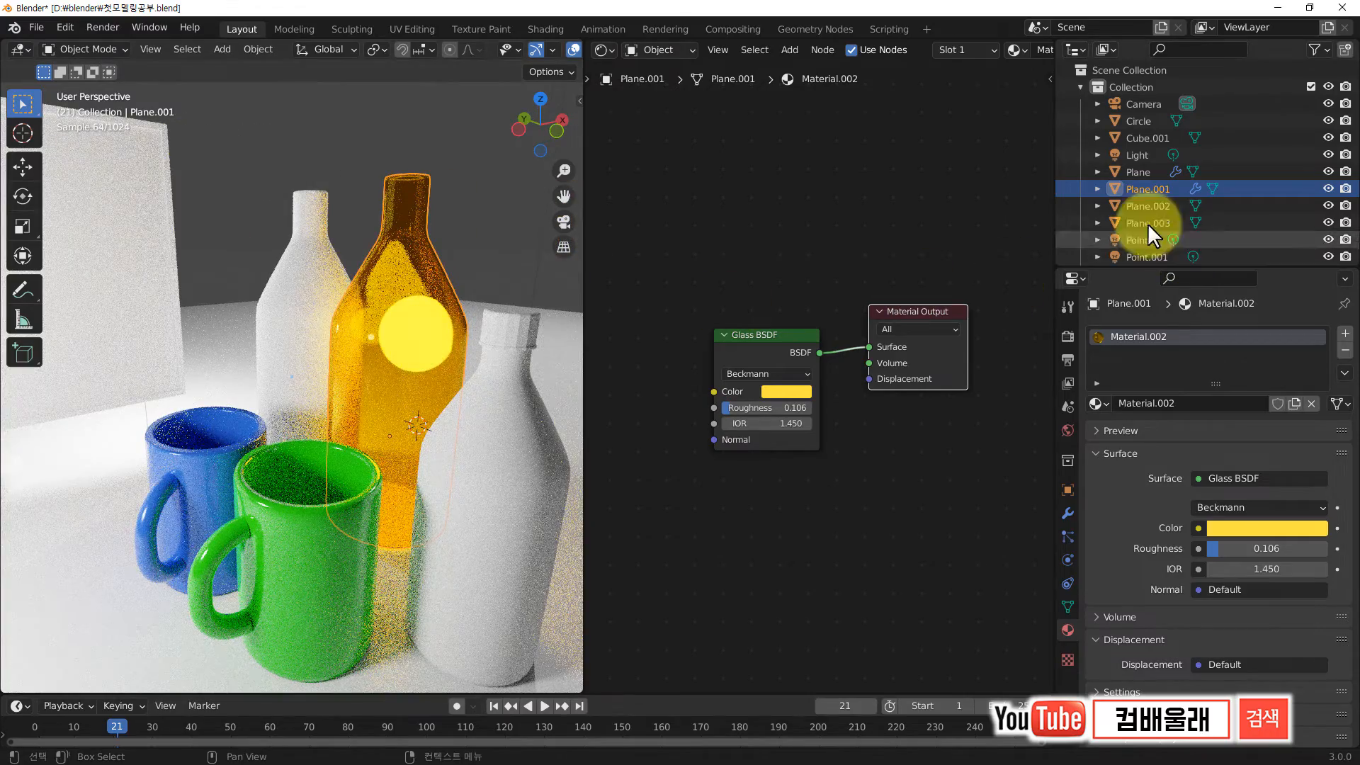
# Step: Select the plain white bottle behind the blue mug and create a new material for it
pyautogui.click(1147, 217)
pyautogui.moveTo(1232, 478); pyautogui.dragTo(1244, 476)
pyautogui.moveTo(379, 397); pyautogui.dragTo(283, 304, button='middle')
pyautogui.click(284, 304)
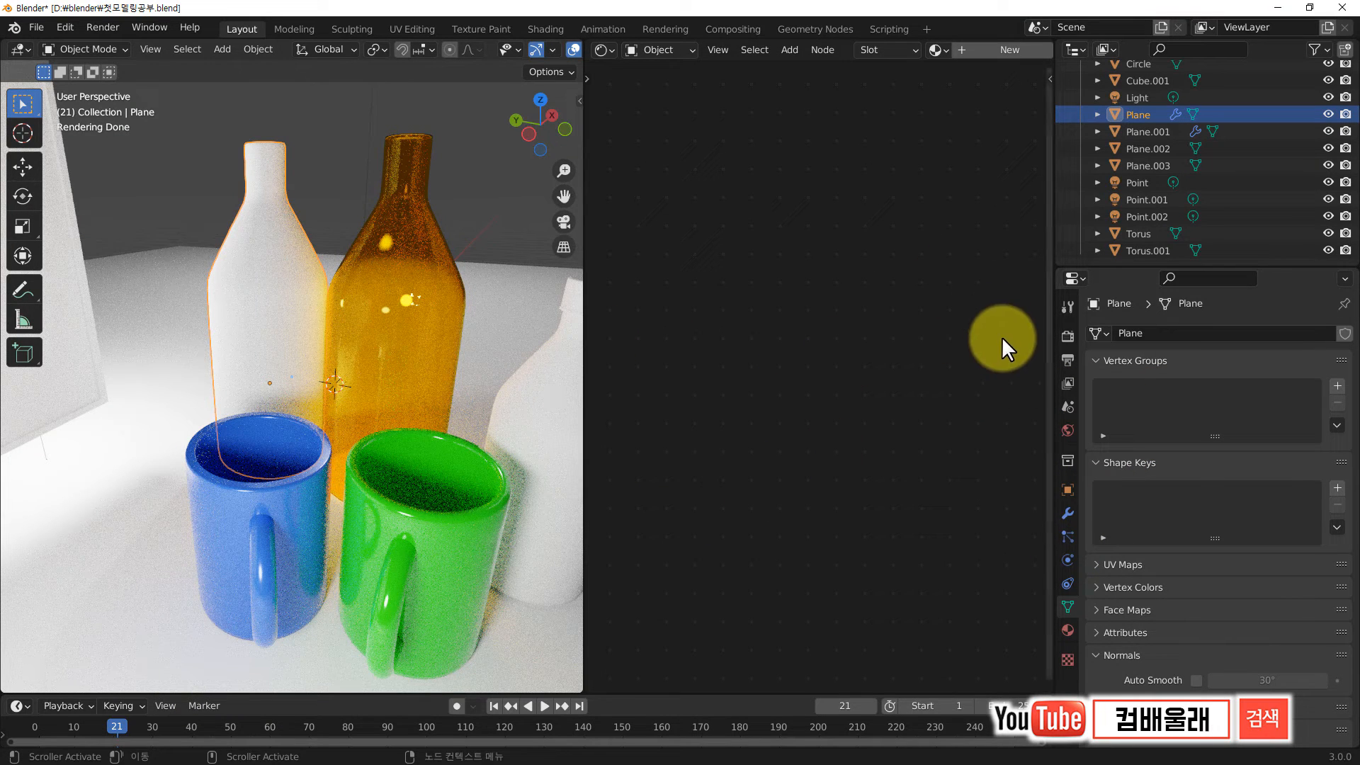
pyautogui.click(1067, 630)
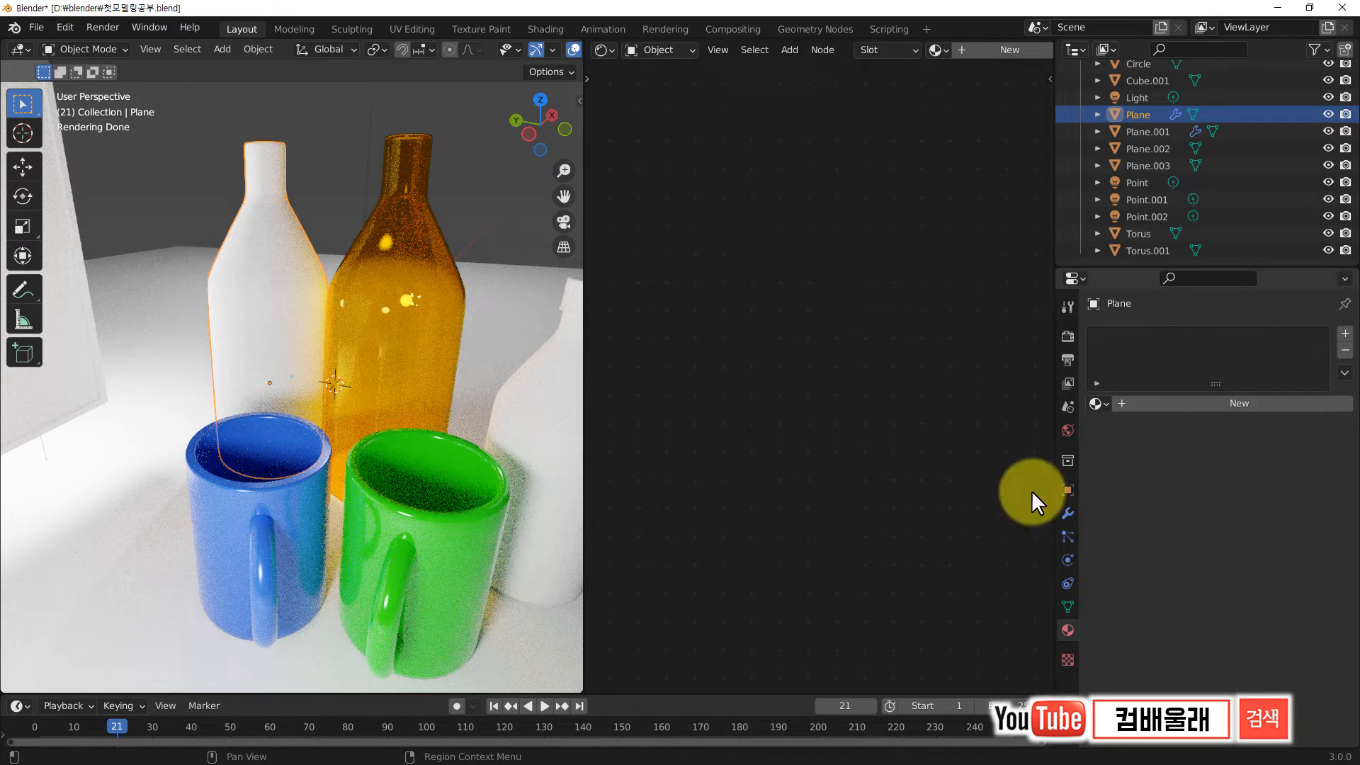
pyautogui.click(975, 55)
# Step: Arrange the white bottle's Principled BSDF and Material Output nodes side by side, with their tops roughly aligned, in the node graph
pyautogui.moveTo(729, 328); pyautogui.dragTo(692, 187)
pyautogui.moveTo(889, 194); pyautogui.dragTo(953, 207)
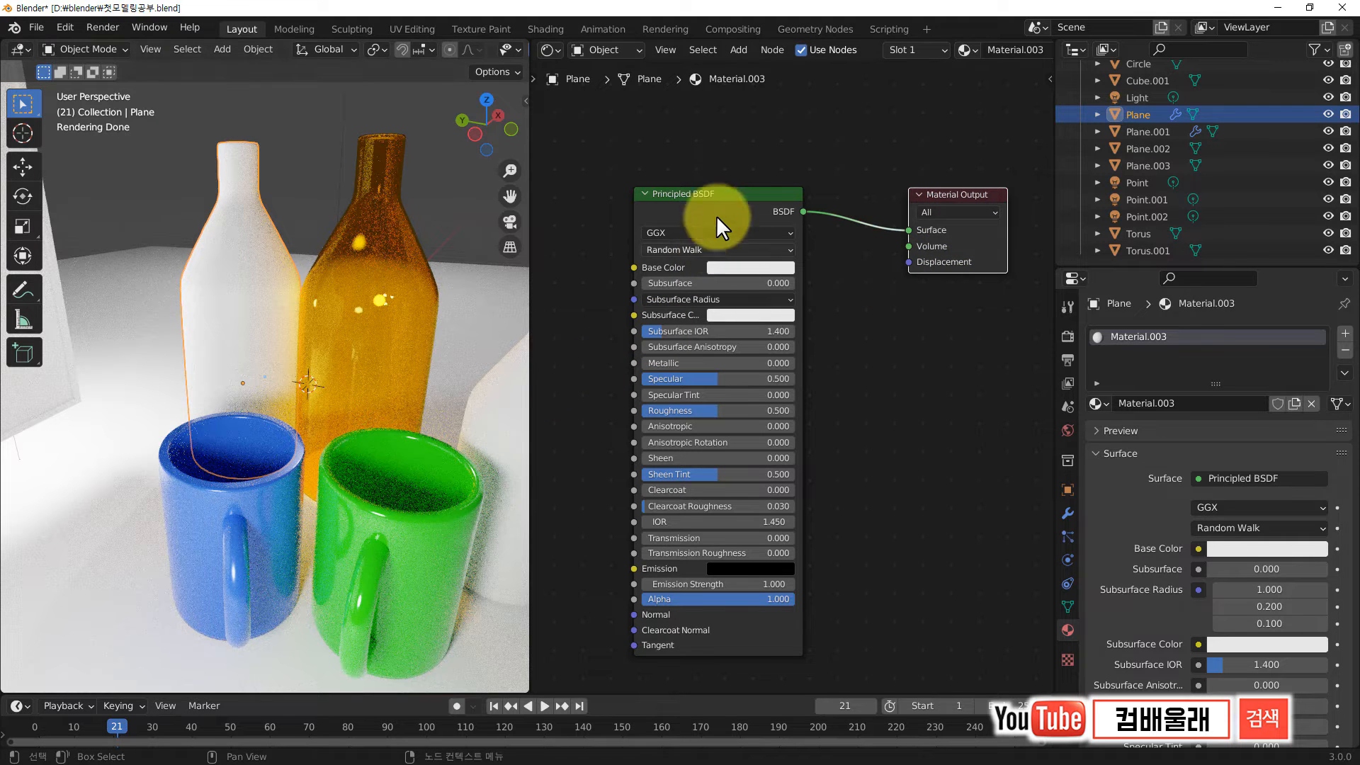
pyautogui.moveTo(725, 194); pyautogui.dragTo(770, 191)
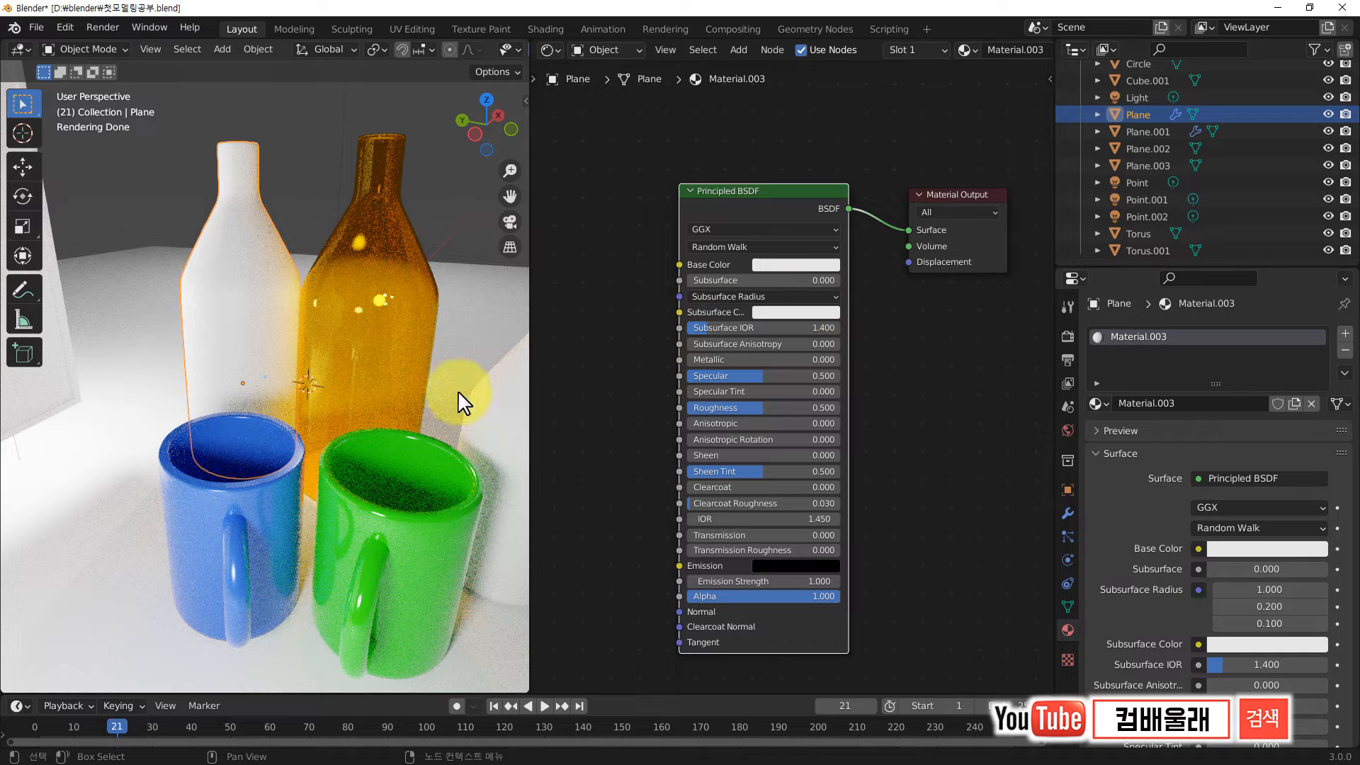
pyautogui.moveTo(737, 193); pyautogui.dragTo(759, 170)
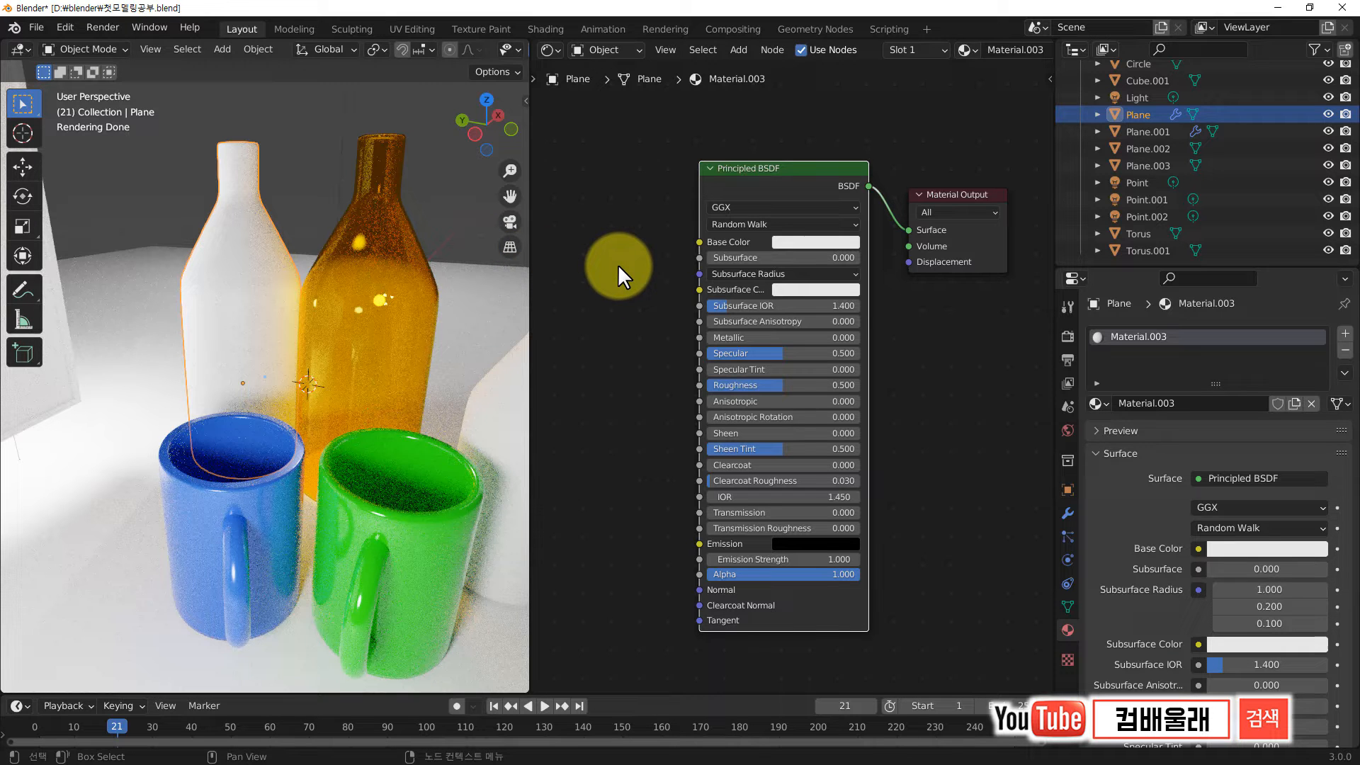
pyautogui.moveTo(783, 166); pyautogui.dragTo(767, 160)
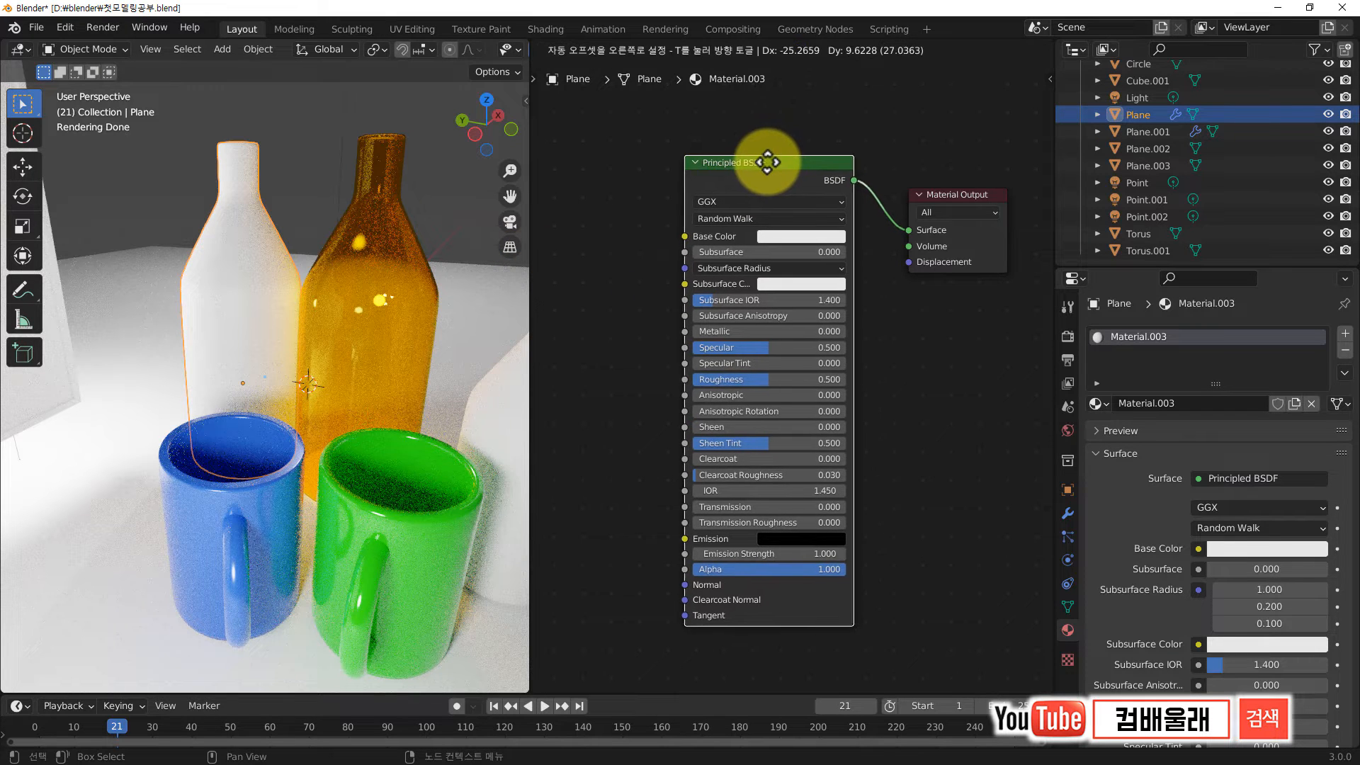
pyautogui.moveTo(943, 189); pyautogui.dragTo(943, 162)
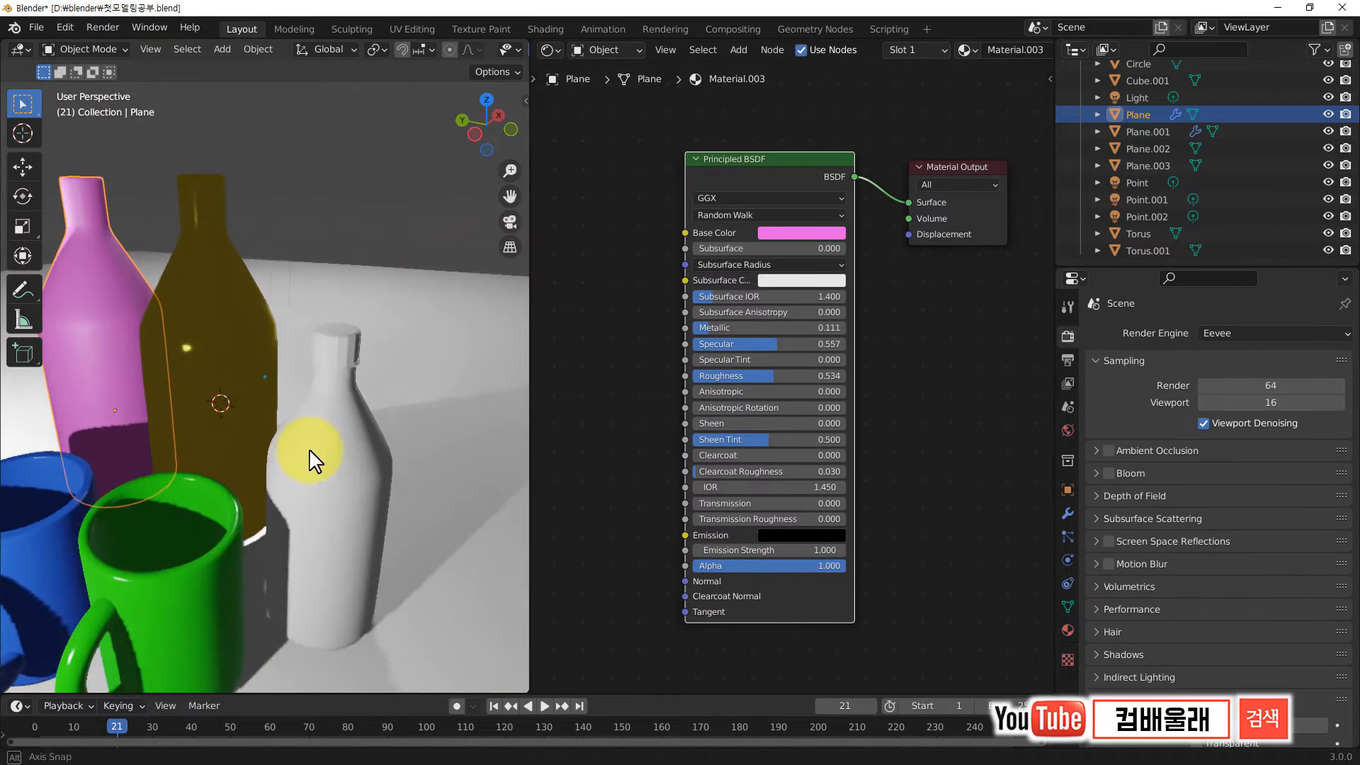
pyautogui.moveTo(309, 455); pyautogui.dragTo(303, 410, button='middle')
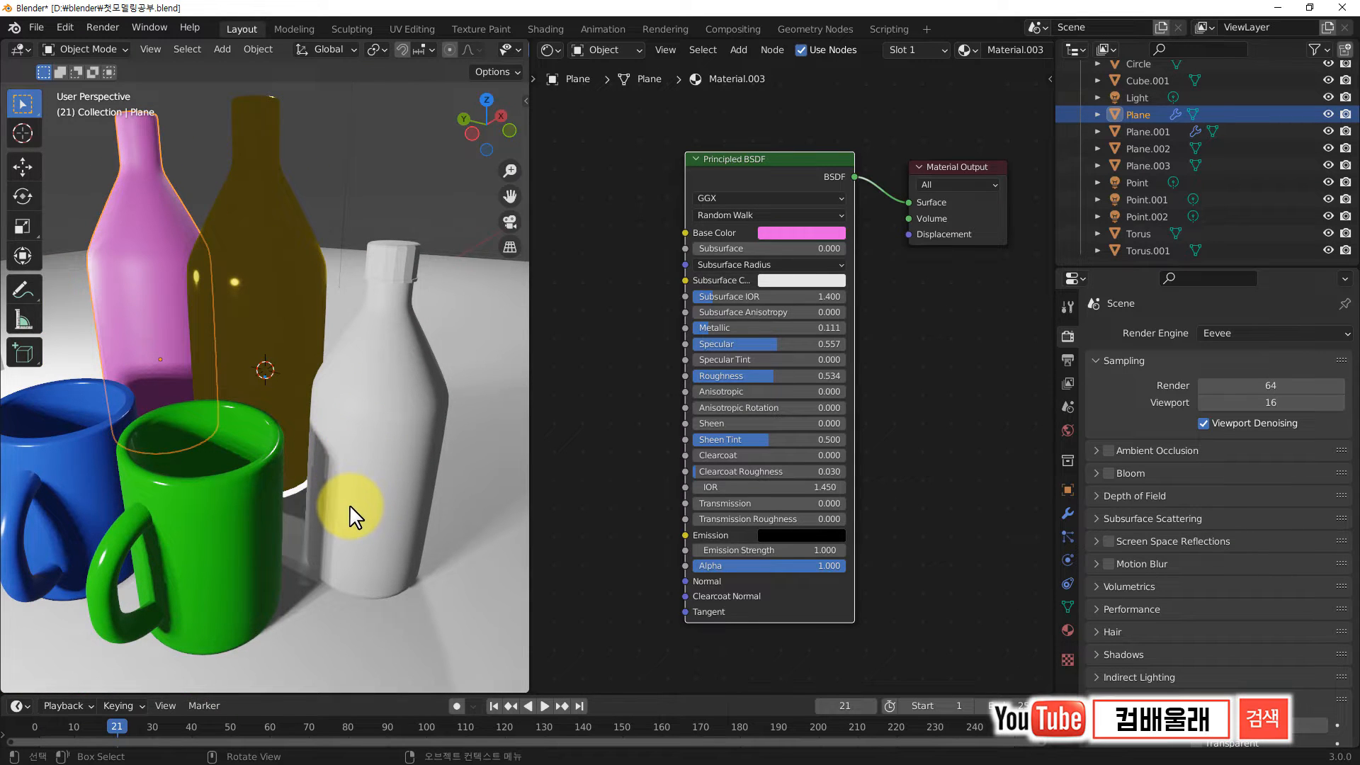
pyautogui.scroll(5, 350, 504)
pyautogui.scroll(-5, 350, 503)
pyautogui.moveTo(338, 504)
pyautogui.mouseDown(button='middle')
pyautogui.moveTo(342, 464)
pyautogui.moveTo(323, 509)
pyautogui.moveTo(321, 494)
pyautogui.moveTo(342, 479)
pyautogui.mouseUp(button='middle')
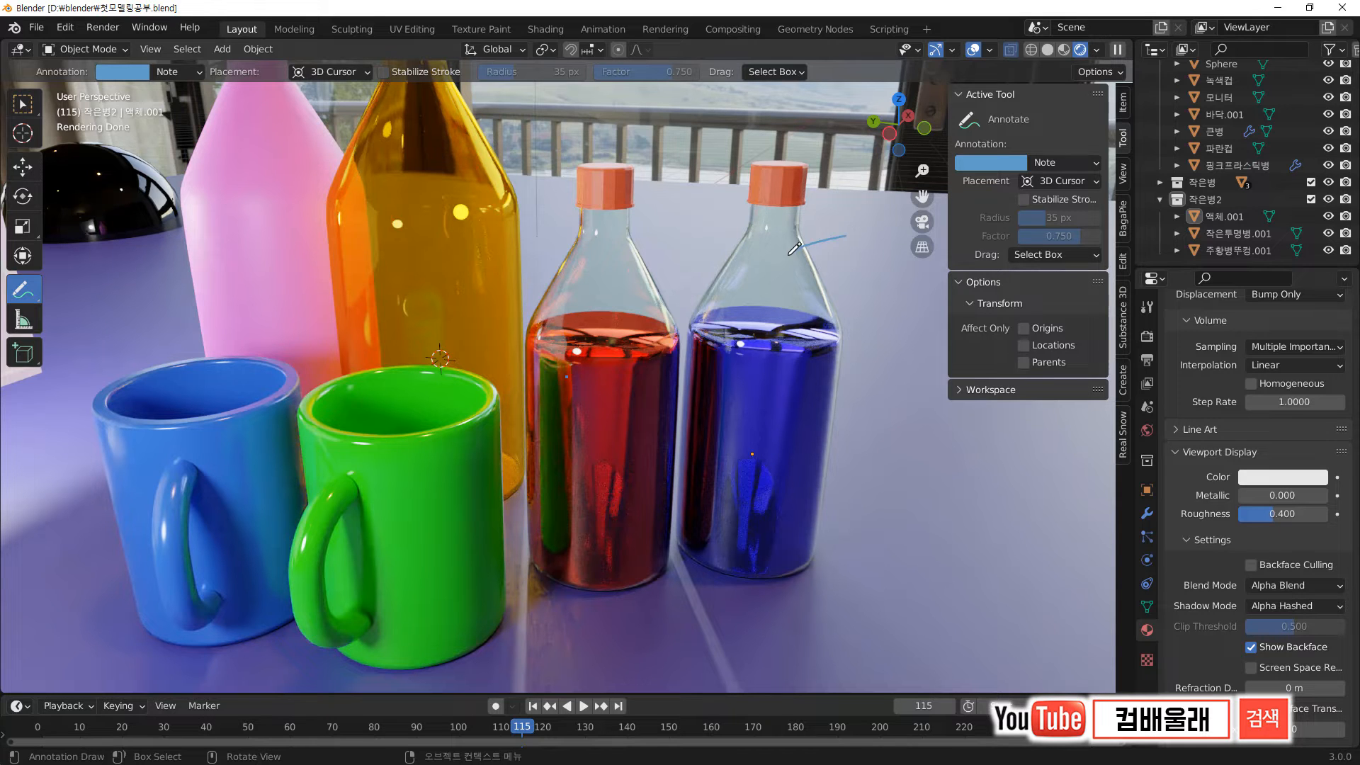
# Step: Annotate the small bottles with arrows at the blue bottle's cap and glass, circles on both liquids and a curved outline around the red liquid
pyautogui.moveTo(798, 241); pyautogui.dragTo(801, 261)
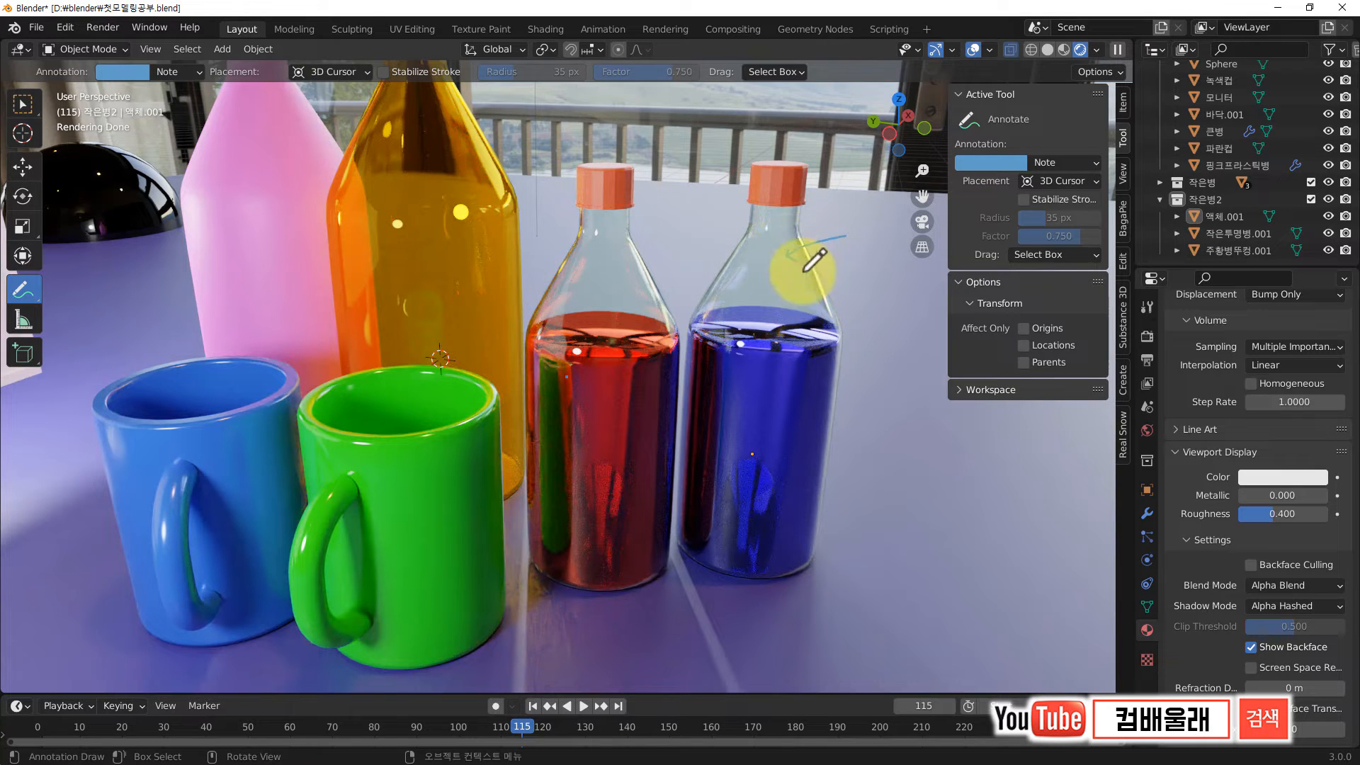
pyautogui.moveTo(825, 193); pyautogui.dragTo(799, 183)
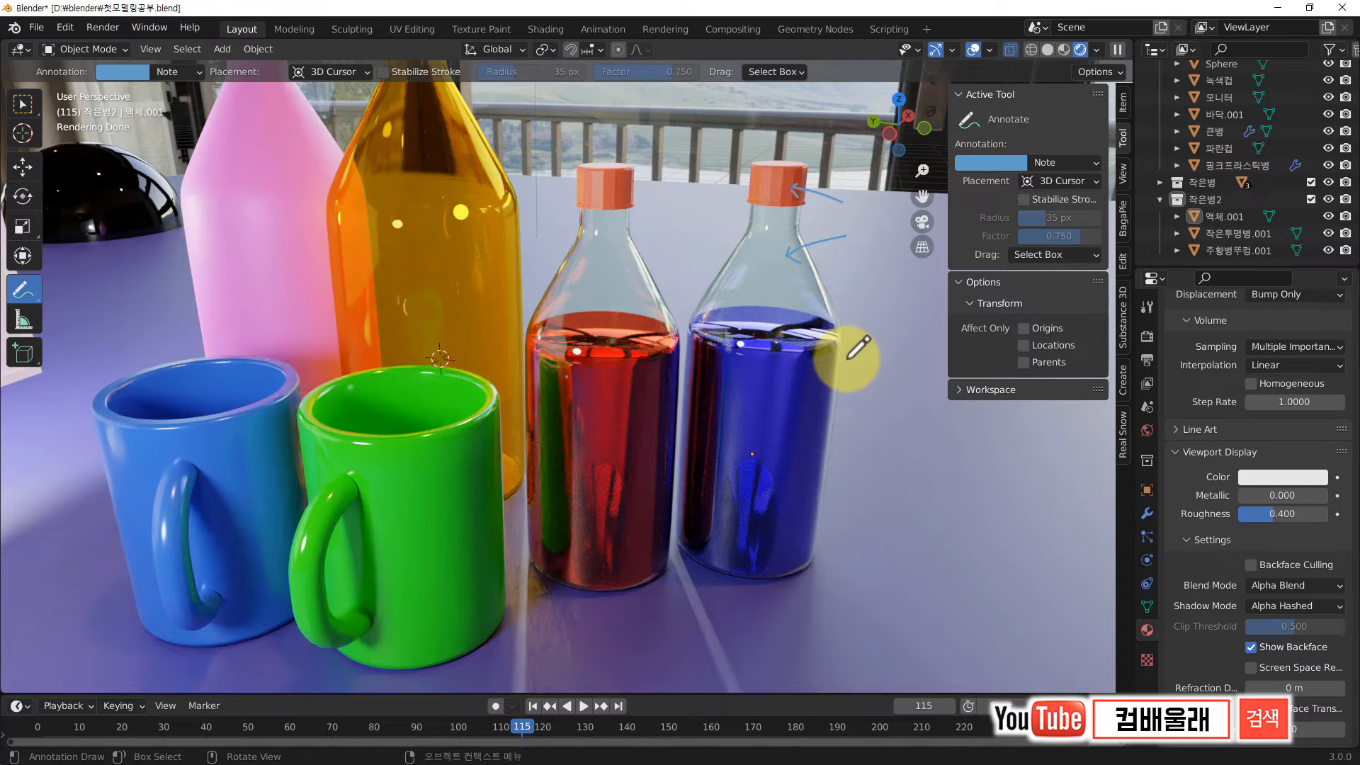
pyautogui.moveTo(768, 405)
pyautogui.mouseDown()
pyautogui.moveTo(783, 396)
pyautogui.moveTo(767, 413)
pyautogui.mouseUp()
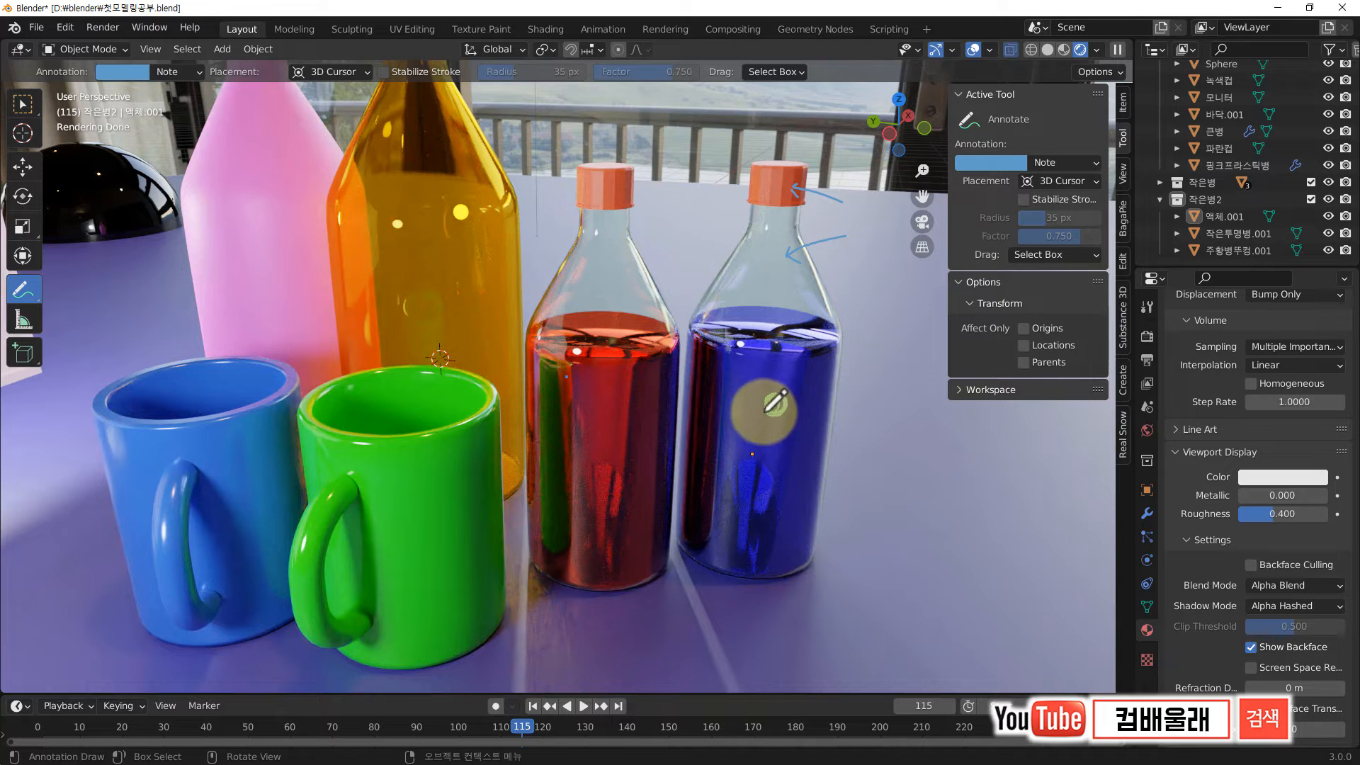
pyautogui.moveTo(601, 413); pyautogui.dragTo(606, 401)
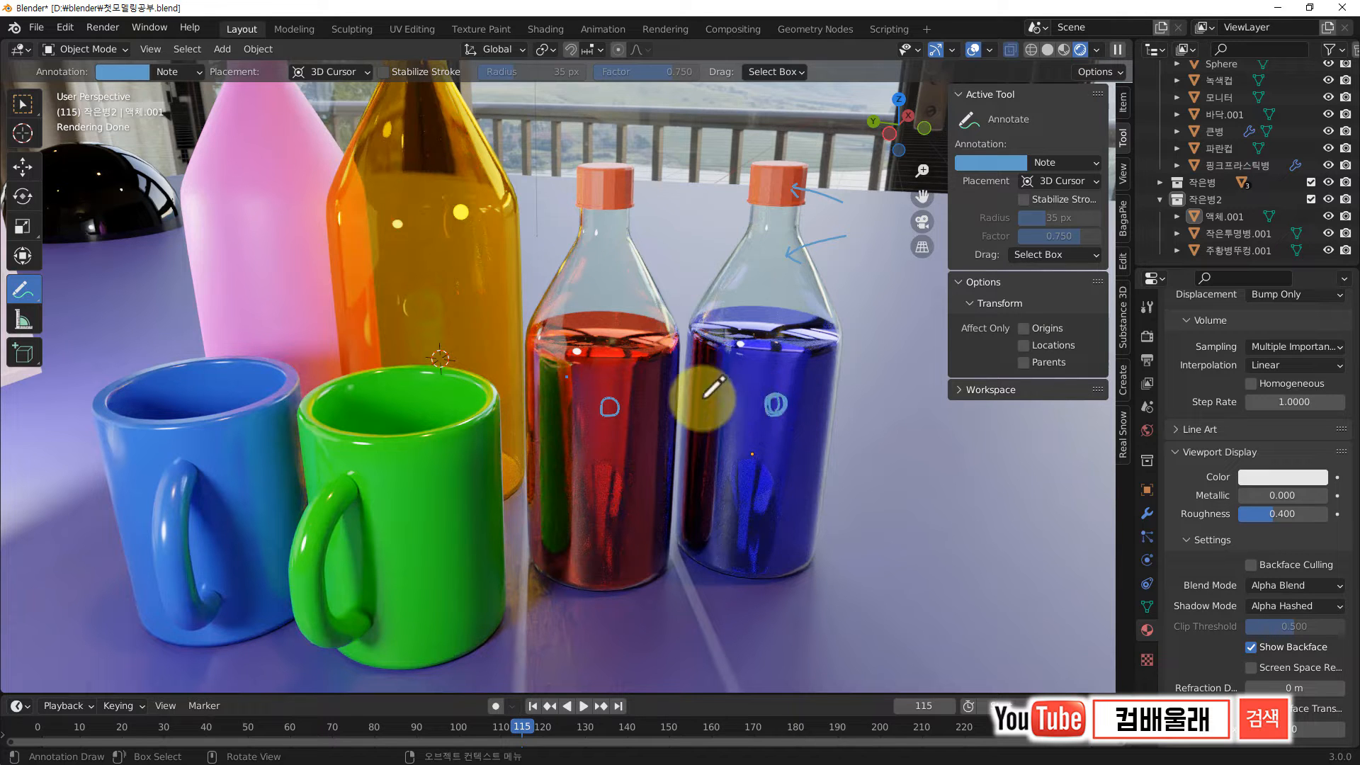
pyautogui.moveTo(526, 393); pyautogui.dragTo(677, 384)
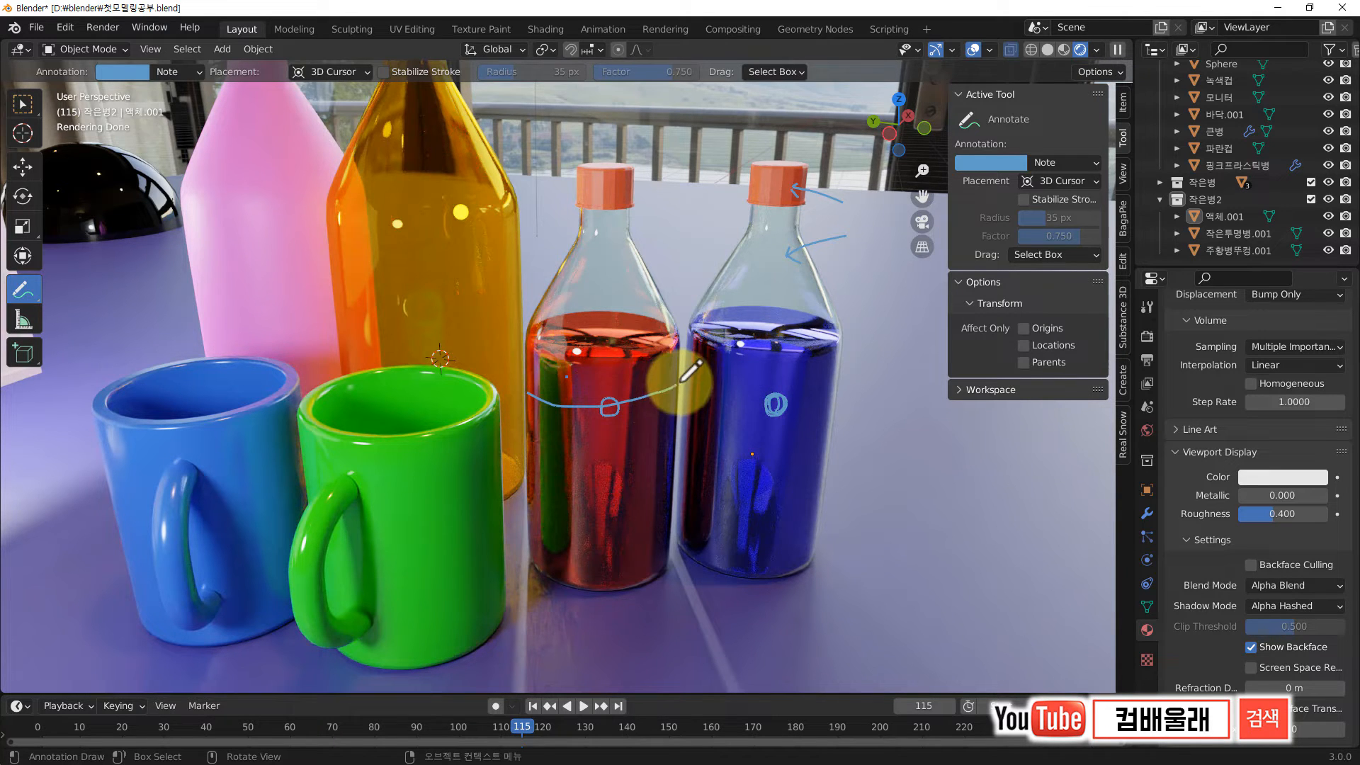
pyautogui.moveTo(669, 466)
pyautogui.mouseDown()
pyautogui.moveTo(546, 471)
pyautogui.moveTo(529, 394)
pyautogui.mouseUp()
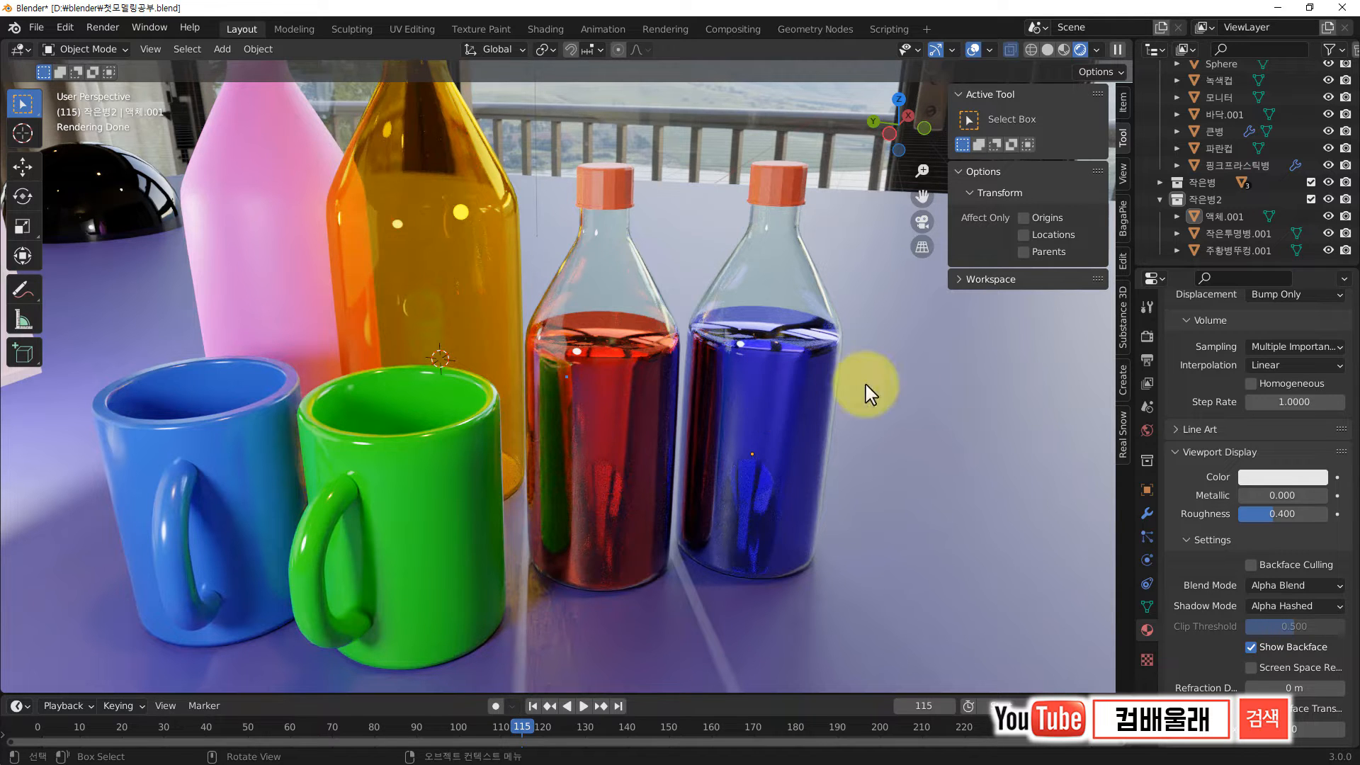
# Step: Move the blue liquid 액체.001 out of its bottle by -0.6536 m along Y and try to edit the emptied bottle's mesh
pyautogui.click(1214, 215)
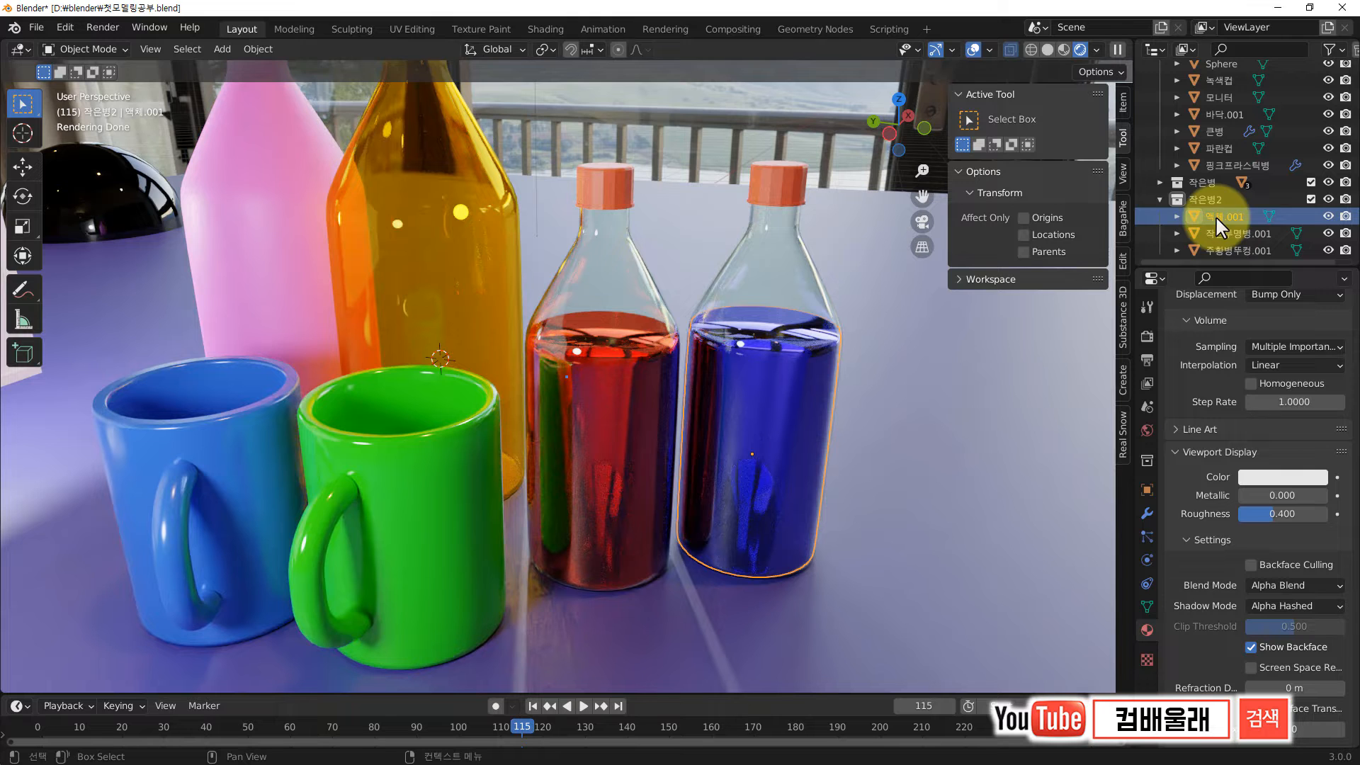
pyautogui.hotkey('shift', 'space')
pyautogui.press('g')
pyautogui.moveTo(686, 442); pyautogui.dragTo(910, 460)
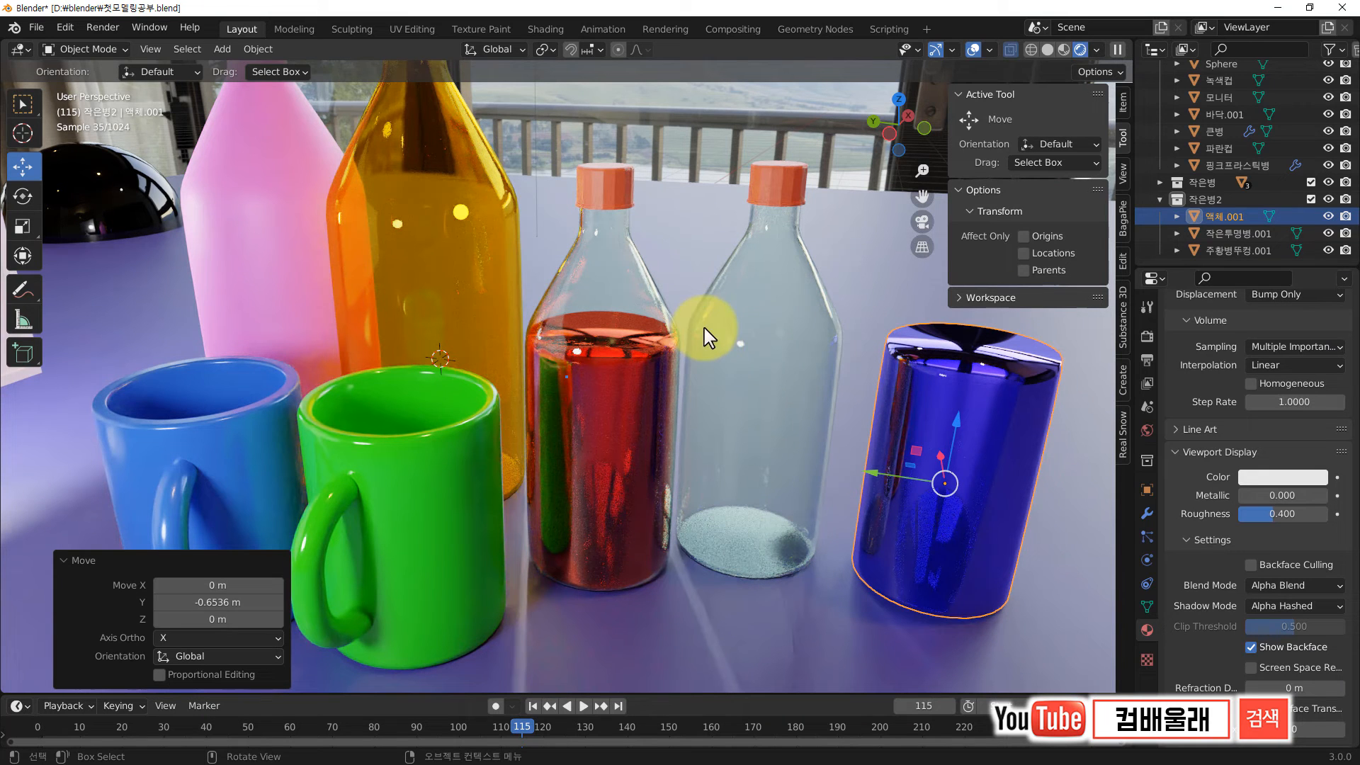
pyautogui.click(768, 338)
pyautogui.press('Tab')
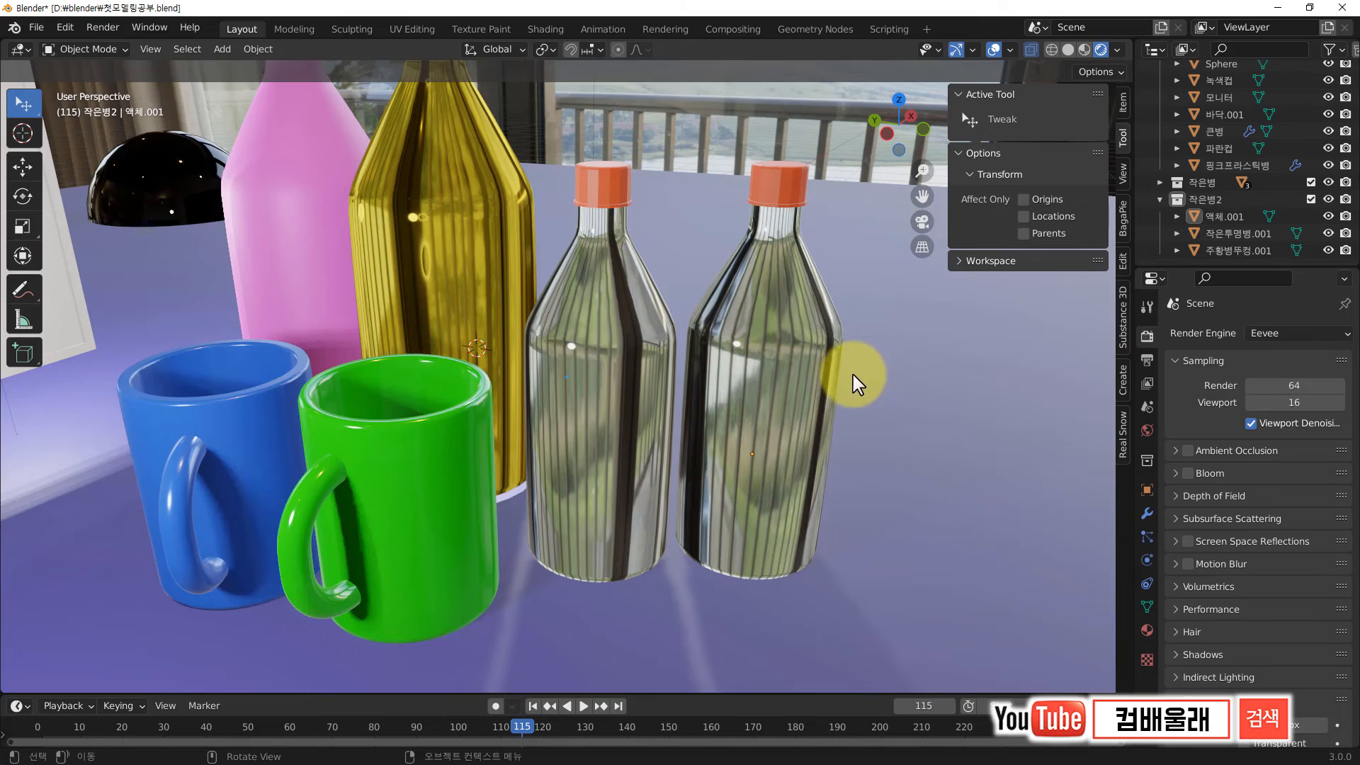
# Step: Isolate the clear bottle 작은투명병.001 in local view while editing its mesh and activate the Select Box tool
pyautogui.moveTo(853, 374); pyautogui.dragTo(809, 386, button='middle')
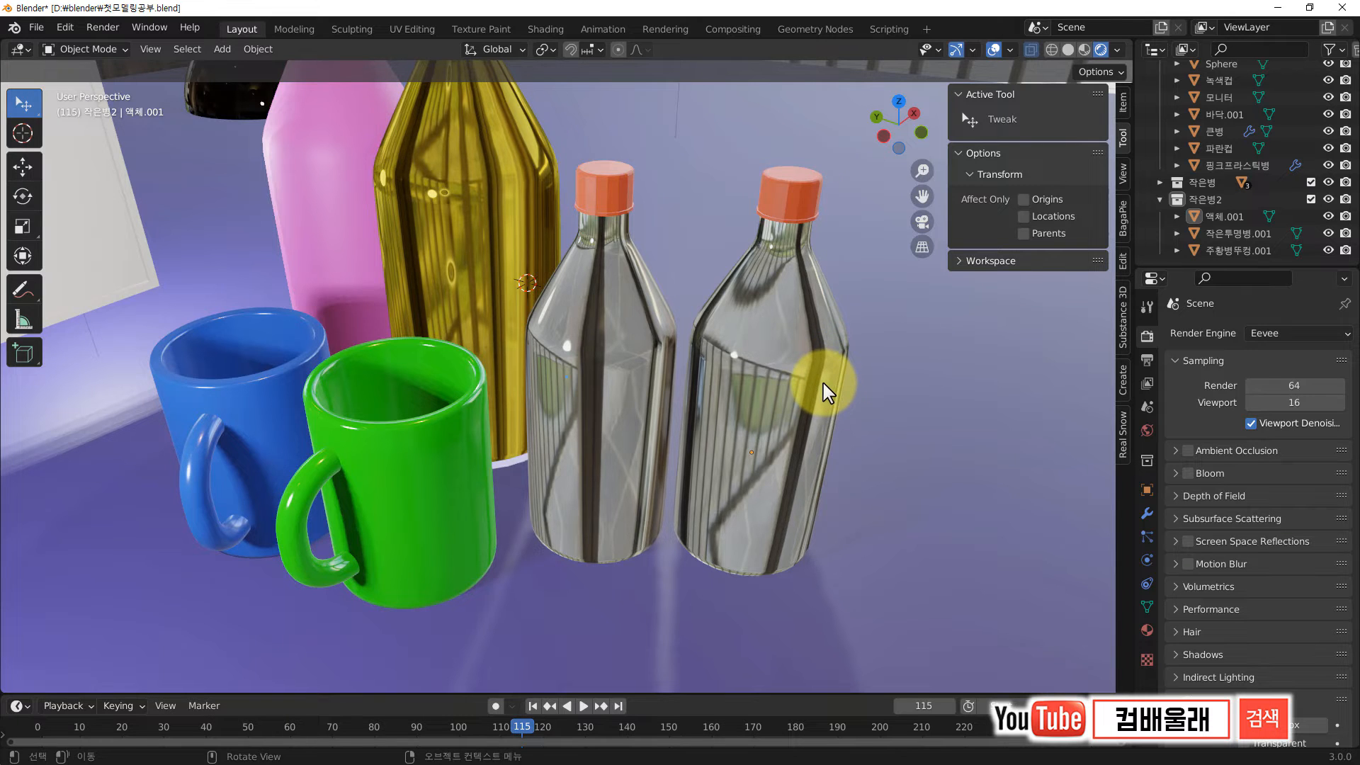
pyautogui.moveTo(827, 392); pyautogui.dragTo(838, 367, button='middle')
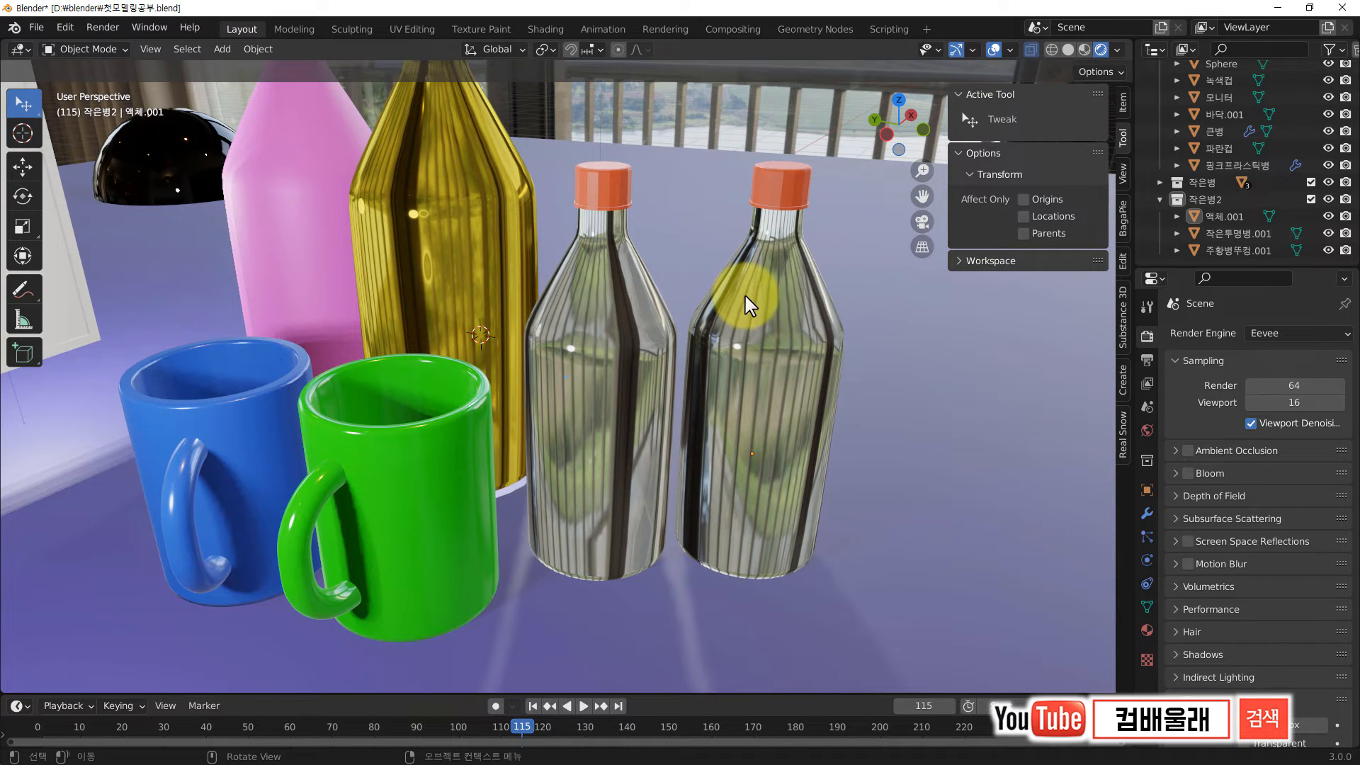
pyautogui.scroll(-3, 779, 361)
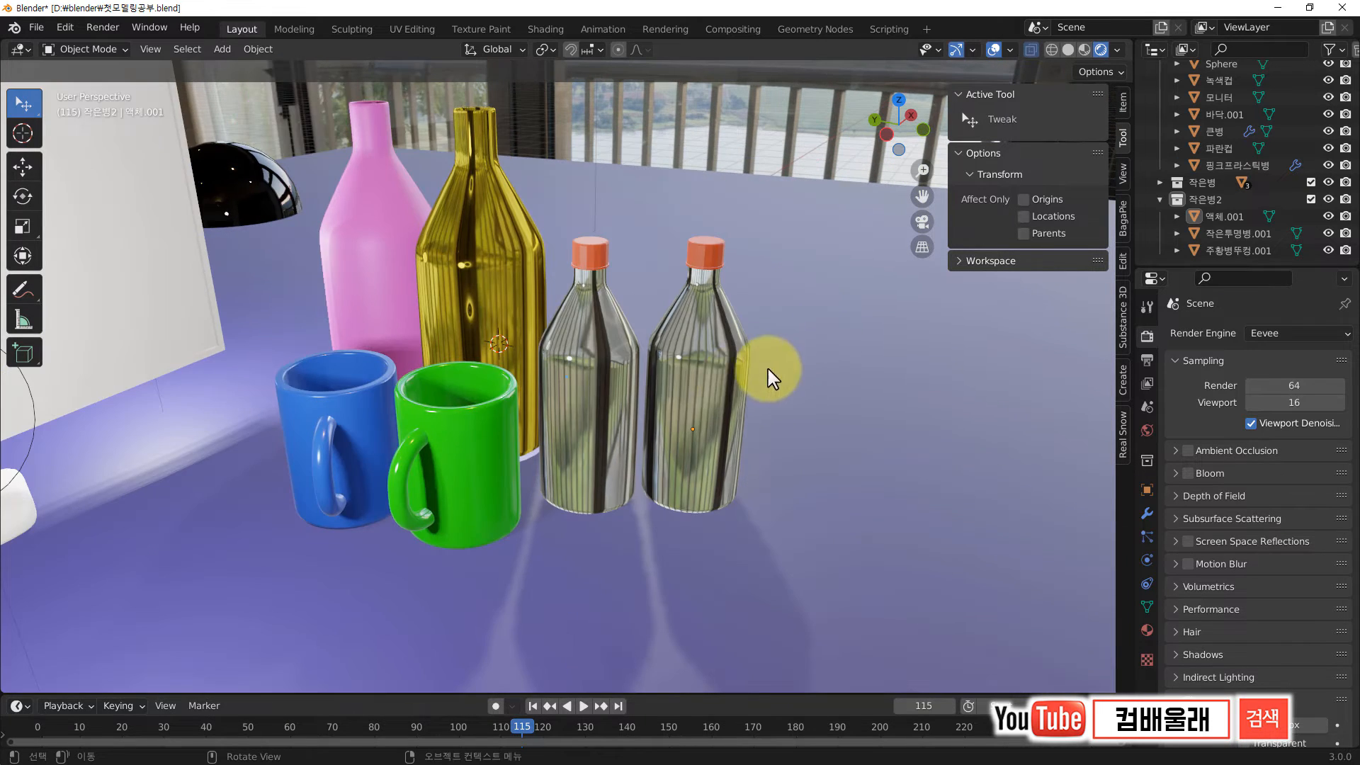
pyautogui.scroll(7, 736, 375)
pyautogui.scroll(-5, 801, 368)
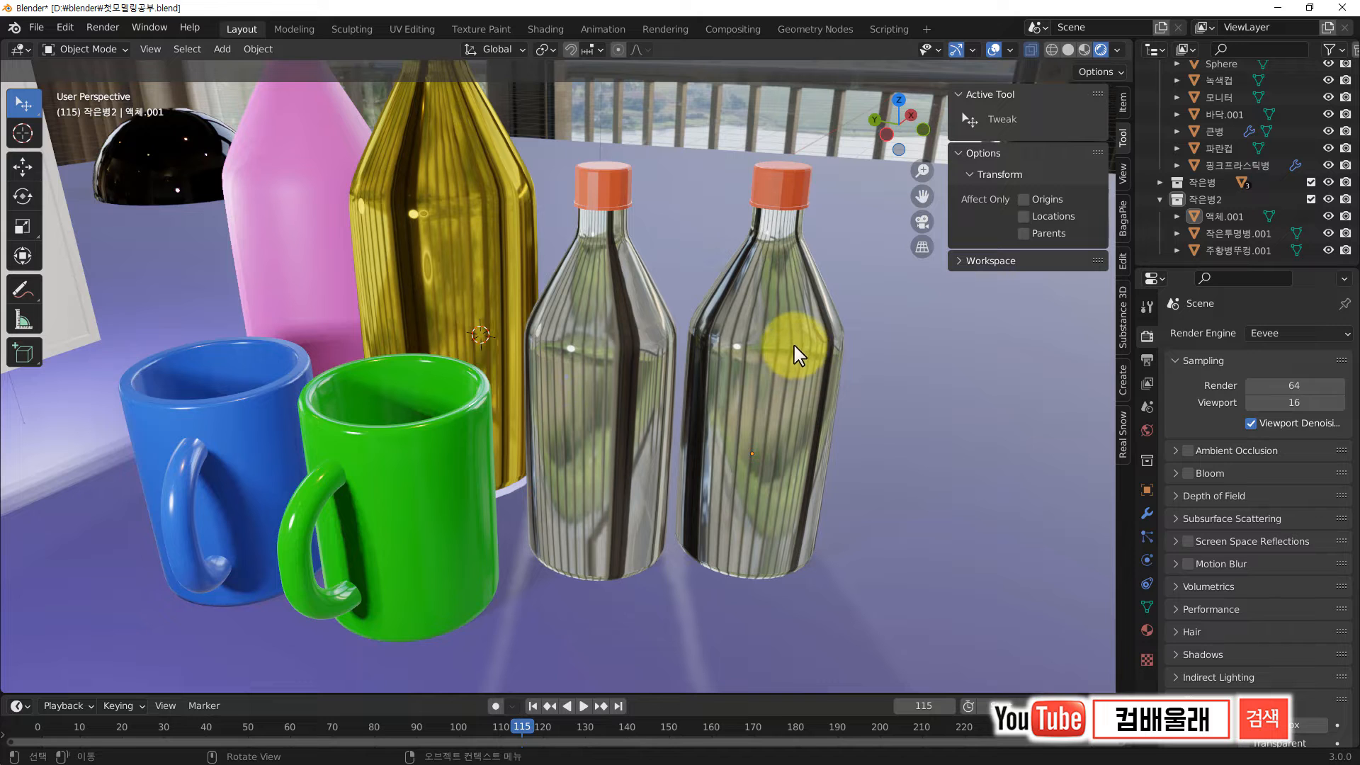
pyautogui.keyDown('shift'); pyautogui.moveTo(763, 368); pyautogui.dragTo(734, 374, button='middle'); pyautogui.keyUp('shift')
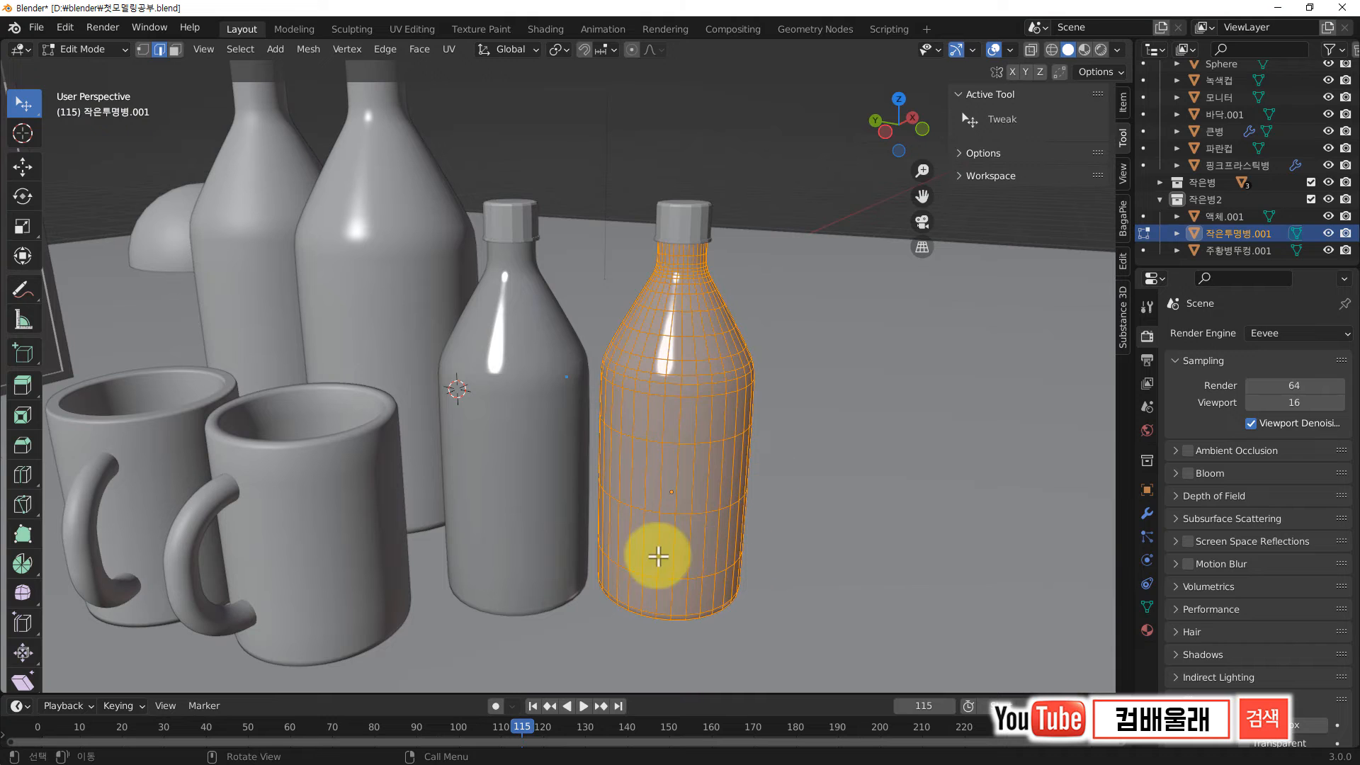
pyautogui.moveTo(699, 495); pyautogui.dragTo(746, 461, button='middle')
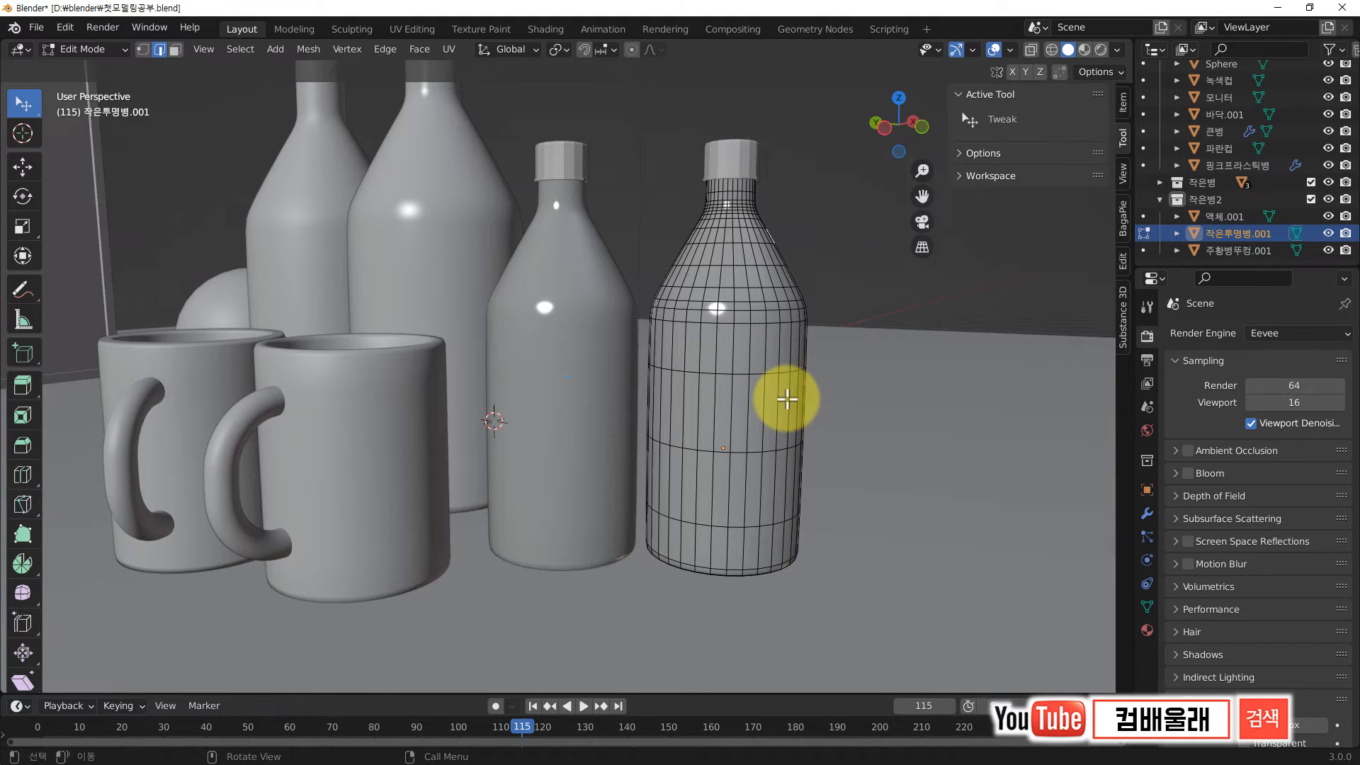
pyautogui.keyDown('shift'); pyautogui.moveTo(780, 403); pyautogui.dragTo(716, 379, button='middle'); pyautogui.keyUp('shift')
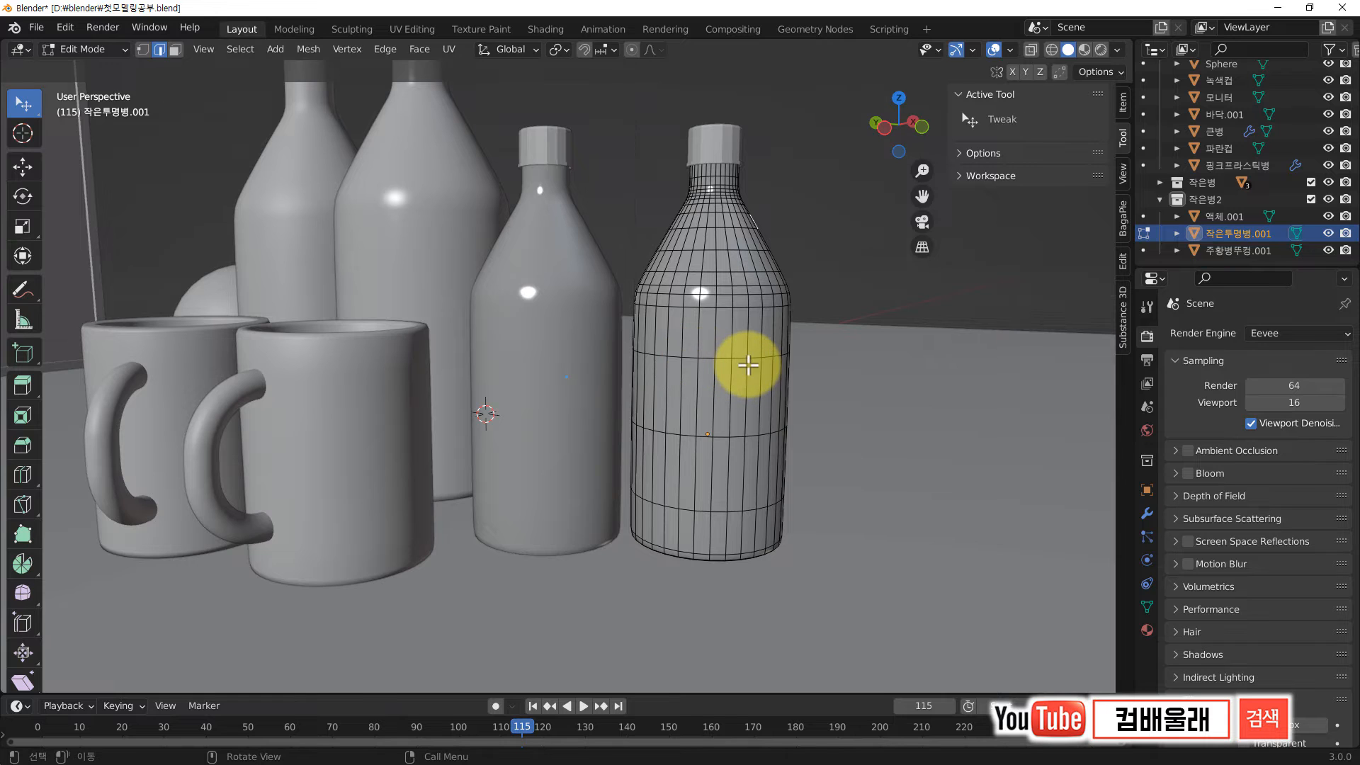
pyautogui.press('KP_Divide')
pyautogui.press('w')
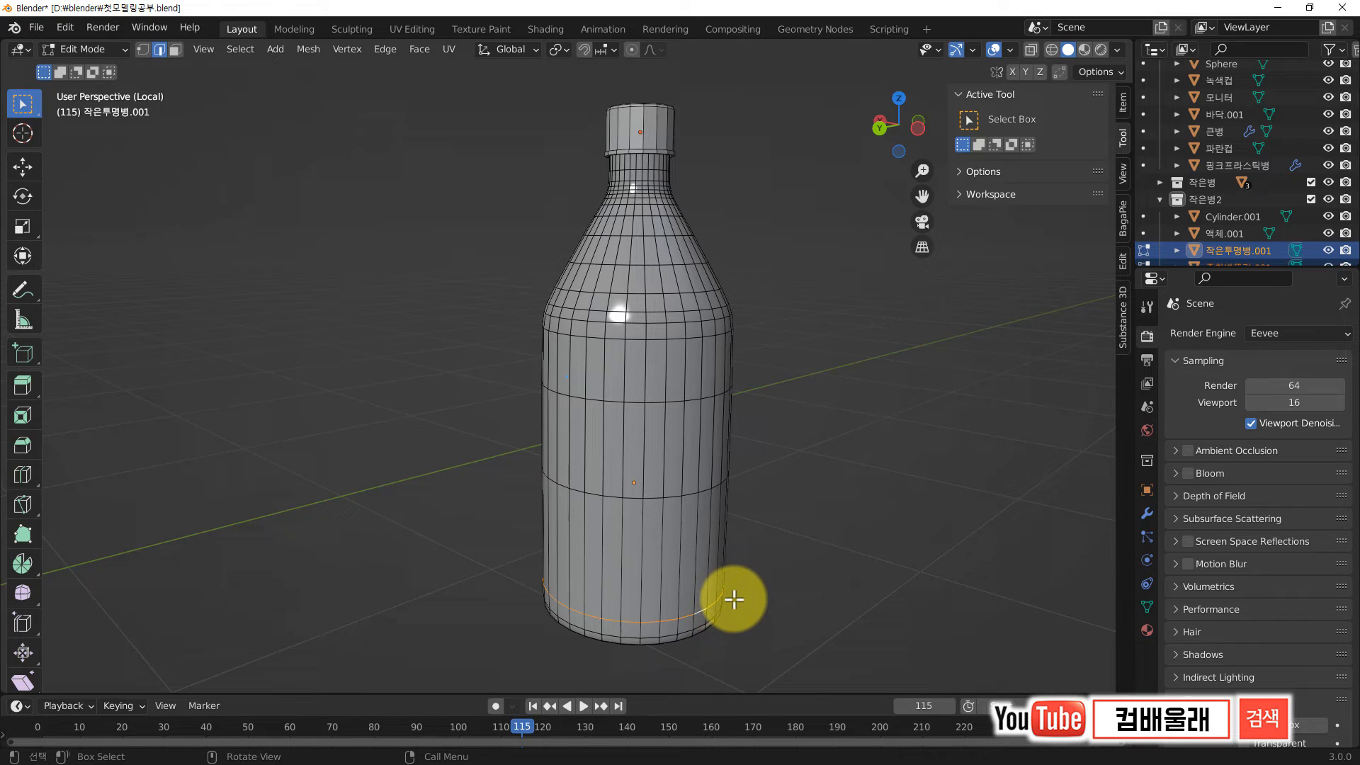
# Step: Separate the selected edge loop near the bottle's base into its own object and open that object in Edit Mode
pyautogui.press('p')
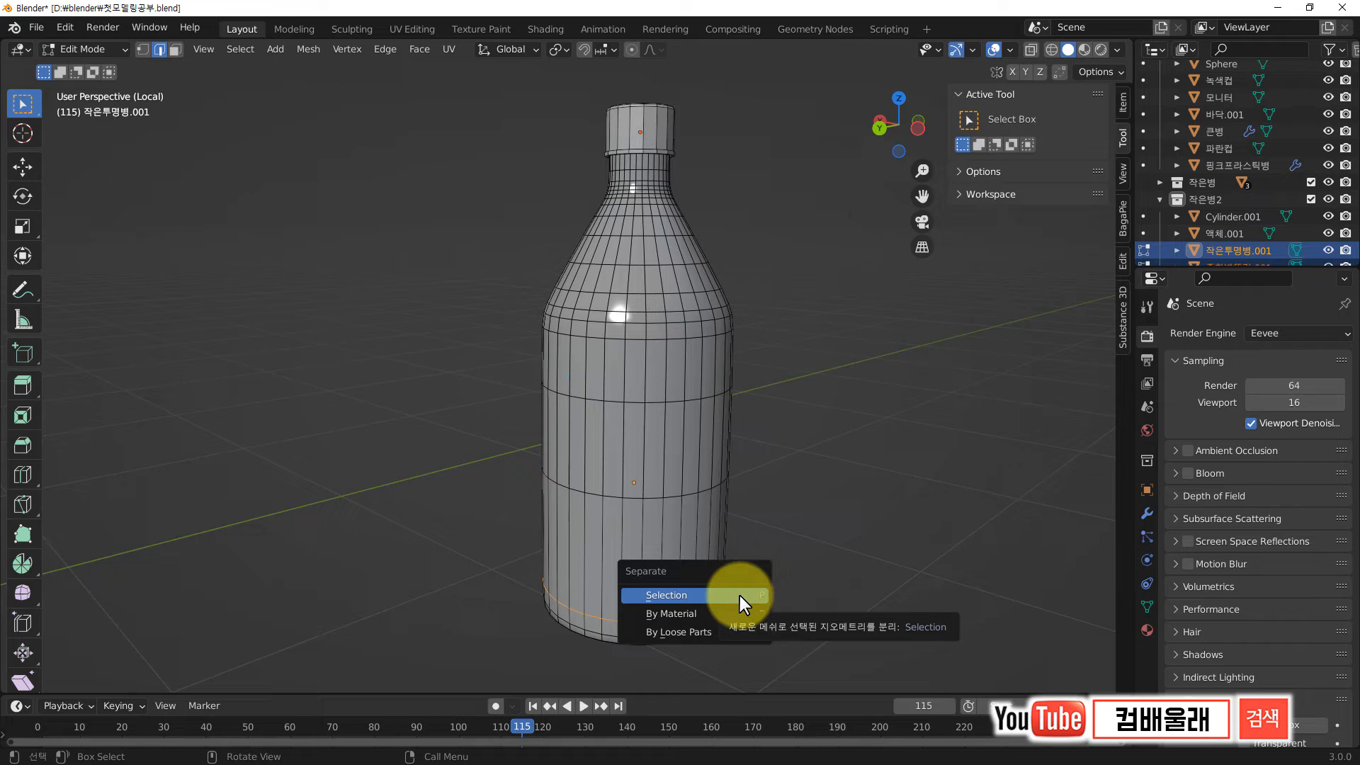
pyautogui.click(739, 595)
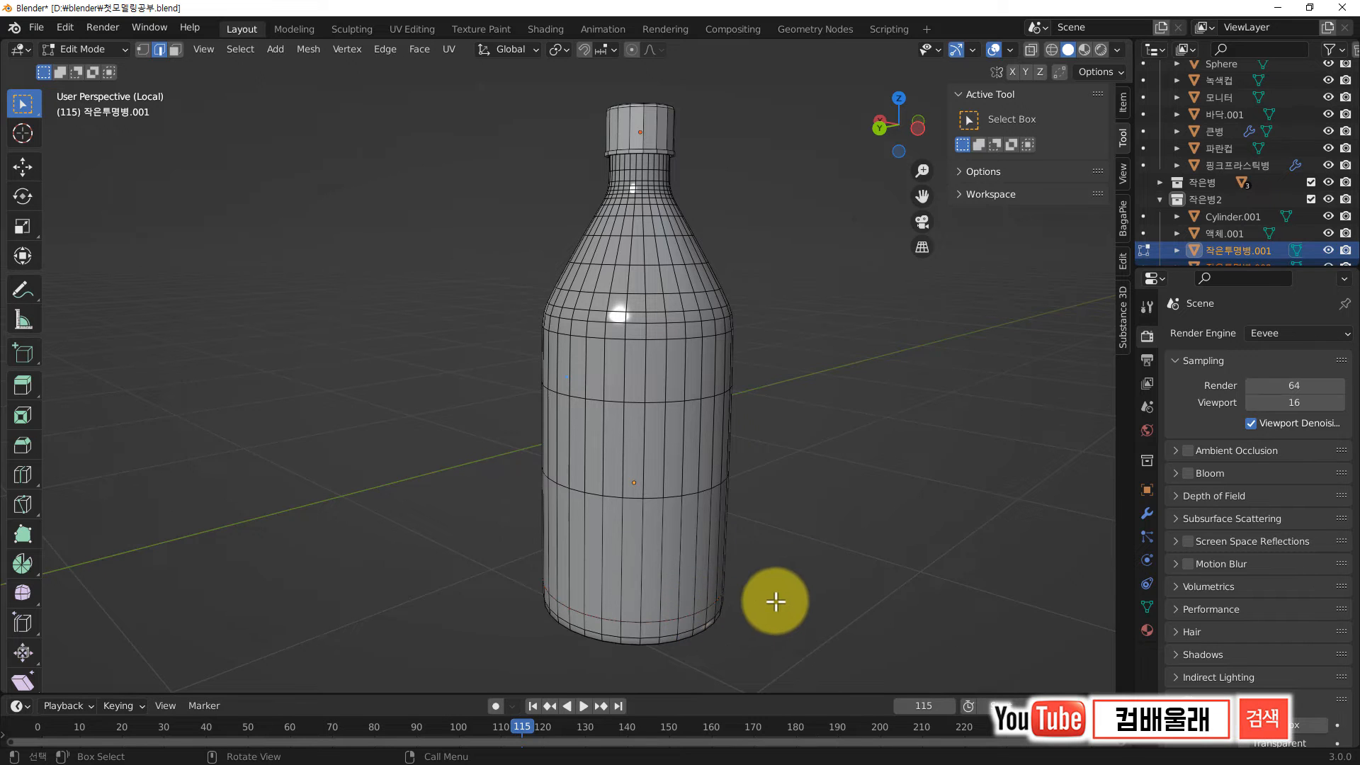
pyautogui.press('Tab')
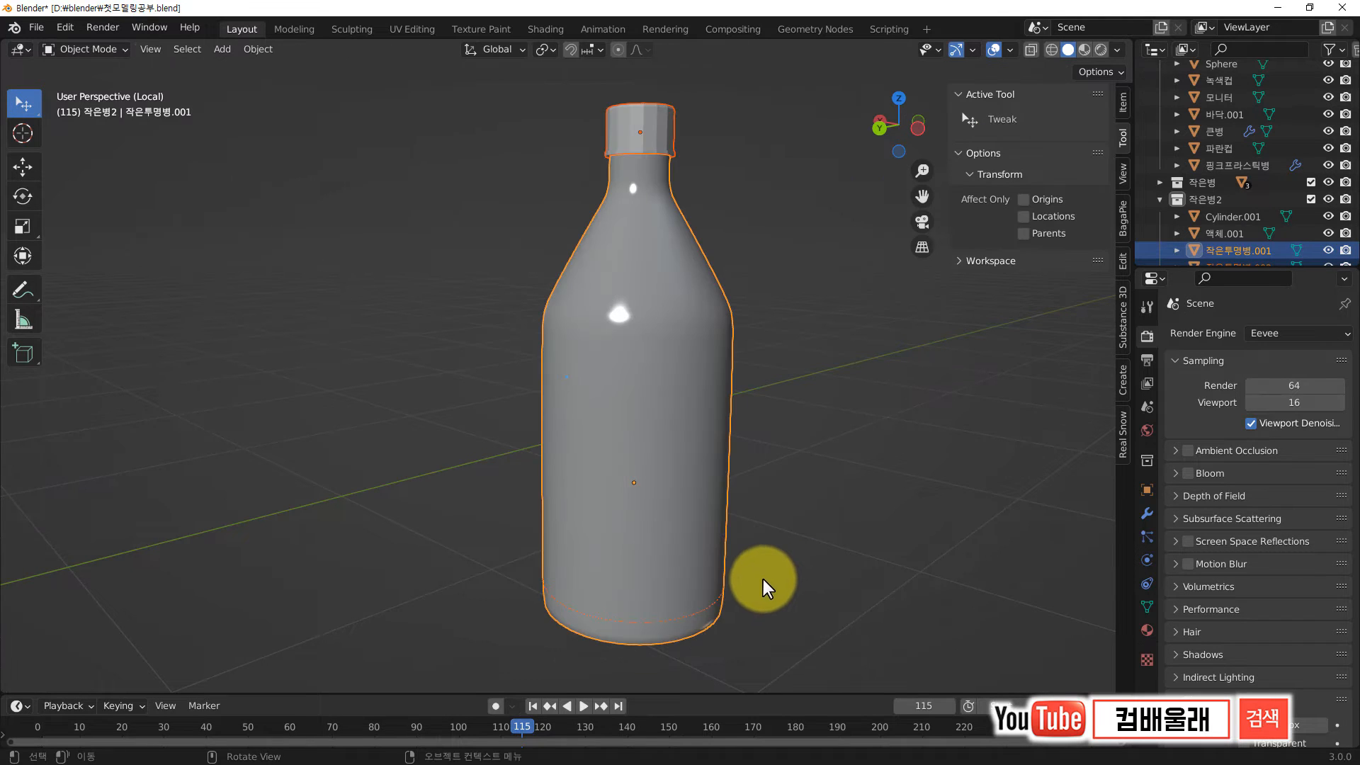
pyautogui.click(708, 606)
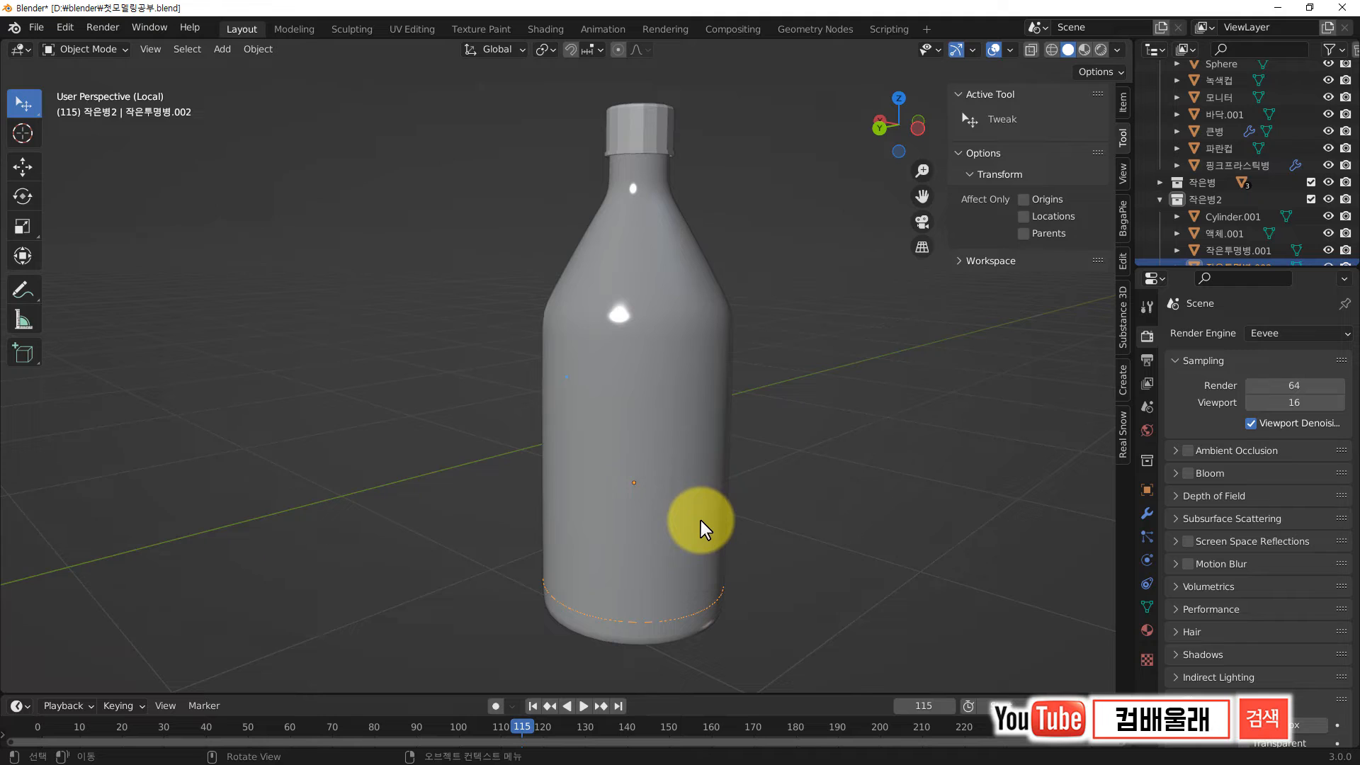
pyautogui.press('Tab')
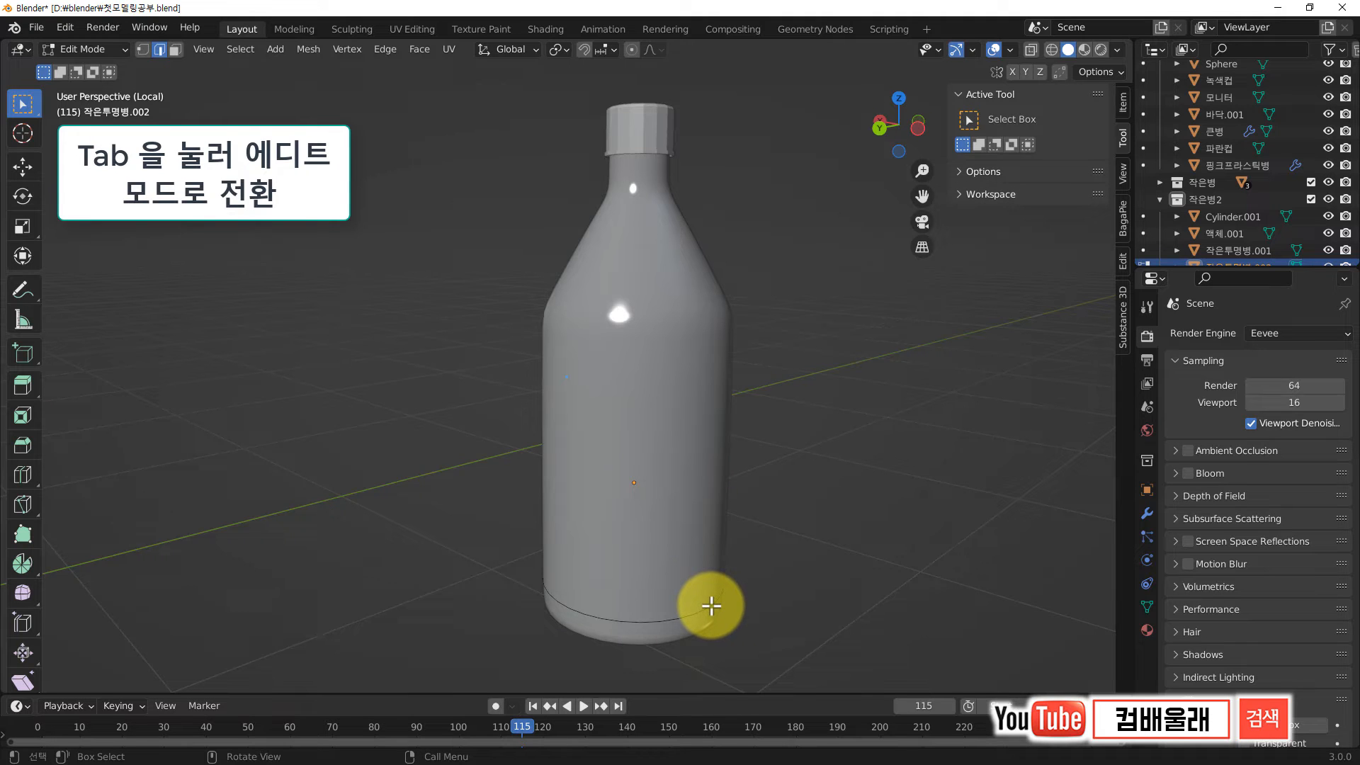
# Step: Raise the edge loop near the bottle's base slightly along Z and extrude it up to the shoulder as a label wall
pyautogui.press('alt')
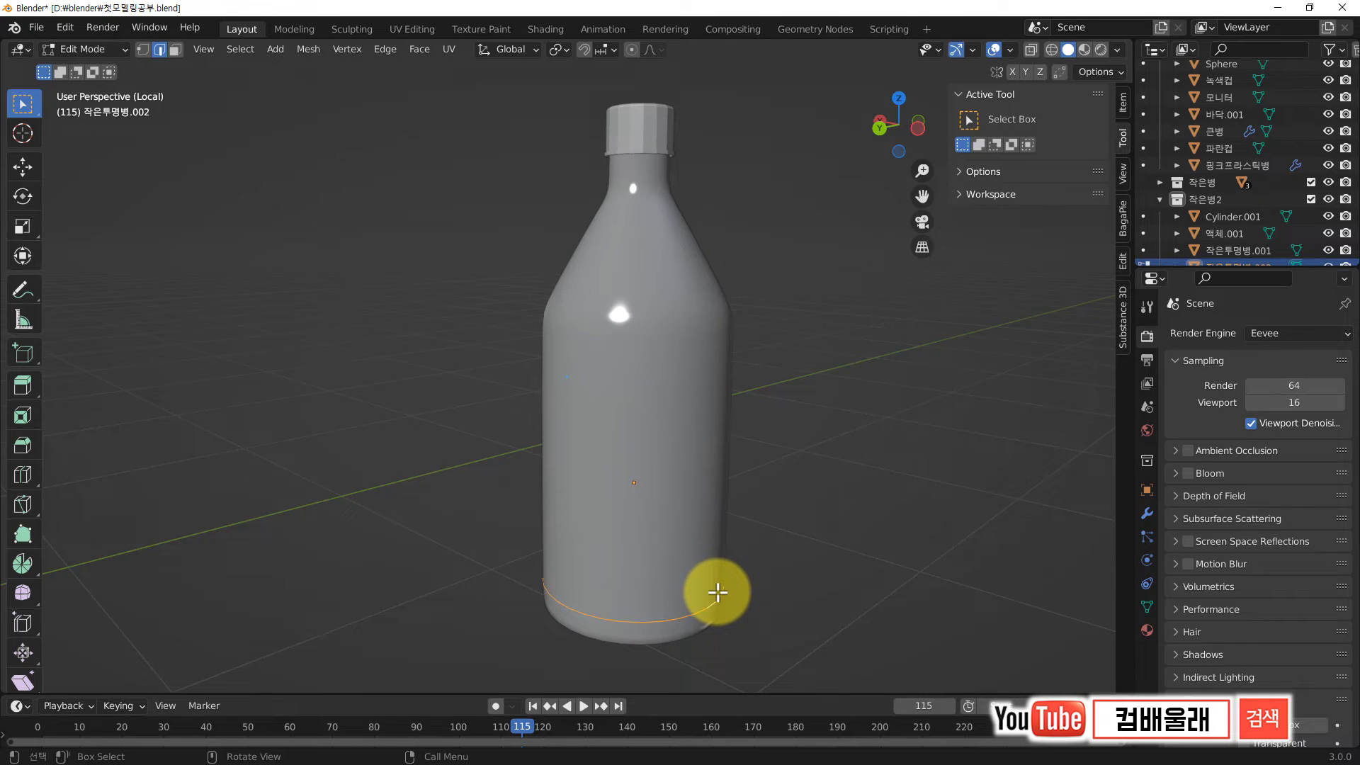
pyautogui.press('g')
pyautogui.press('z')
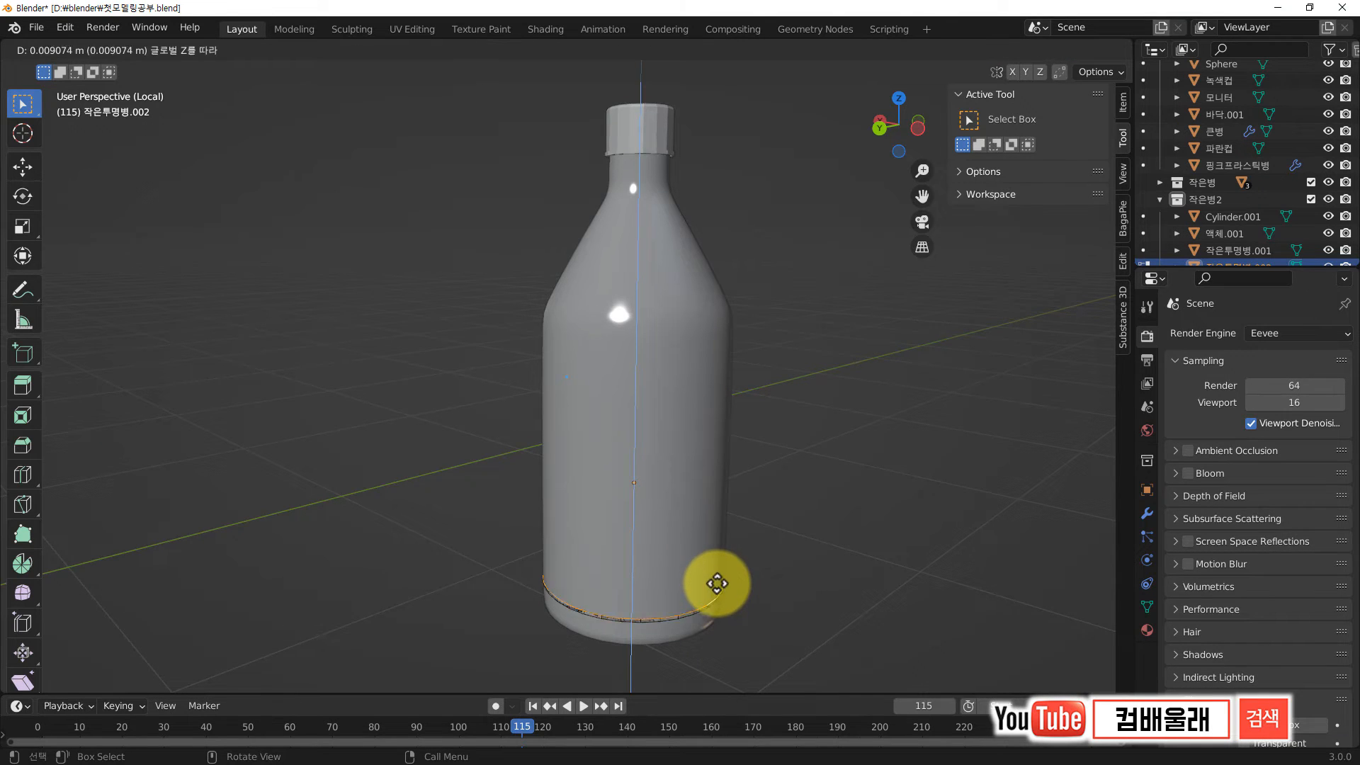
pyautogui.click(739, 344)
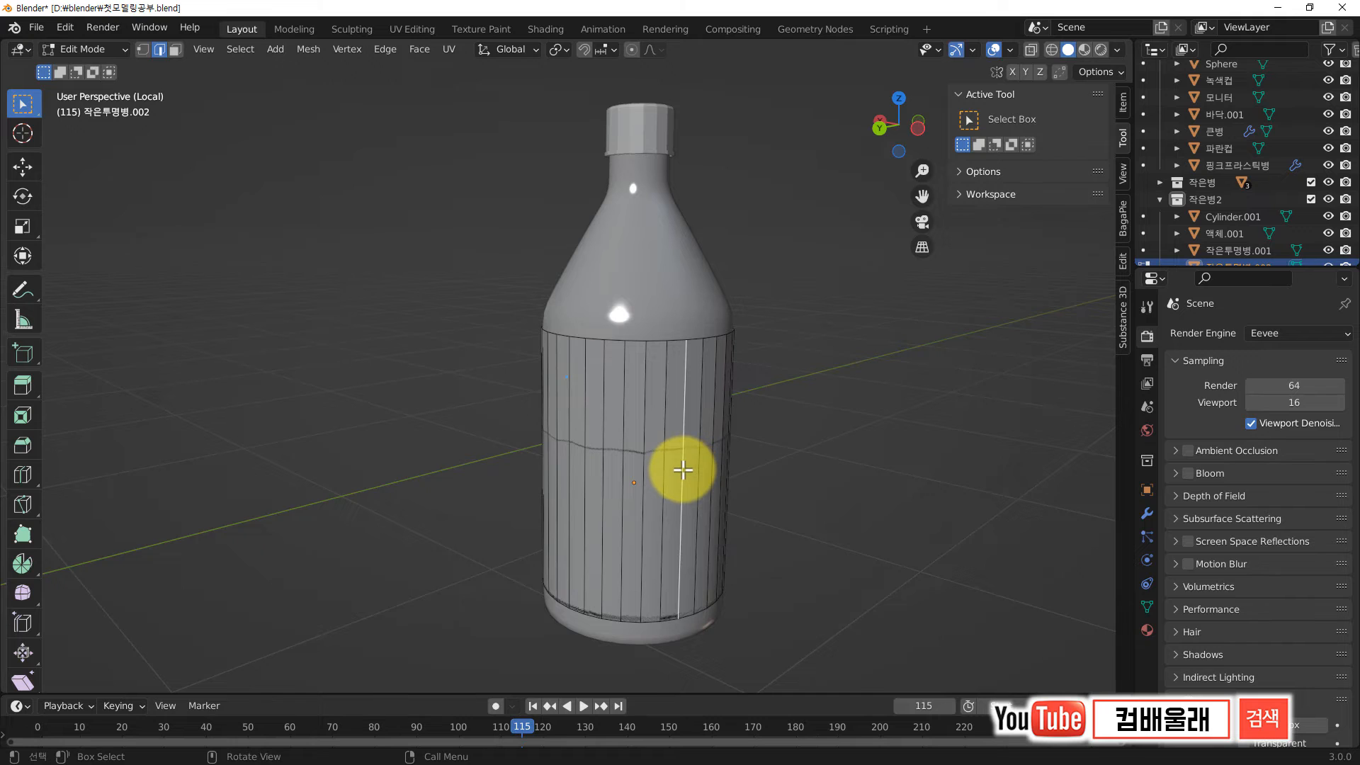
# Step: Mark one vertical edge of the label wall as a seam and open a UV Editor beside the 3D view
pyautogui.rightClick(683, 470)
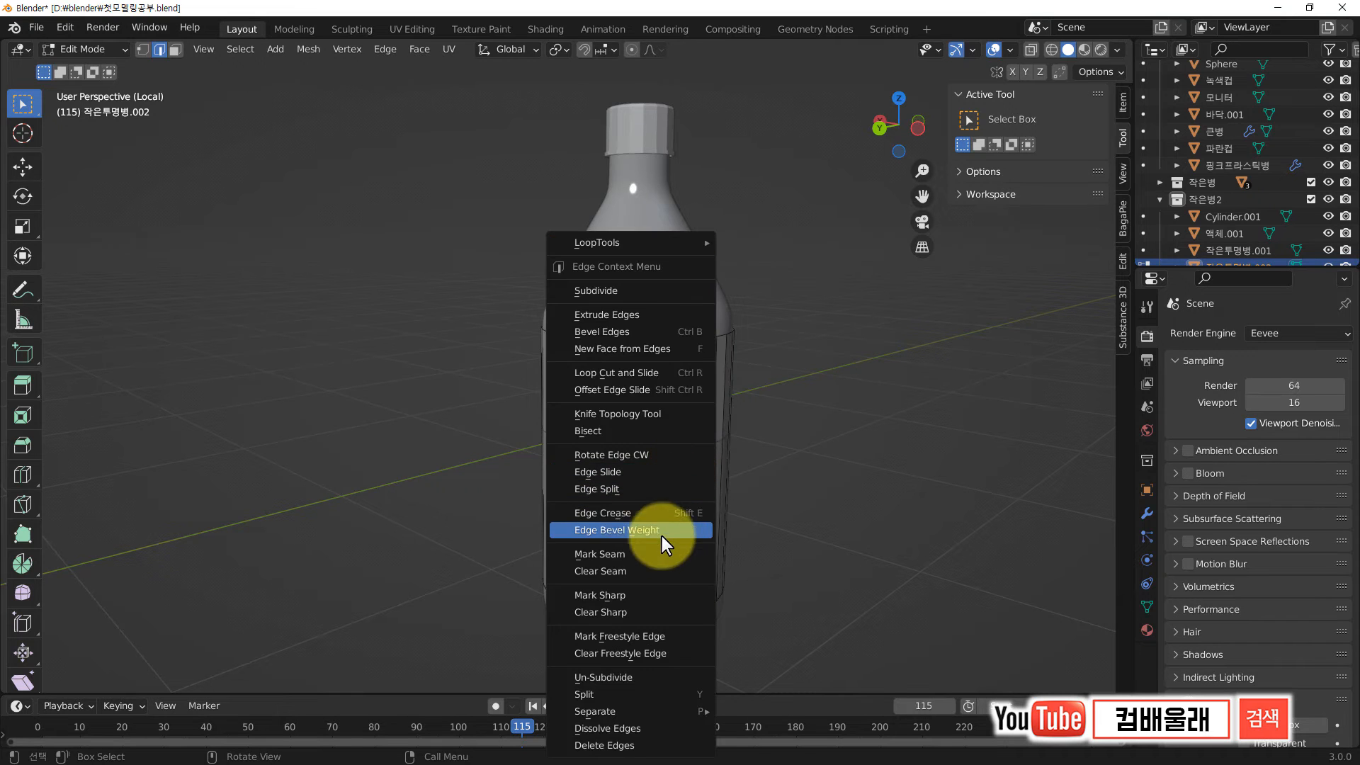
pyautogui.click(631, 553)
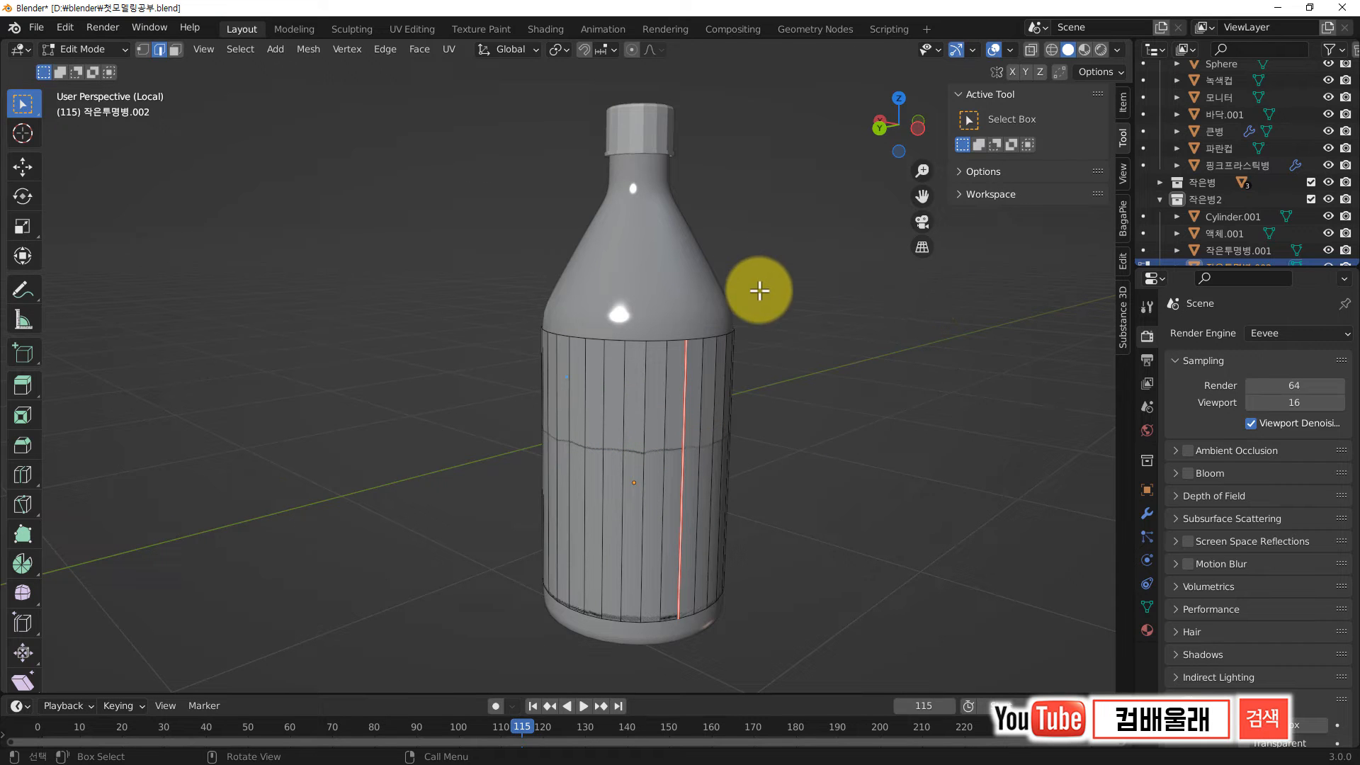
pyautogui.moveTo(1134, 40); pyautogui.dragTo(568, 121)
pyautogui.click(595, 51)
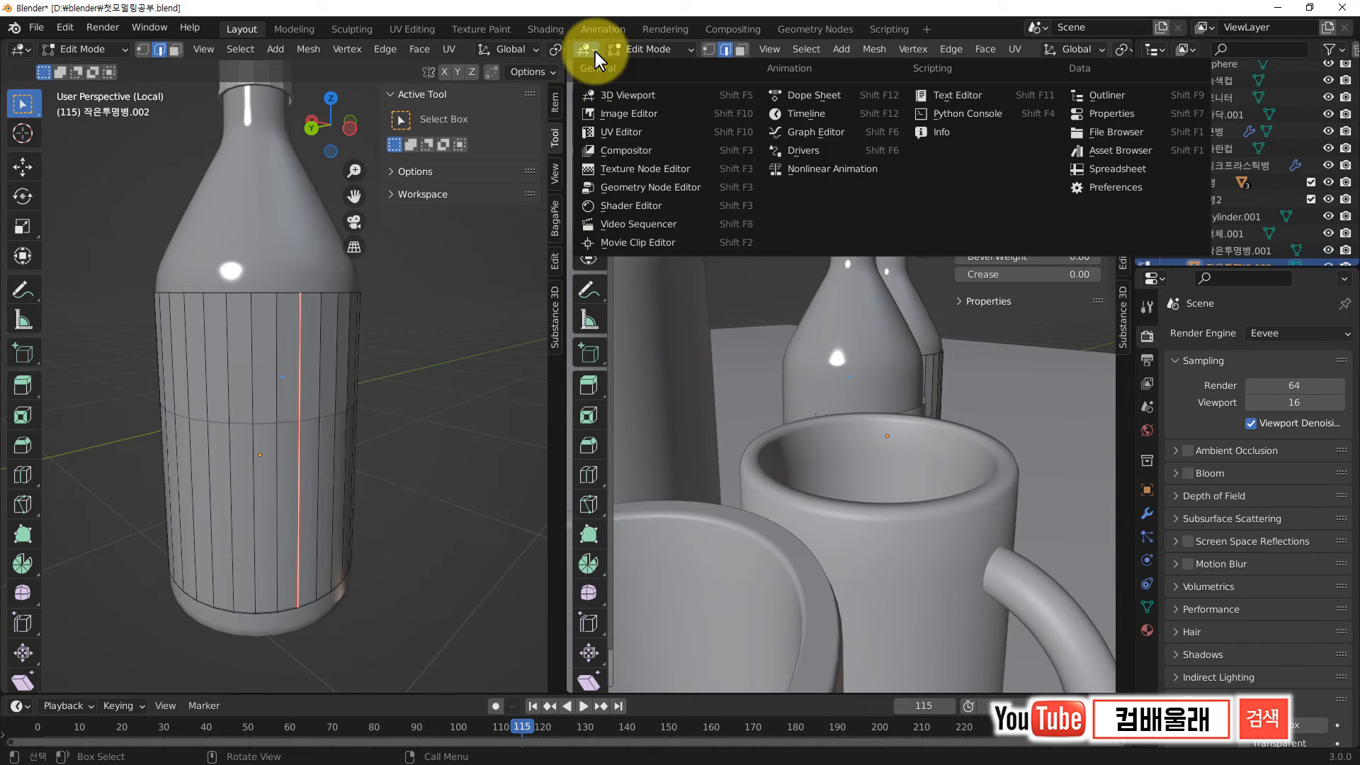
pyautogui.click(614, 129)
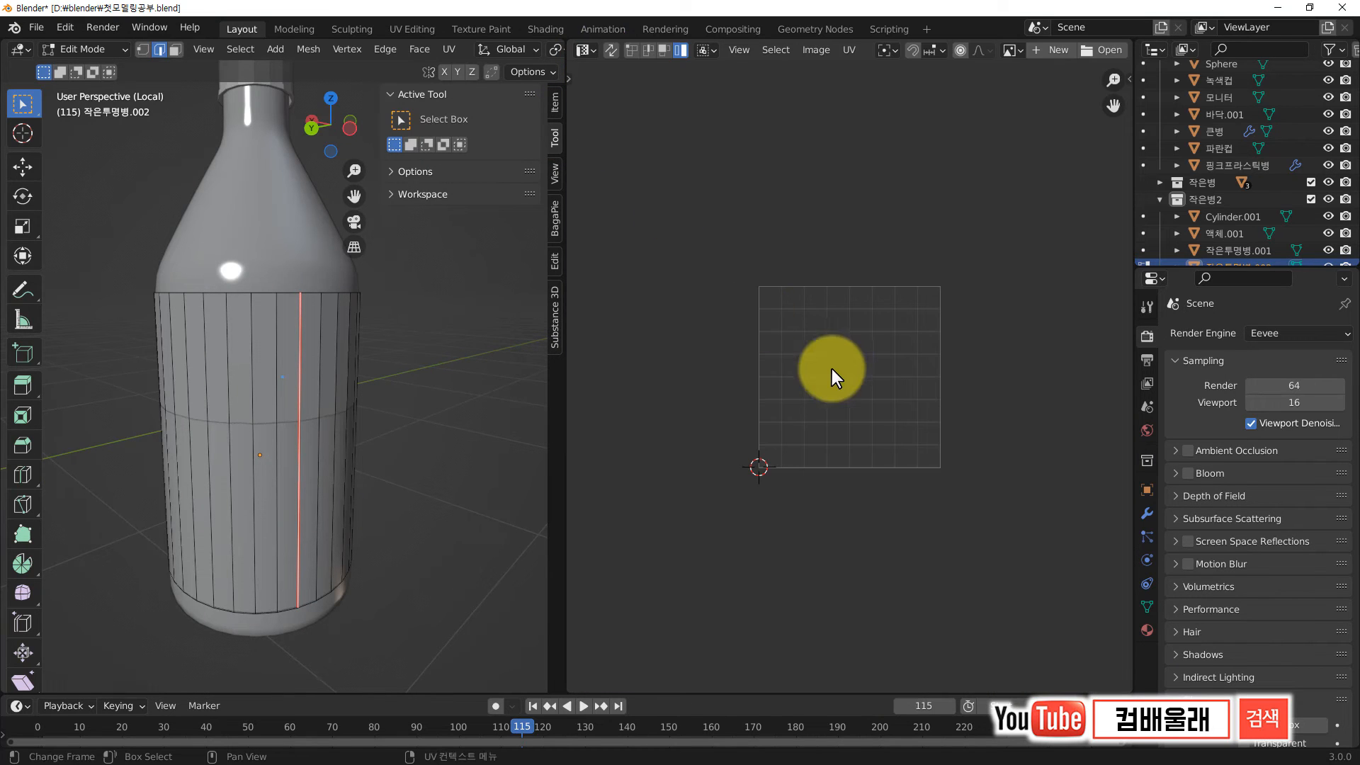
pyautogui.scroll(2, 810, 351)
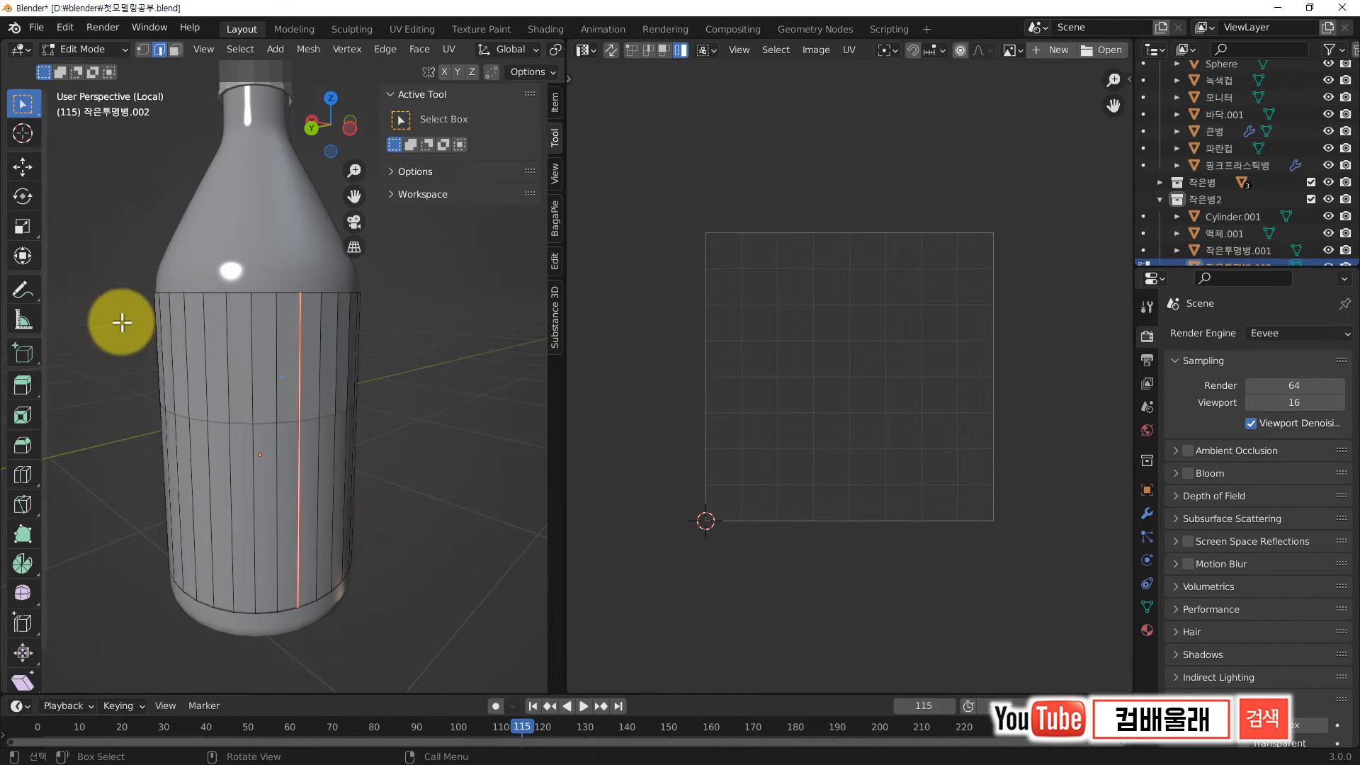
# Step: Select the whole label mesh and unwrap it
pyautogui.press('a')
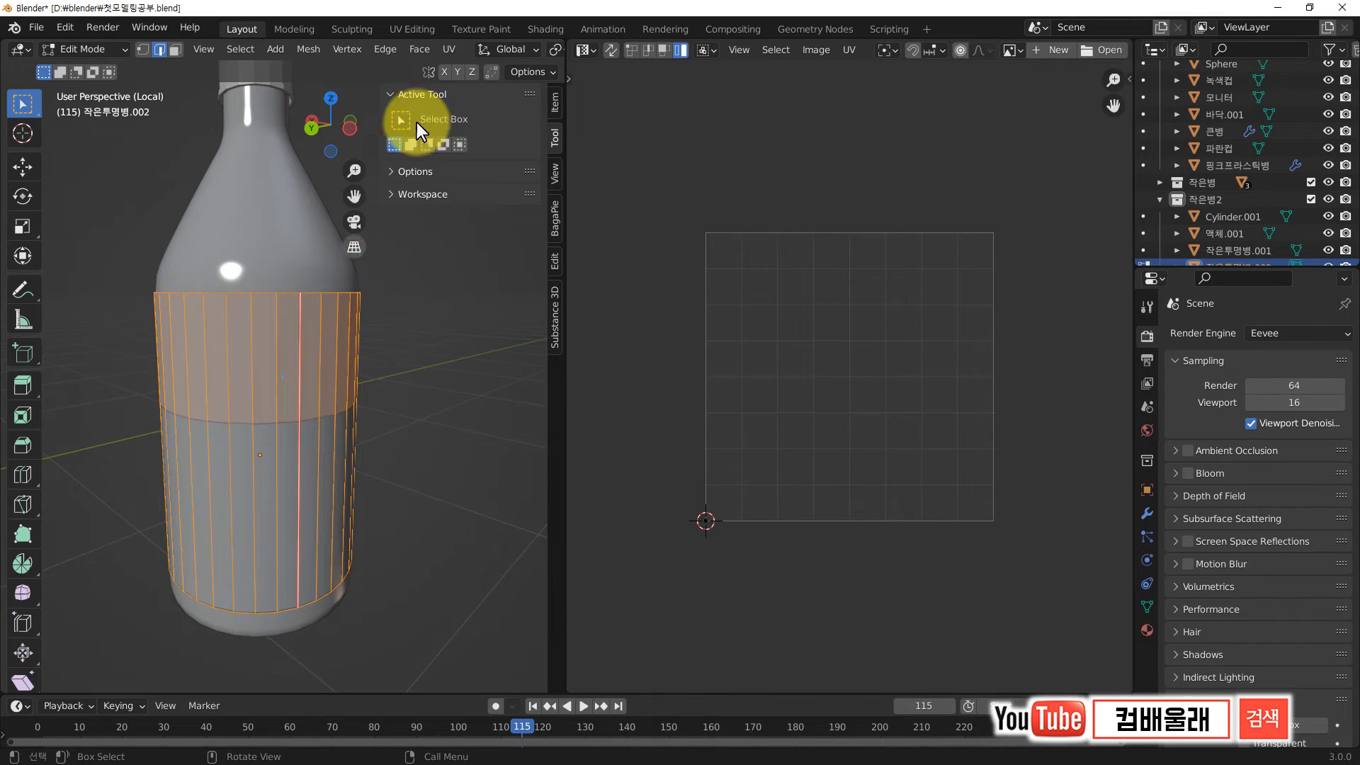
pyautogui.click(447, 49)
pyautogui.press('Escape')
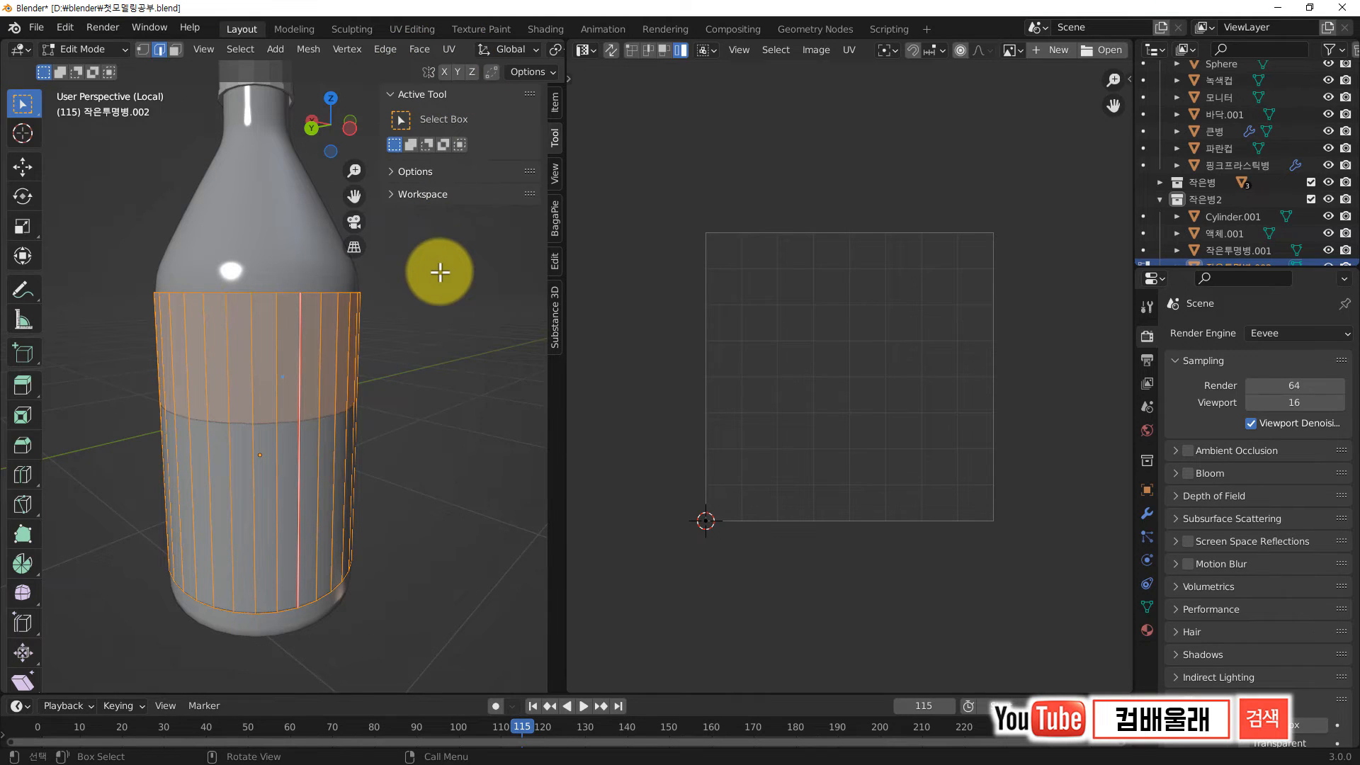
pyautogui.press('u')
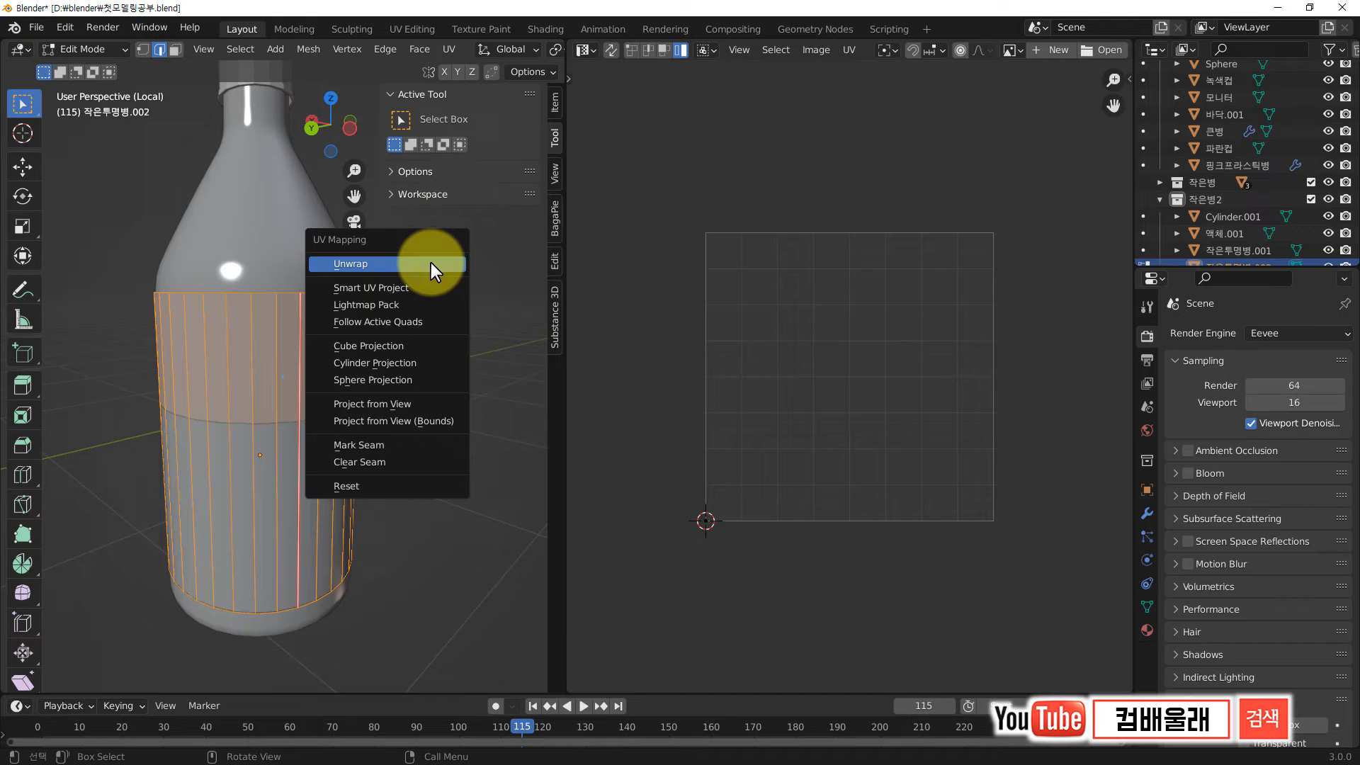
pyautogui.click(431, 262)
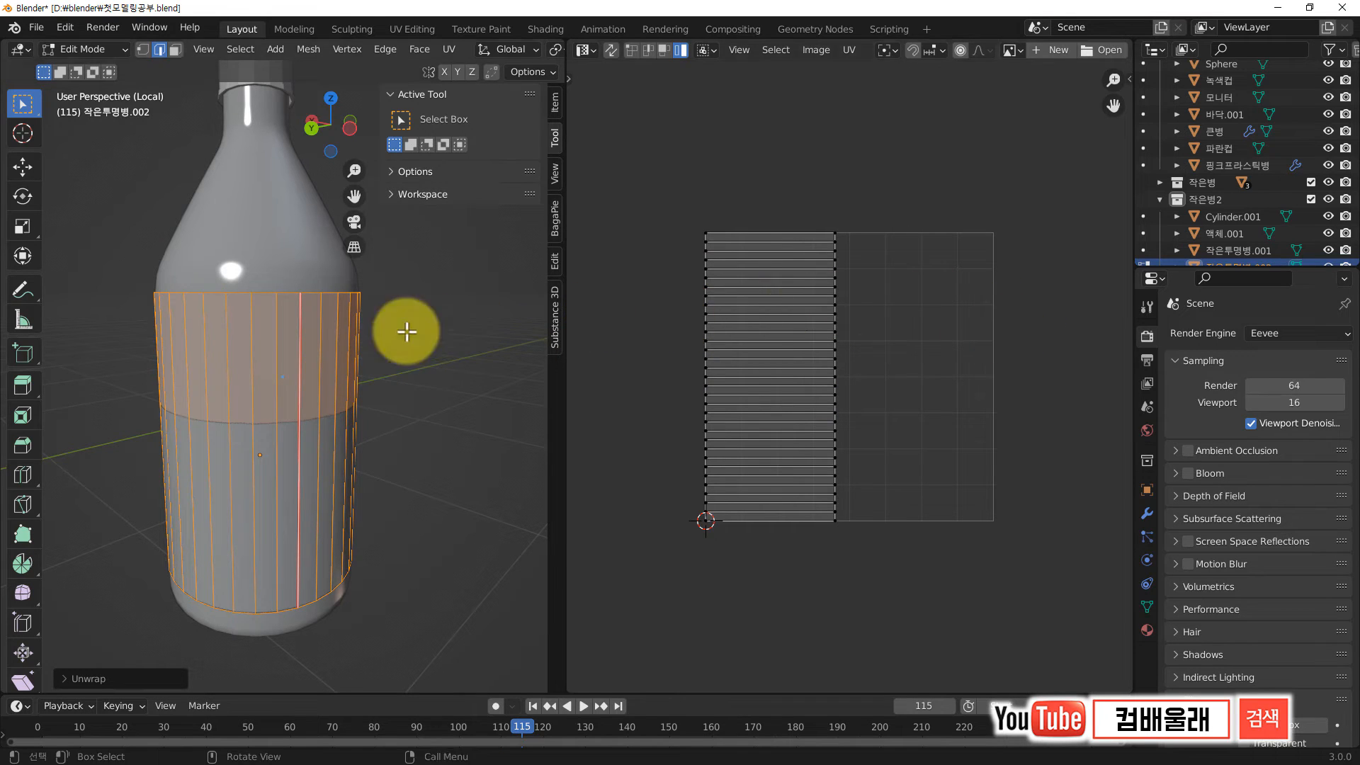
# Step: Replace the label's 유리병 glass material with a new red-based material and show the scene in Material Preview shading
pyautogui.press('Tab')
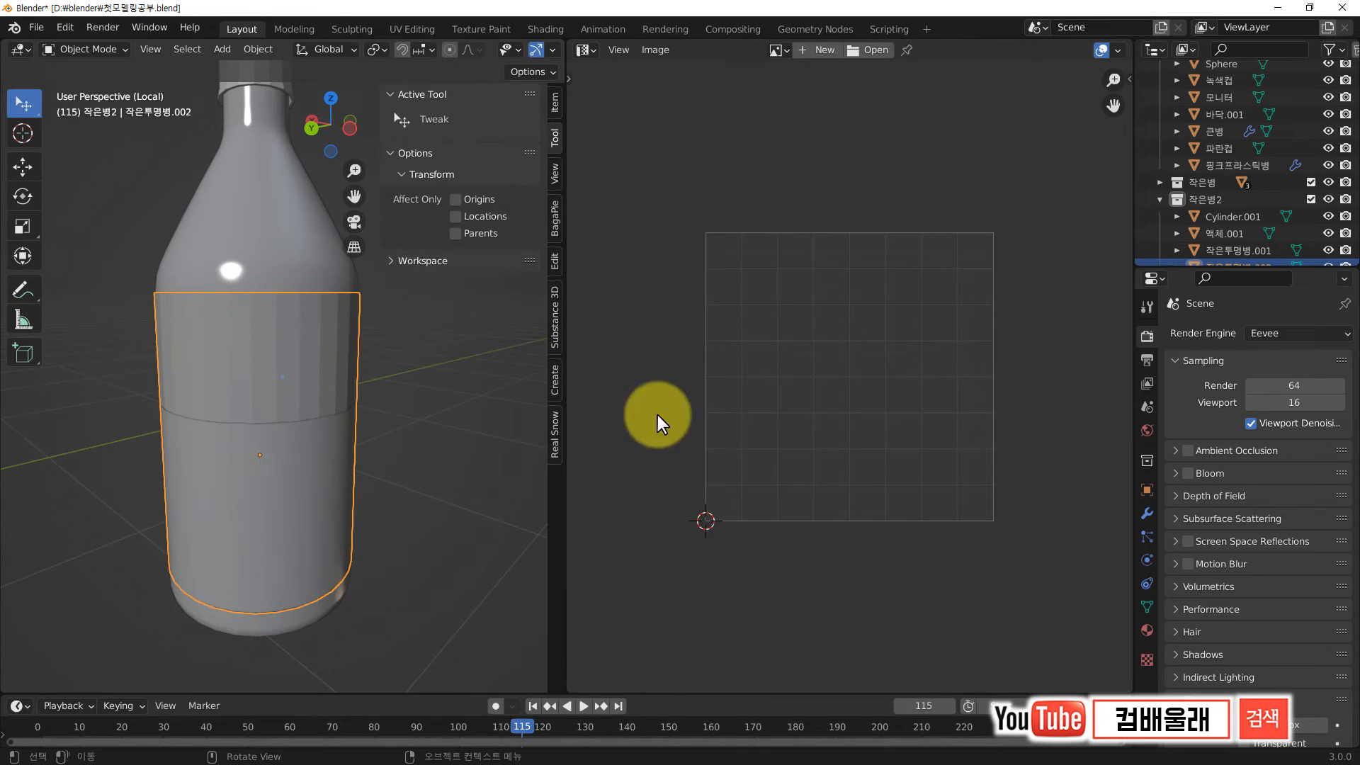
pyautogui.click(1147, 630)
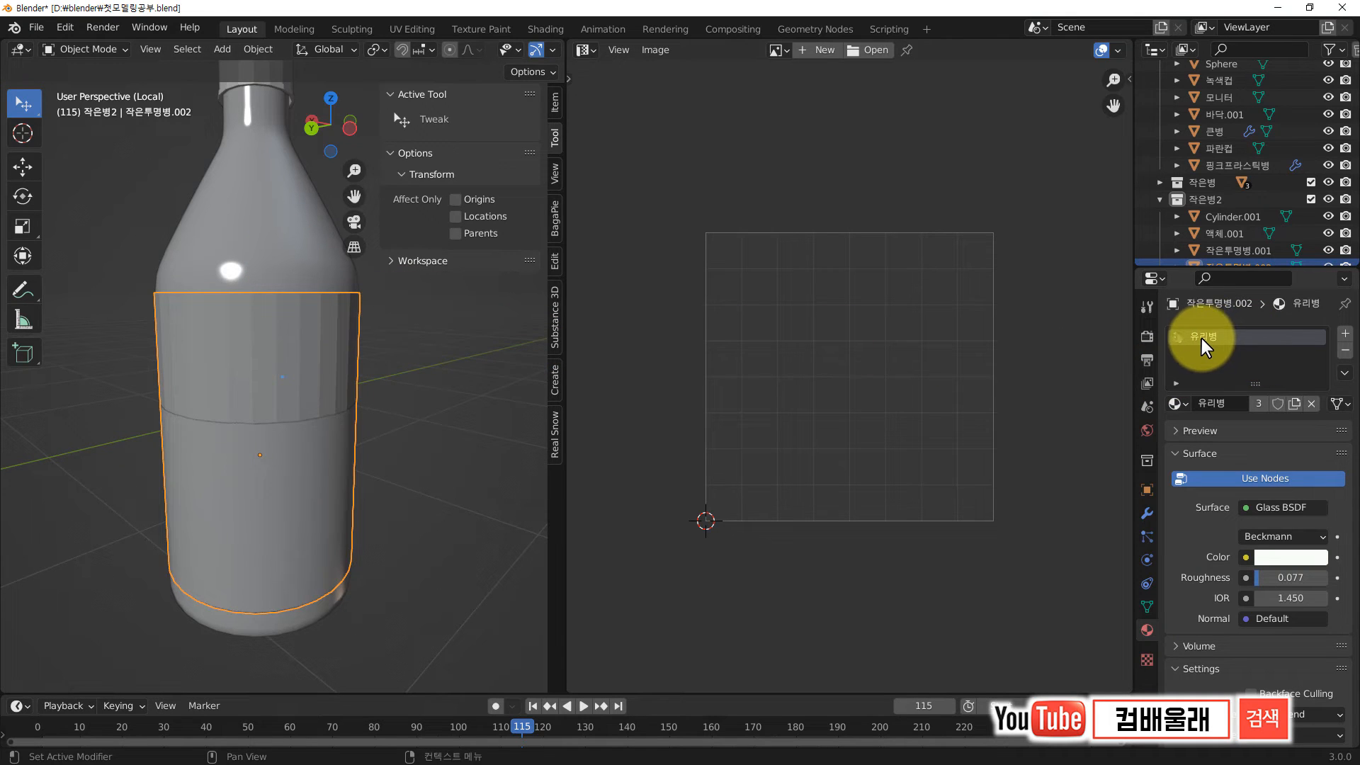
pyautogui.click(1345, 349)
pyautogui.click(1234, 406)
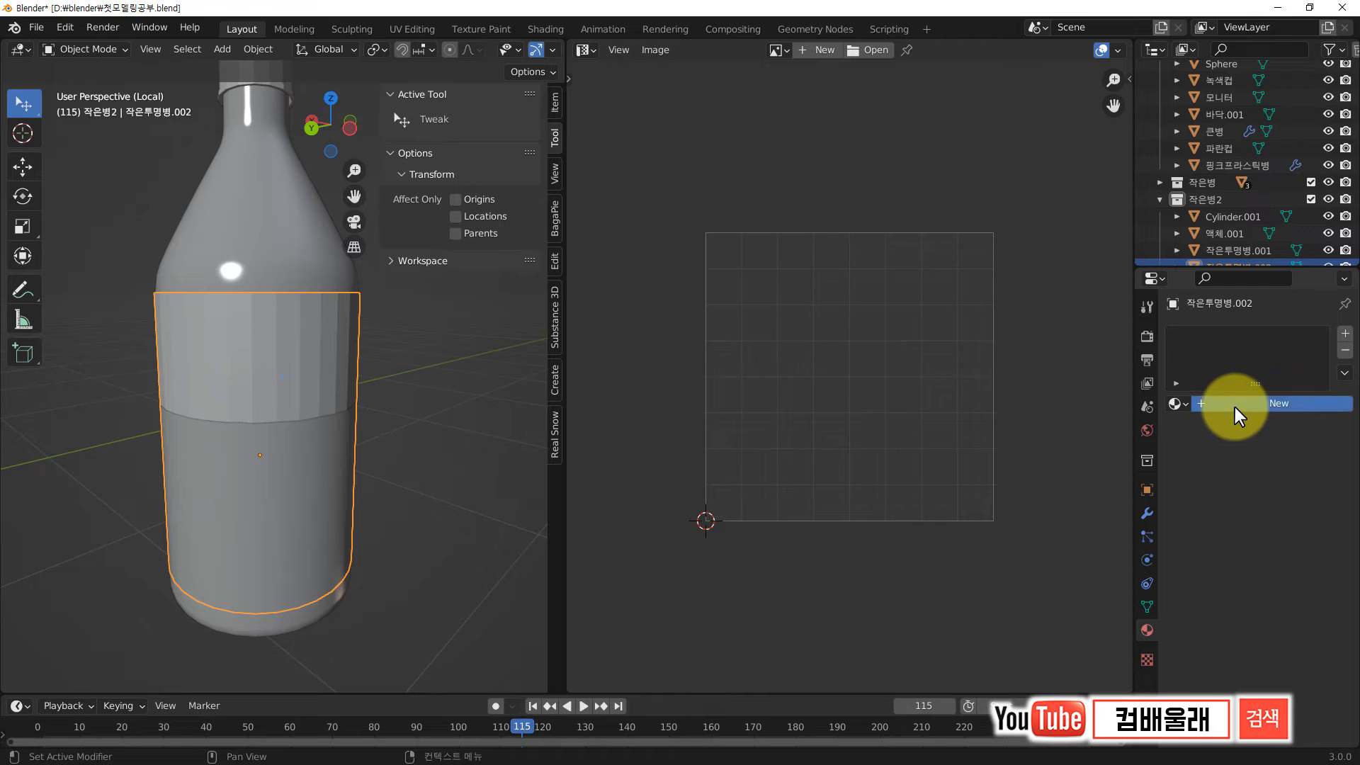
pyautogui.click(1287, 577)
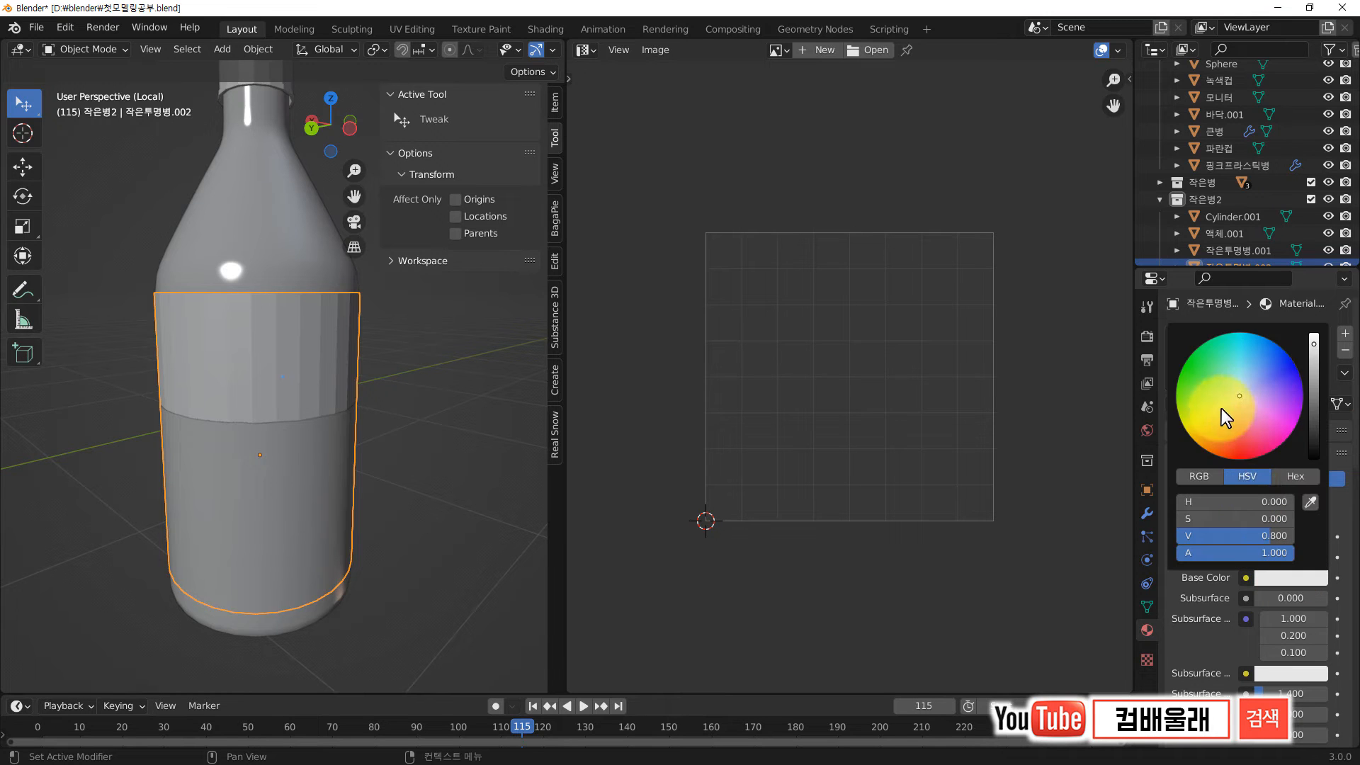
pyautogui.click(1245, 452)
pyautogui.click(1245, 453)
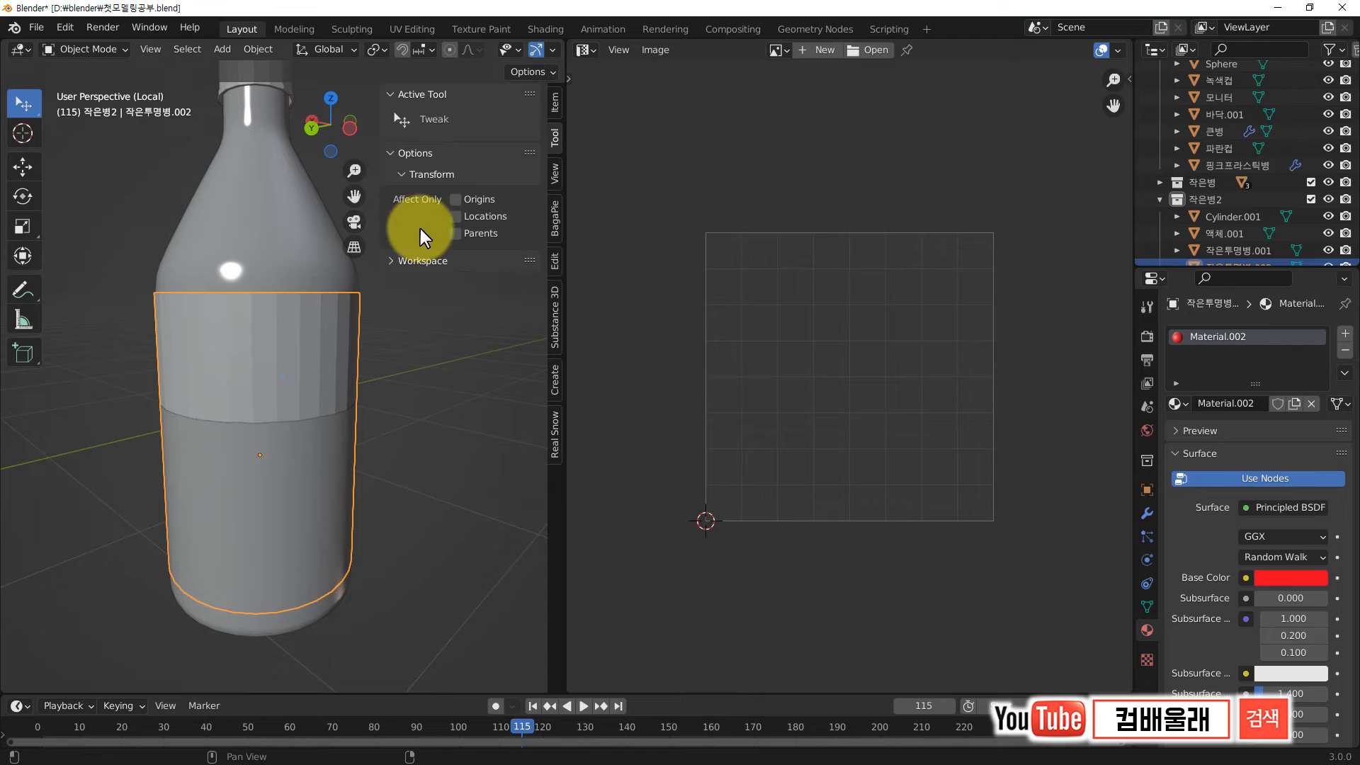
pyautogui.scroll(-5, 506, 51)
pyautogui.click(517, 51)
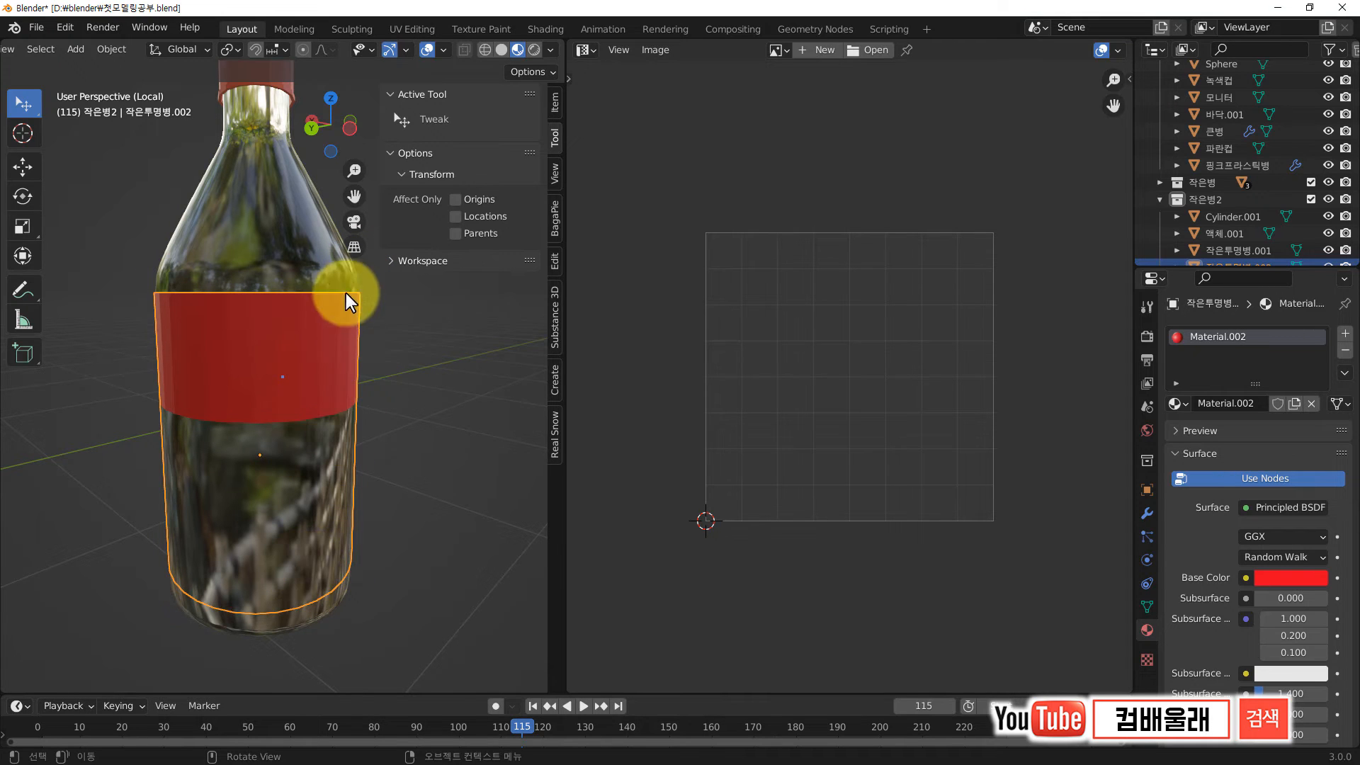
# Step: Return the label to Edit Mode and feed its material's Base Color from an Image Texture
pyautogui.press('Tab')
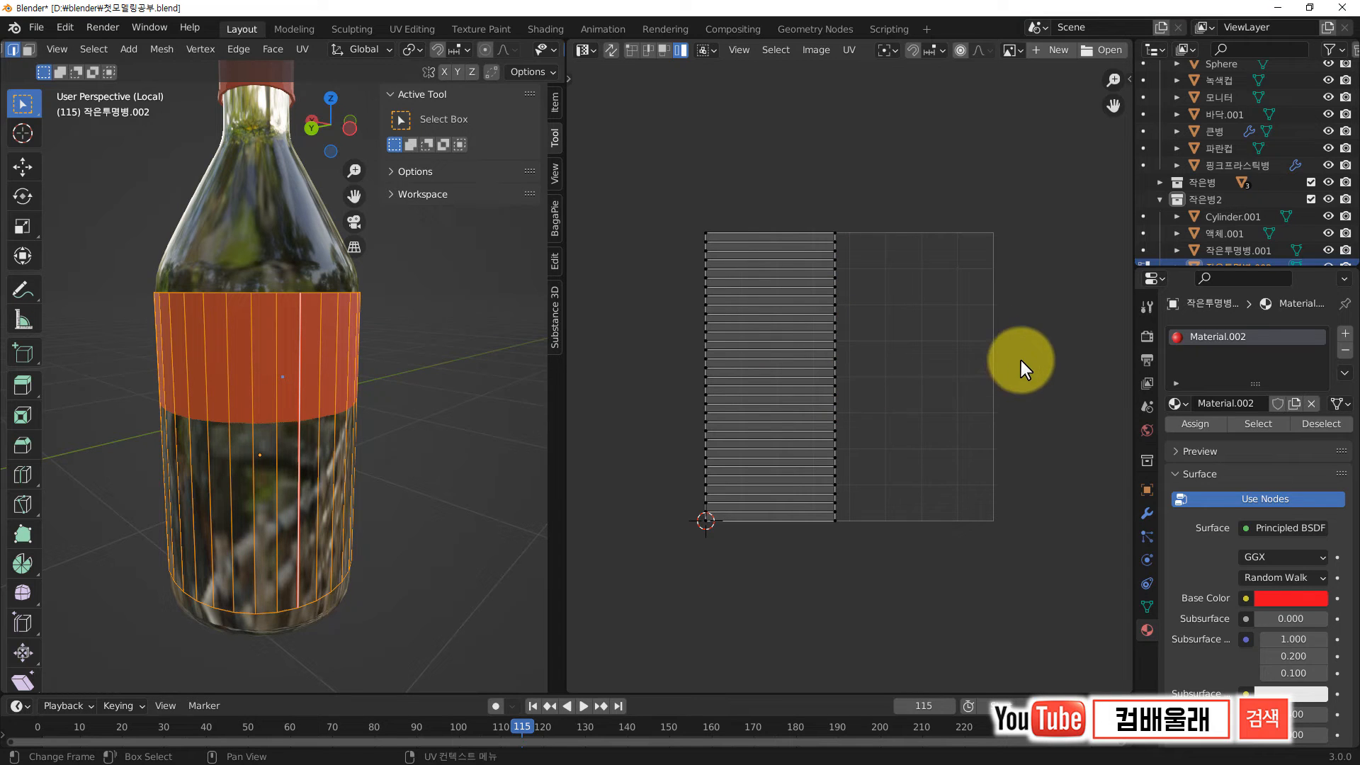
pyautogui.click(1245, 597)
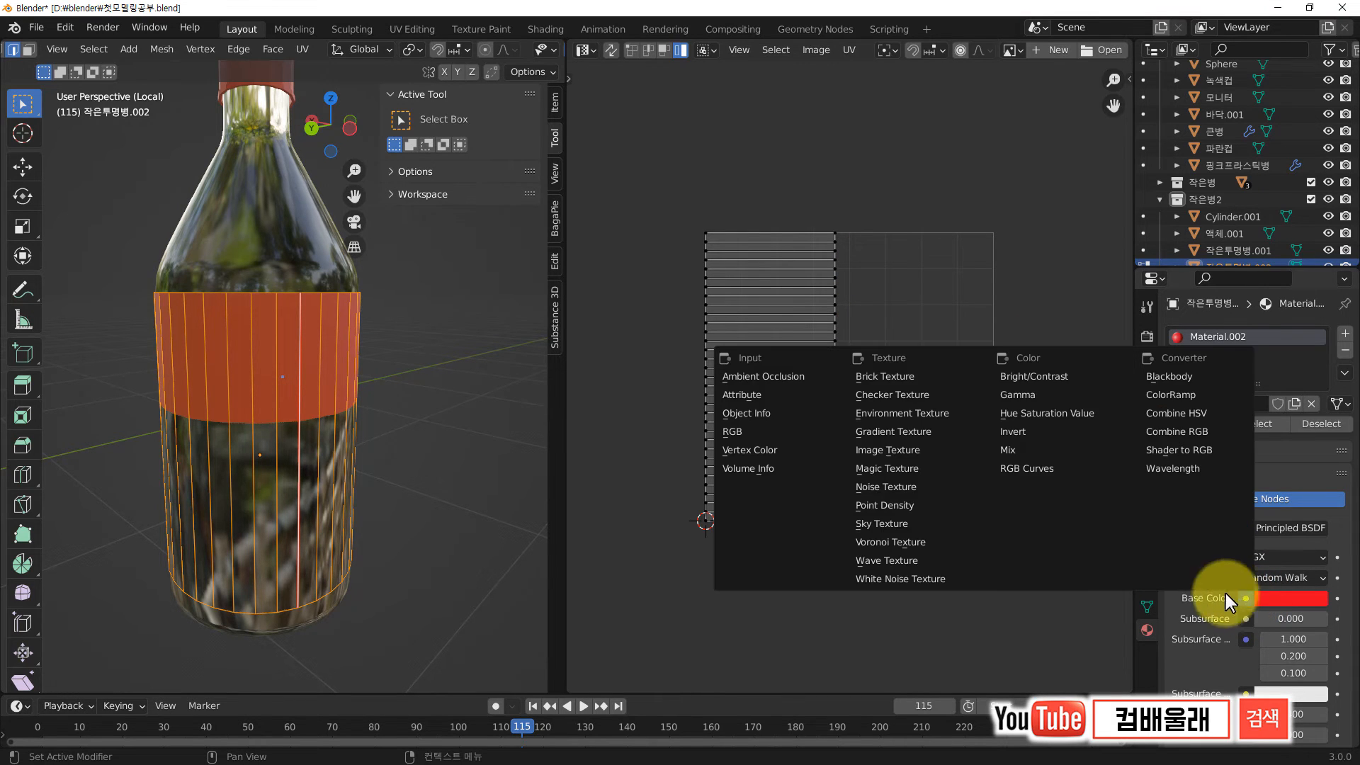
pyautogui.click(907, 452)
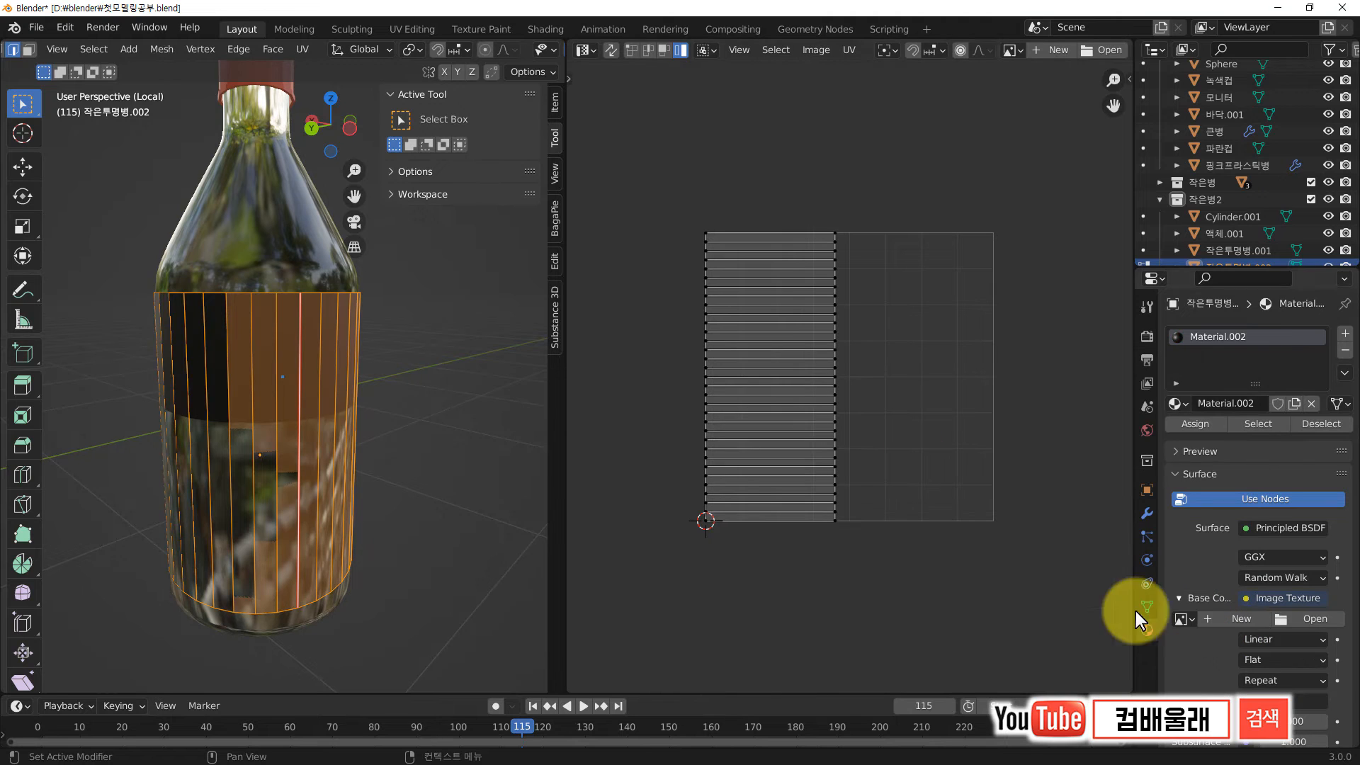
# Step: Load 컴배울래사과음료.psd from the 재질 folder on drive K: as the label's texture image
pyautogui.click(1298, 621)
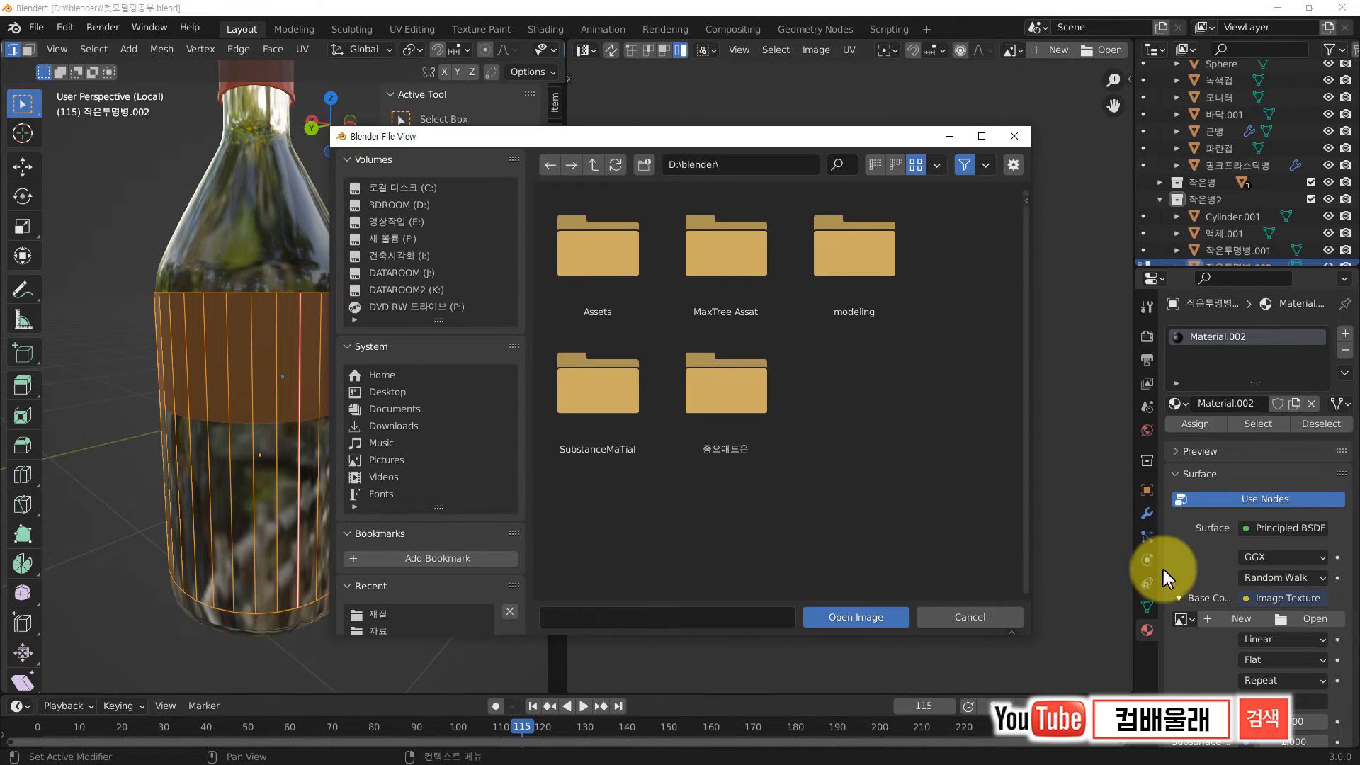
pyautogui.click(405, 291)
pyautogui.scroll(-5, 682, 451)
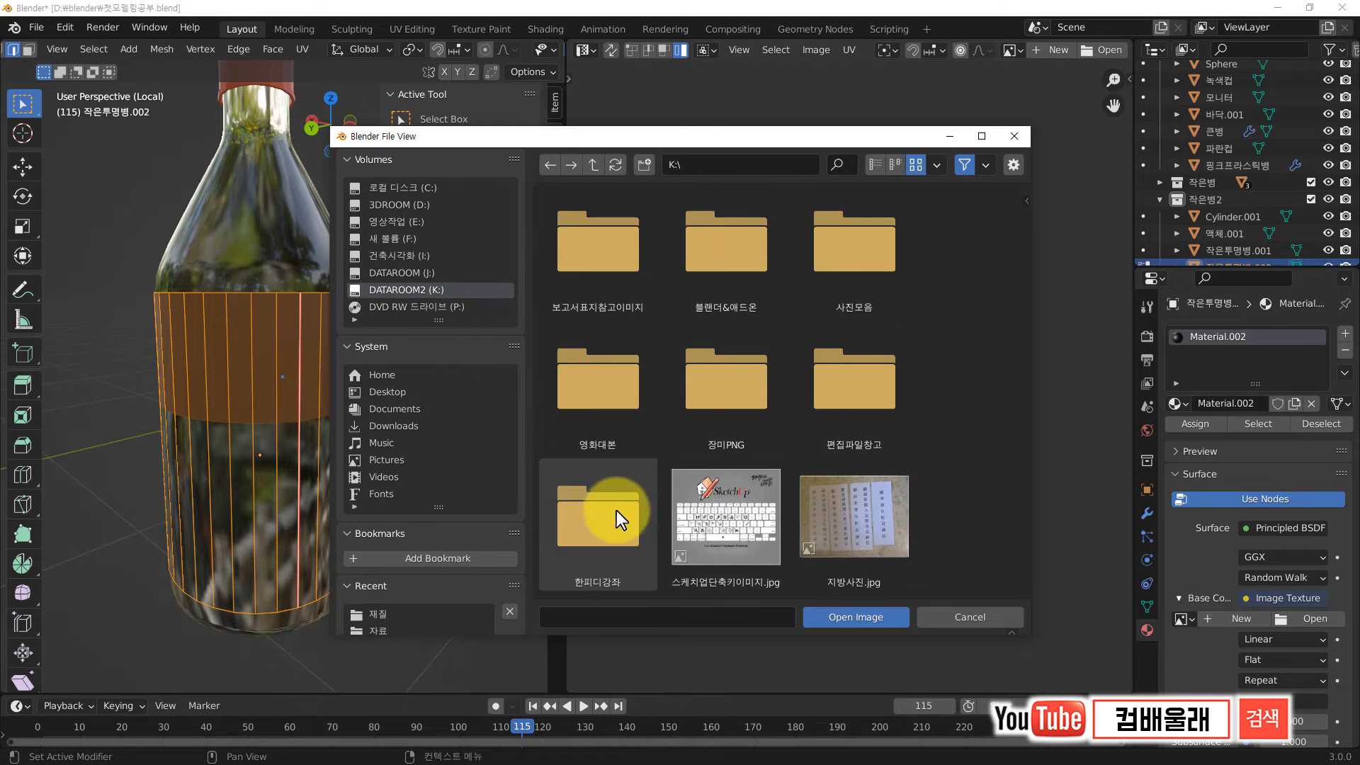
pyautogui.doubleClick(616, 511)
pyautogui.scroll(-2, 792, 427)
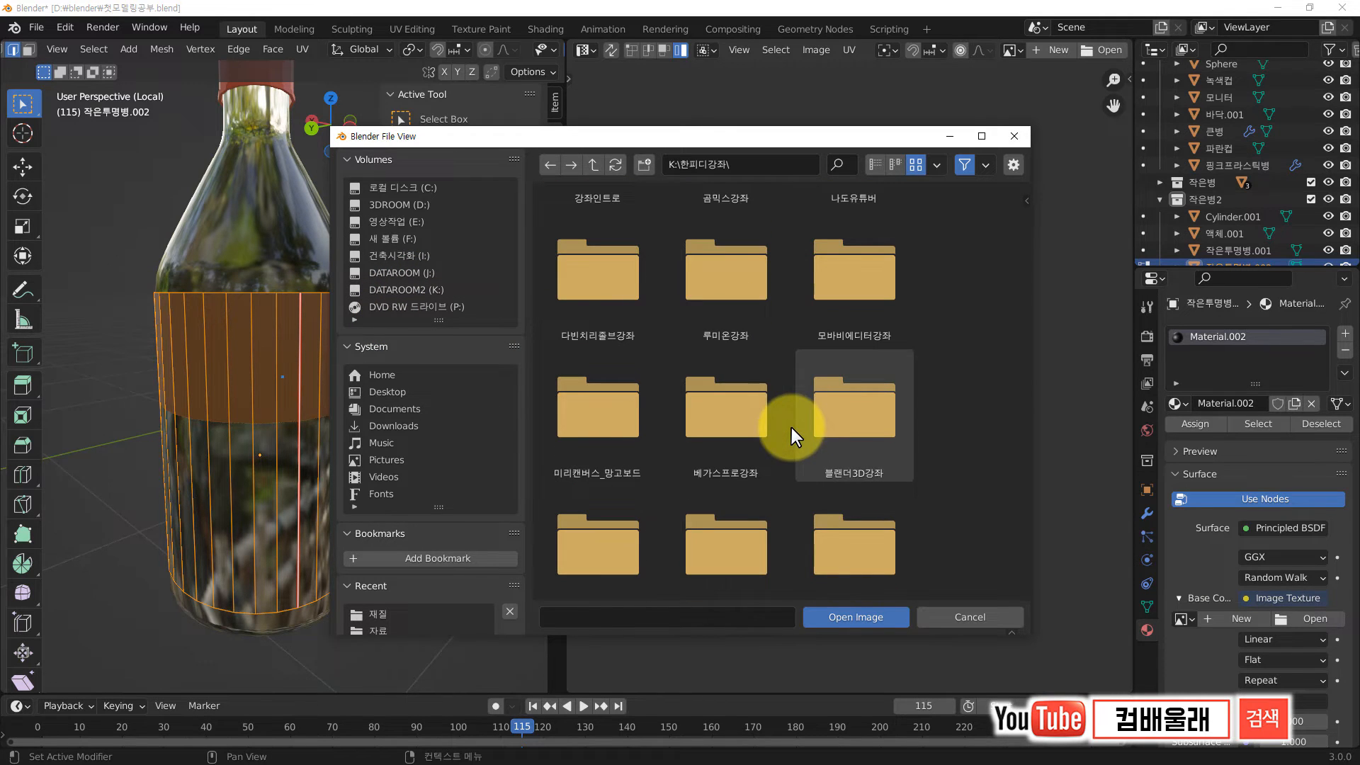
pyautogui.doubleClick(830, 424)
pyautogui.doubleClick(605, 264)
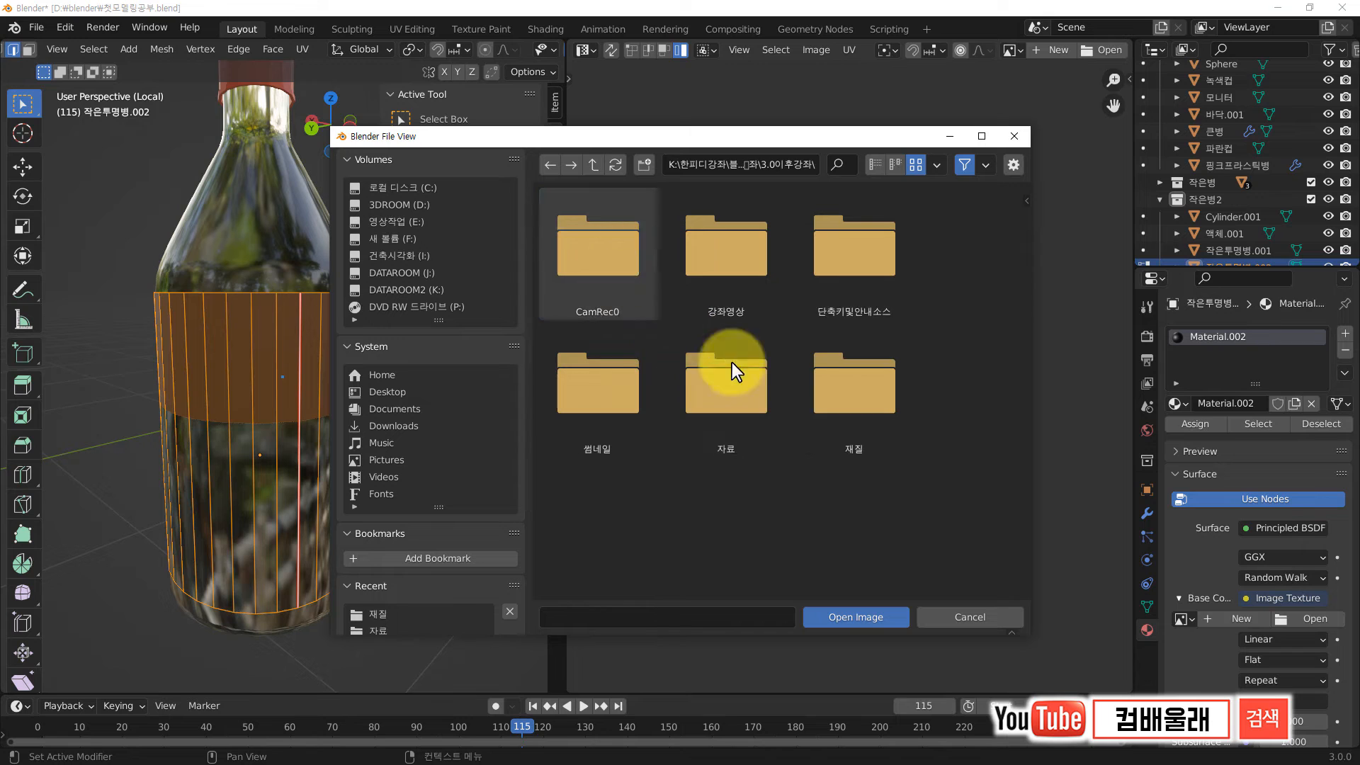
pyautogui.doubleClick(839, 389)
pyautogui.scroll(-5, 780, 419)
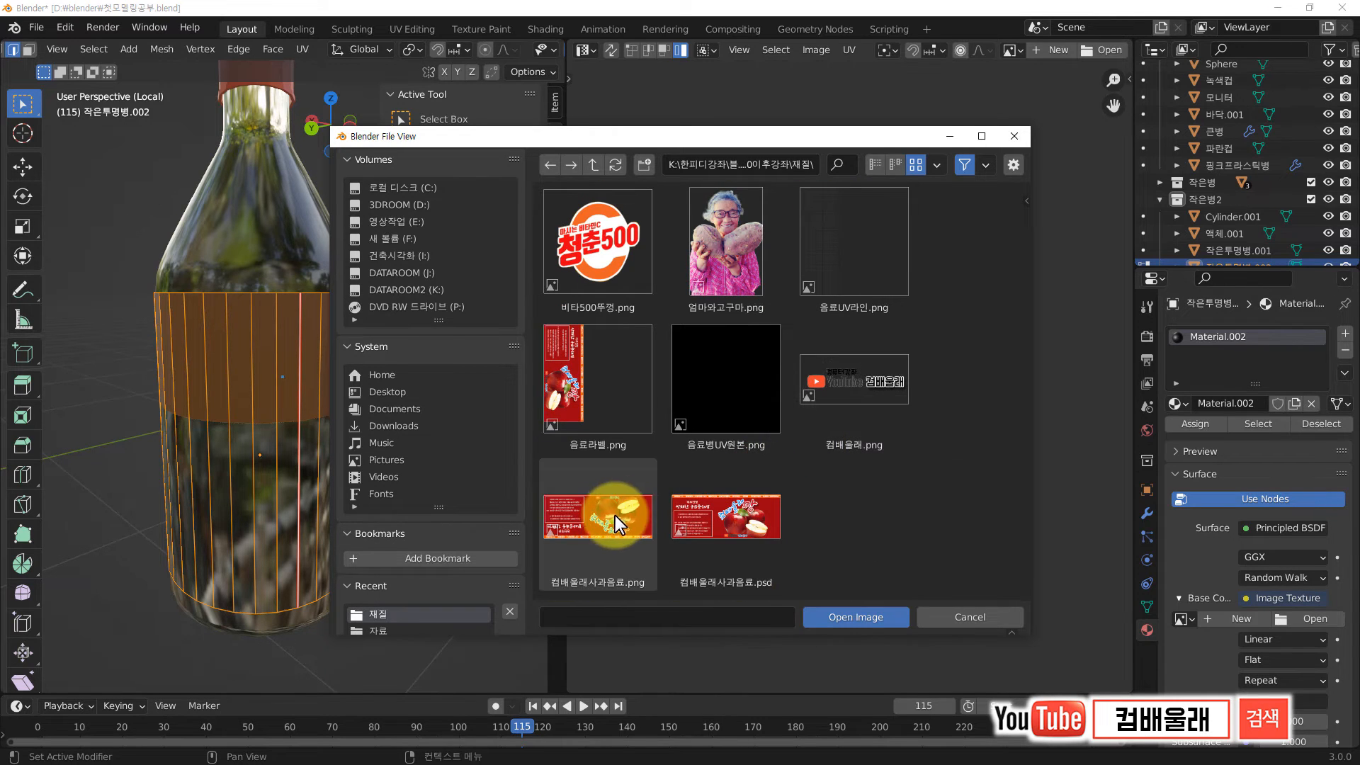
pyautogui.click(712, 524)
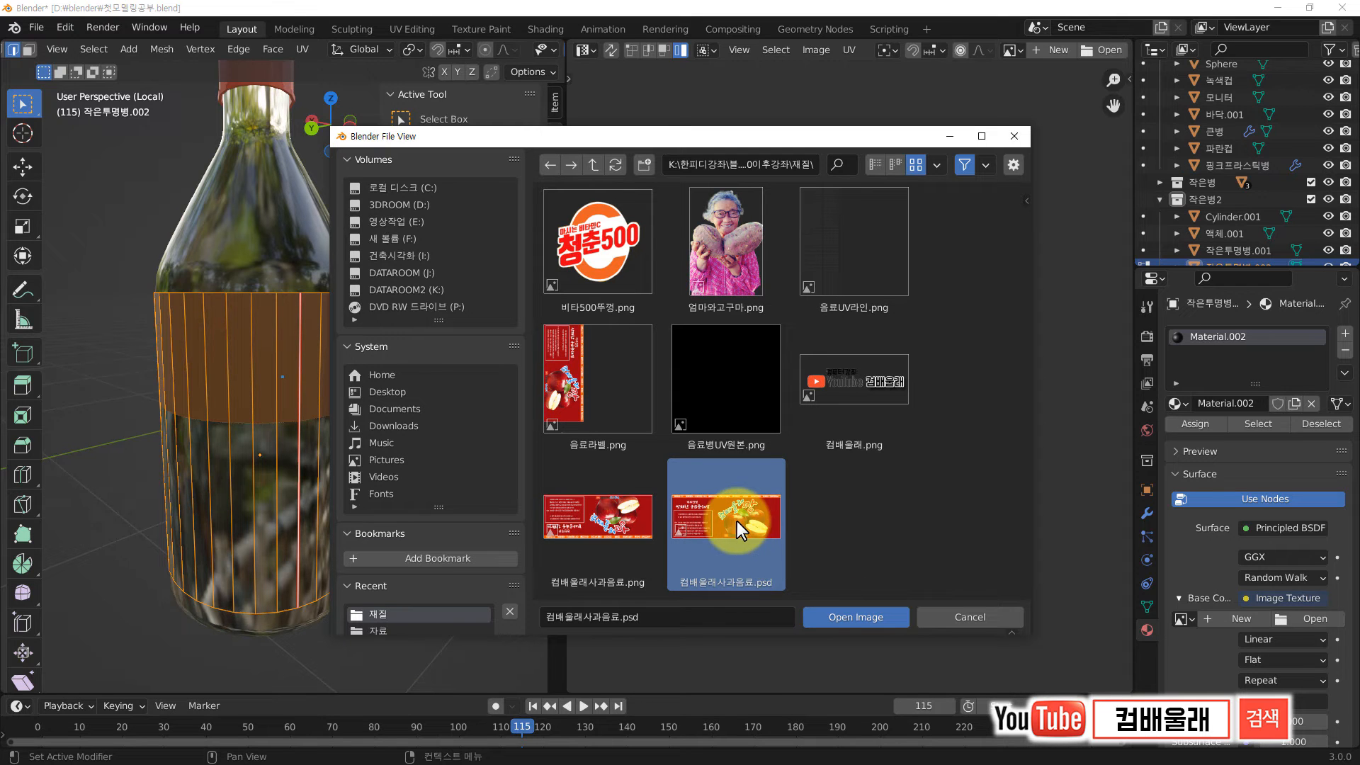
pyautogui.click(844, 616)
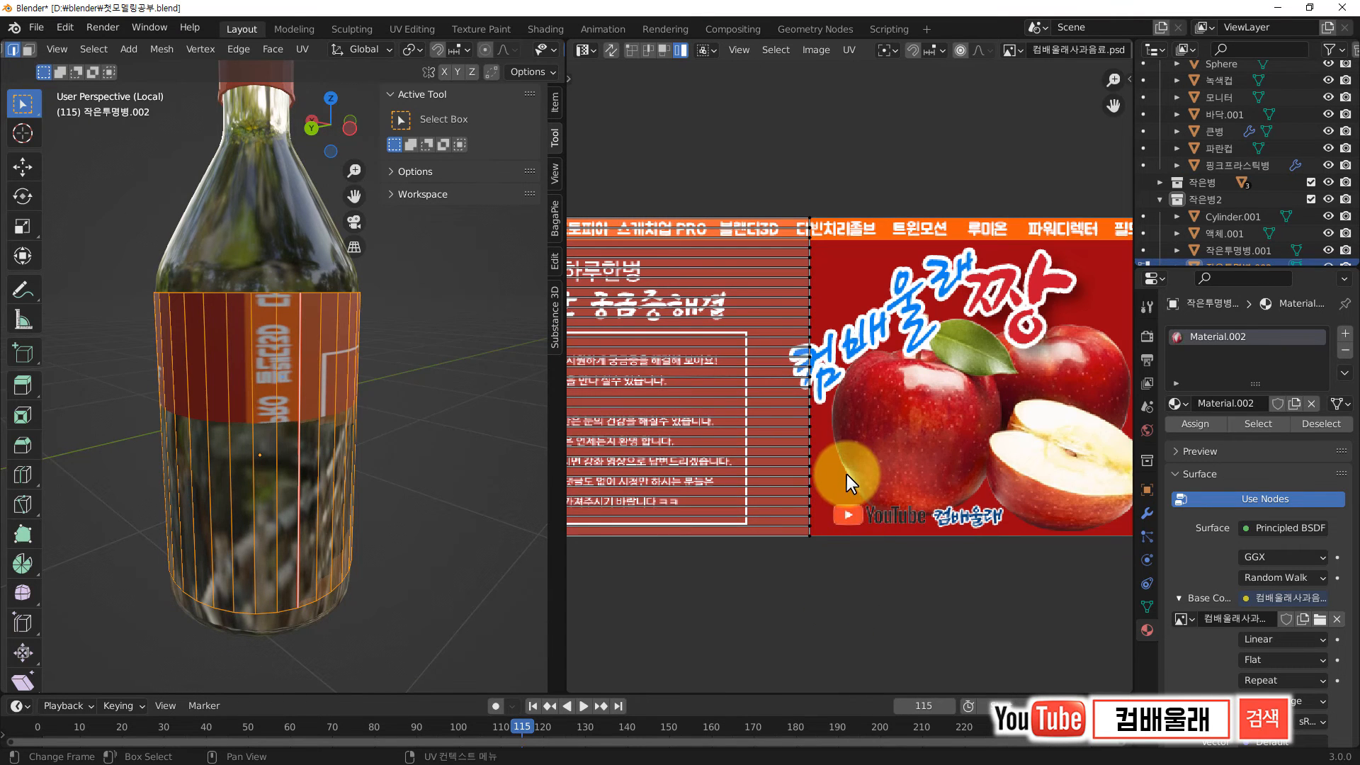
# Step: Select the label's whole UV island and rotate it a quarter turn so its strips run vertically over the image
pyautogui.scroll(-2, 847, 474)
pyautogui.moveTo(235, 387); pyautogui.dragTo(664, 380, button='middle')
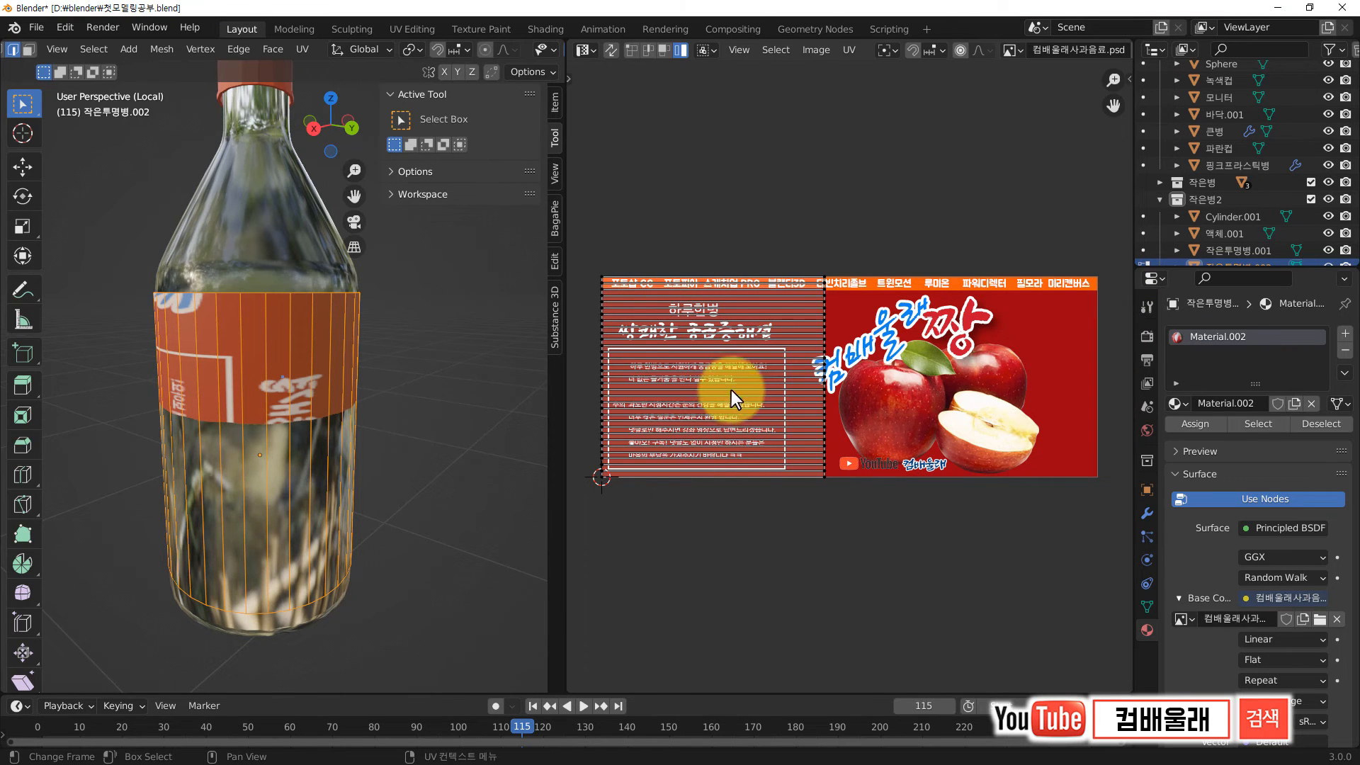
pyautogui.click(630, 51)
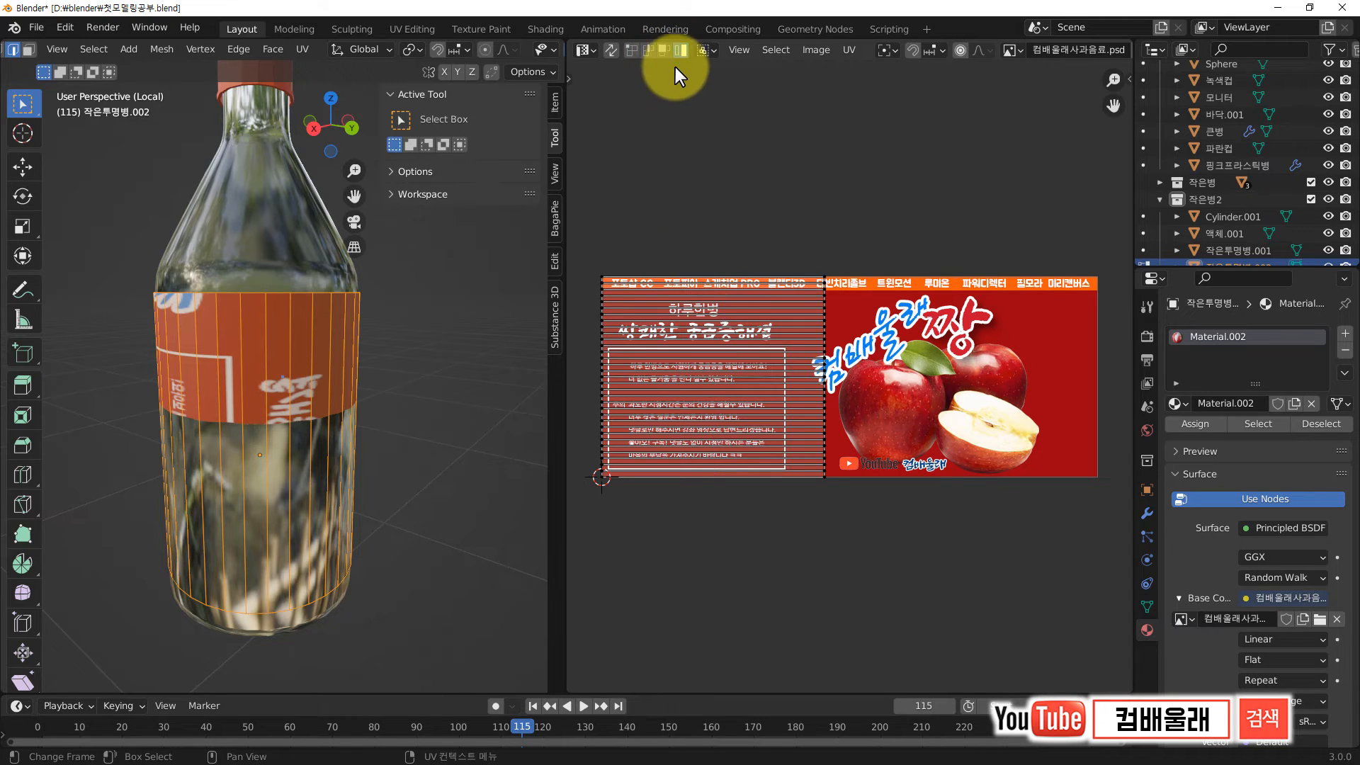
pyautogui.click(707, 320)
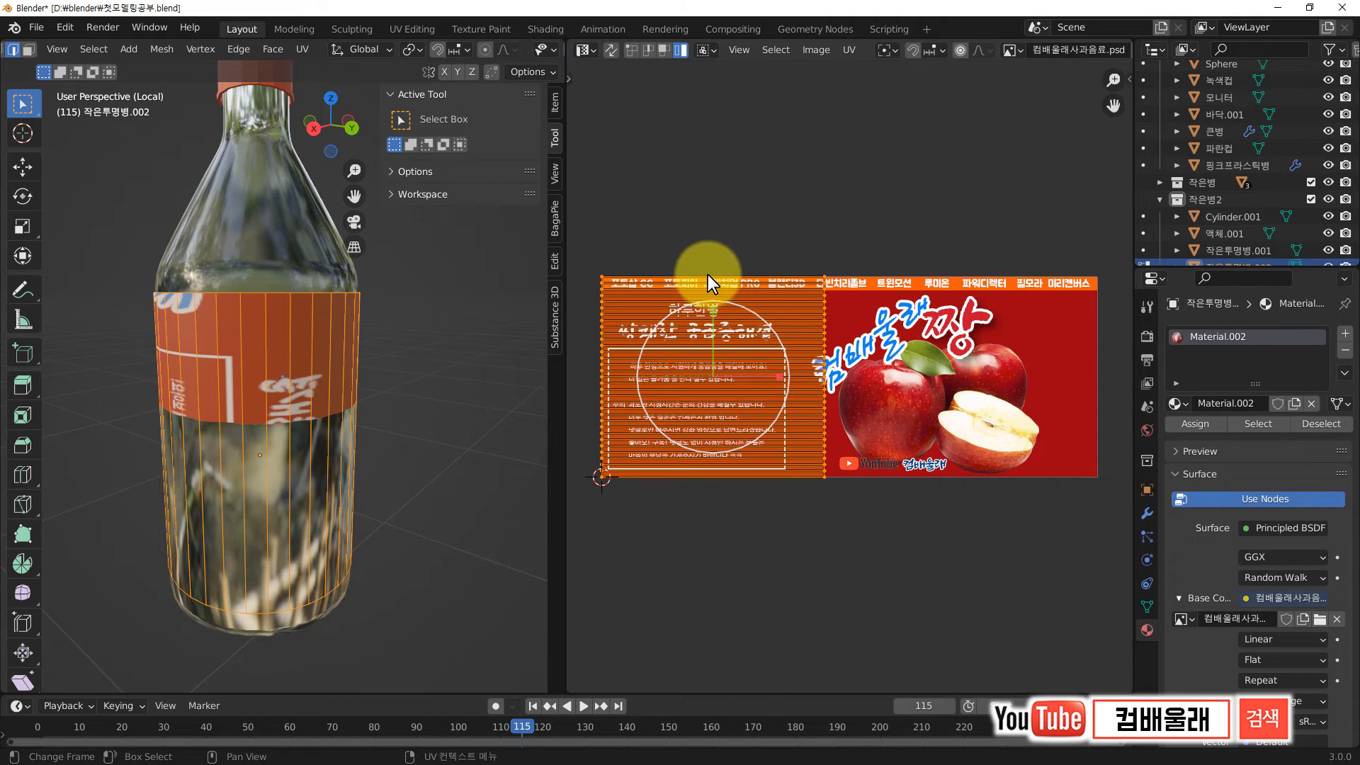
pyautogui.press('r')
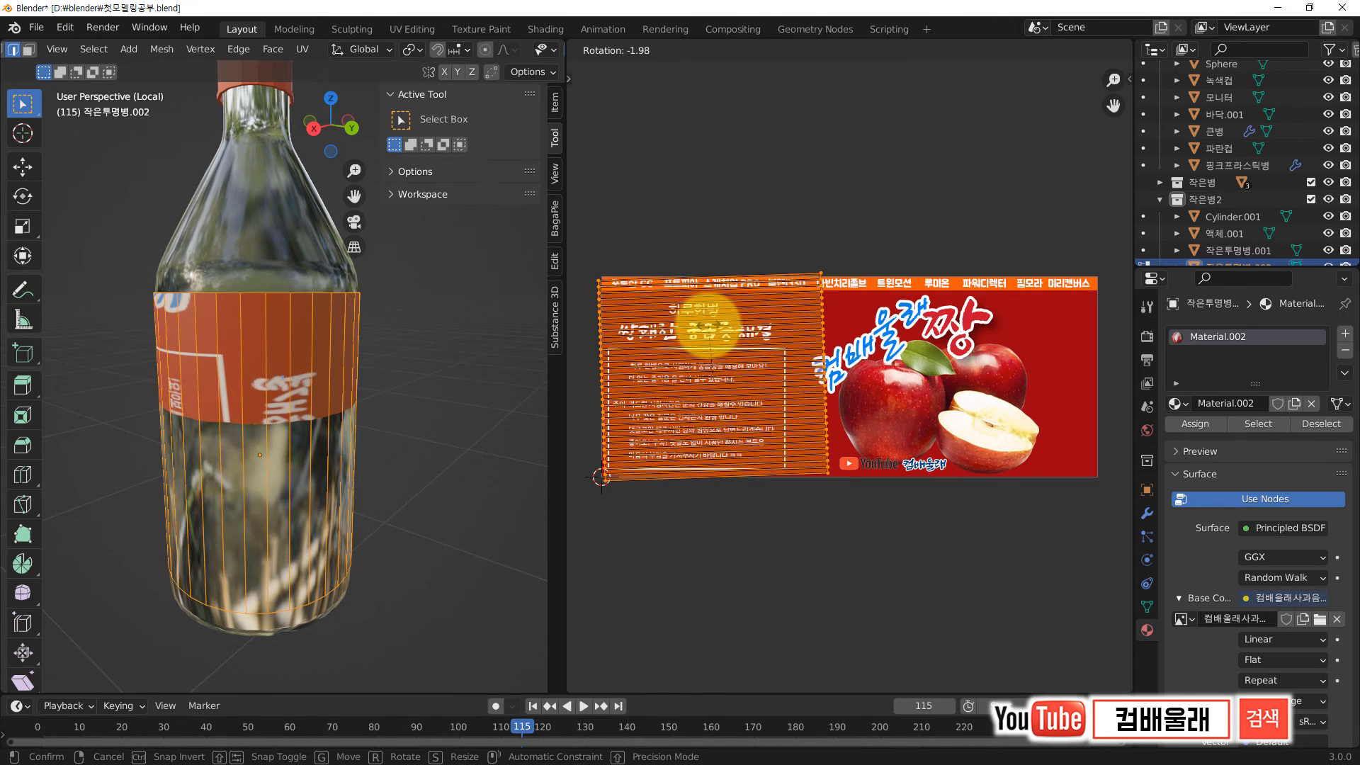
pyautogui.click(703, 316)
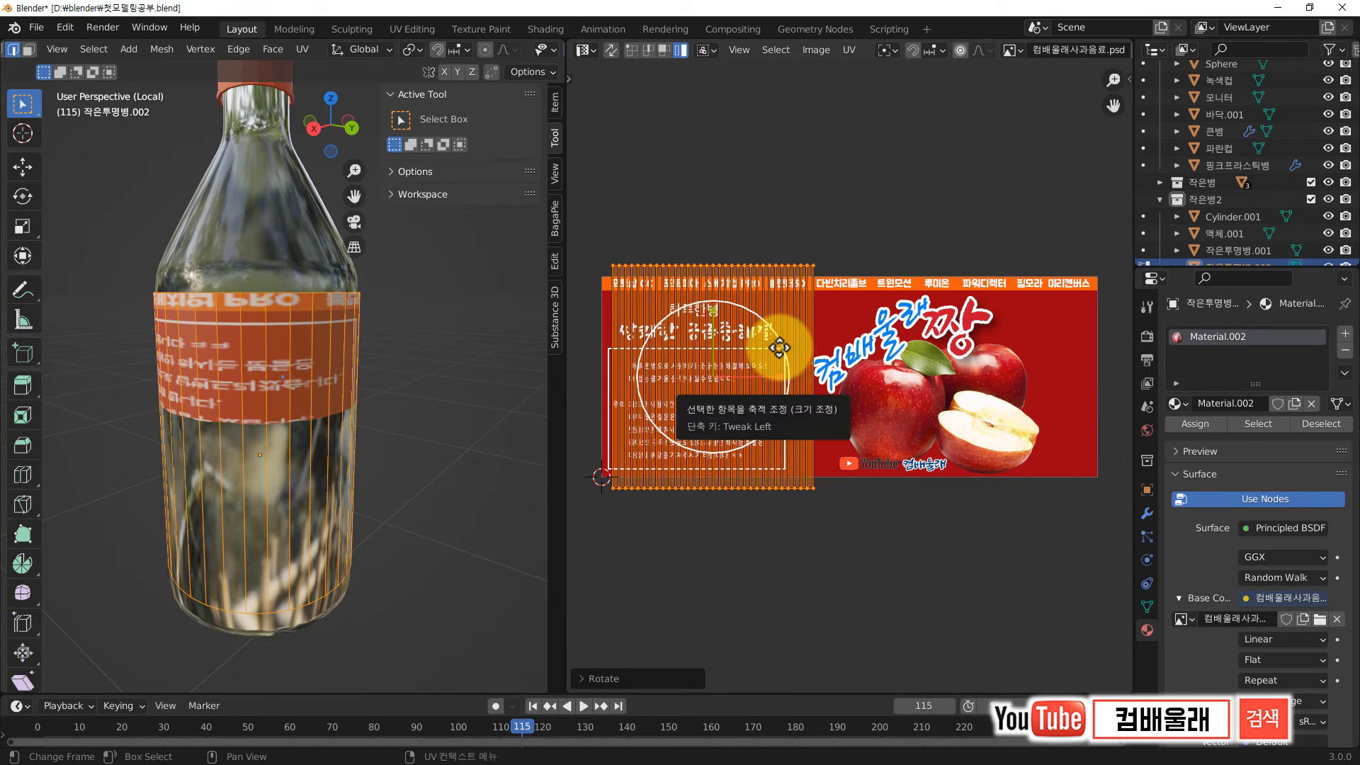
# Step: Stretch the UV island along X and fit it over the entire label image, checking the result on the bottle
pyautogui.moveTo(779, 347); pyautogui.dragTo(898, 347)
pyautogui.press('x')
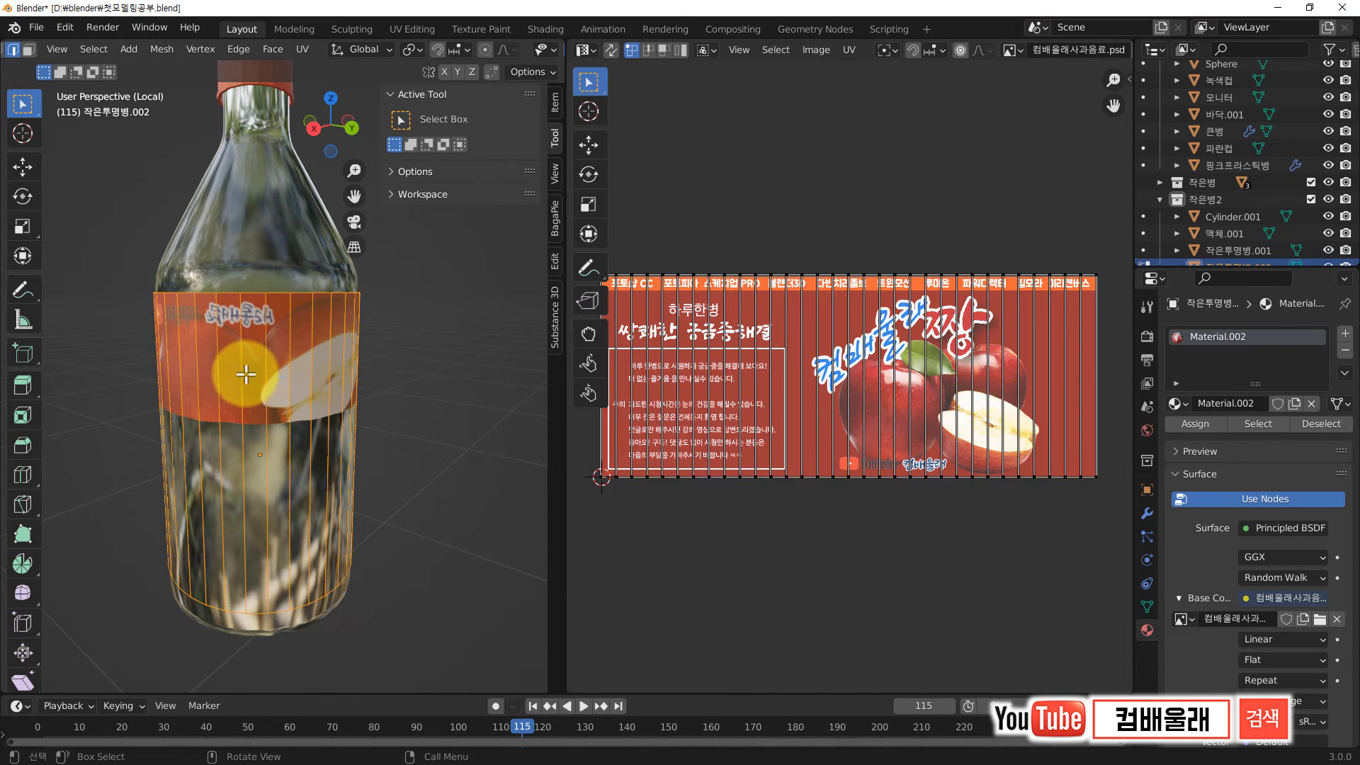
pyautogui.moveTo(246, 374); pyautogui.dragTo(425, 297, button='middle')
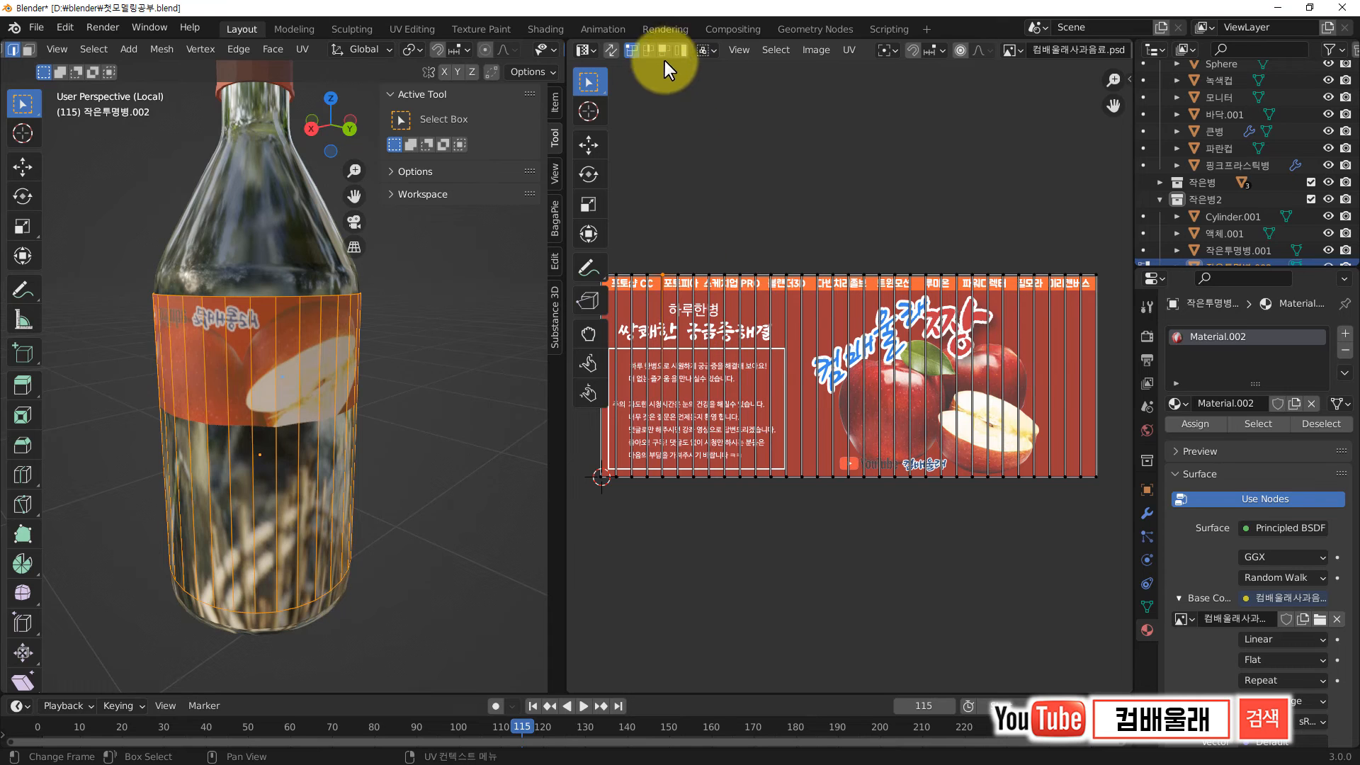
# Step: Flip the label's texture image vertically and check how it reads on the bottle
pyautogui.click(680, 49)
pyautogui.click(776, 50)
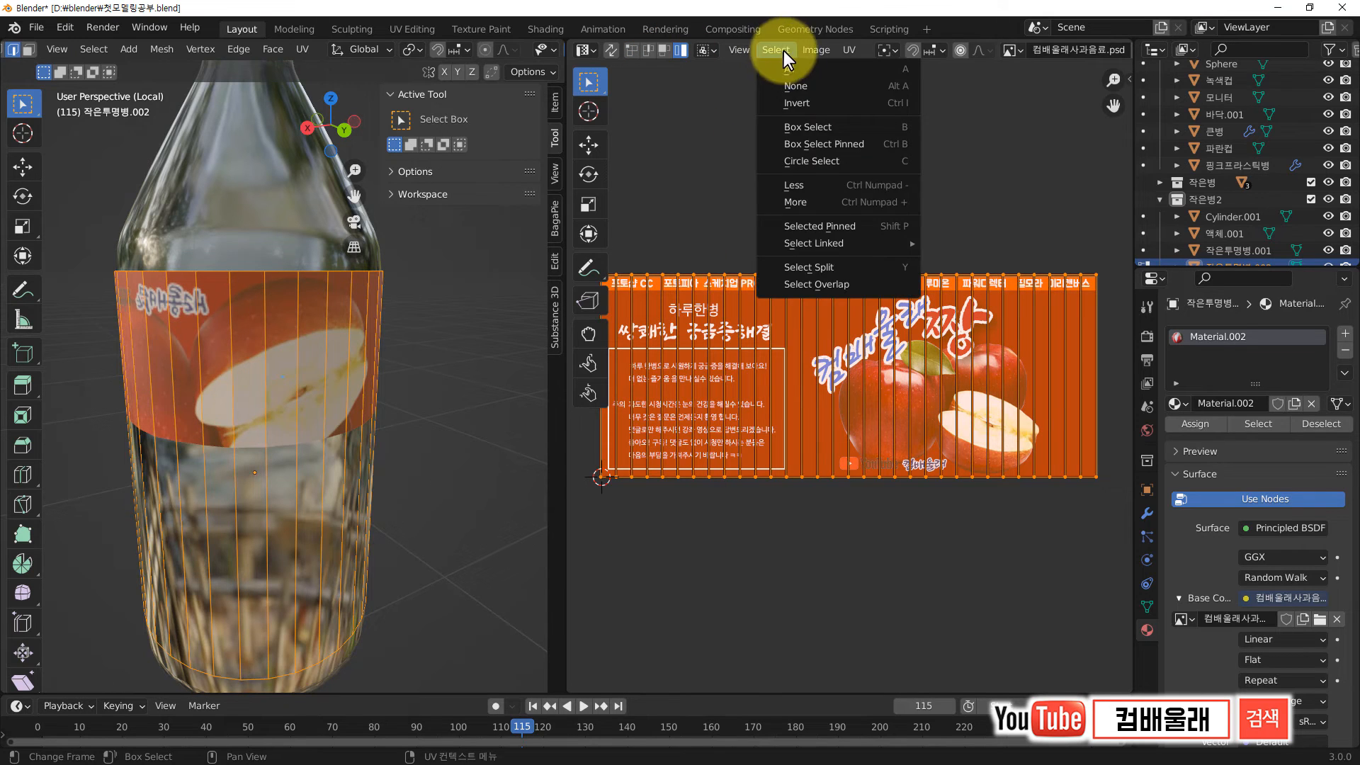
pyautogui.moveTo(822, 47)
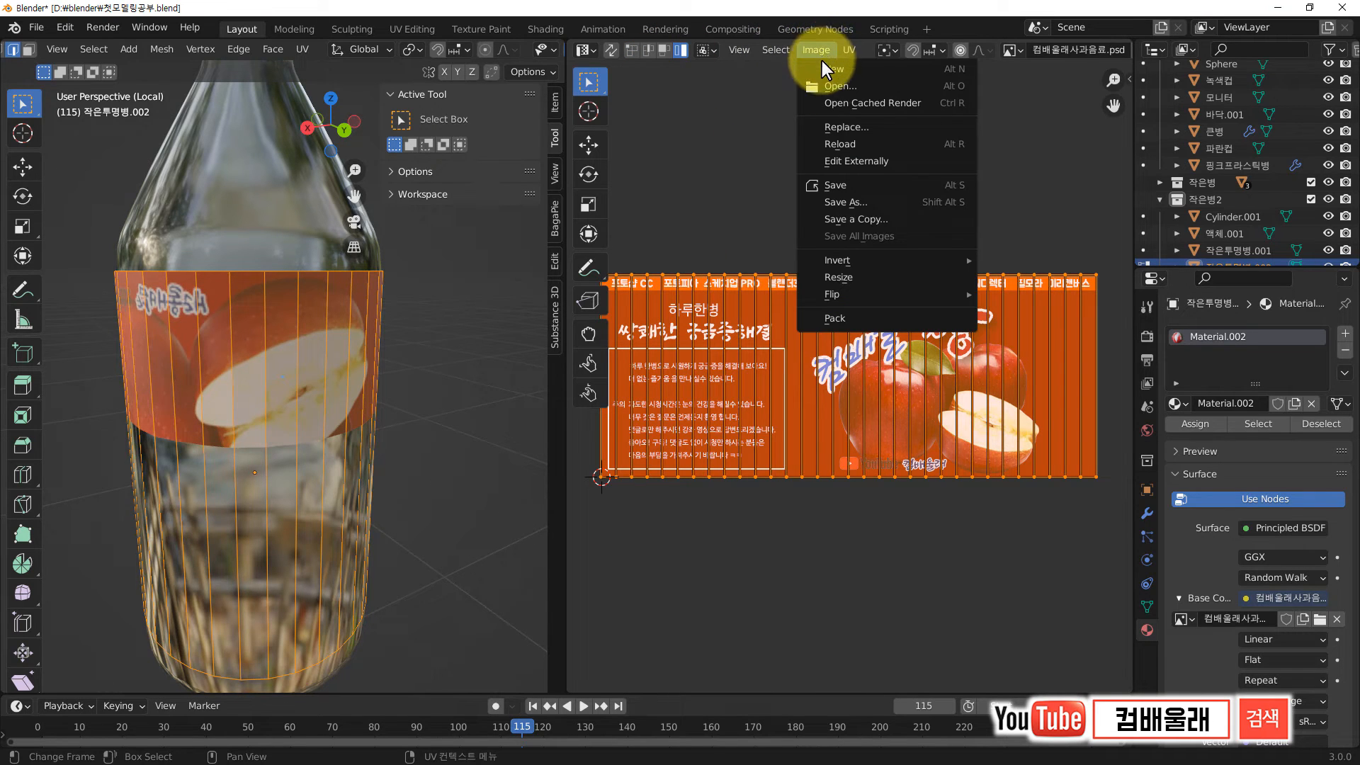
pyautogui.moveTo(855, 295)
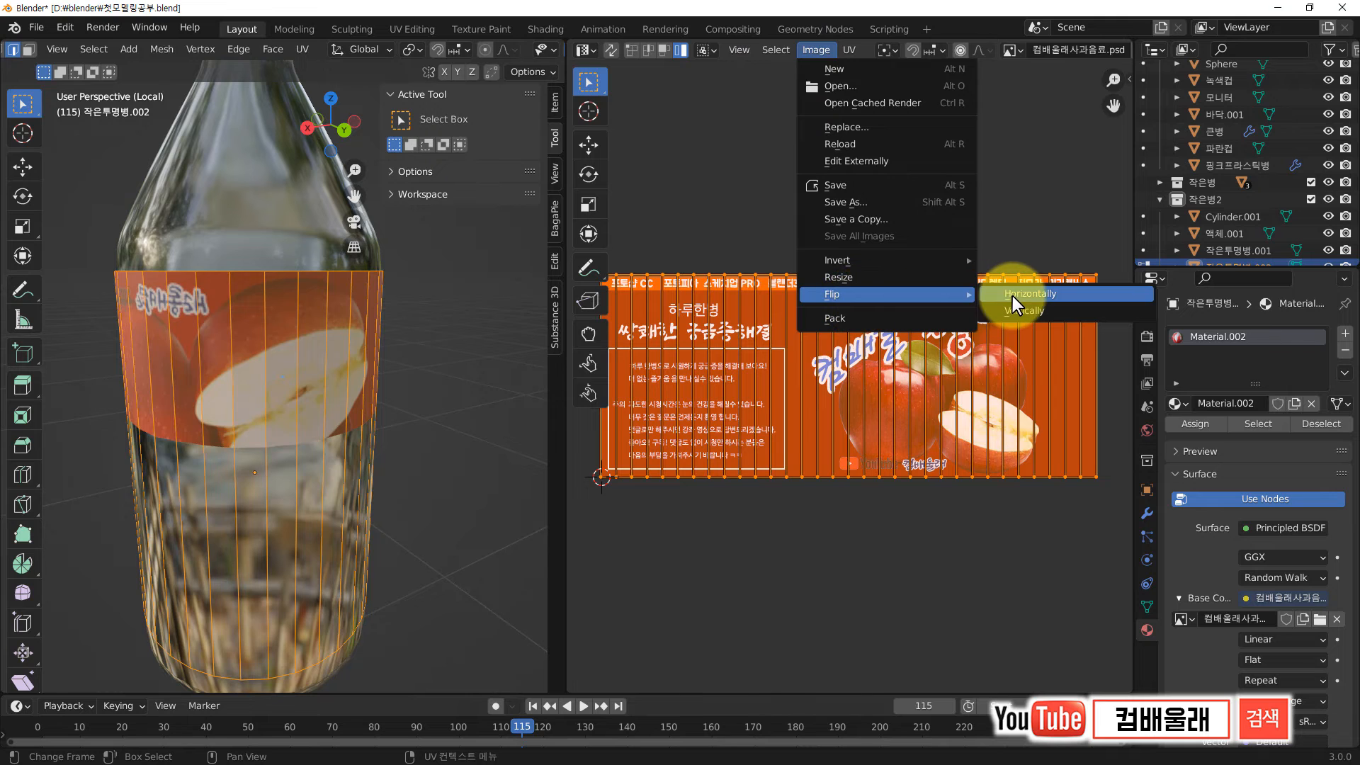
pyautogui.click(1023, 312)
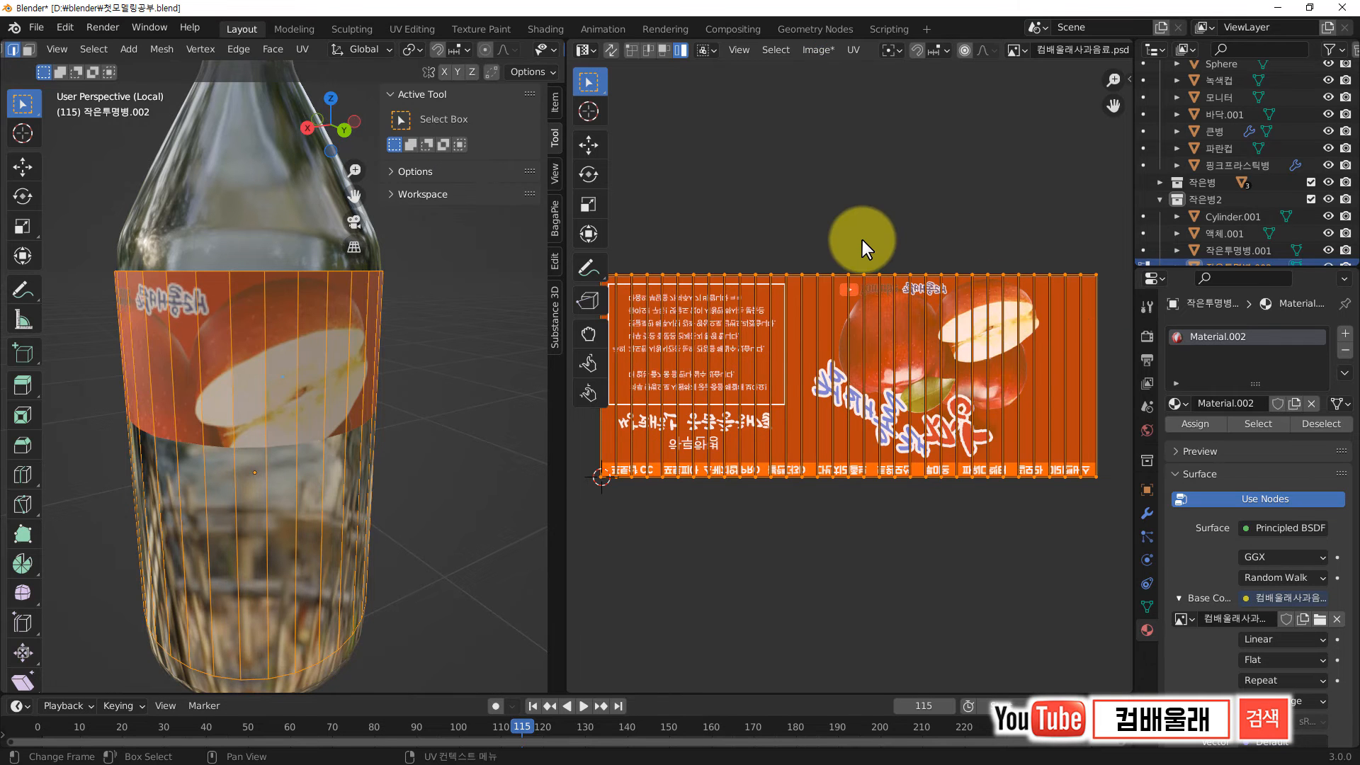
pyautogui.click(455, 294)
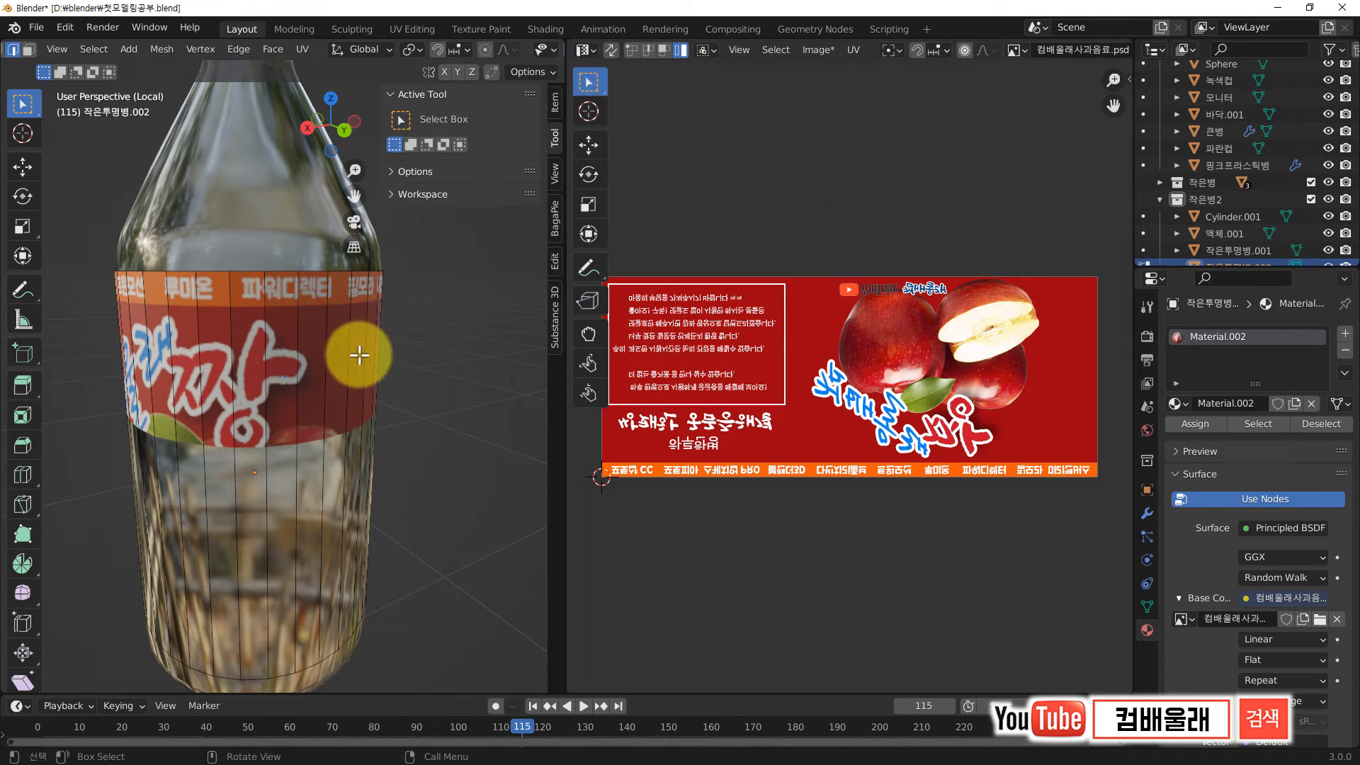
pyautogui.scroll(-1, 327, 366)
pyautogui.moveTo(328, 365); pyautogui.dragTo(343, 367, button='middle')
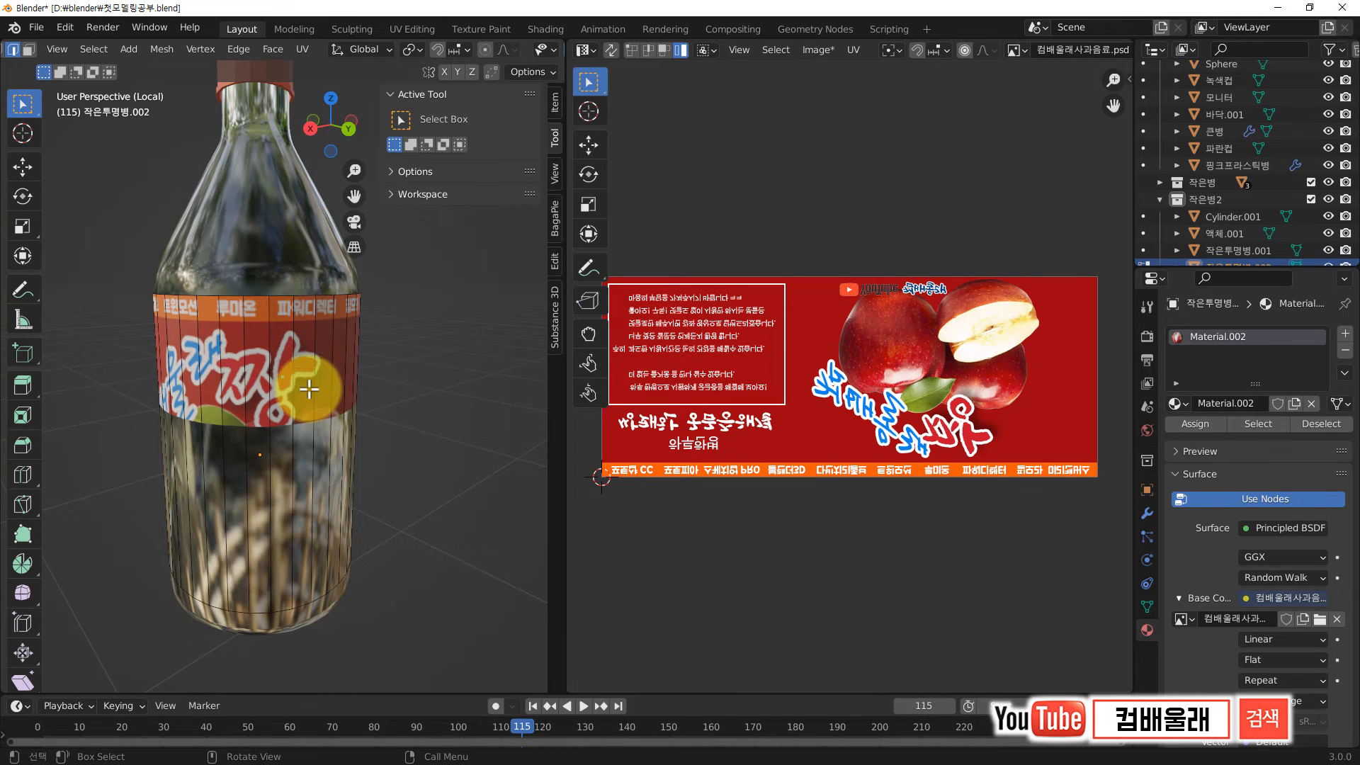
# Step: Return the label to Object Mode, add a Solidify modifier to it, and check it all around the bottle
pyautogui.press('Tab')
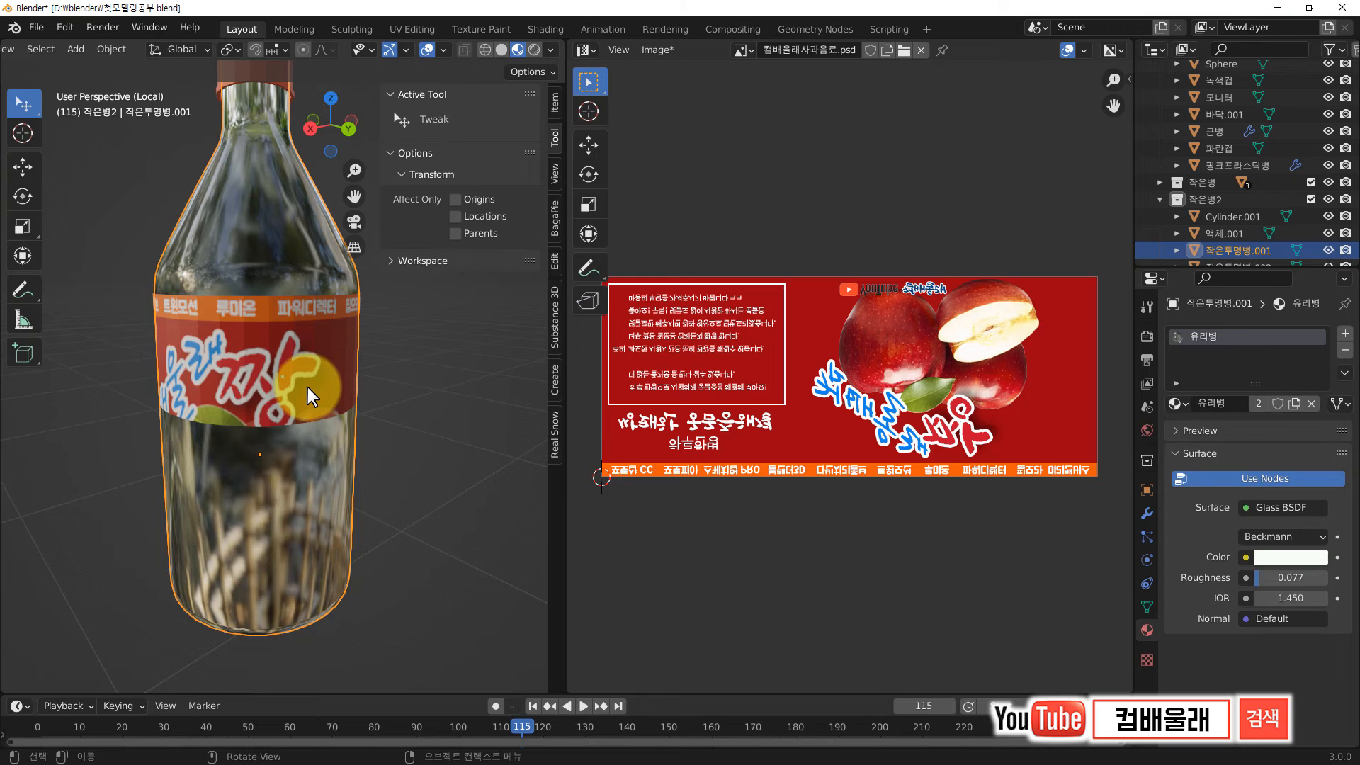
pyautogui.click(1149, 513)
pyautogui.click(1196, 333)
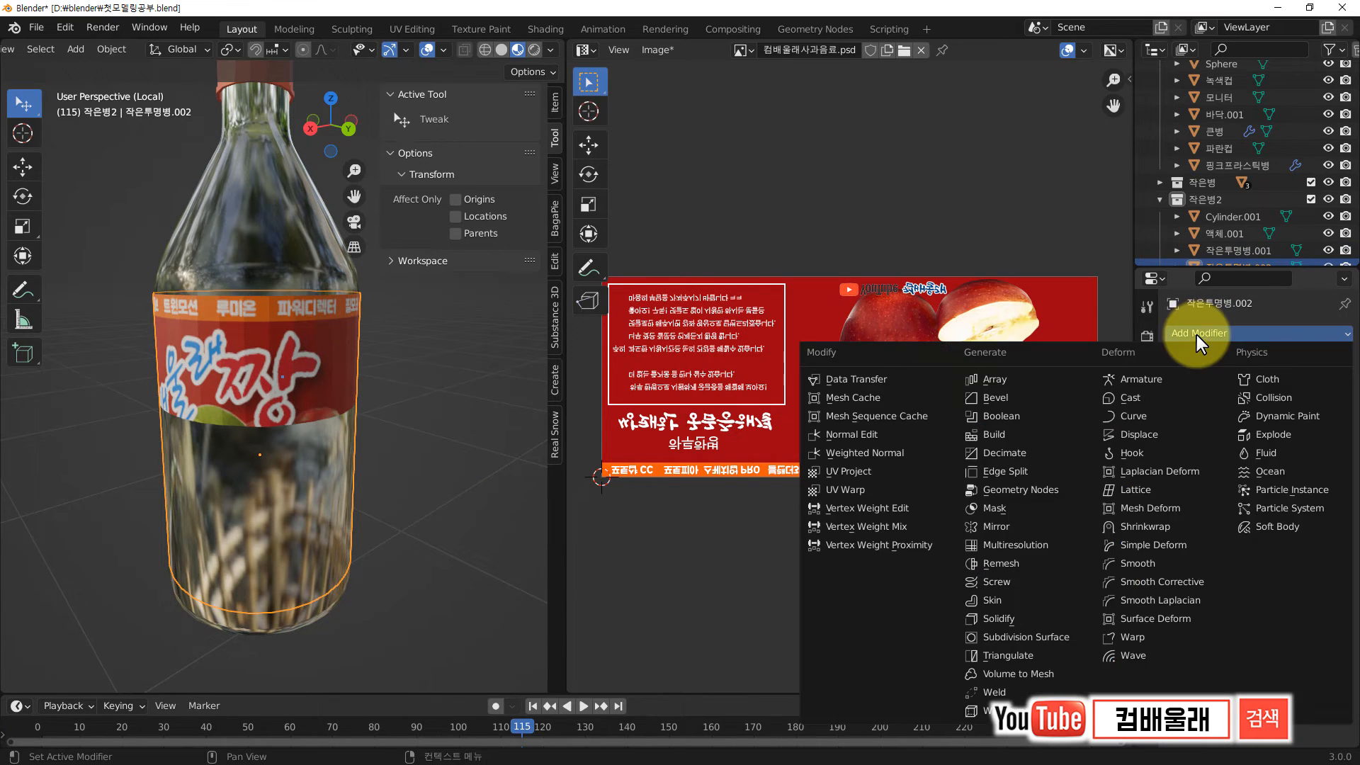
pyautogui.click(1014, 617)
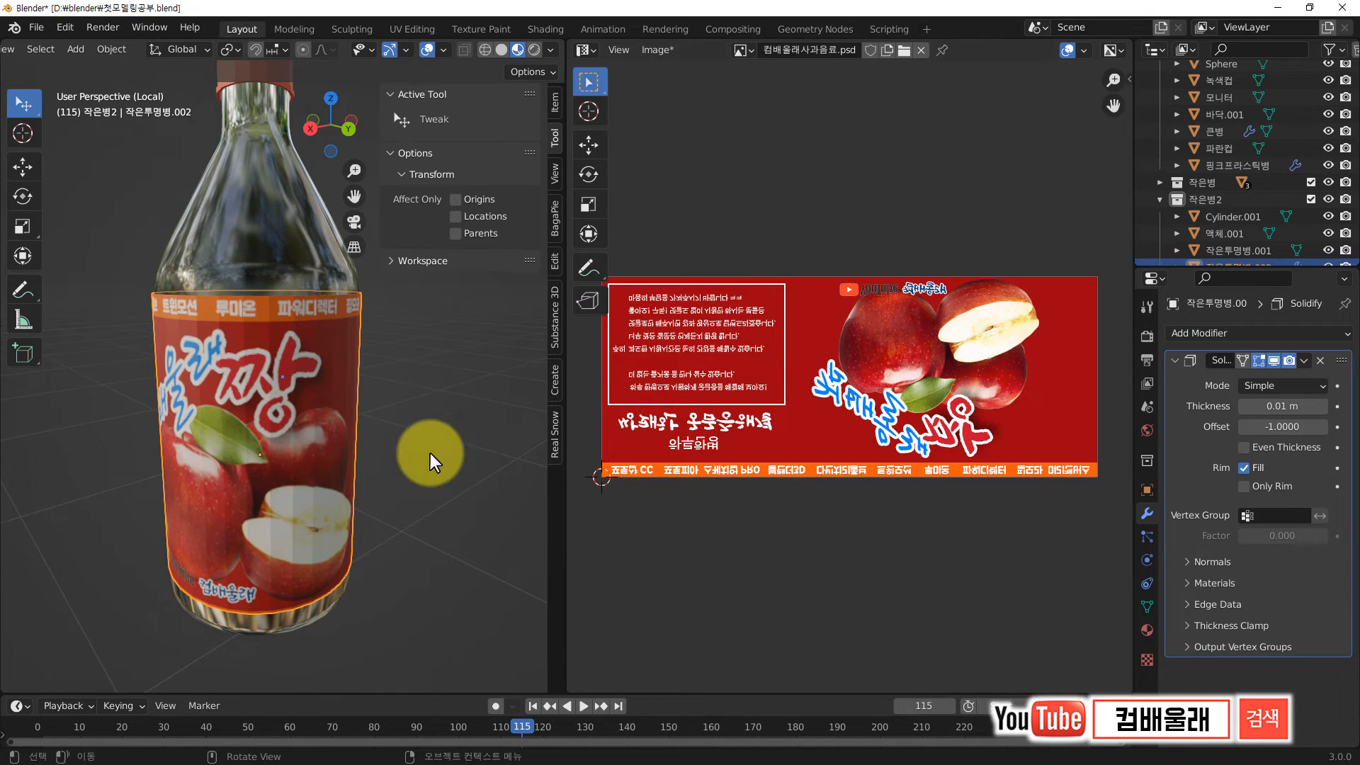
pyautogui.scroll(-2, 282, 391)
pyautogui.moveTo(219, 427); pyautogui.dragTo(366, 425, button='middle')
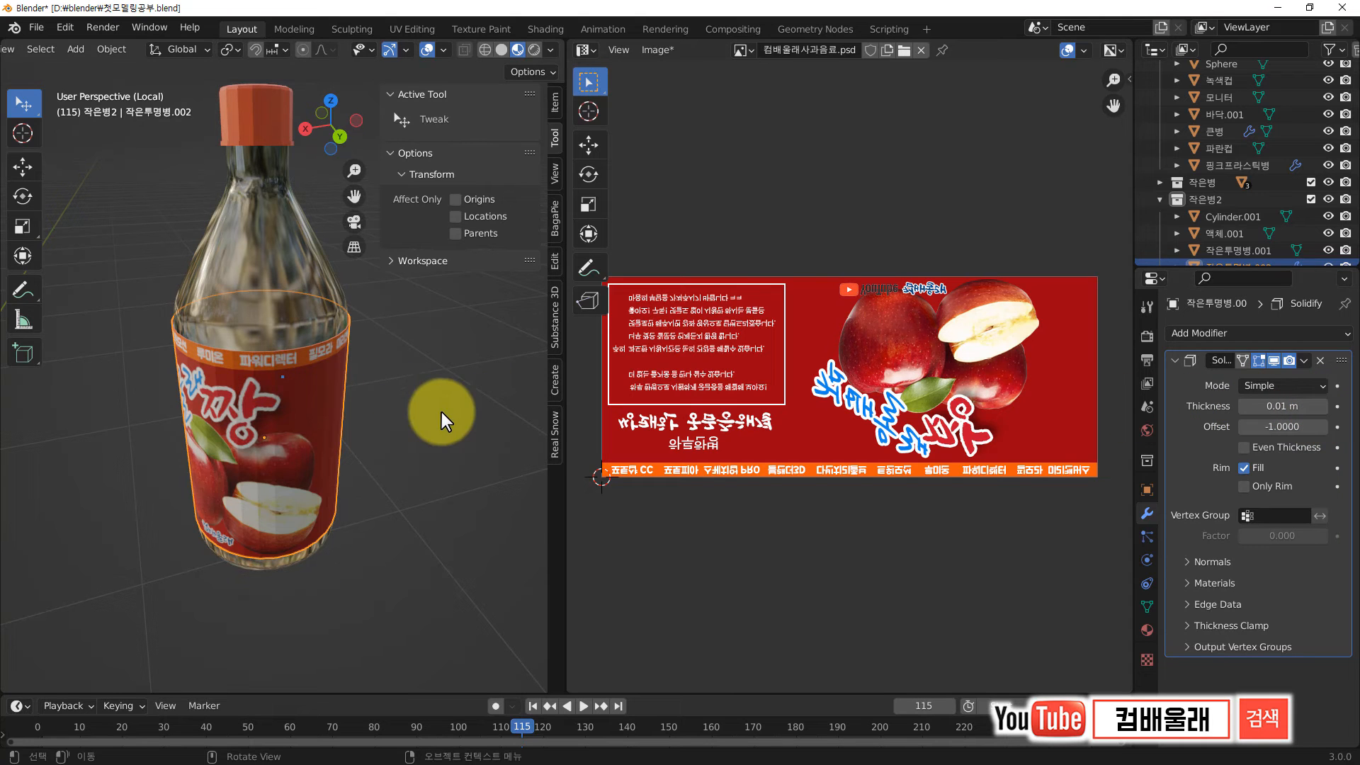
pyautogui.moveTo(406, 401); pyautogui.dragTo(351, 436, button='middle')
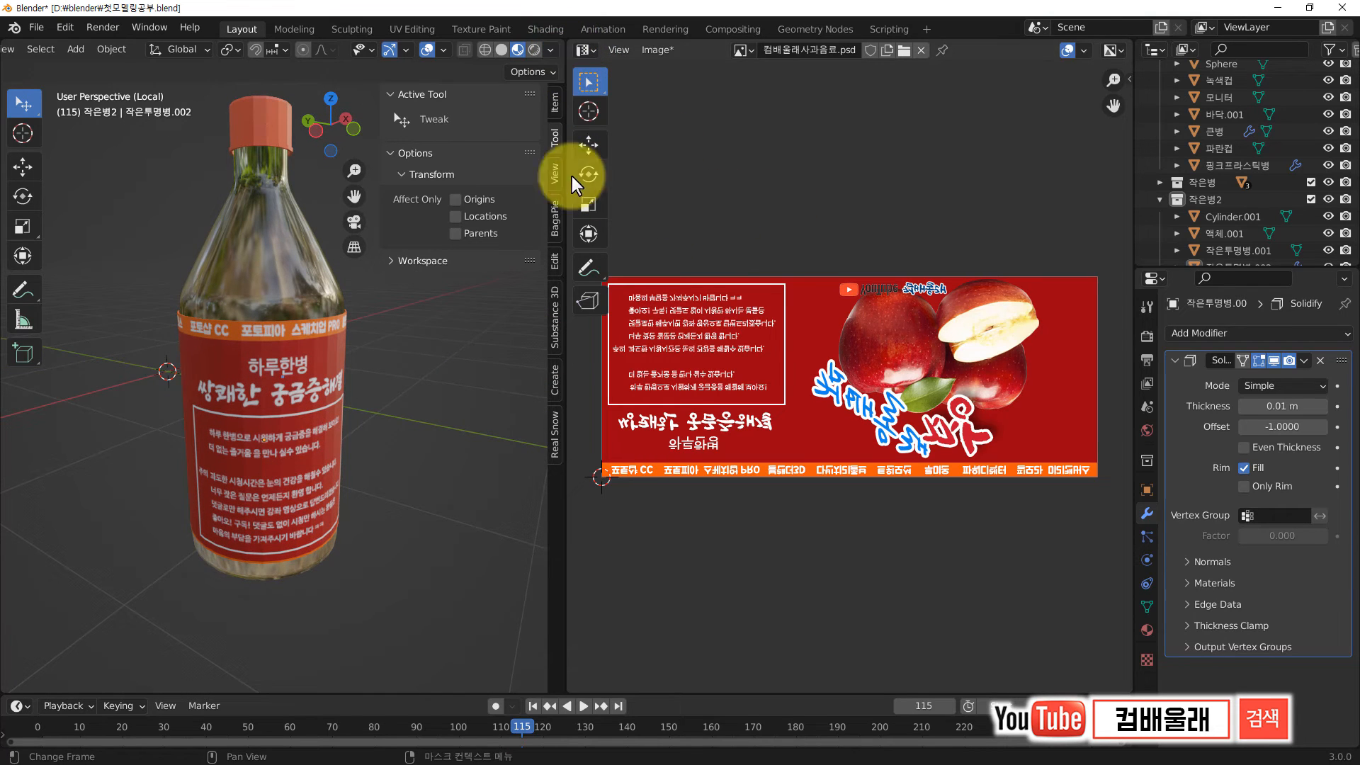
# Step: Save the flipped label image and join the image editor's area into the 3D viewport
pyautogui.click(662, 50)
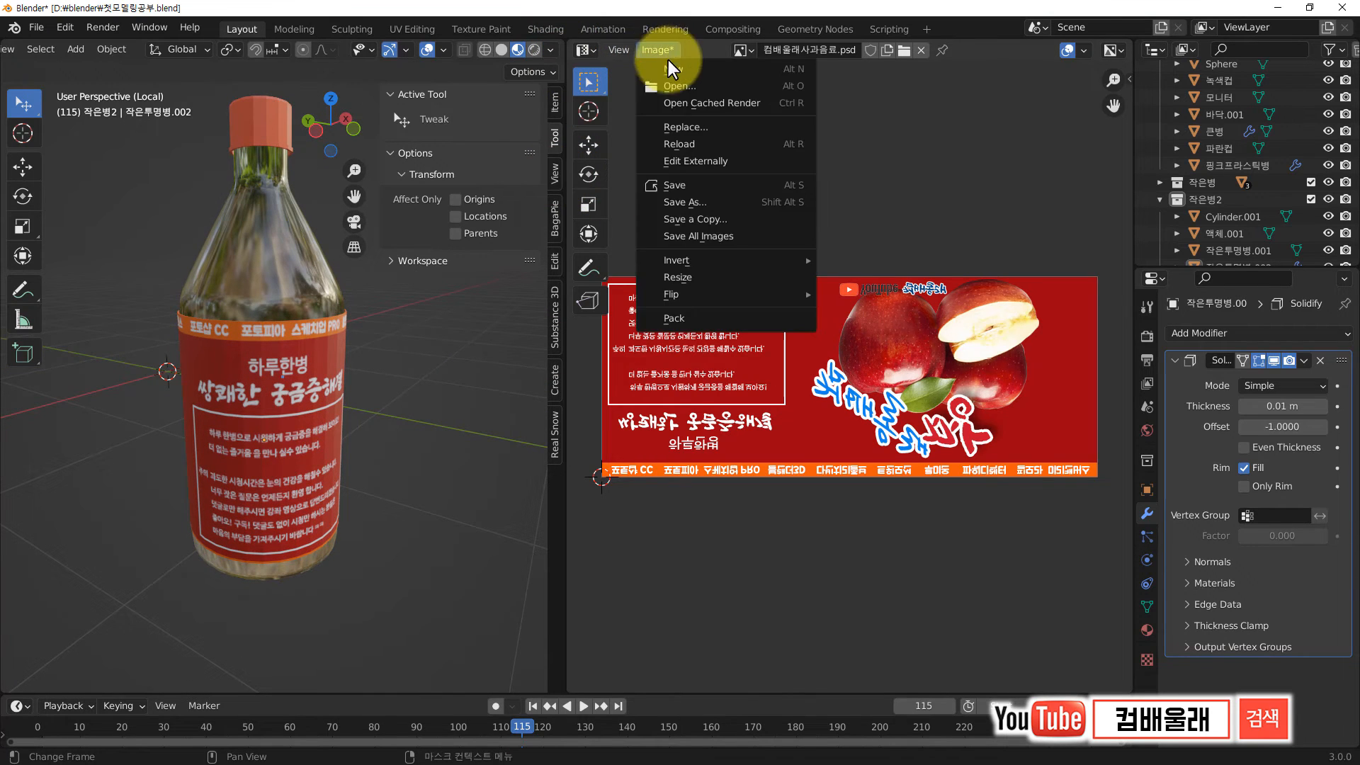
pyautogui.click(684, 184)
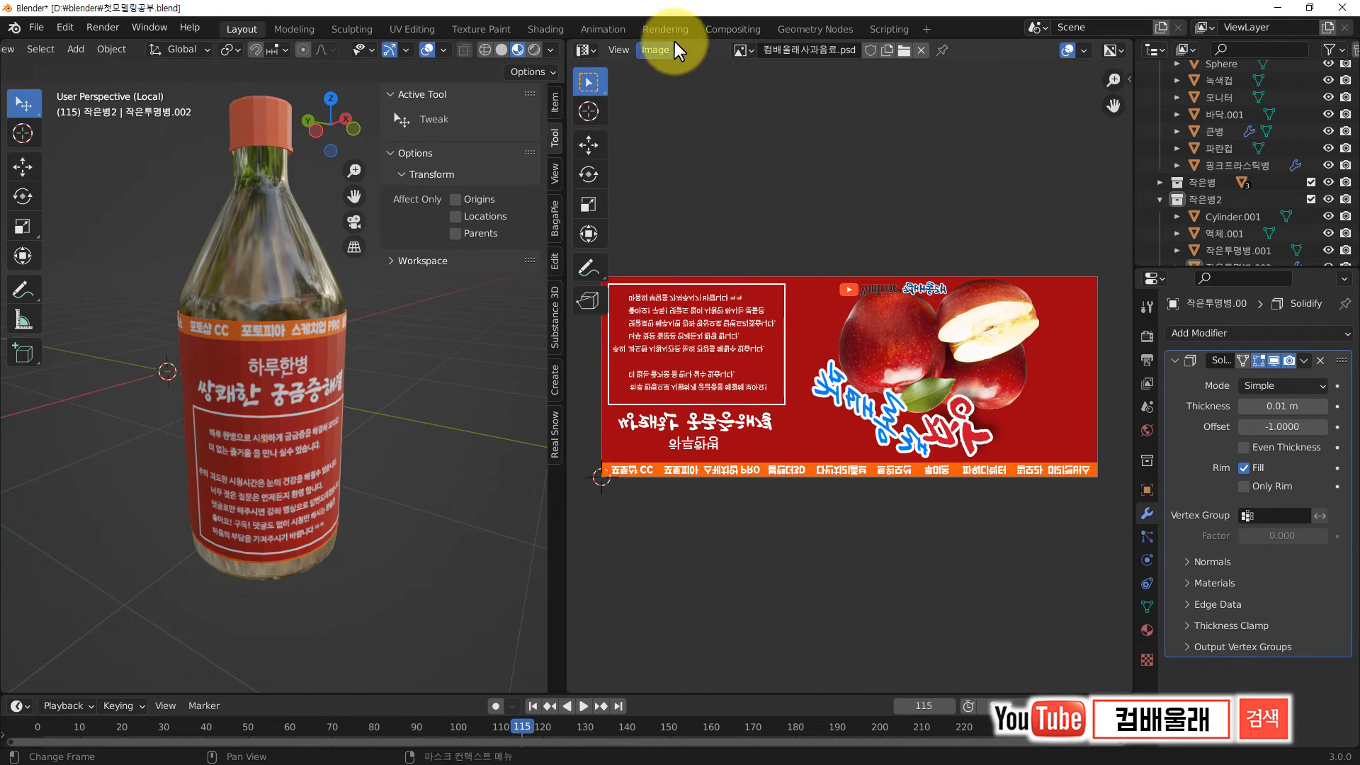
pyautogui.rightClick(563, 360)
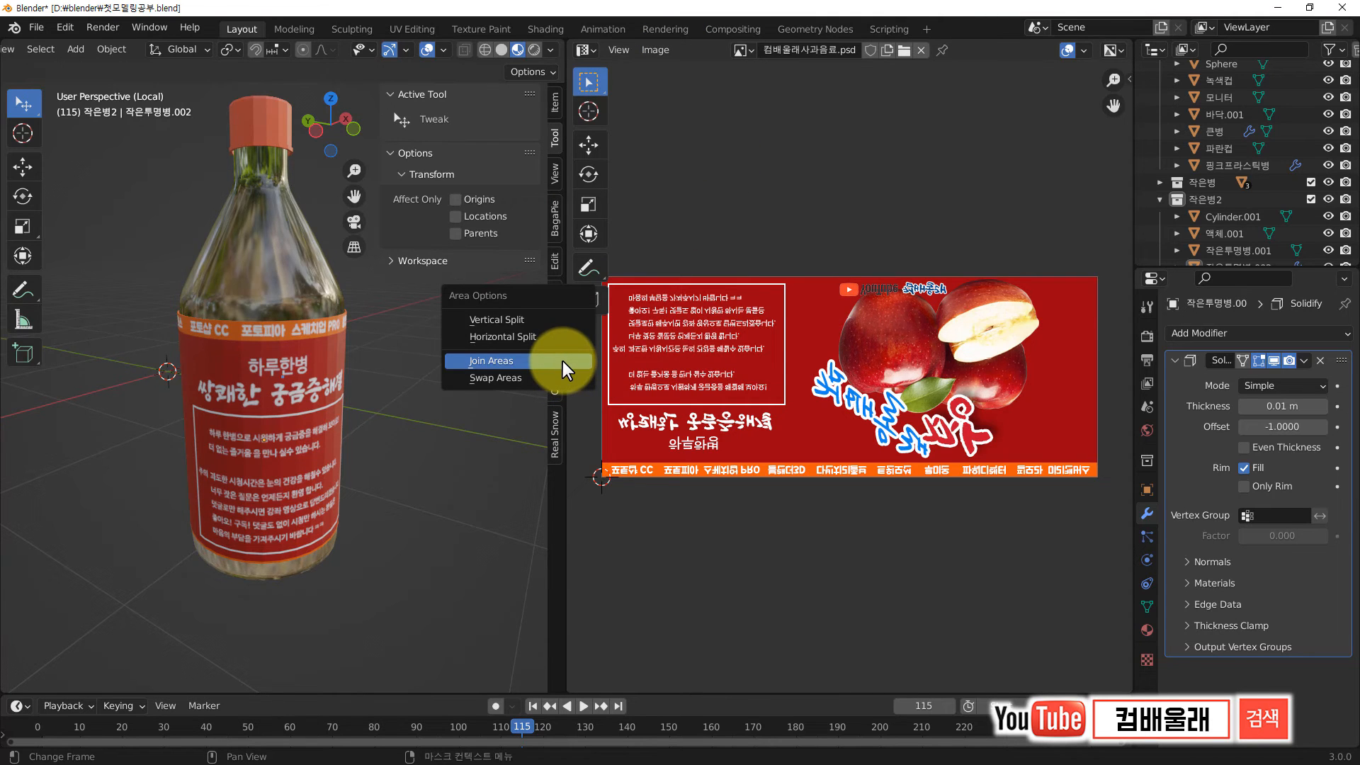
pyautogui.click(563, 360)
pyautogui.scroll(-3, 643, 414)
pyautogui.moveTo(634, 417); pyautogui.dragTo(528, 367, button='middle')
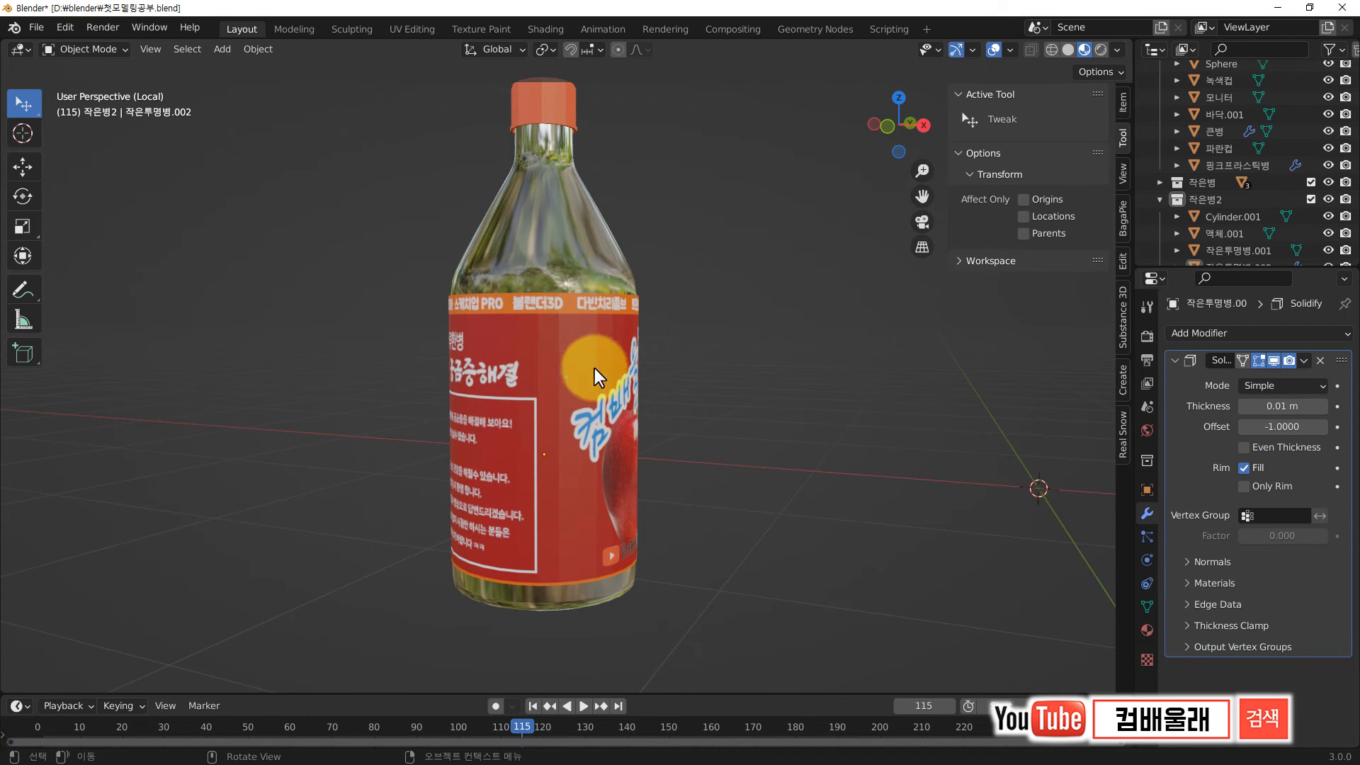
# Step: Apply Shade Smooth to the apple-drink label, then deselect it
pyautogui.click(547, 343)
pyautogui.rightClick(547, 343)
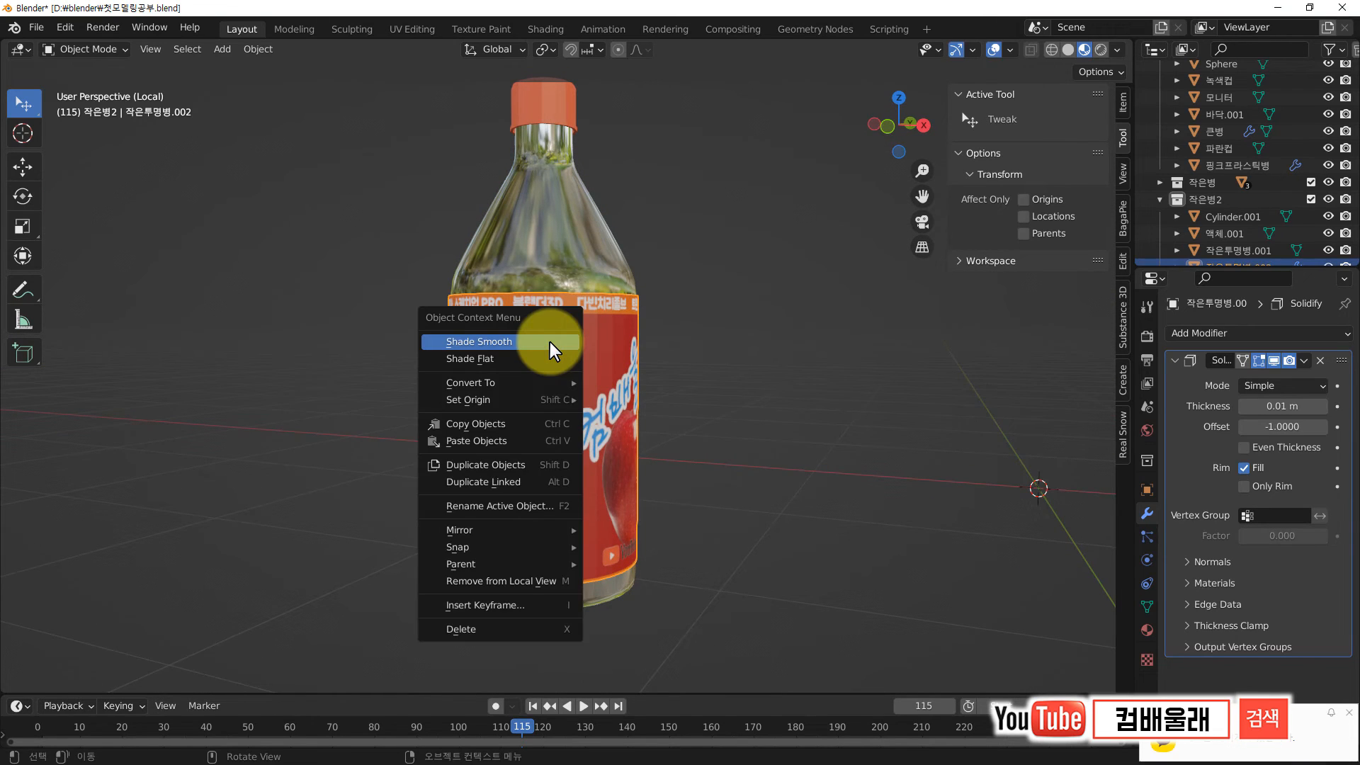
pyautogui.click(542, 342)
pyautogui.moveTo(619, 402); pyautogui.dragTo(682, 390, button='middle')
pyautogui.click(672, 368)
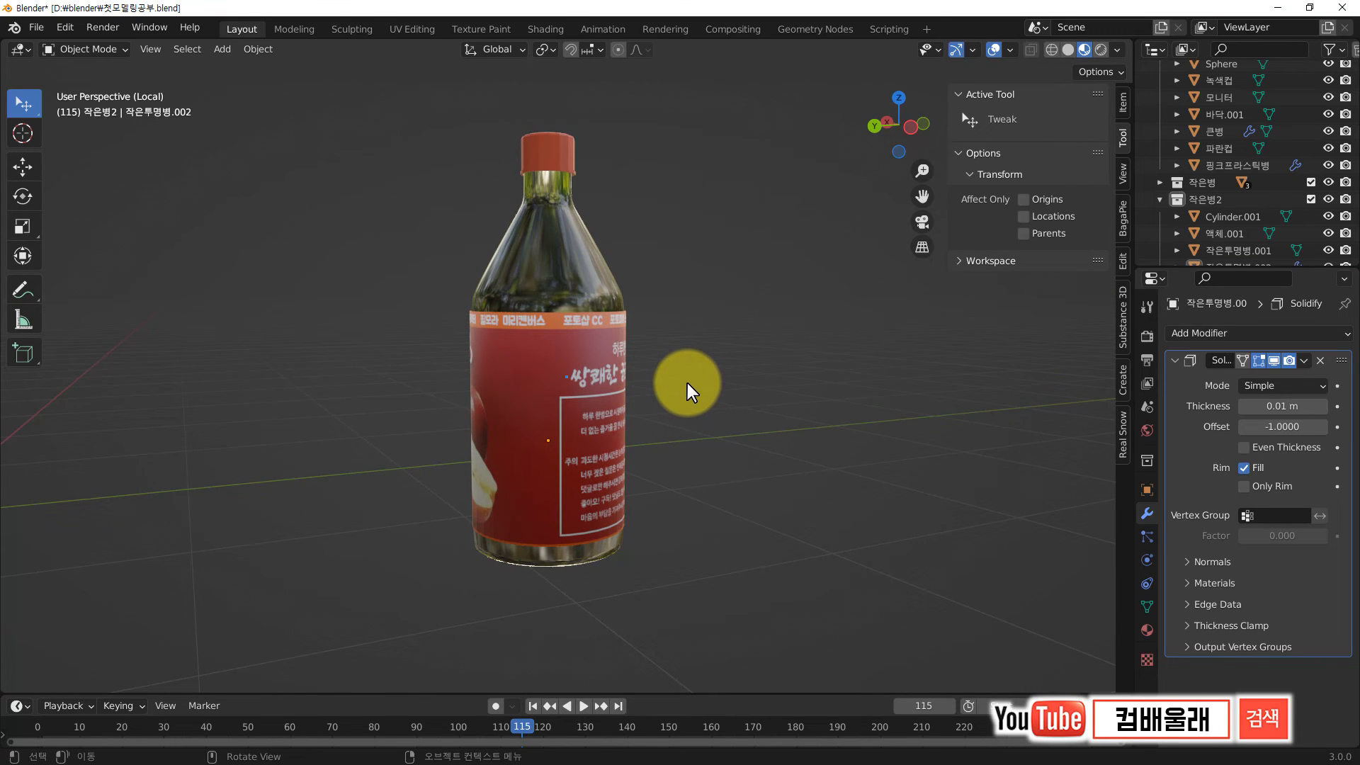
# Step: Leave local view to show the full scene, framing the mugs and both labelled bottles
pyautogui.press('KP_Divide')
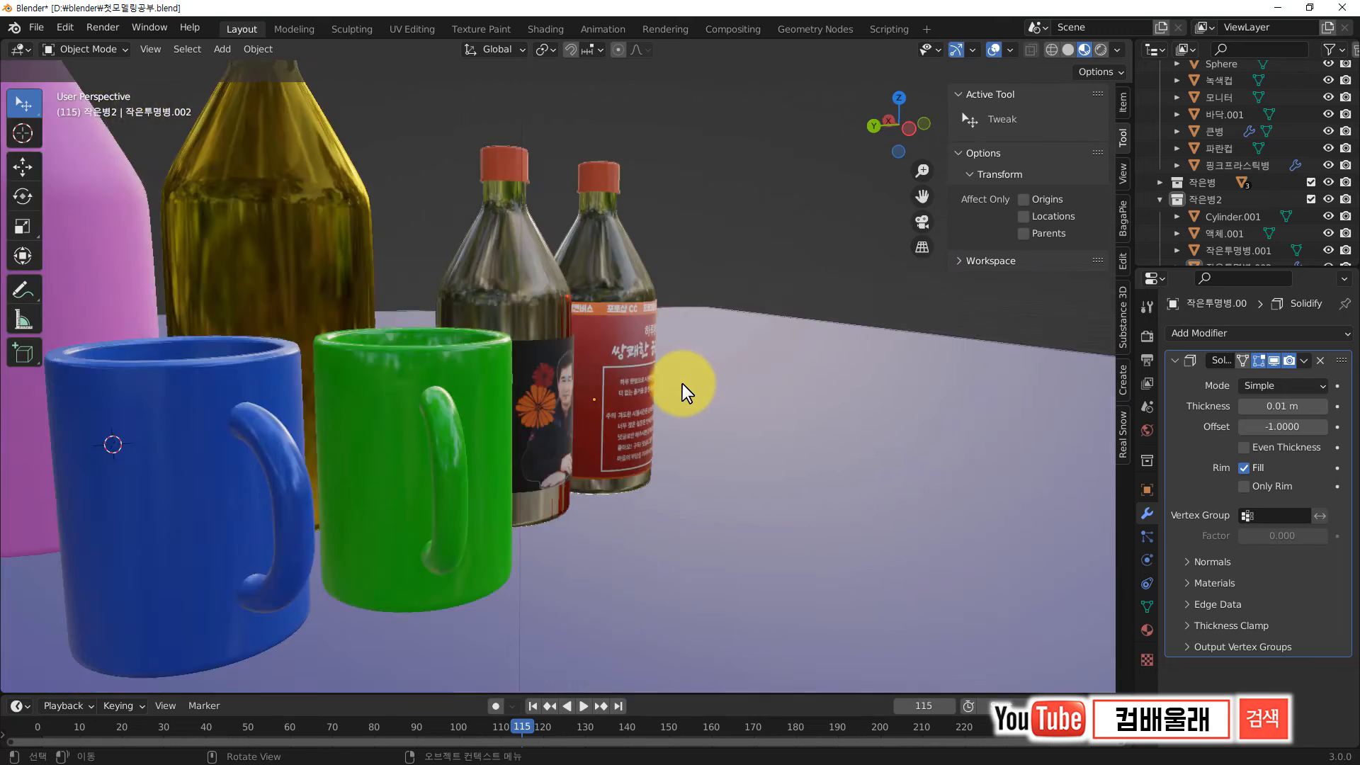
pyautogui.moveTo(622, 432); pyautogui.dragTo(672, 376, button='middle')
pyautogui.scroll(3, 604, 392)
pyautogui.scroll(-3, 635, 428)
pyautogui.click(674, 364)
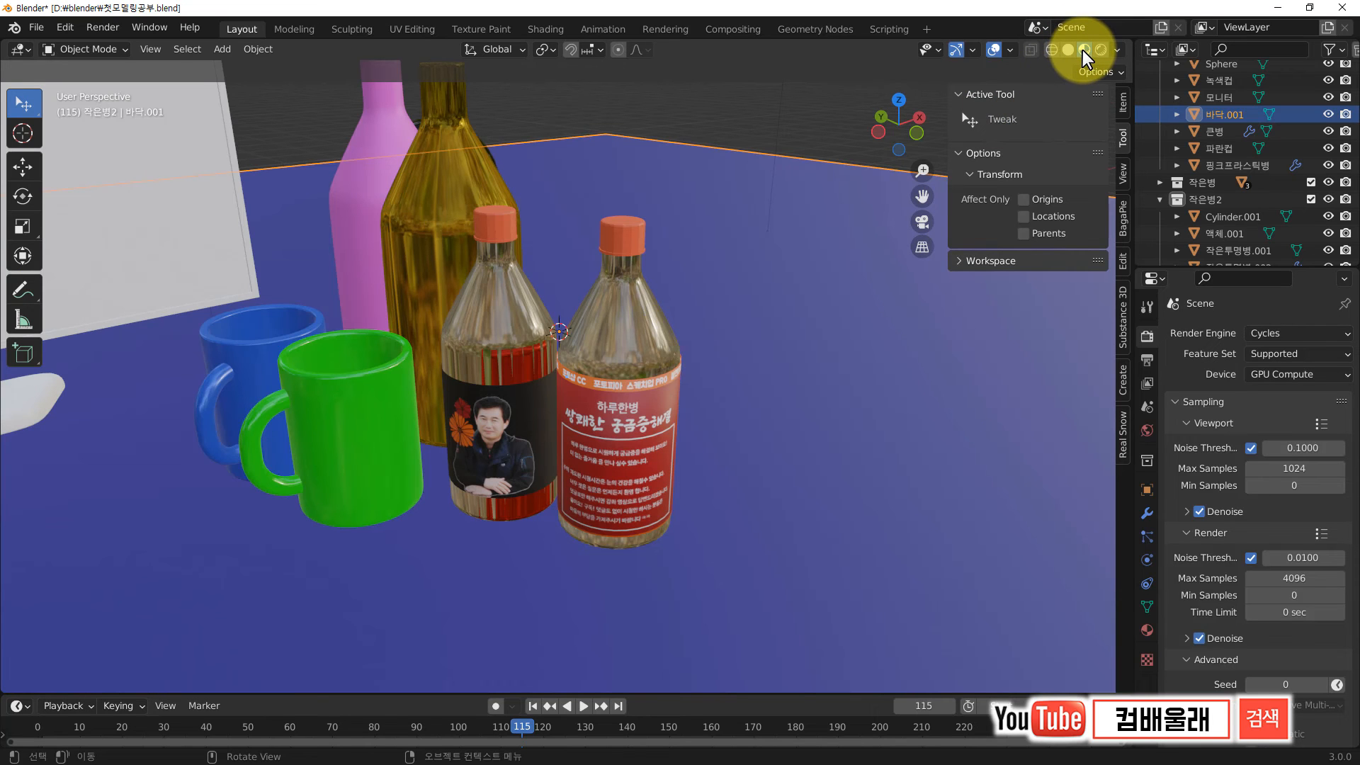
# Step: Switch the viewport to rendered shading and examine the labels and liquids of both small bottles
pyautogui.click(1101, 49)
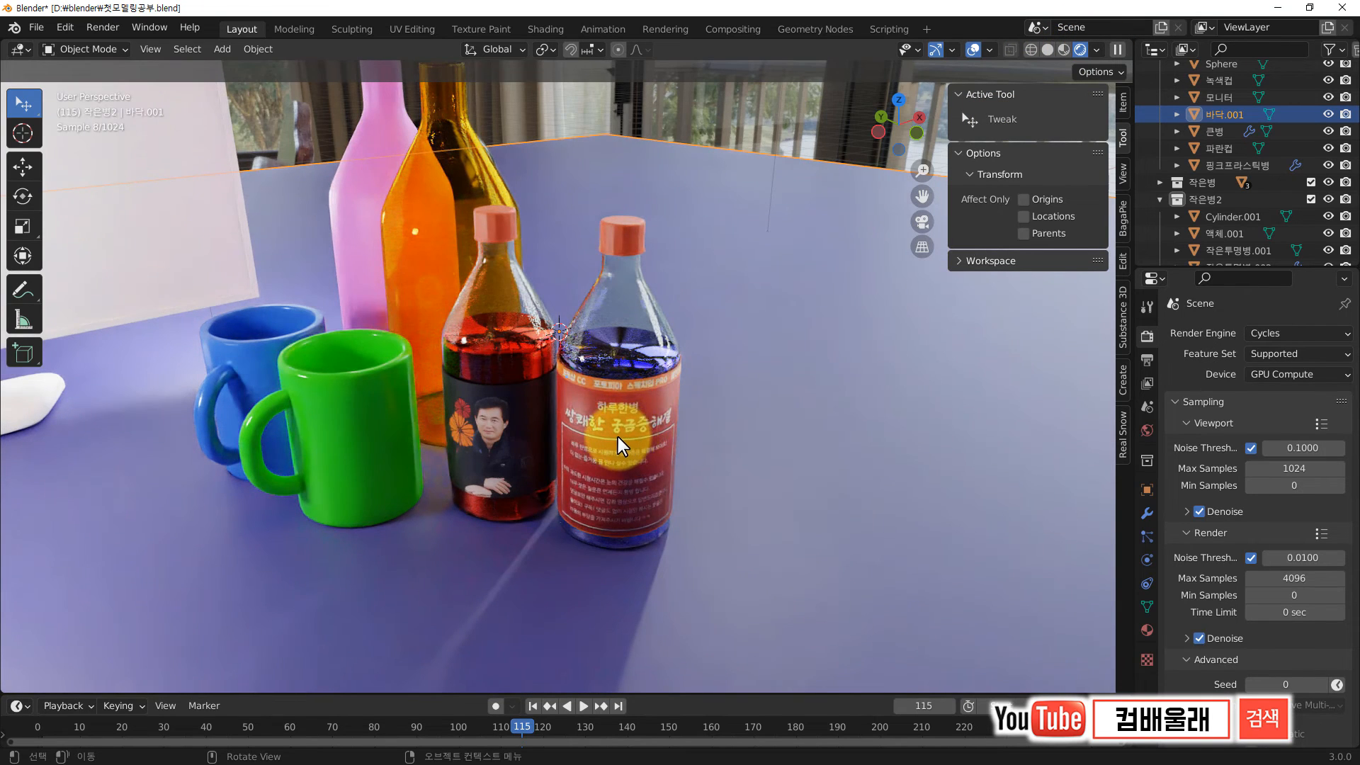
pyautogui.moveTo(618, 436); pyautogui.dragTo(702, 460, button='middle')
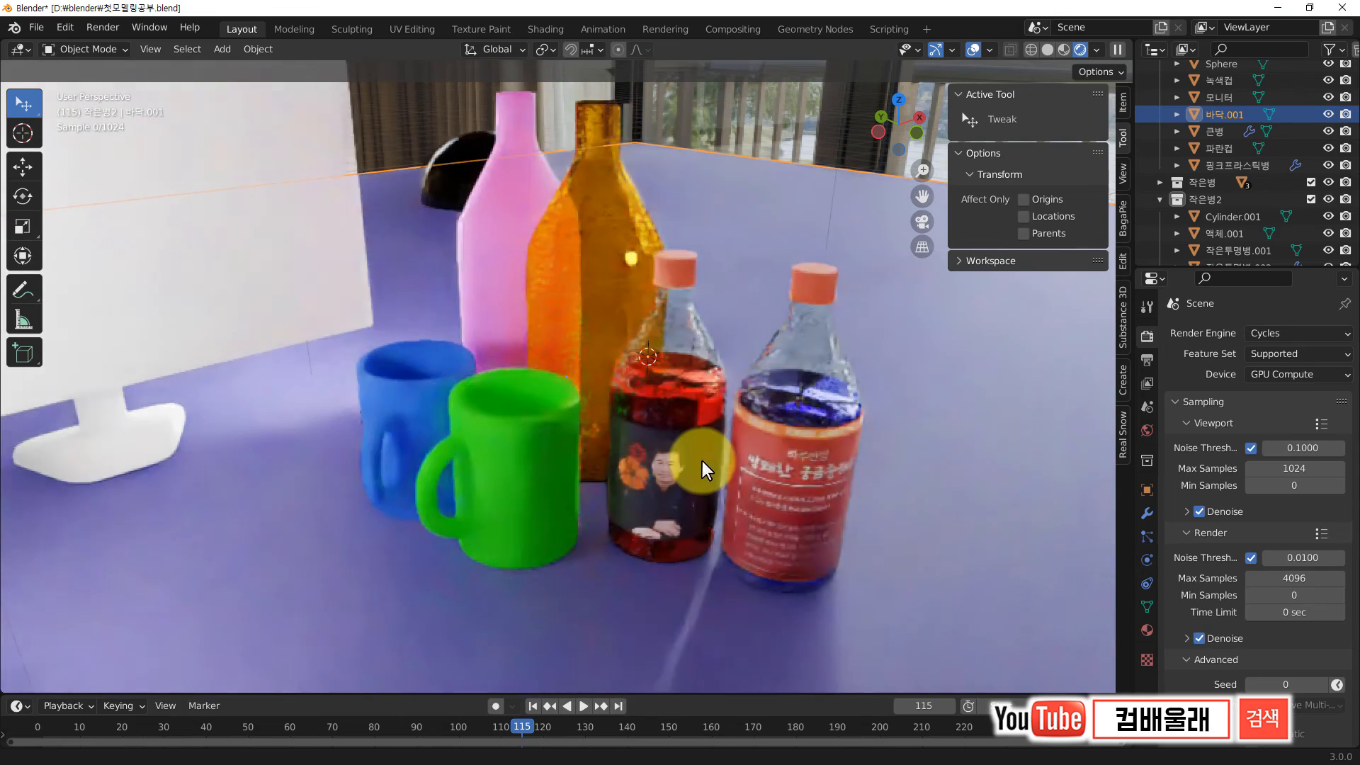
pyautogui.scroll(5, 754, 479)
pyautogui.keyDown('shift'); pyautogui.moveTo(776, 481); pyautogui.dragTo(718, 447, button='middle'); pyautogui.keyUp('shift')
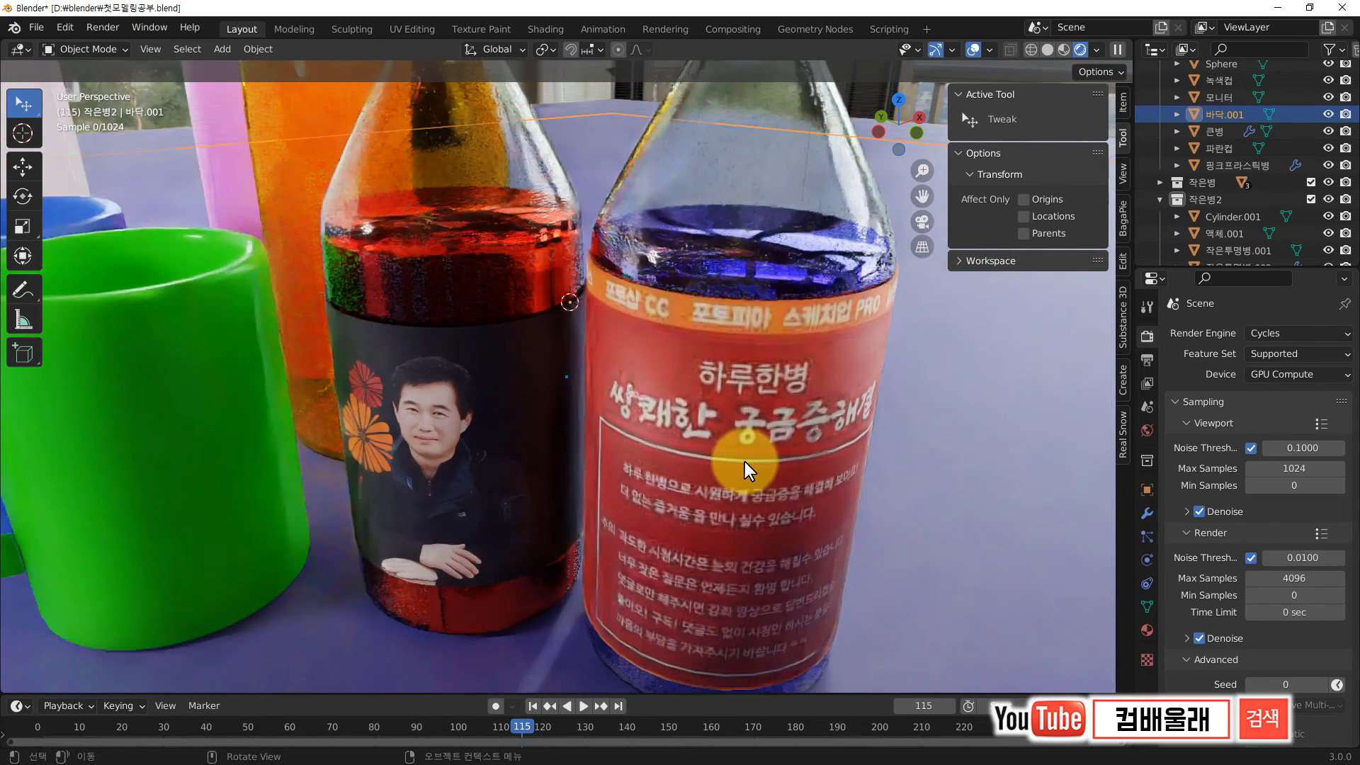
pyautogui.scroll(-3, 745, 461)
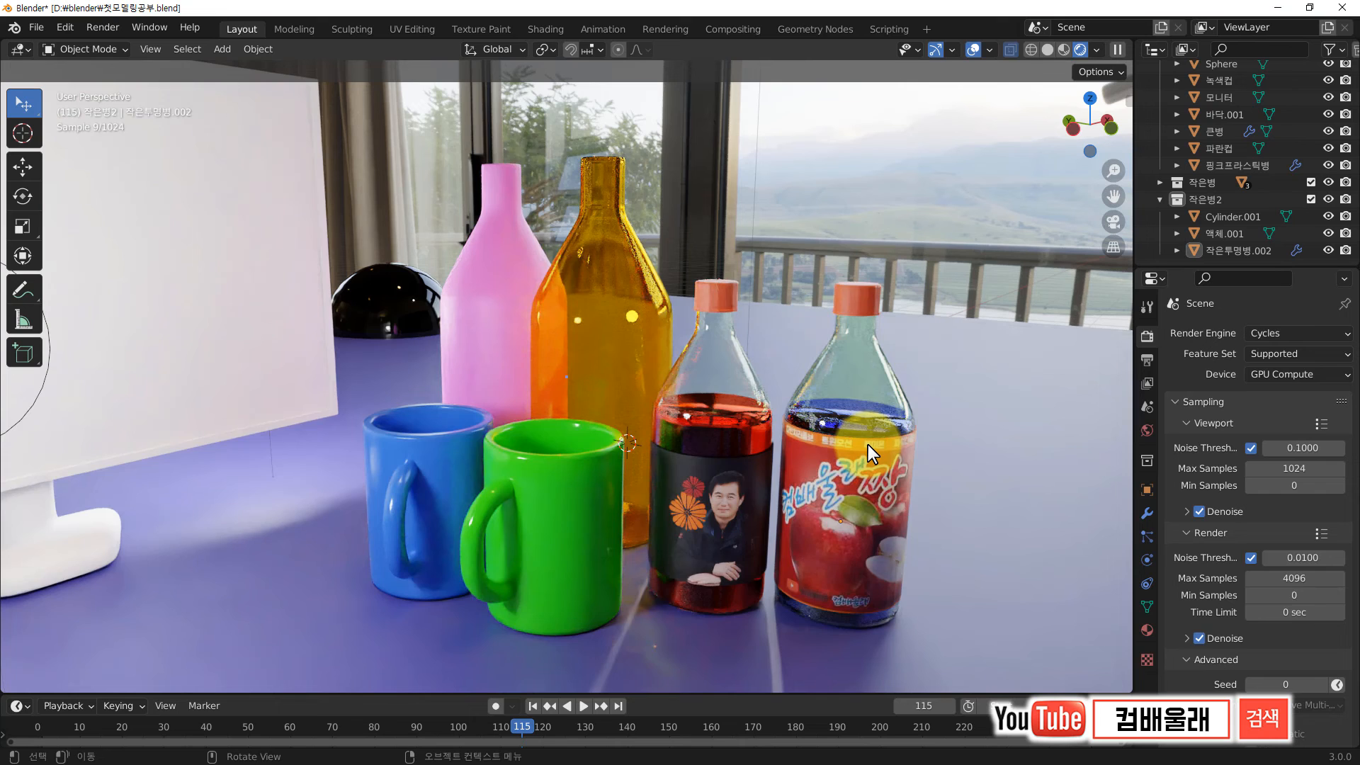
pyautogui.scroll(-2, 868, 444)
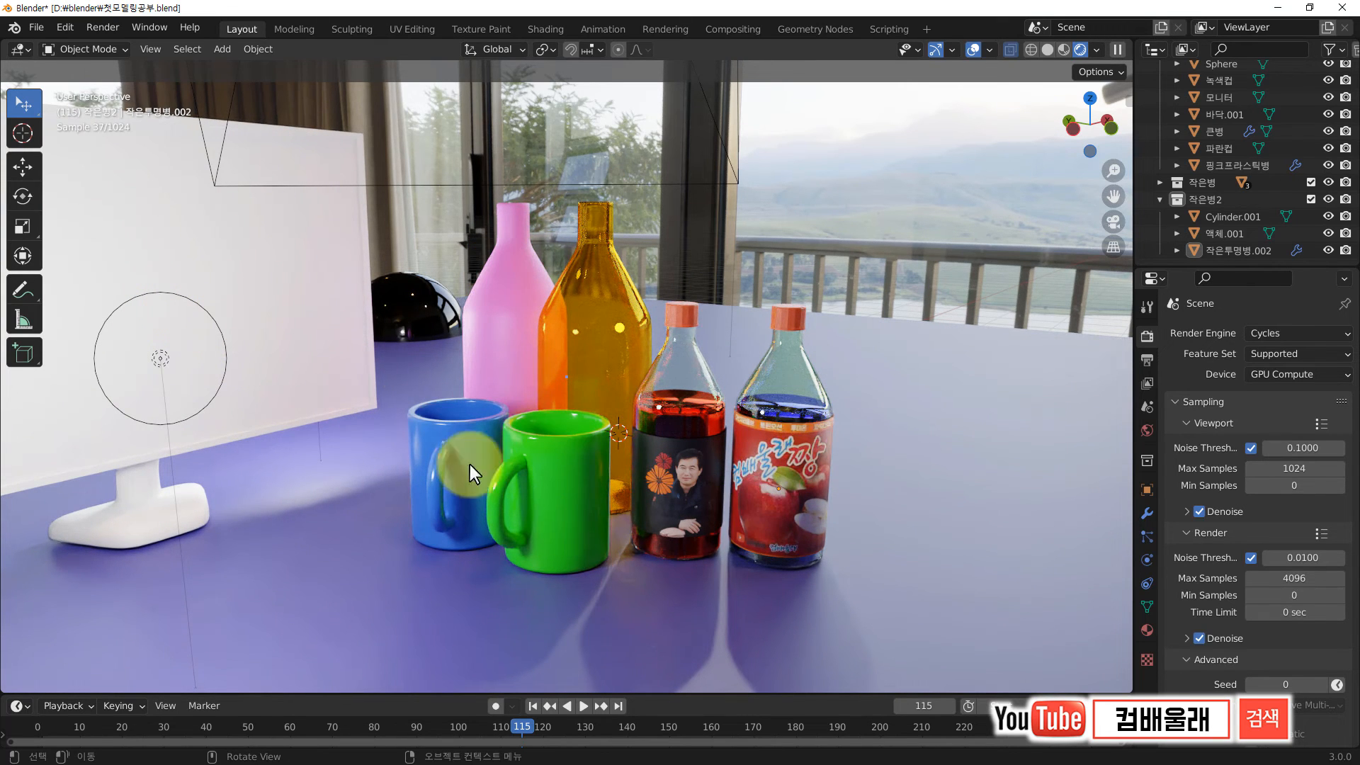
pyautogui.scroll(2, 649, 415)
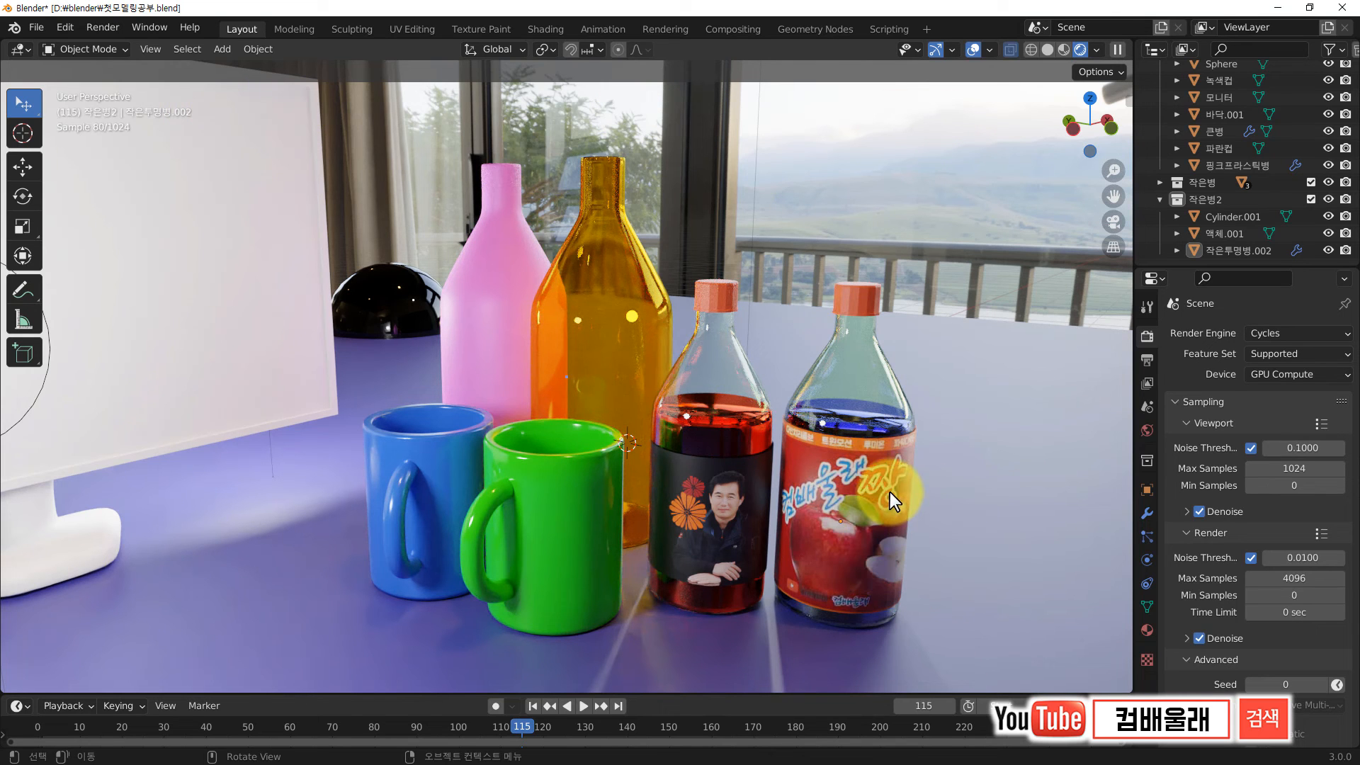
# Step: Look through the camera and turn off Camera to View so orbiting leaves the camera unmoved
pyautogui.press('KP_0')
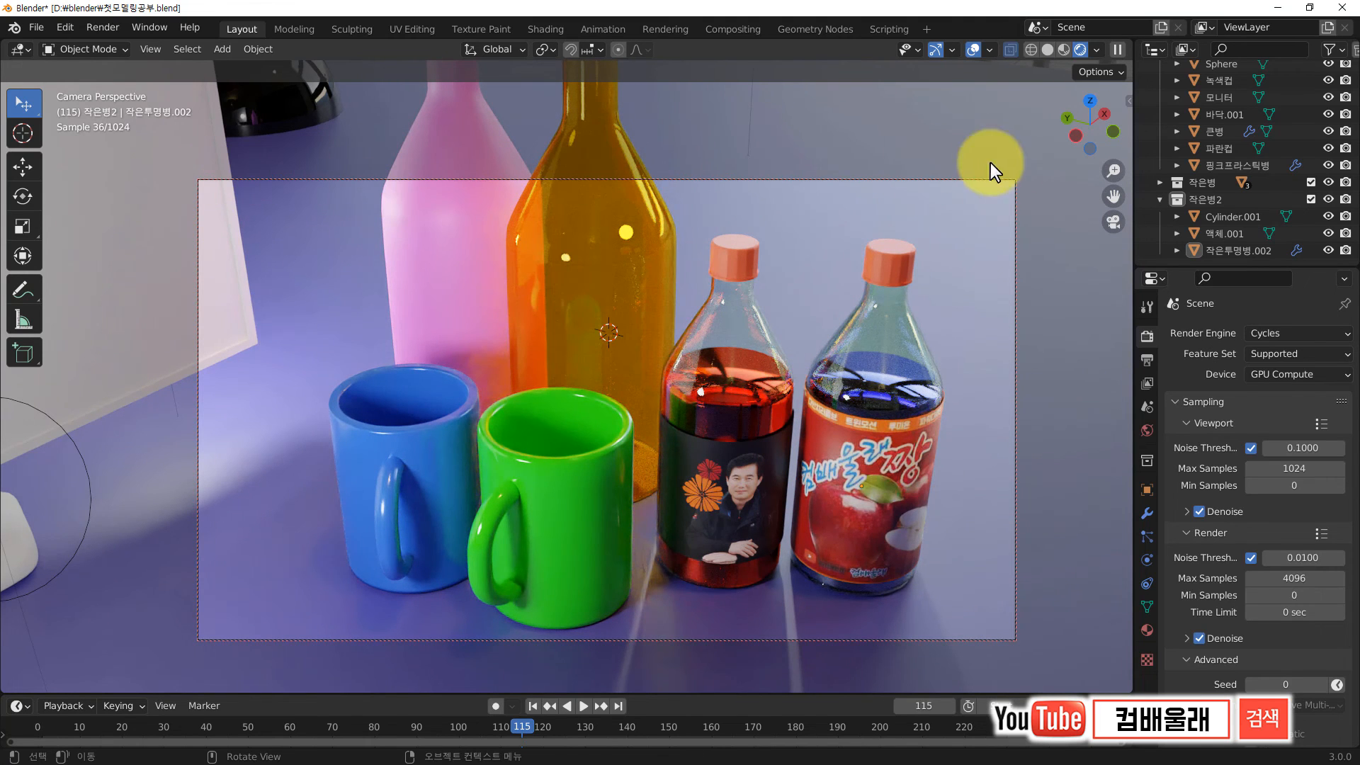
pyautogui.moveTo(809, 411)
pyautogui.mouseDown(button='middle')
pyautogui.moveTo(793, 431)
pyautogui.moveTo(816, 411)
pyautogui.mouseUp(button='middle')
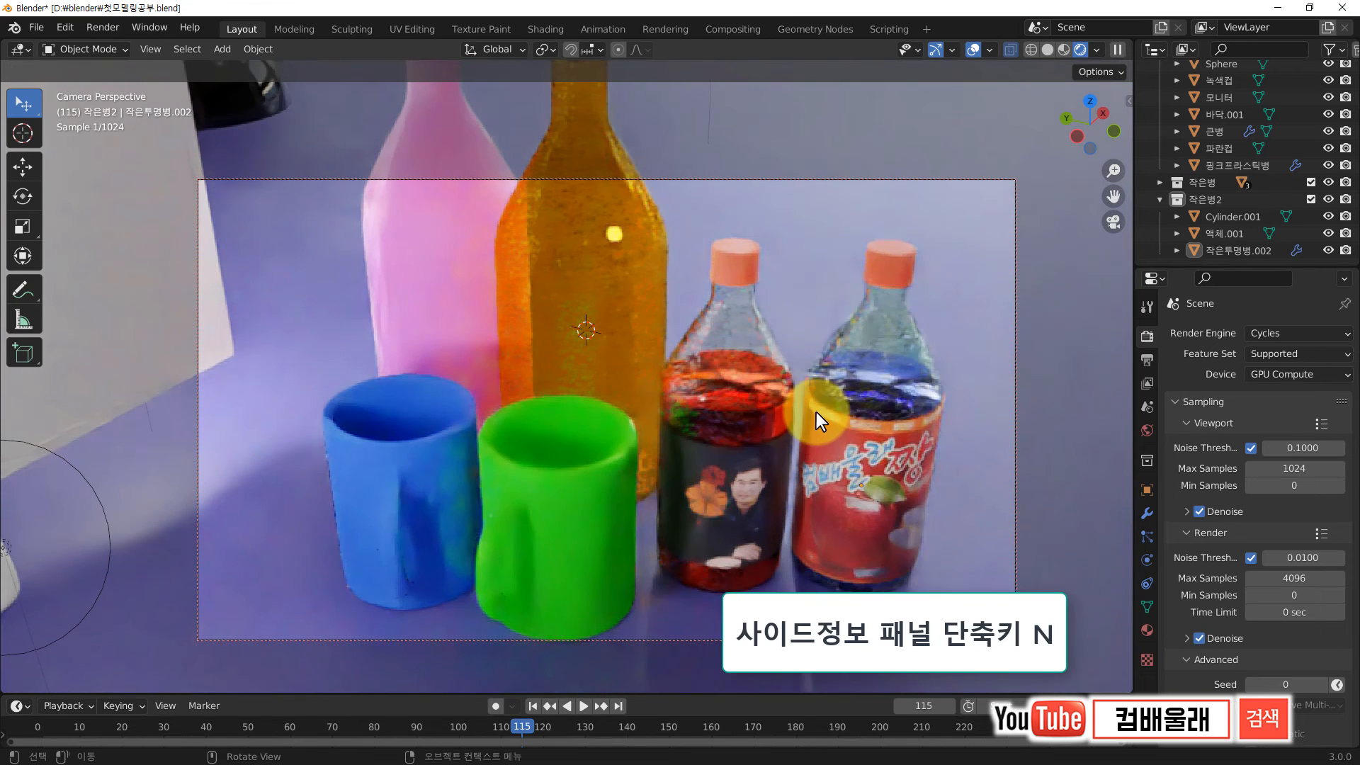
pyautogui.press('n')
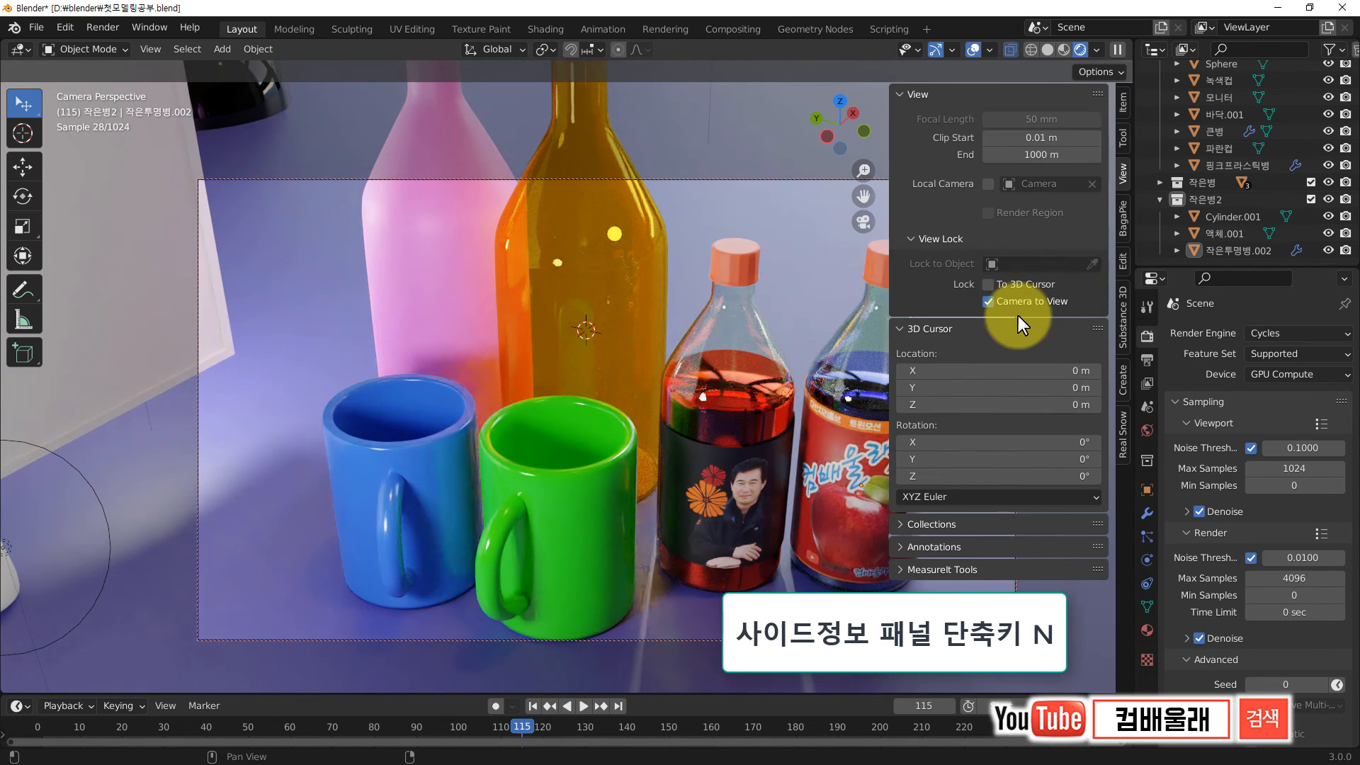
pyautogui.click(989, 301)
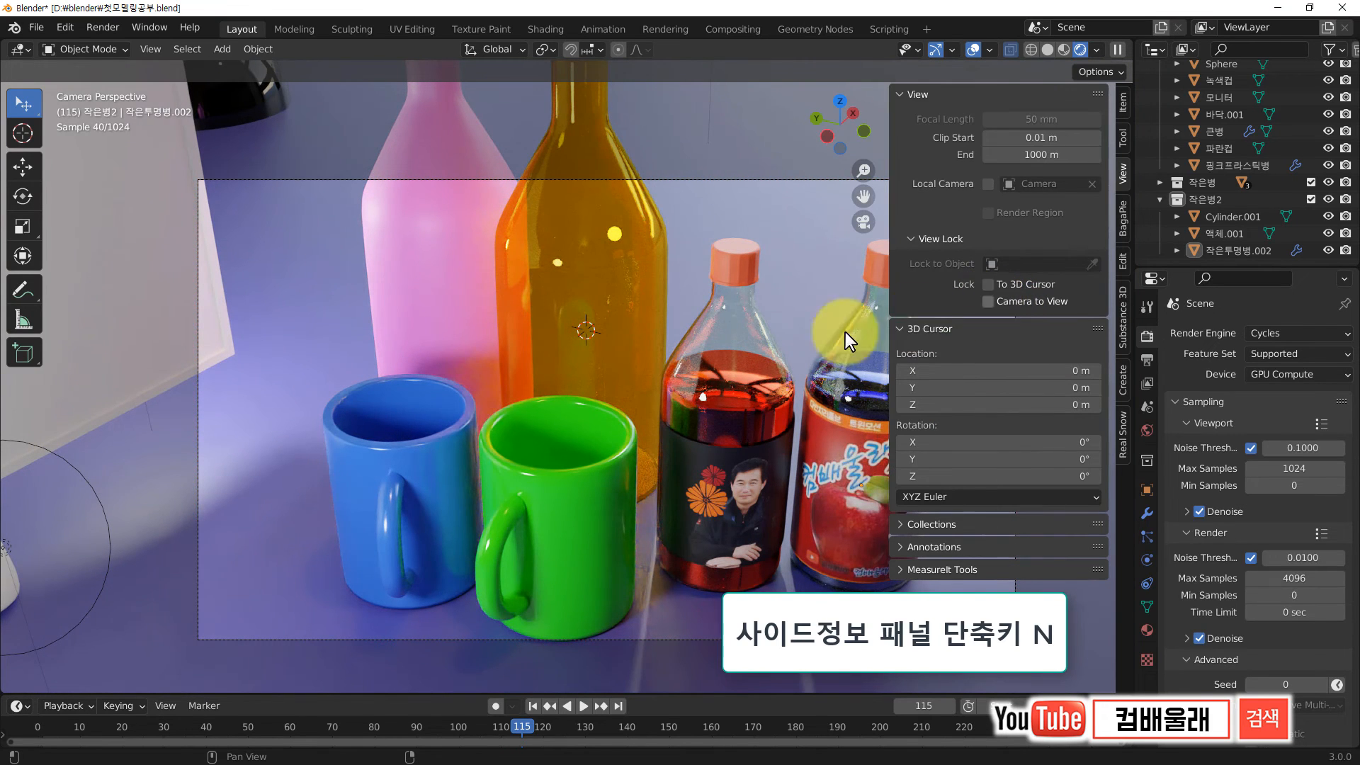
pyautogui.moveTo(690, 420); pyautogui.dragTo(622, 426, button='middle')
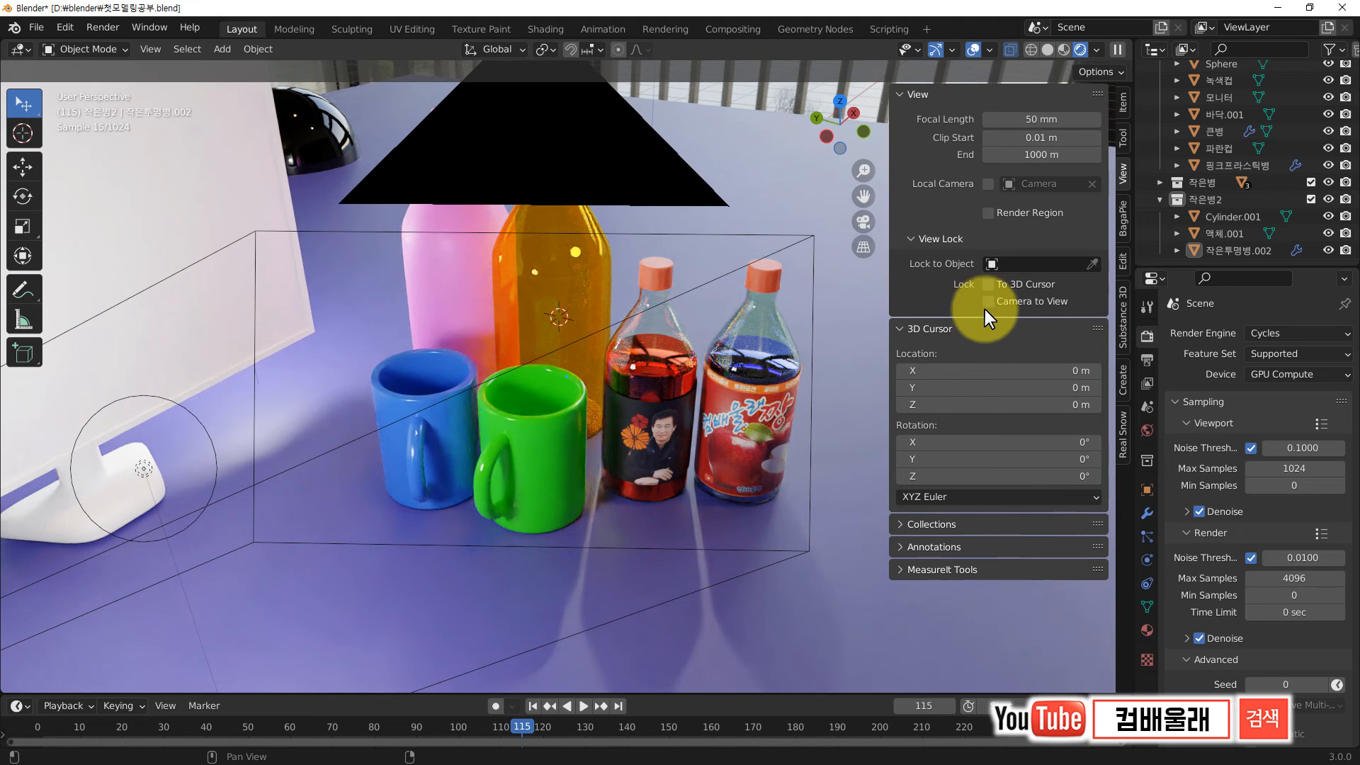
# Step: Return to the camera view, turn on Camera to View, and reframe the camera so both mugs and all four bottles fit
pyautogui.press('KP_0')
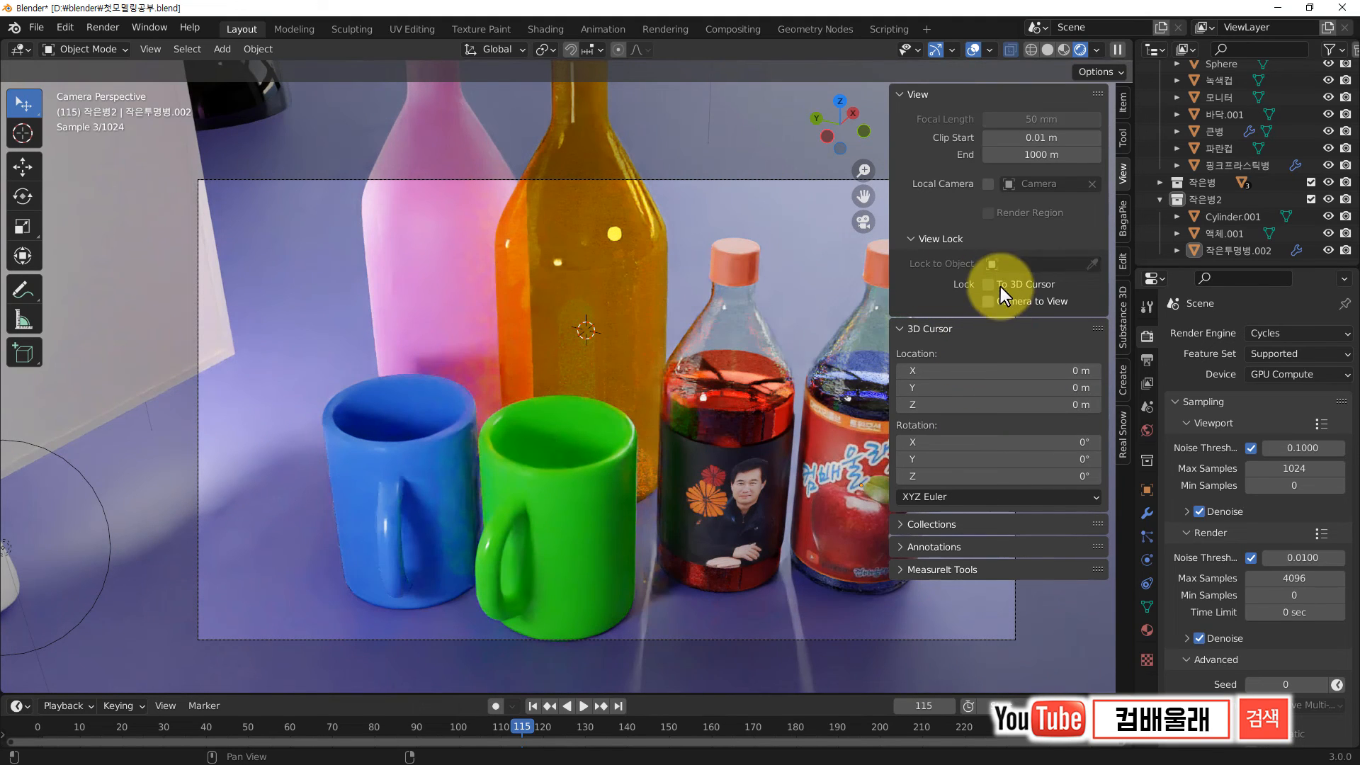
pyautogui.click(987, 301)
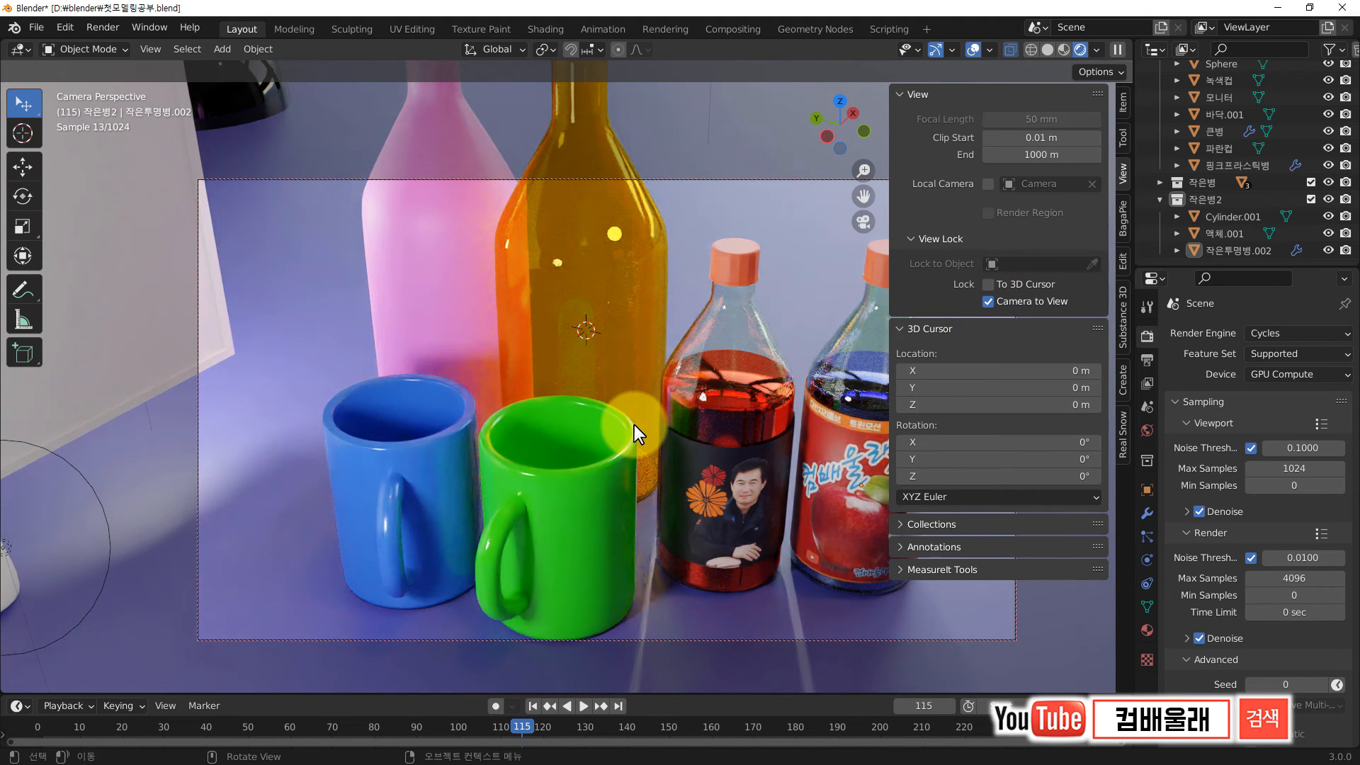
pyautogui.moveTo(626, 426); pyautogui.dragTo(822, 548, button='middle')
pyautogui.press('n')
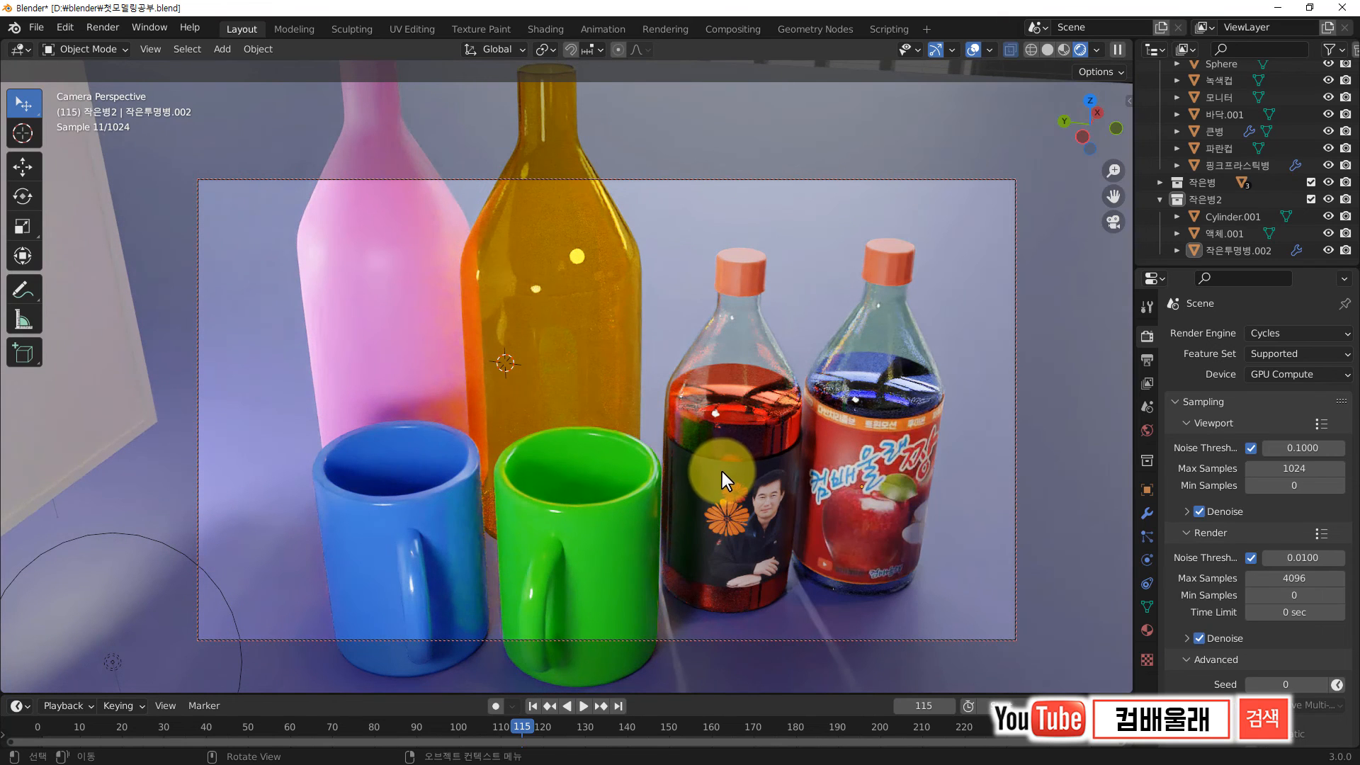
pyautogui.moveTo(702, 486)
pyautogui.mouseDown(button='middle')
pyautogui.moveTo(690, 469)
pyautogui.moveTo(711, 500)
pyautogui.mouseUp(button='middle')
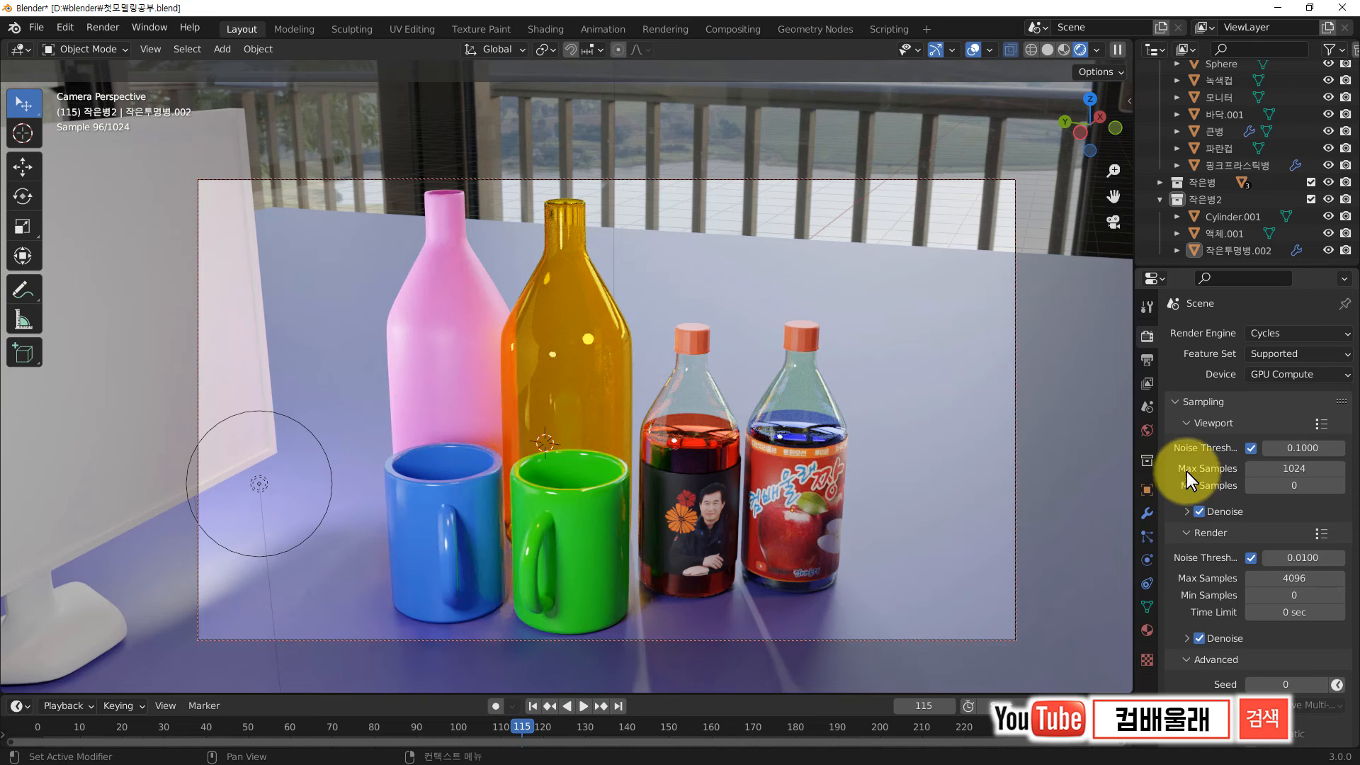
# Step: Show the output settings, then duplicate the apple-label bottle with the blue liquid and place the copy beside it, moving only in the horizontal plane
pyautogui.click(1146, 362)
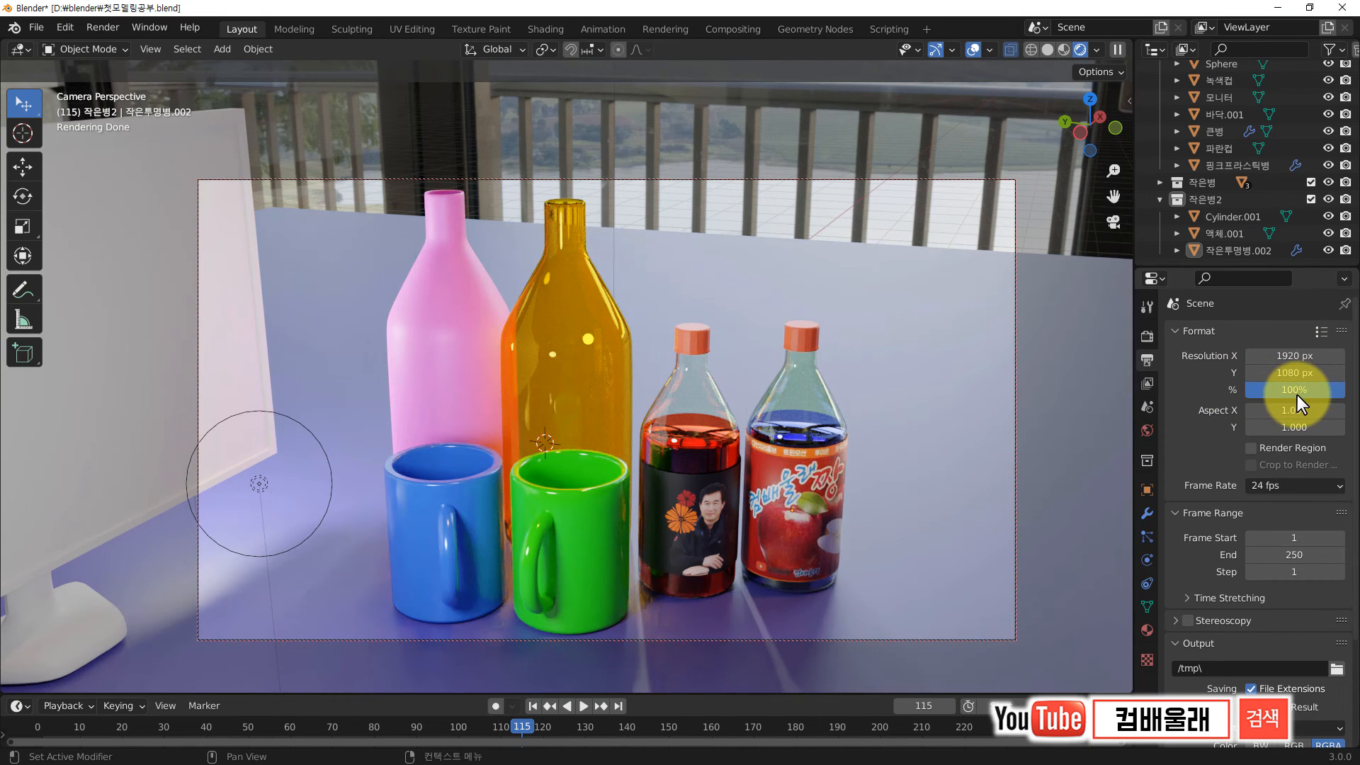
pyautogui.click(787, 444)
pyautogui.hotkey('shift', 'd')
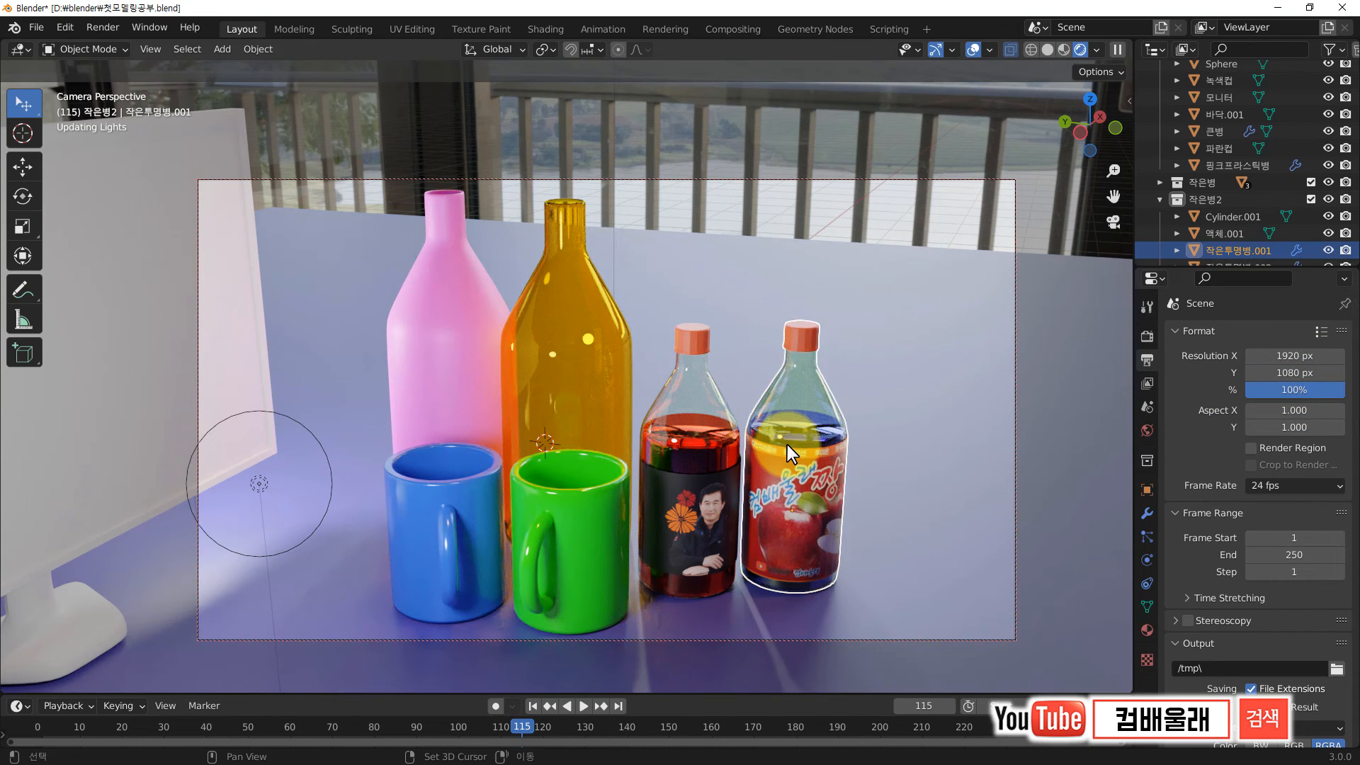
pyautogui.hotkey('shift', 'z')
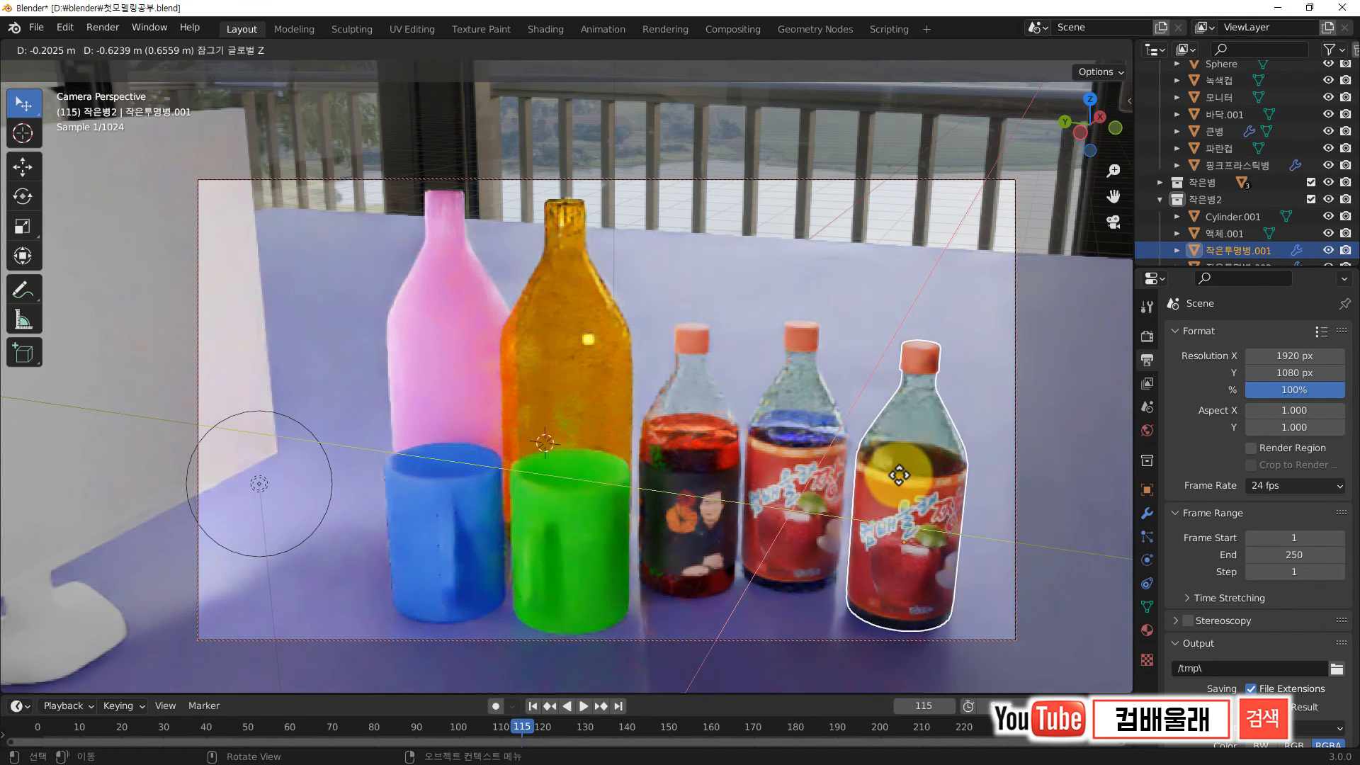
pyautogui.click(893, 462)
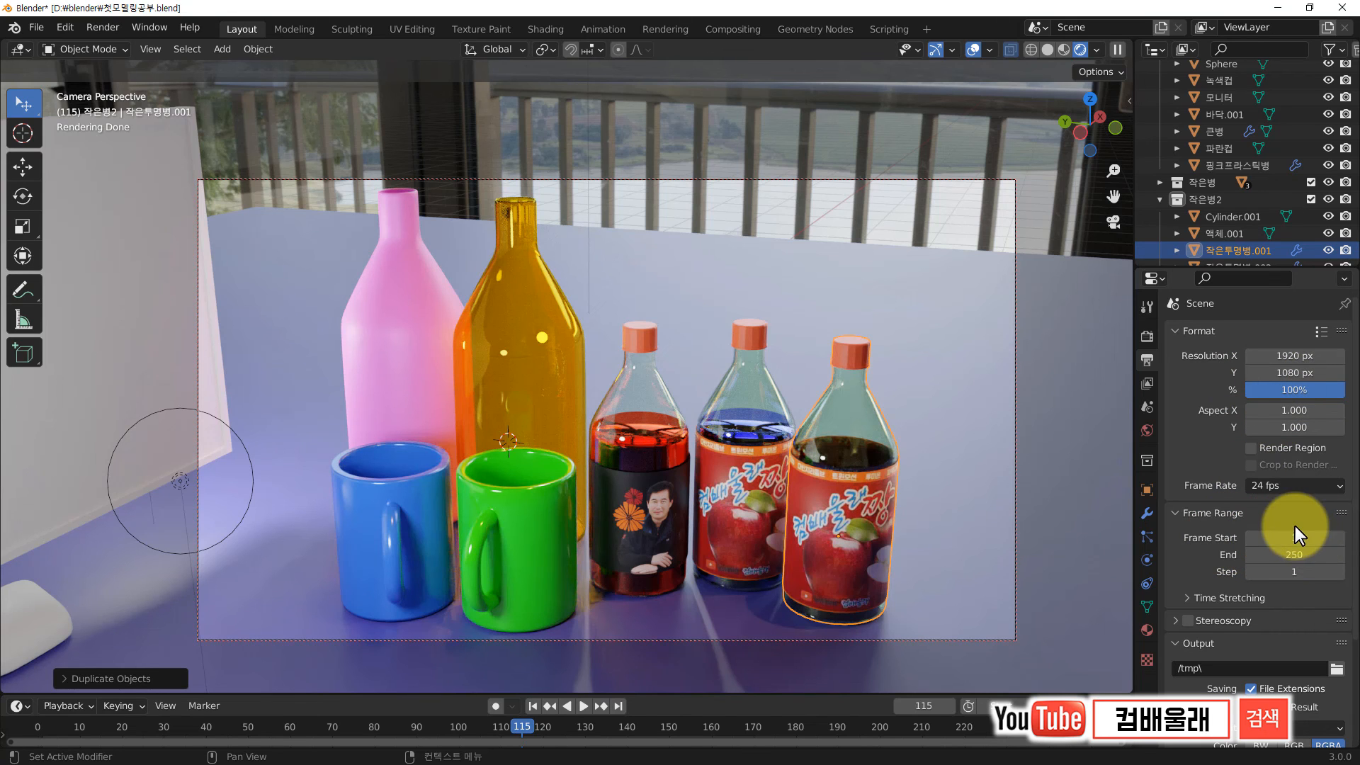
# Step: Check the resolution and file format in the output settings, then render the camera view as a still image and fit the whole result in view
pyautogui.scroll(-5, 1310, 576)
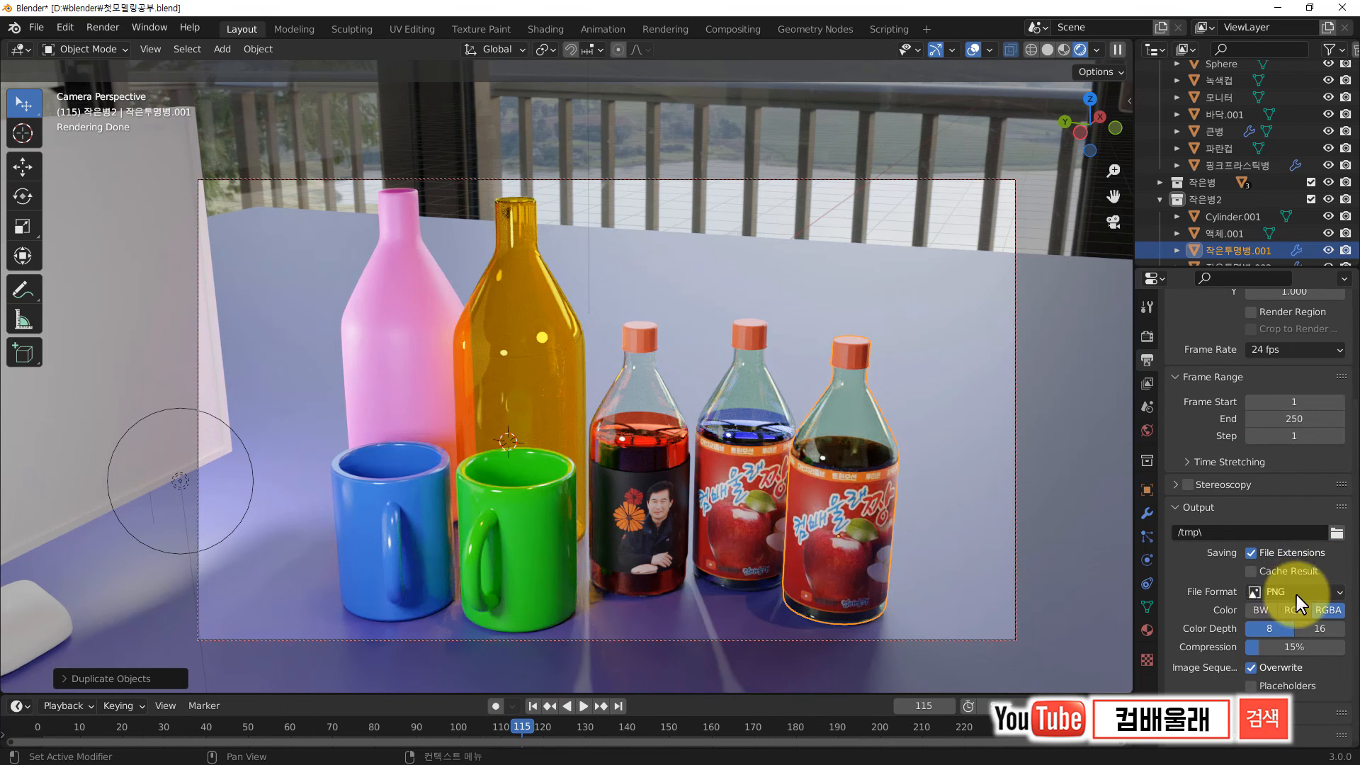
pyautogui.scroll(5, 1282, 592)
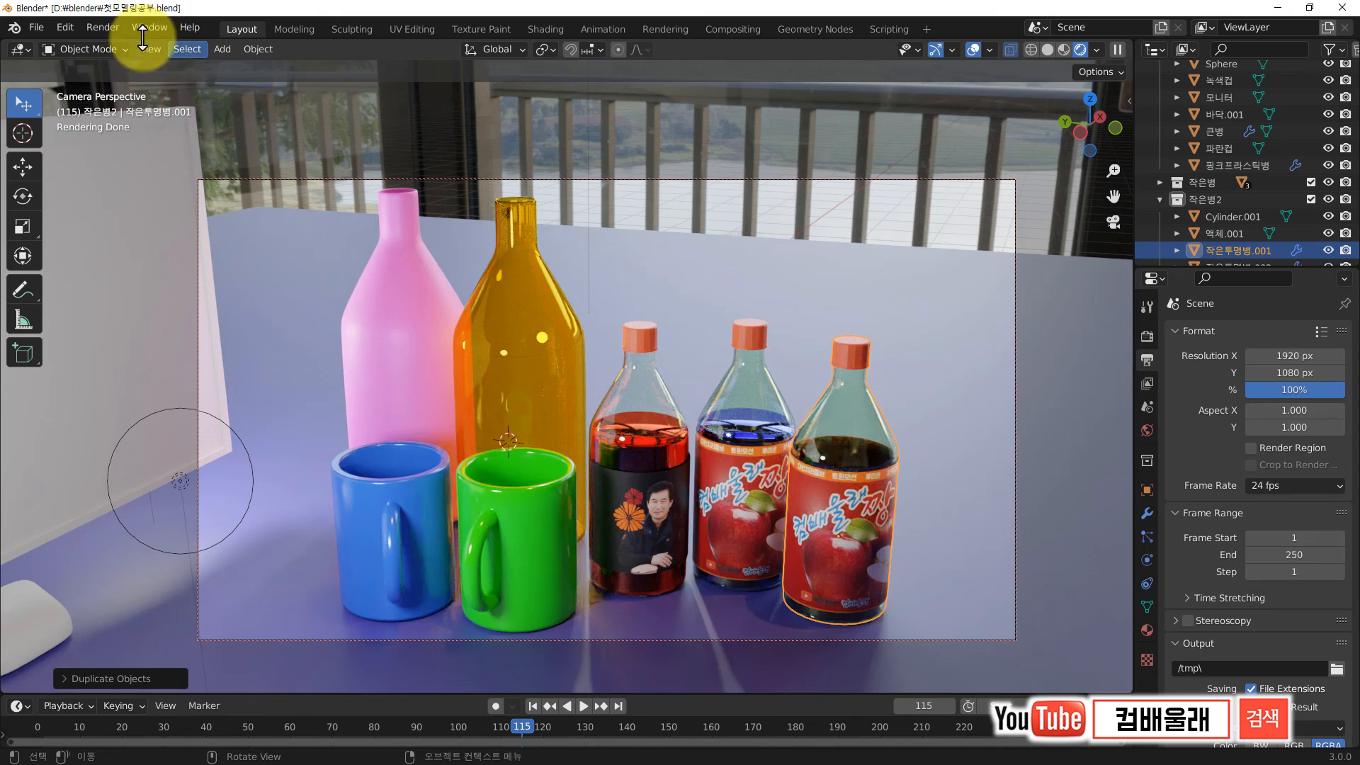
pyautogui.click(108, 27)
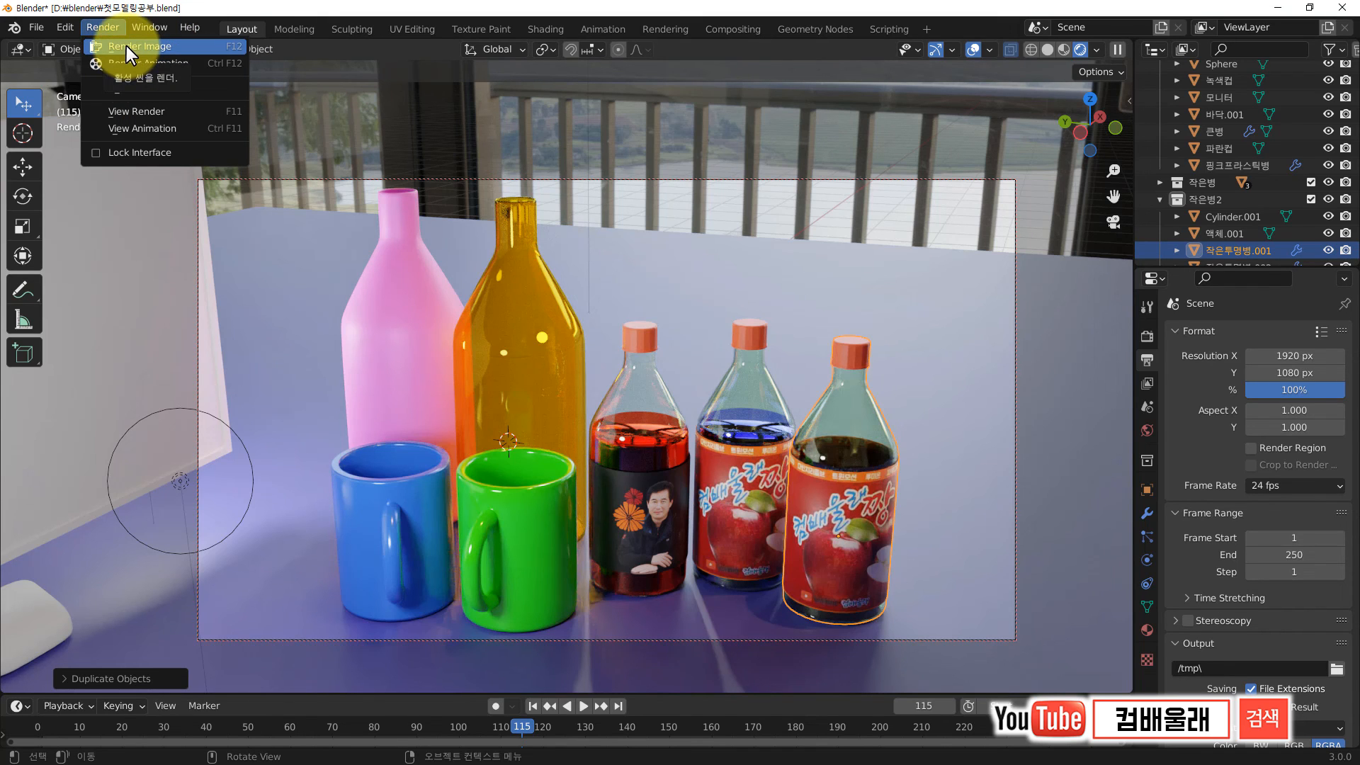
pyautogui.click(126, 45)
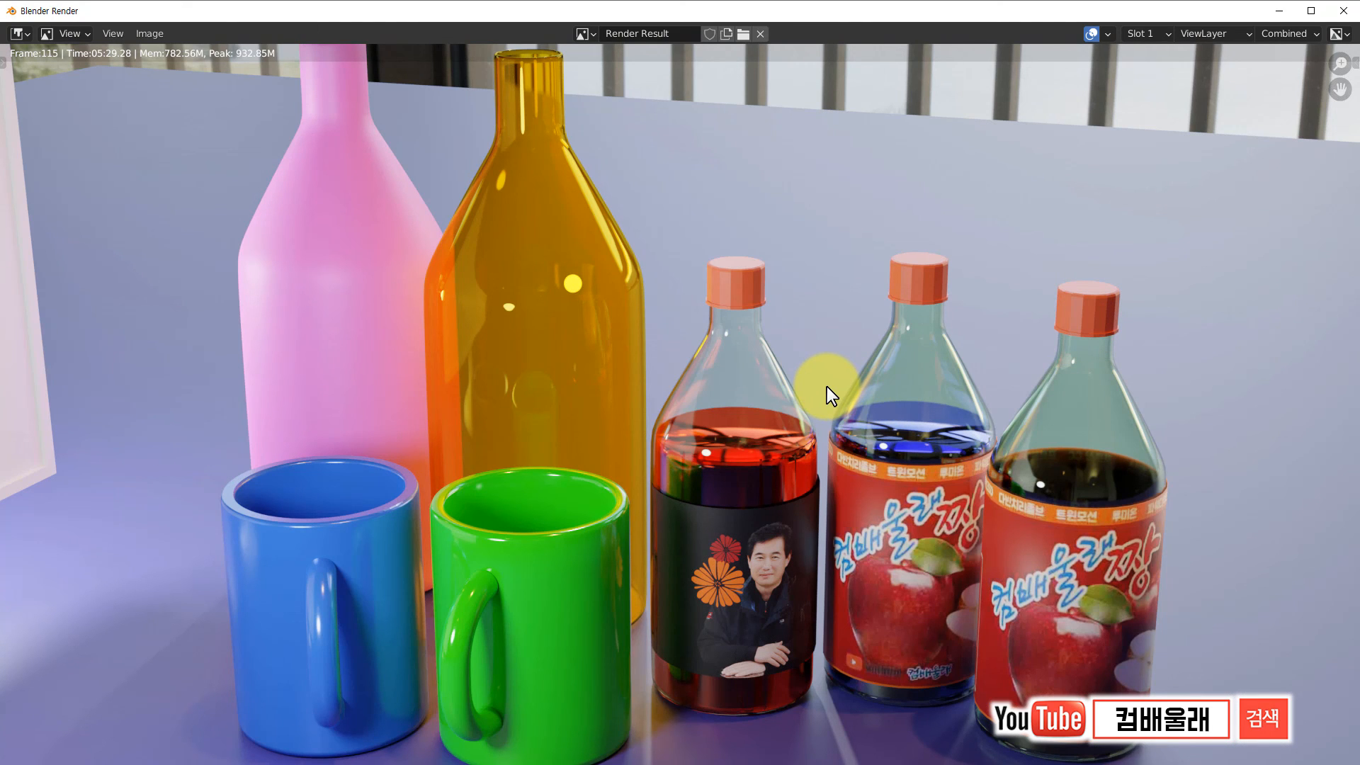
pyautogui.scroll(-1, 826, 385)
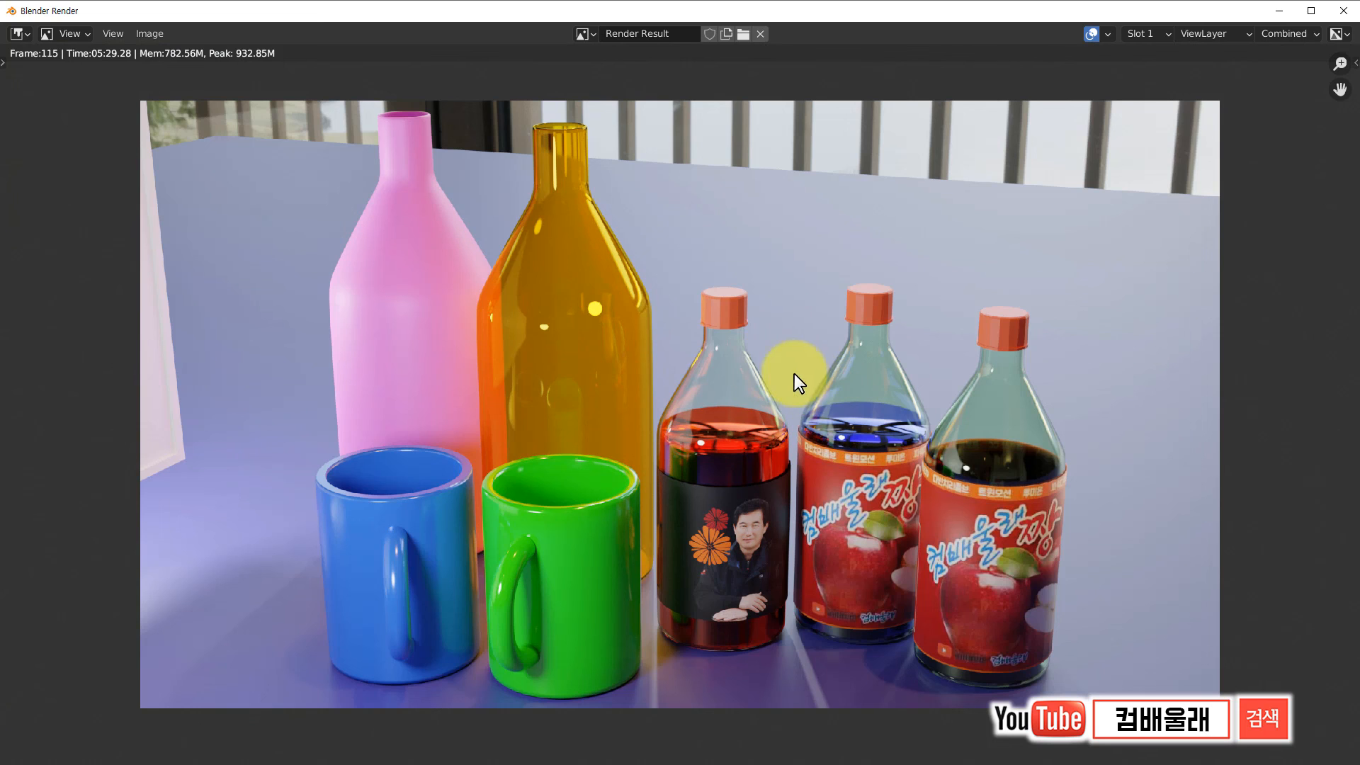
# Step: Save the rendered image as 첫모델링매핑작품.png in the 재질 folder and close the render window
pyautogui.click(152, 34)
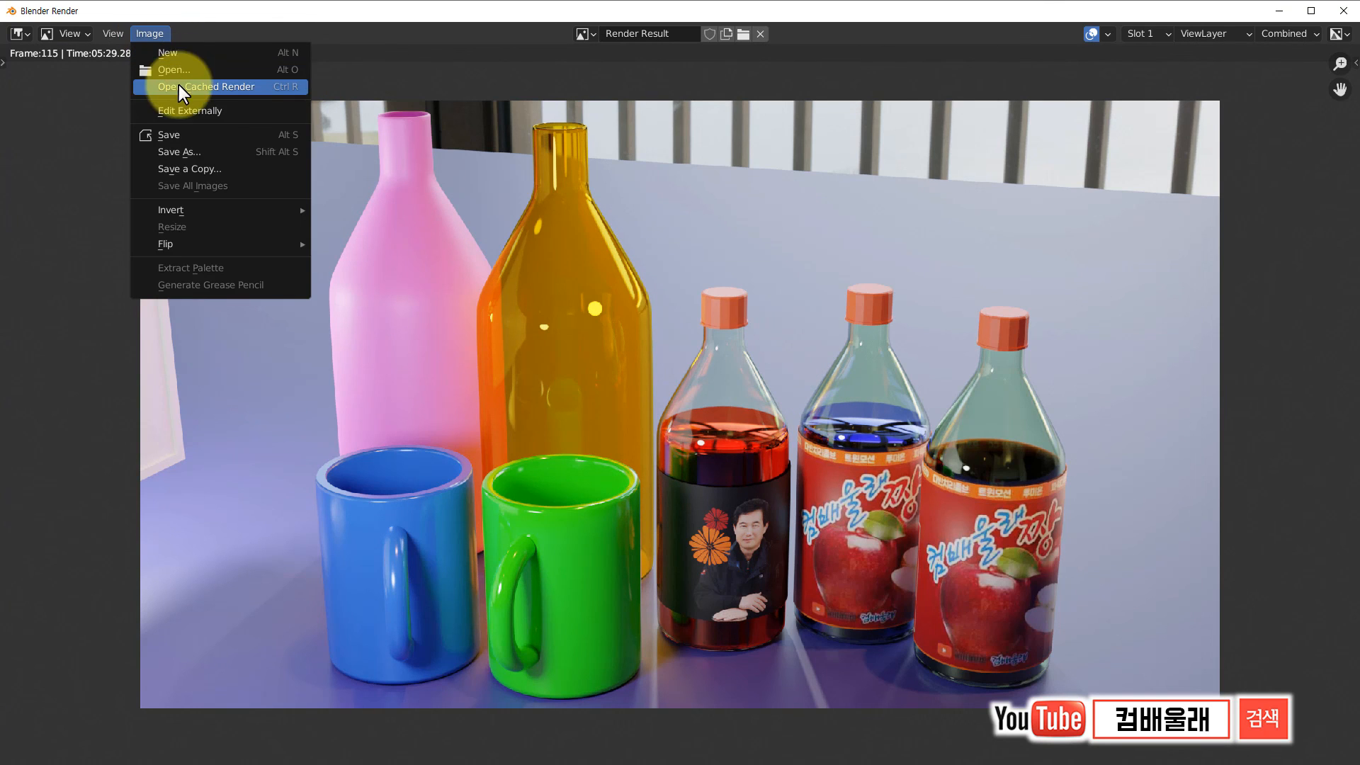
pyautogui.click(190, 137)
pyautogui.write('첫모델링')
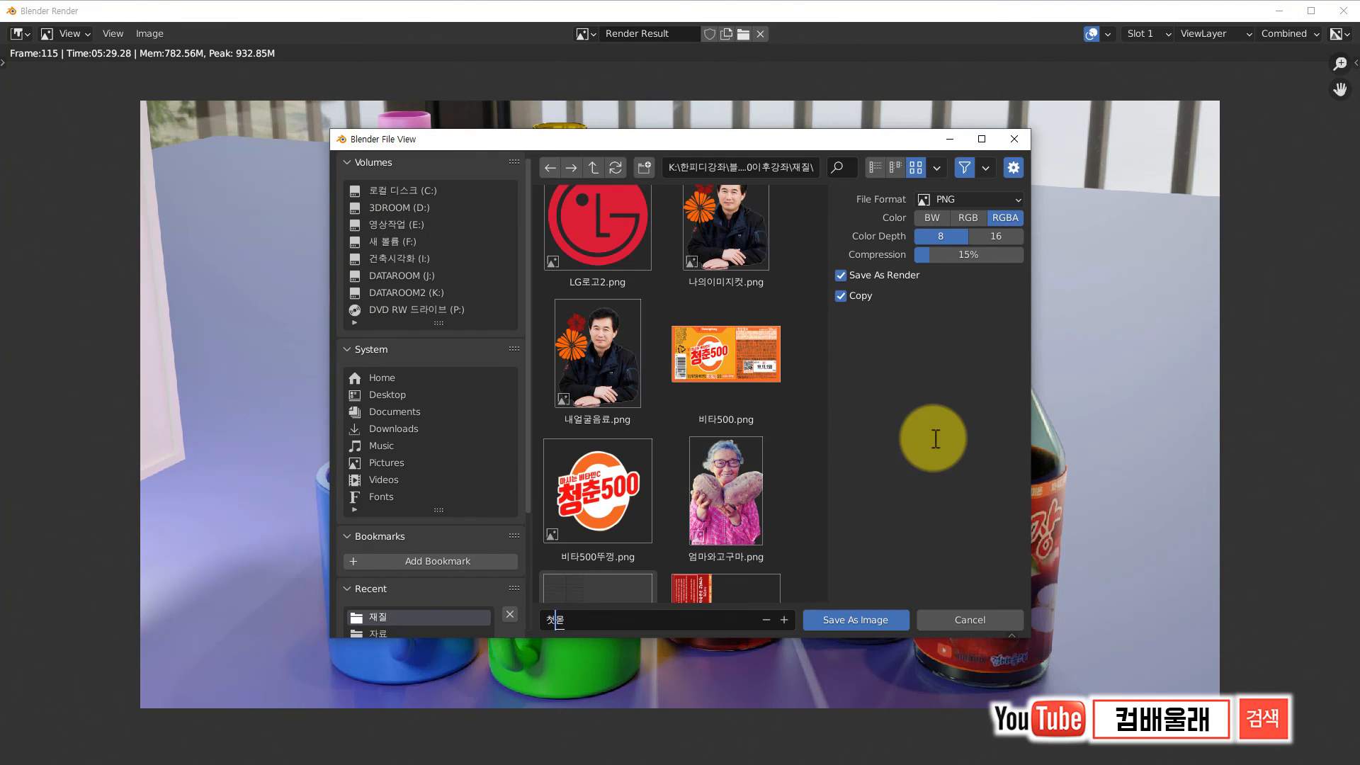
pyautogui.write('매핑작품')
pyautogui.click(857, 620)
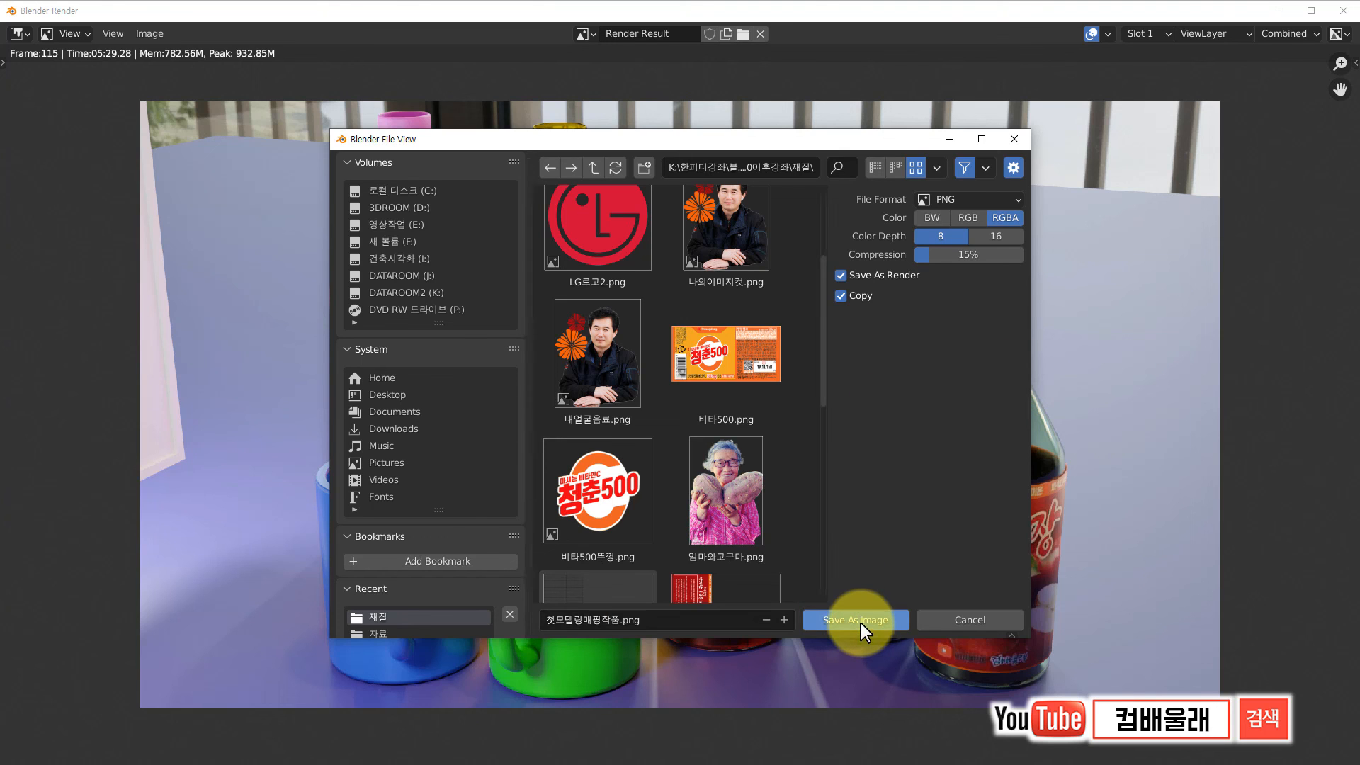
pyautogui.click(860, 622)
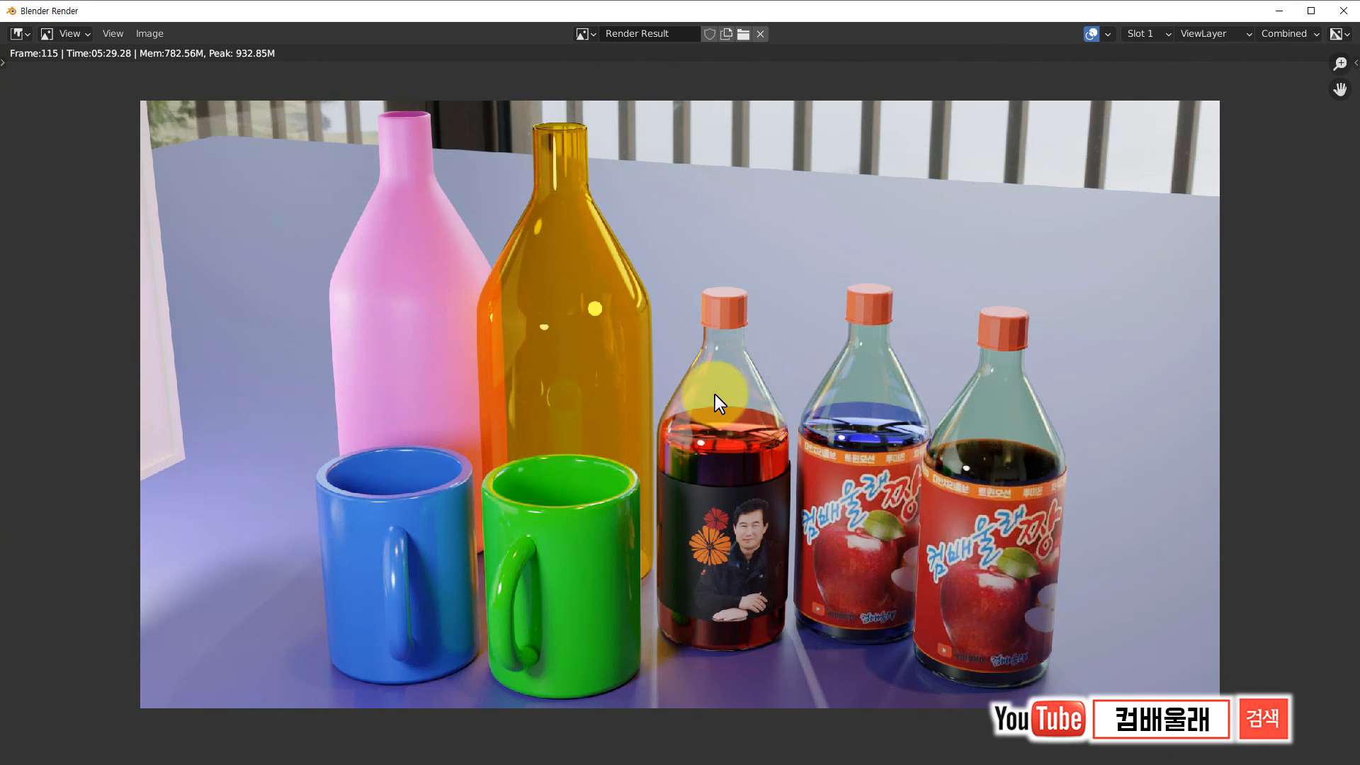
pyautogui.click(1342, 11)
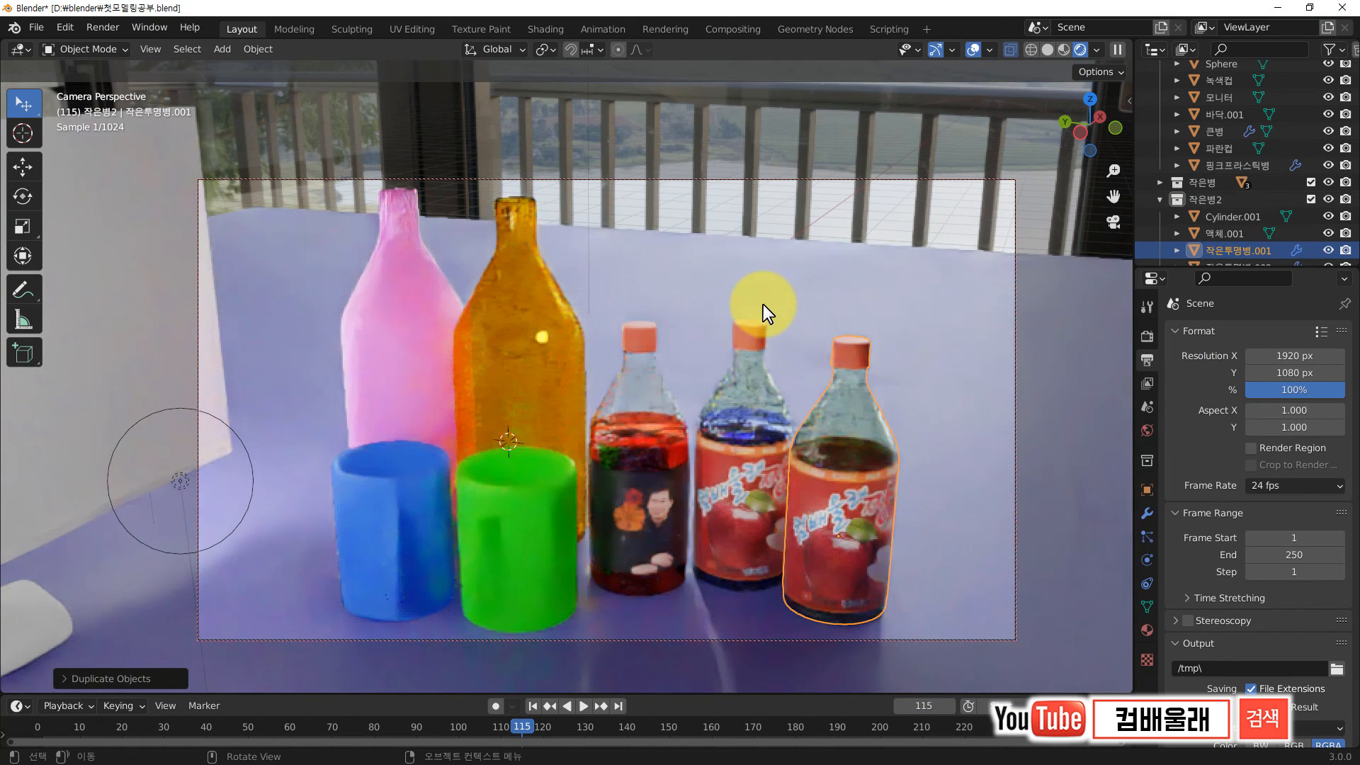